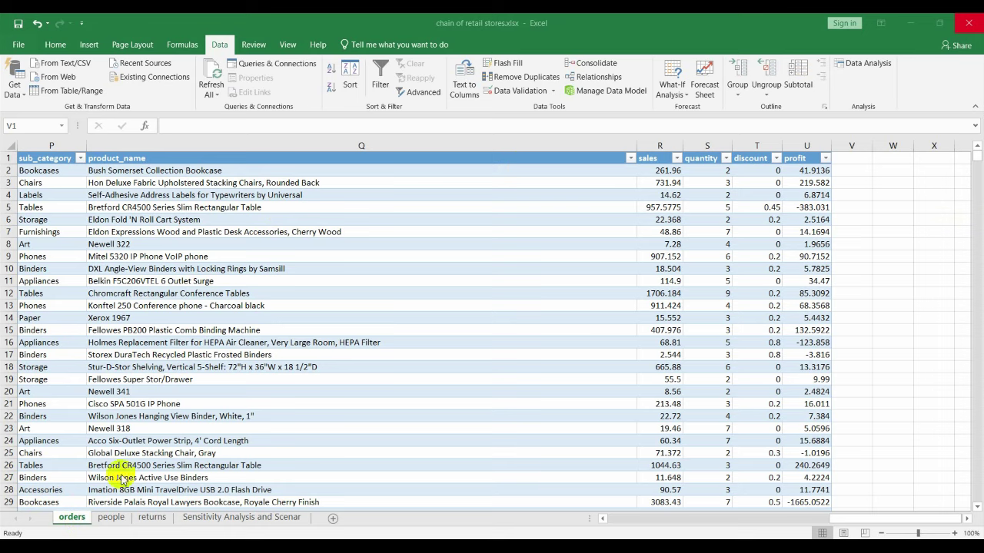
Look over the people and returns sheets, then return to the orders sheet.
{"action": "left_click", "coordinate": [112, 520]}
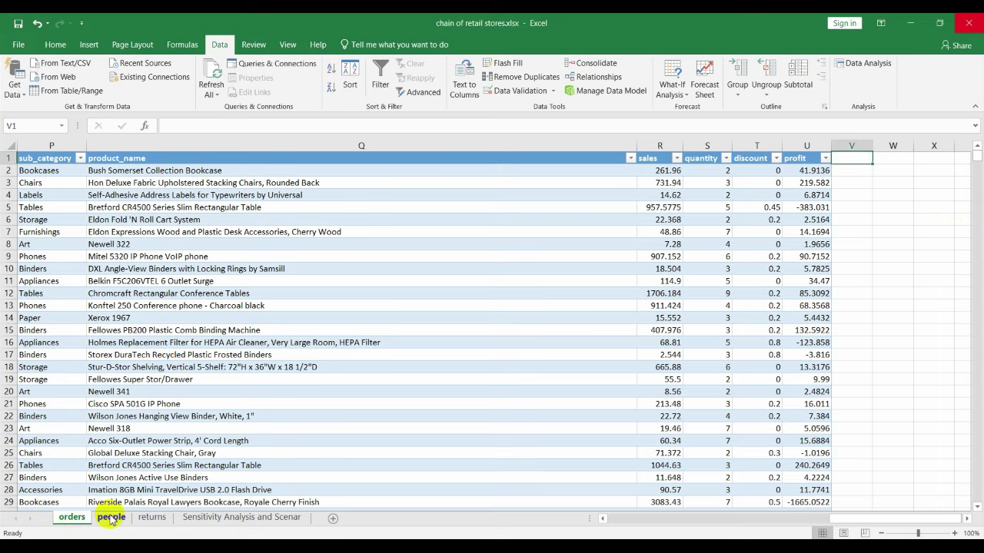
{"action": "left_click", "coordinate": [111, 519]}
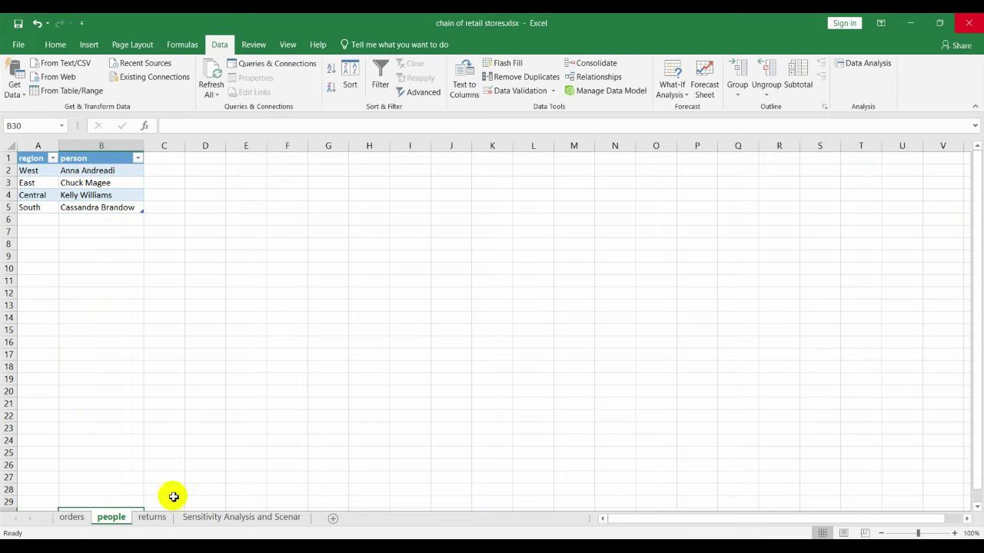
{"action": "left_click", "coordinate": [153, 520]}
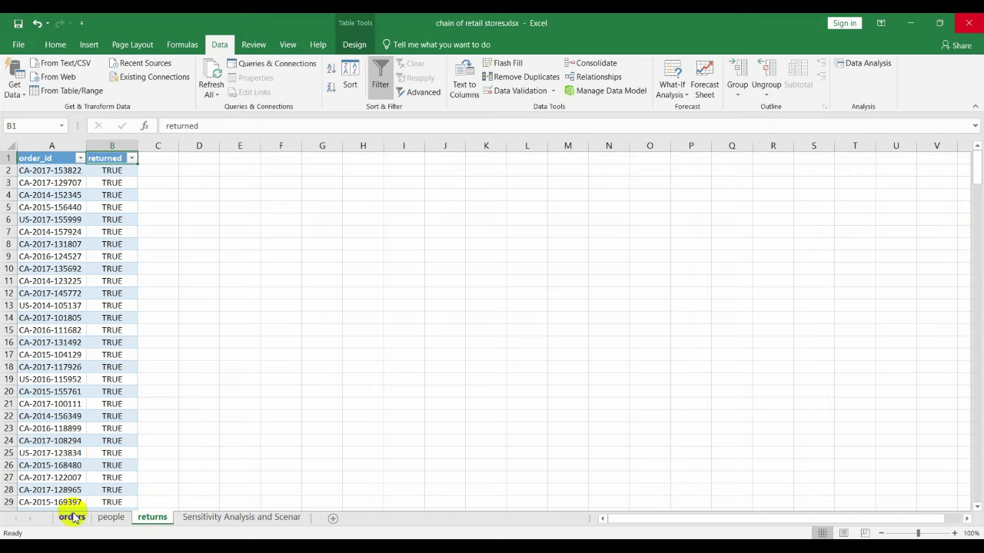
{"action": "left_click", "coordinate": [110, 519]}
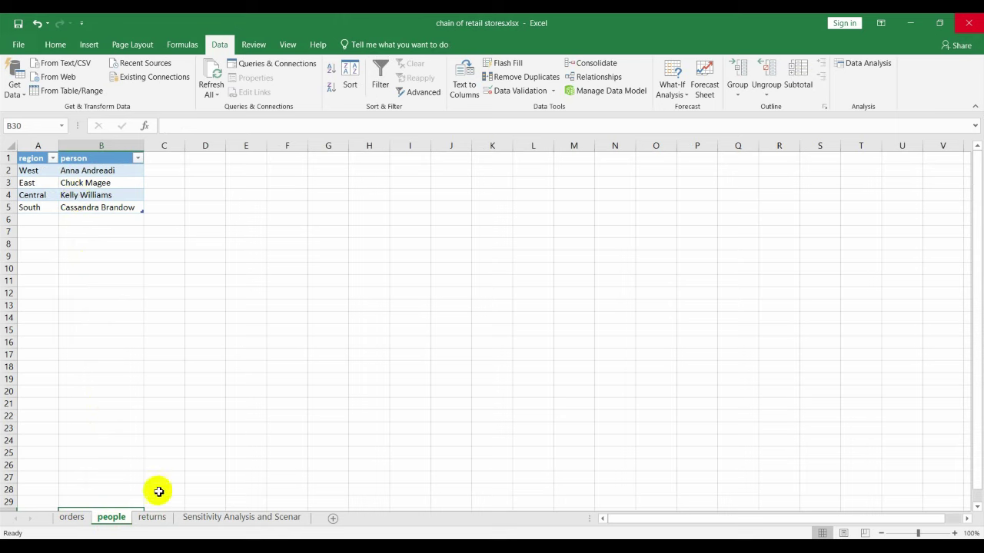
{"action": "left_click", "coordinate": [151, 519]}
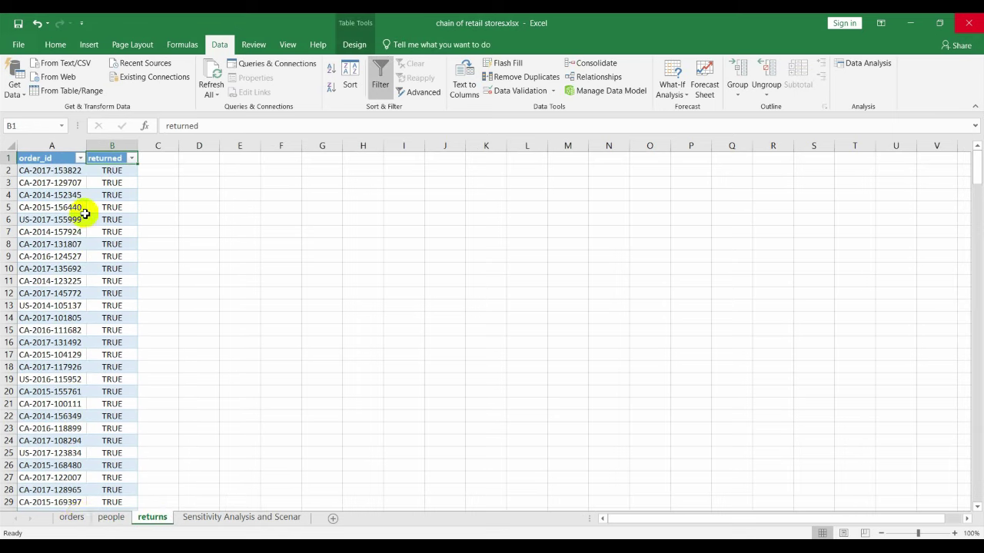
{"action": "left_click", "coordinate": [72, 518]}
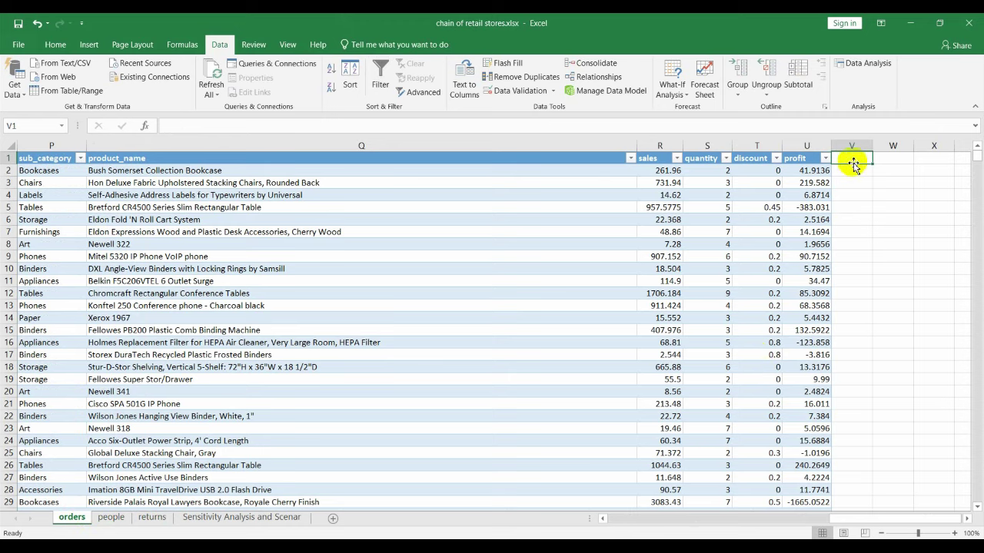
Add the headers 'people' in V1 and 'return' in W1, then view the people and returns sheets.
{"action": "type", "text": "p"}
{"action": "type", "text": "e"}
{"action": "key", "text": "BackSpace"}
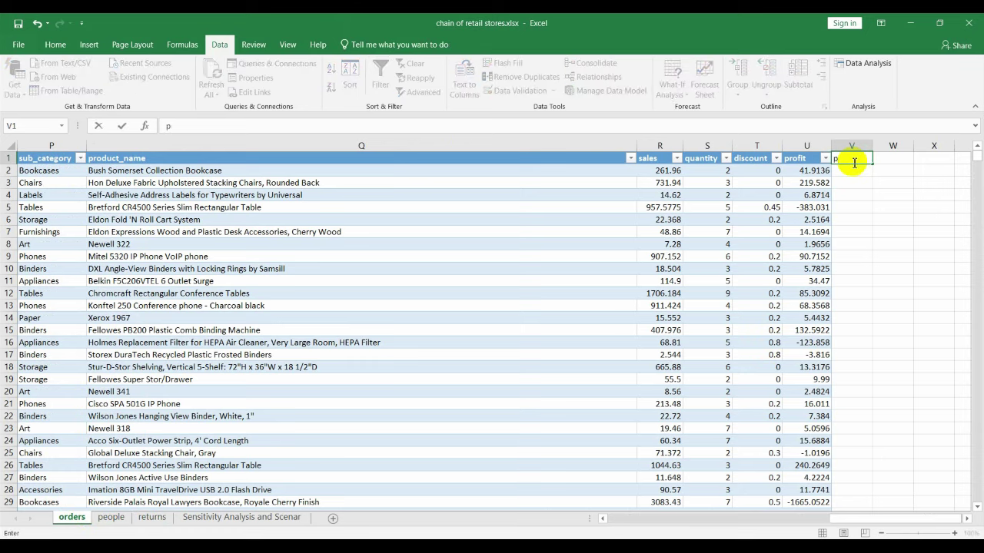
{"action": "type", "text": "eopl"}
{"action": "type", "text": "e"}
{"action": "key", "text": "Tab"}
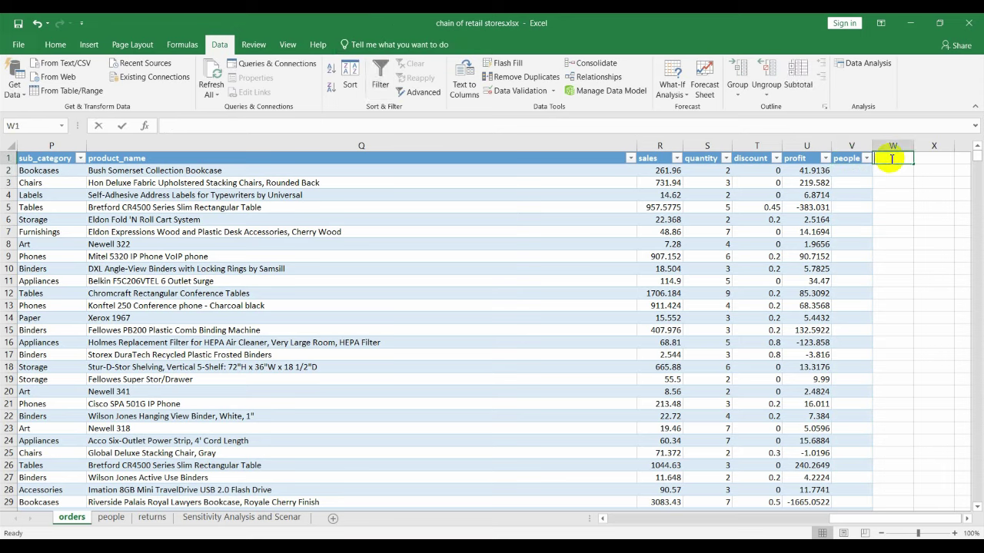
{"action": "type", "text": "returnes"}
{"action": "key", "text": "Return"}
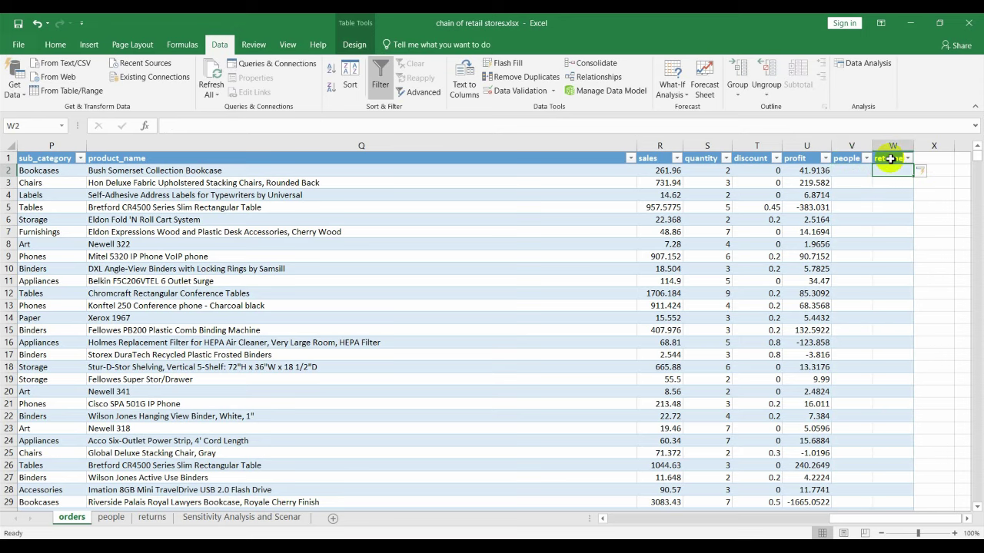
{"action": "left_click", "coordinate": [856, 172]}
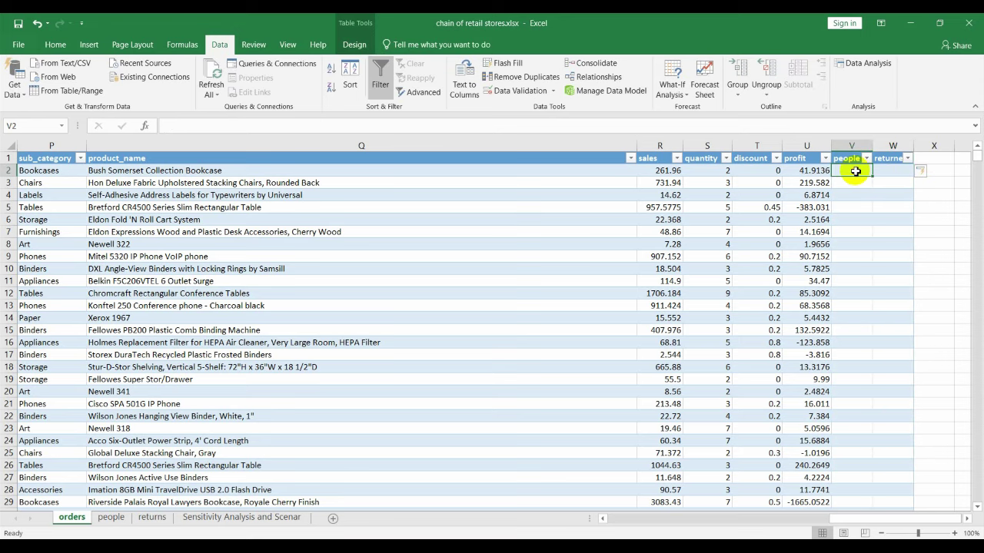
{"action": "left_click", "coordinate": [111, 517]}
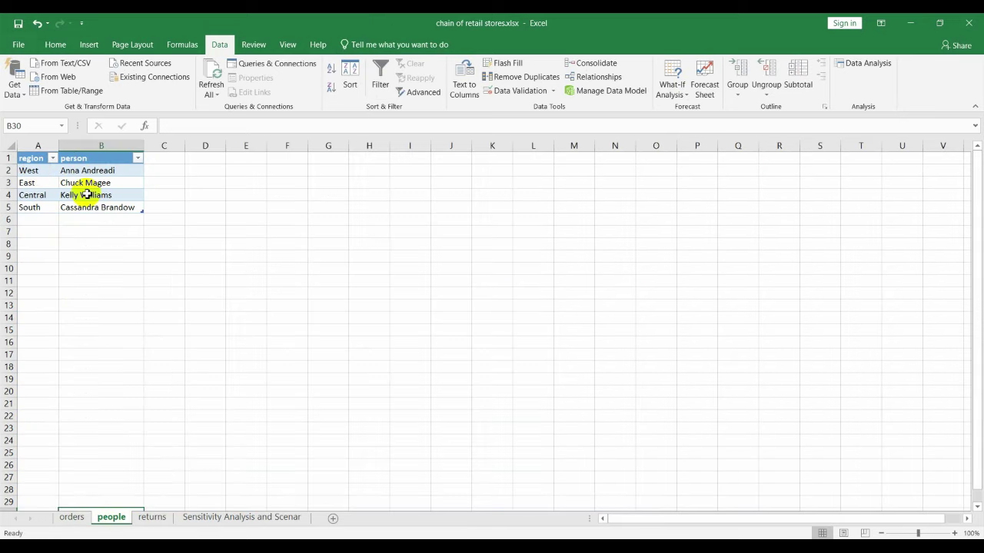
{"action": "left_click", "coordinate": [153, 517]}
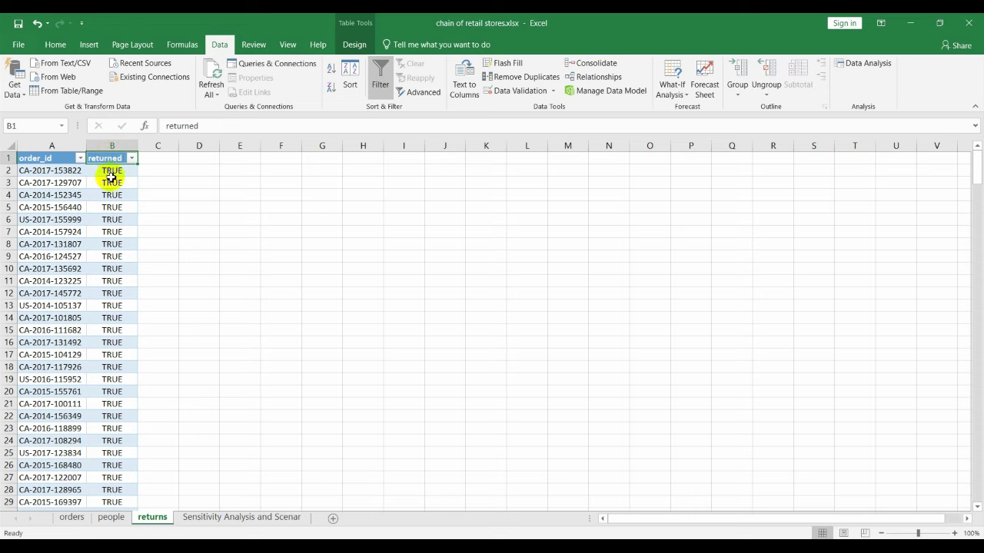
Back on the orders sheet, browse row 2's region and customer_id values.
{"action": "left_click", "coordinate": [73, 520]}
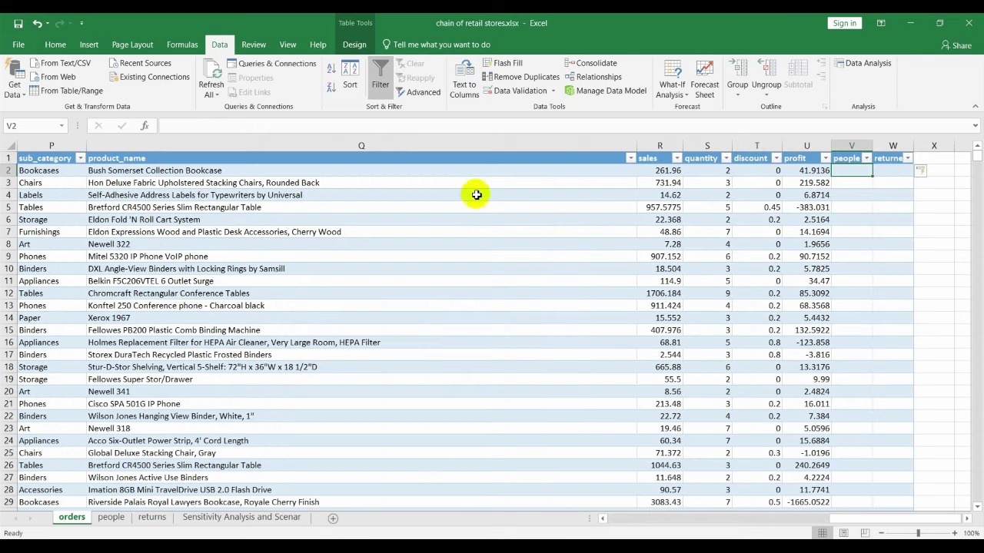
{"action": "left_click", "coordinate": [415, 169]}
{"action": "key", "text": "Left"}
{"action": "key", "text": "Left"}
{"action": "key", "text": "Left"}
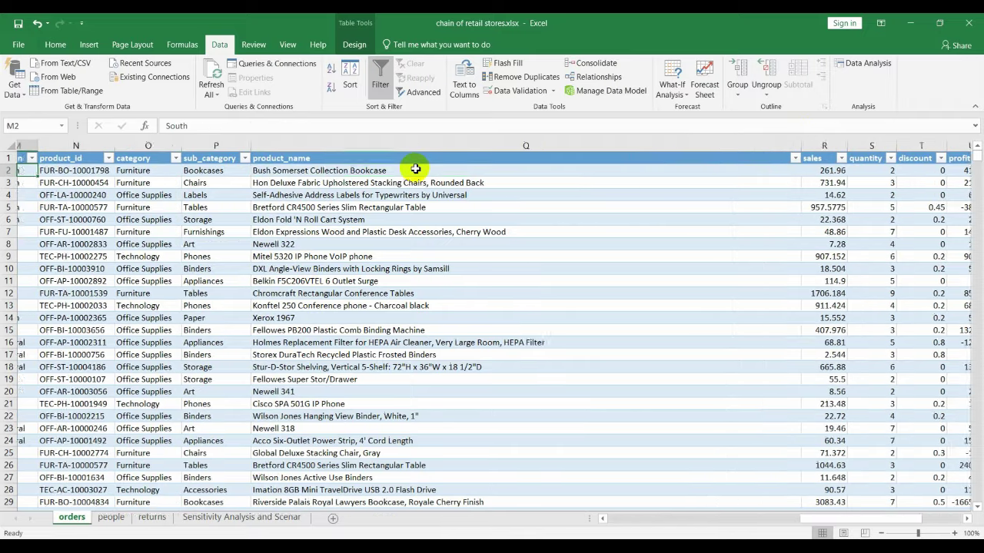
{"action": "key", "text": "Left"}
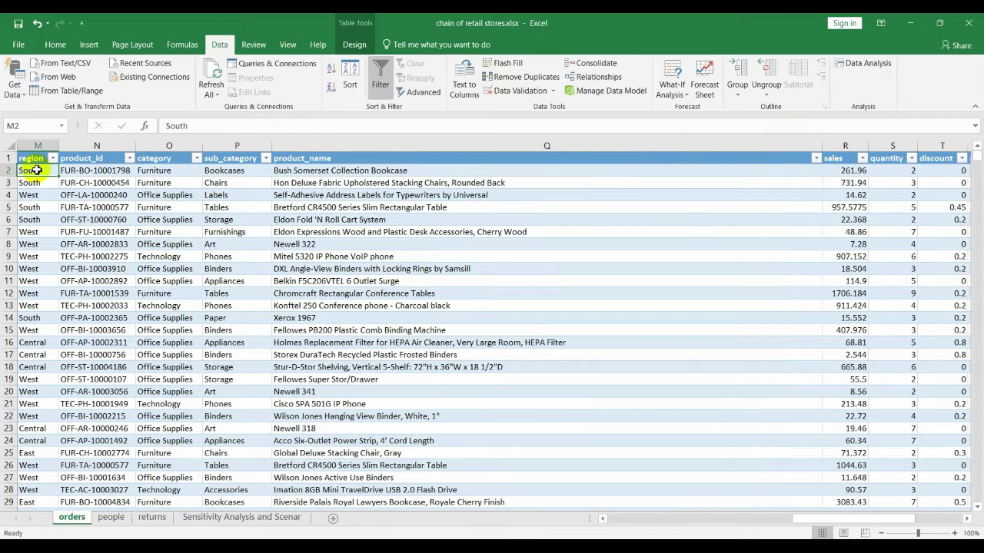
{"action": "key", "text": "Left"}
{"action": "key", "text": "Left"}
{"action": "key", "text": "Left"}
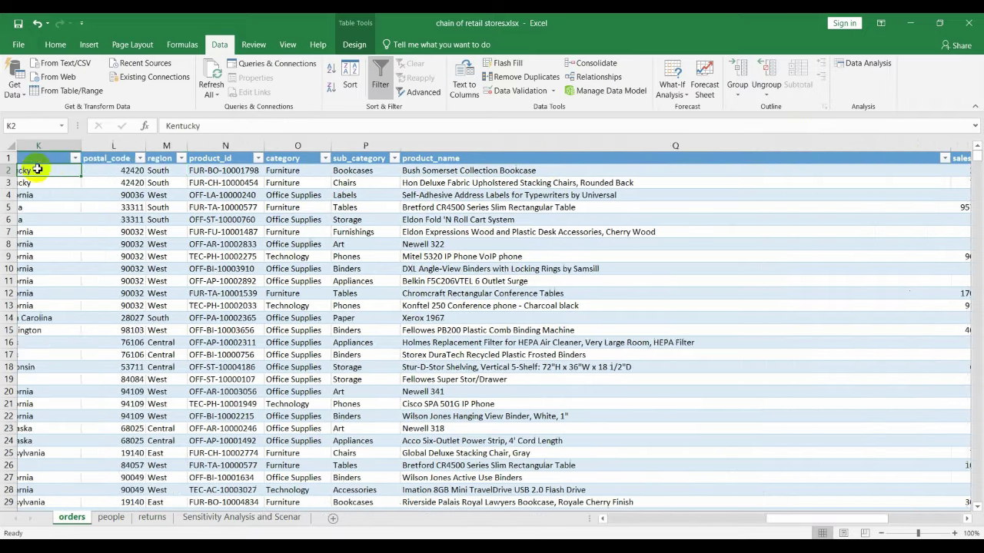
{"action": "key", "text": "Left"}
{"action": "key", "text": "Left"}
{"action": "key", "text": "Left"}
{"action": "key", "text": "Left"}
{"action": "key", "text": "Left"}
{"action": "key", "text": "Left"}
{"action": "key", "text": "Left"}
{"action": "key", "text": "Left"}
{"action": "key", "text": "Left"}
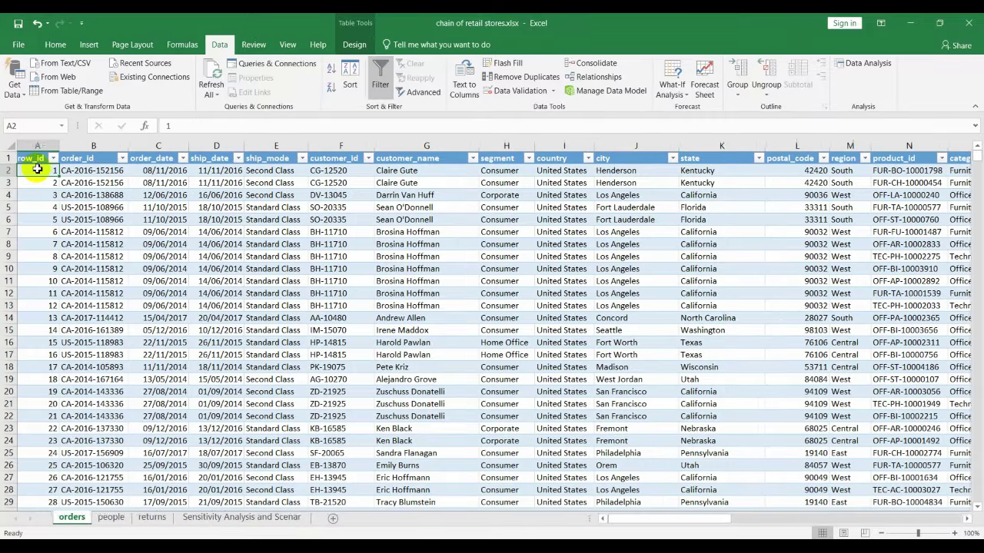
{"action": "key", "text": "Right"}
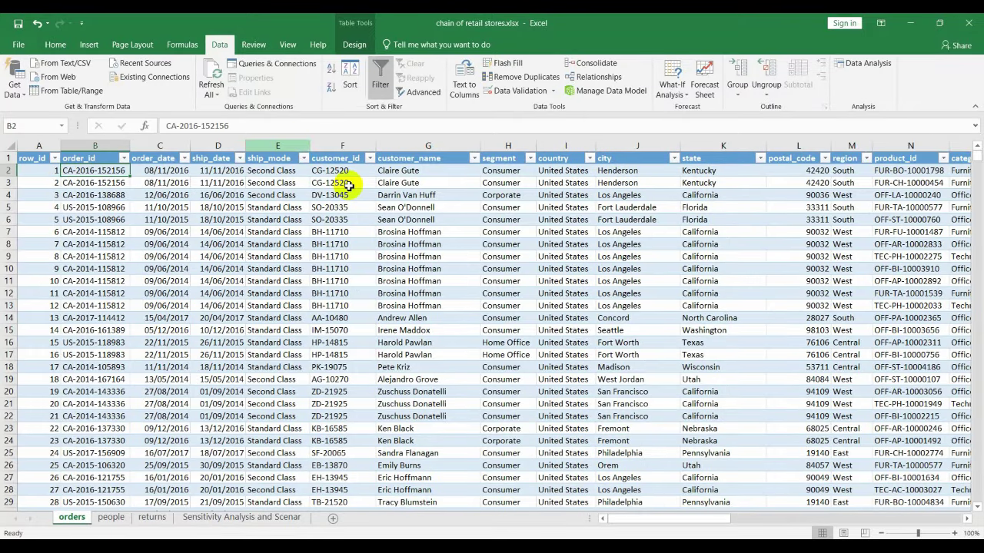
{"action": "key", "text": "Right"}
{"action": "key", "text": "Right"}
{"action": "key", "text": "Right"}
{"action": "key", "text": "Right"}
{"action": "key", "text": "Right"}
{"action": "key", "text": "Right"}
{"action": "key", "text": "Right"}
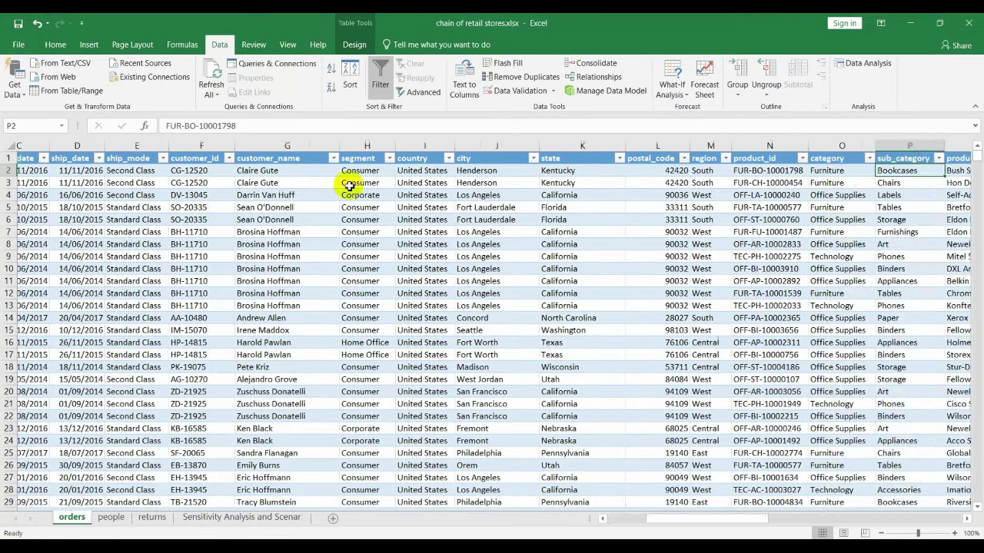
{"action": "key", "text": "Right"}
{"action": "key", "text": "Right"}
{"action": "key", "text": "Right"}
{"action": "key", "text": "Right"}
{"action": "key", "text": "Right"}
{"action": "key", "text": "Right"}
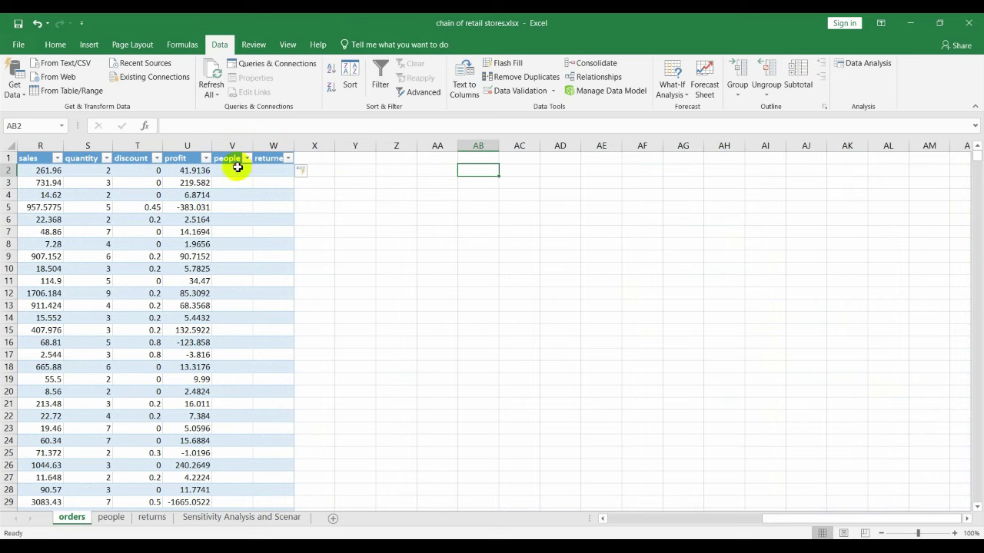
Begin a VLOOKUP formula in cell V2 of the people column.
{"action": "left_click", "coordinate": [238, 168]}
{"action": "type", "text": "=vlo"}
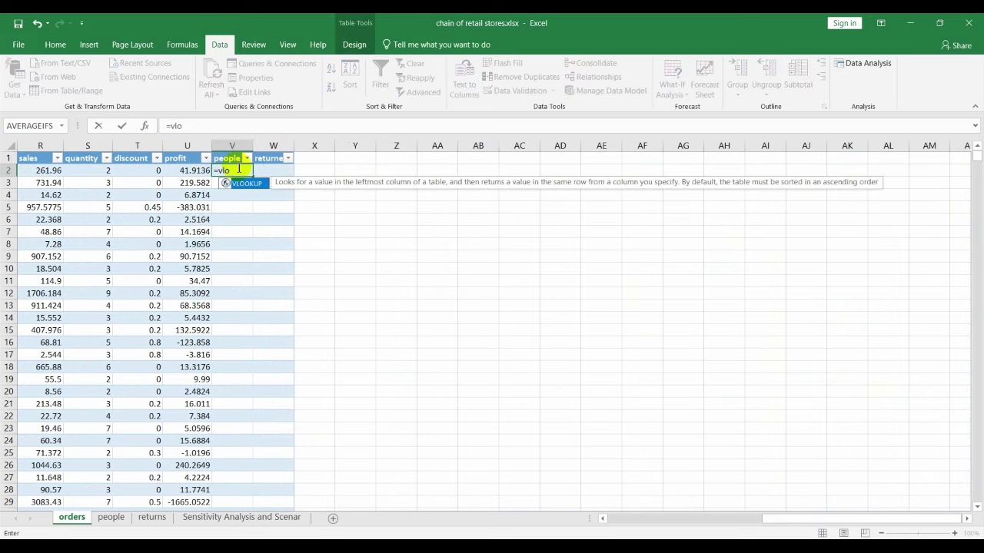
{"action": "key", "text": "Return"}
{"action": "left_click", "coordinate": [235, 169]}
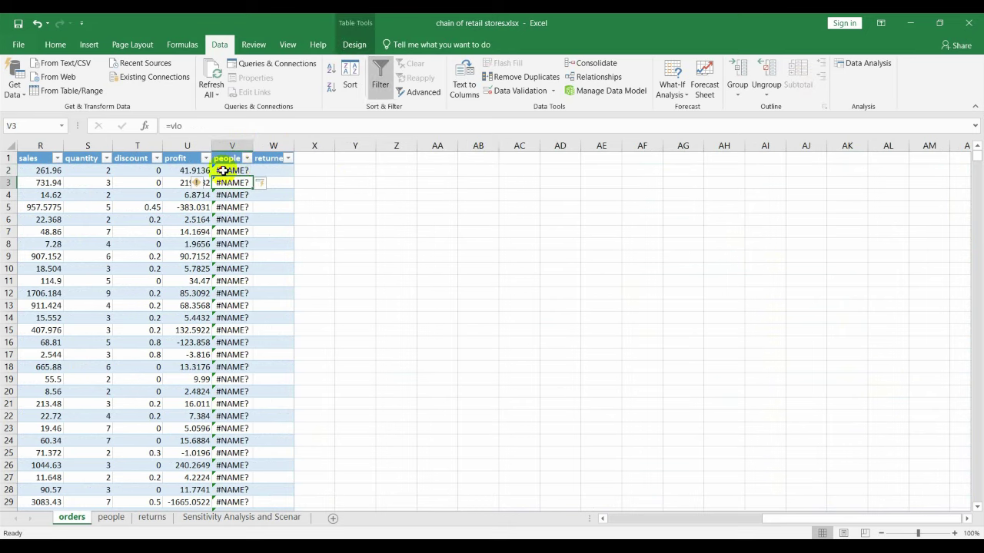
{"action": "type", "text": "=vl"}
{"action": "key", "text": "Tab"}
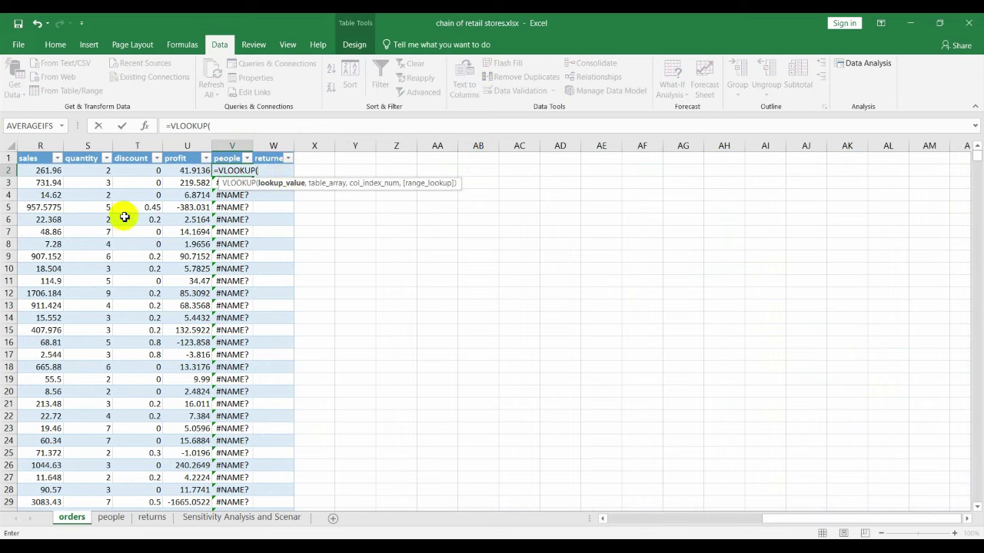
Complete V2 as =VLOOKUP(orders[region],people,2,FALSE) so salesperson names fill the column.
{"action": "type", "text": "orde"}
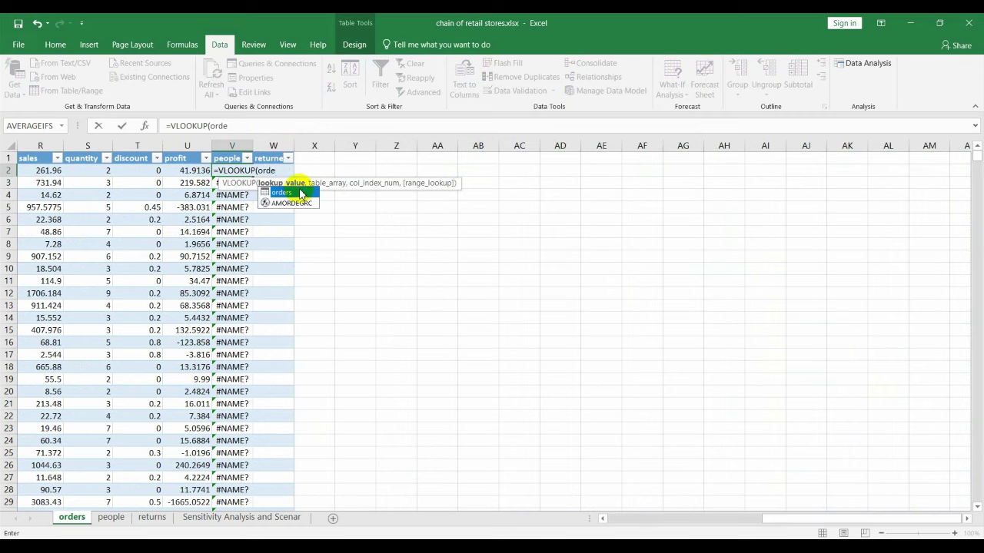
{"action": "type", "text": "rs"}
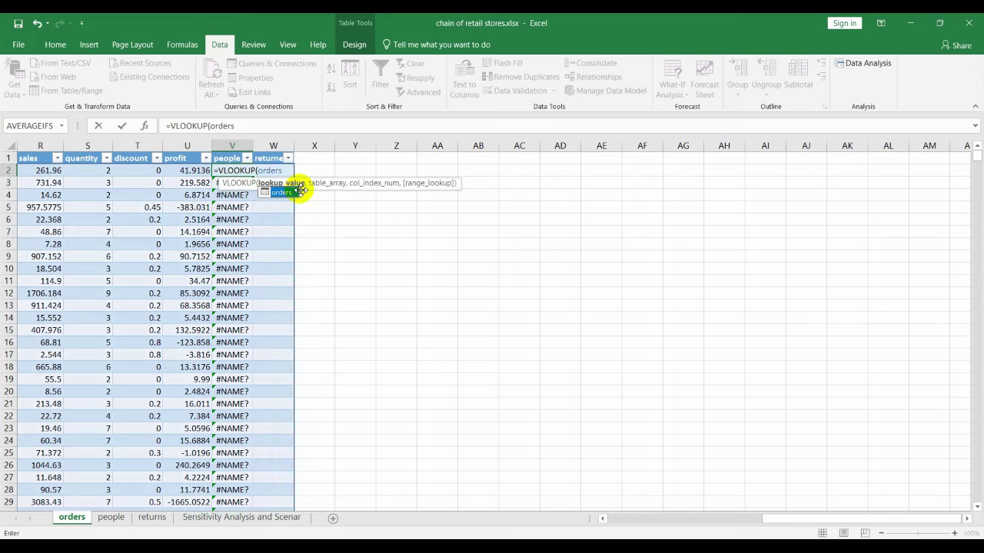
{"action": "type", "text": "["}
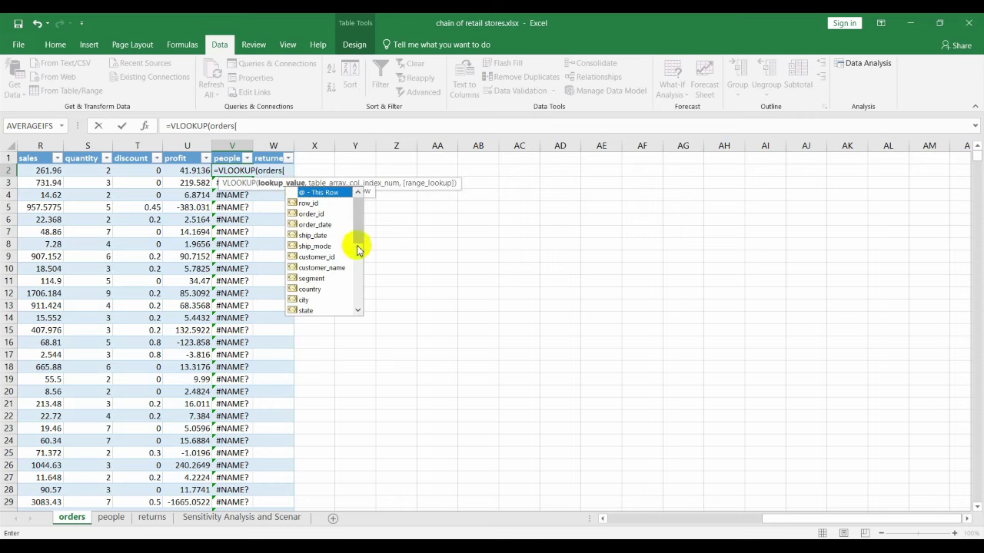
{"action": "left_click_drag", "start_coordinate": [358, 246], "coordinate": [358, 259]}
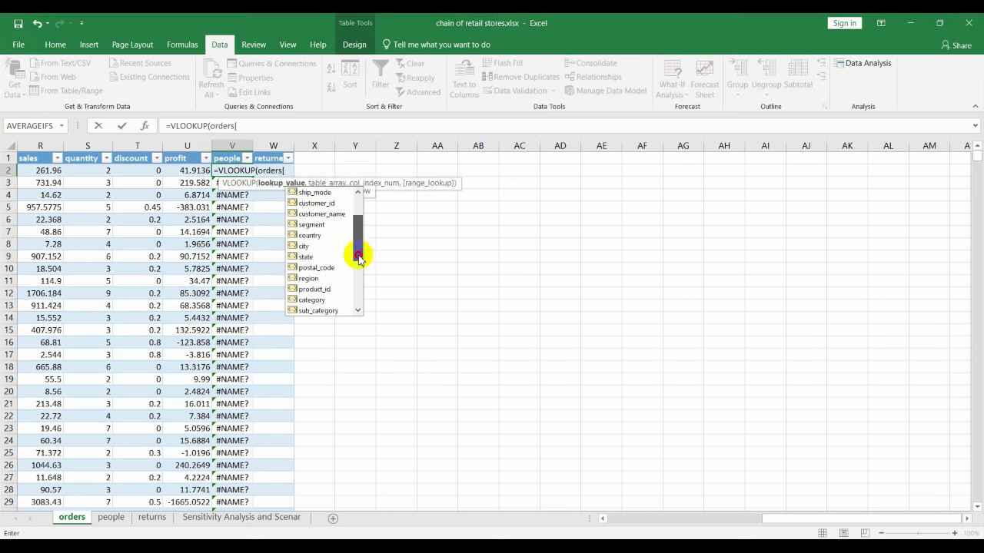
{"action": "left_click", "coordinate": [315, 278]}
{"action": "double_click", "coordinate": [315, 278]}
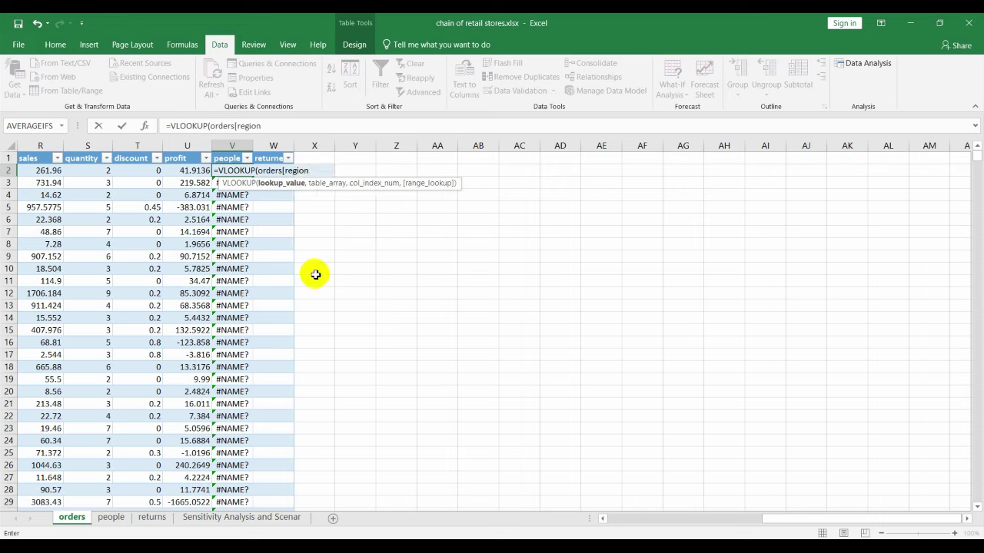
{"action": "type", "text": "])"}
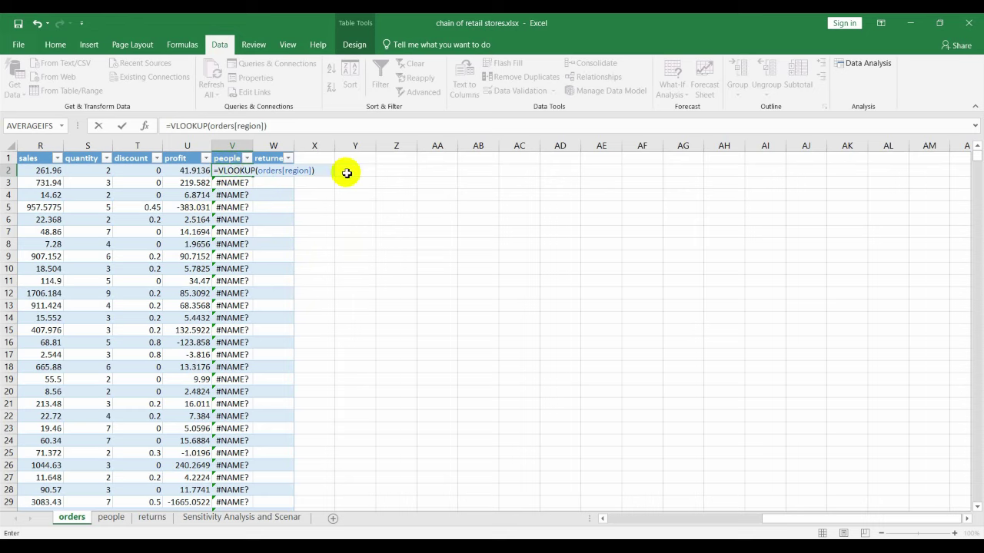
{"action": "key", "text": "BackSpace"}
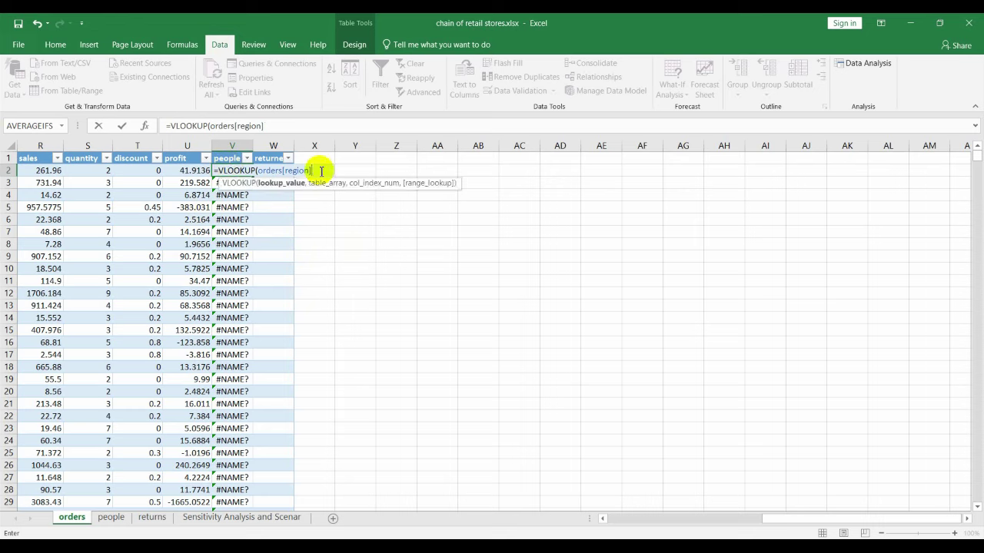
{"action": "type", "text": ","}
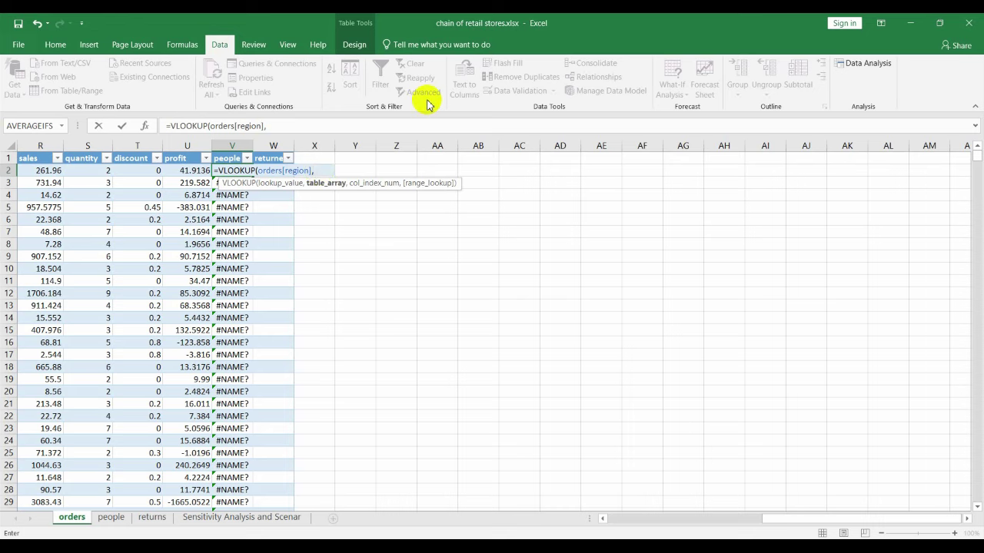
{"action": "type", "text": "people"}
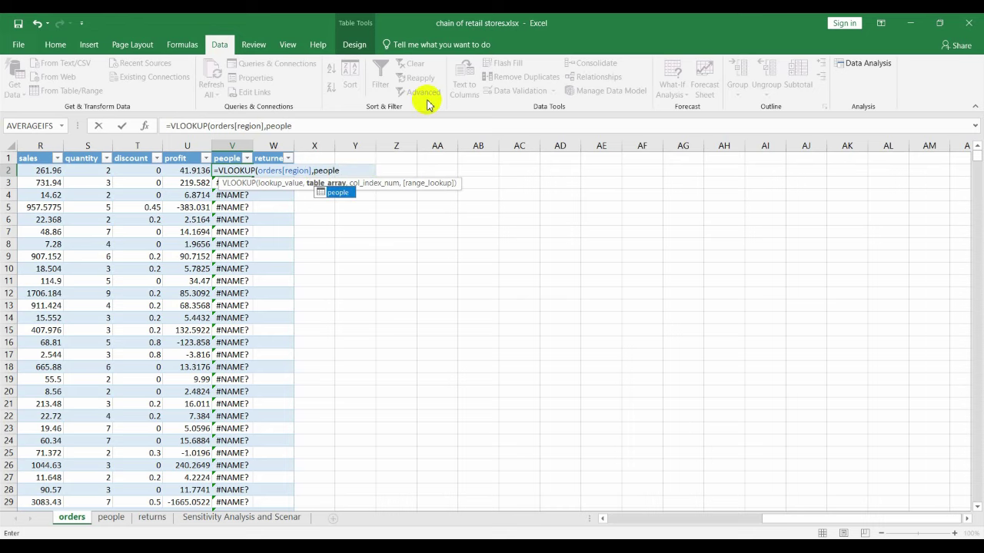
{"action": "type", "text": ","}
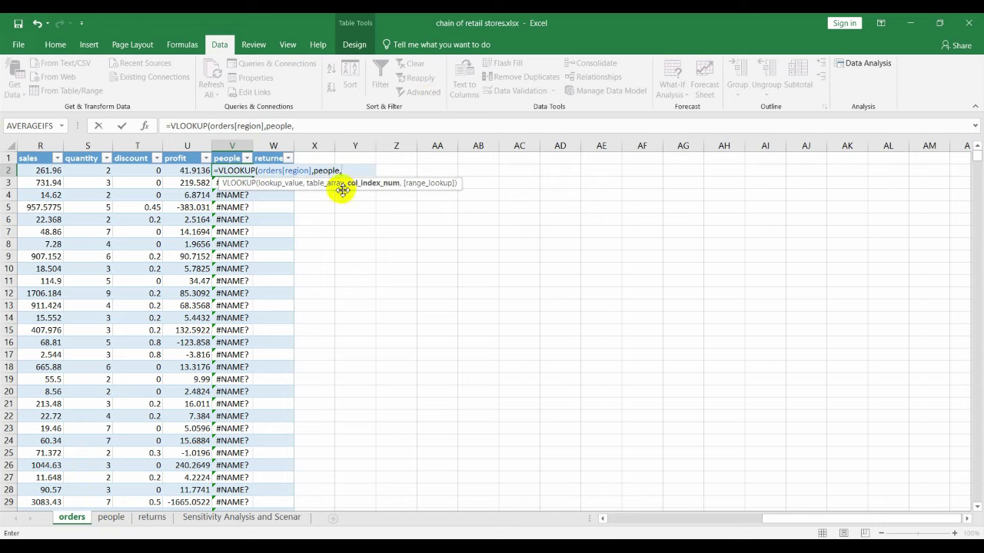
{"action": "type", "text": "2"}
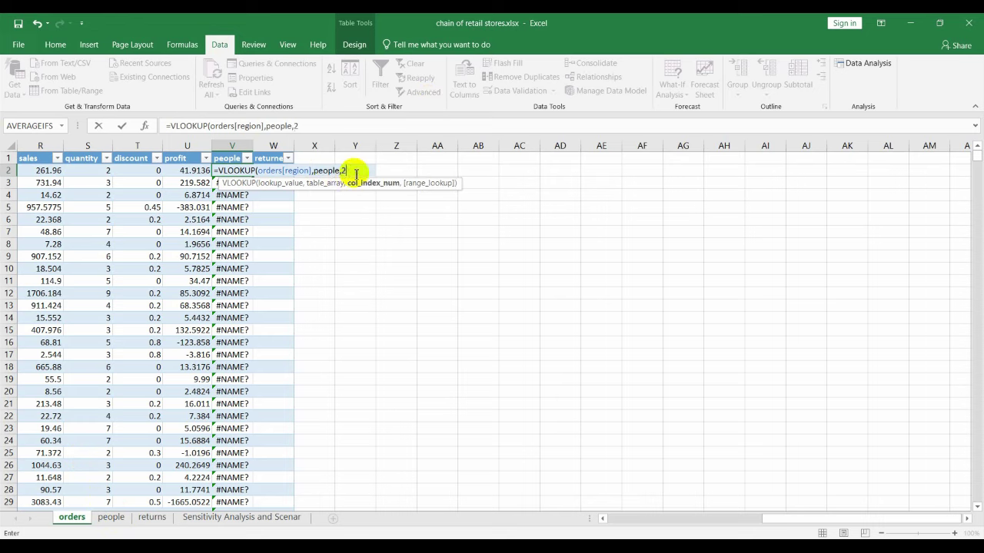
{"action": "type", "text": ","}
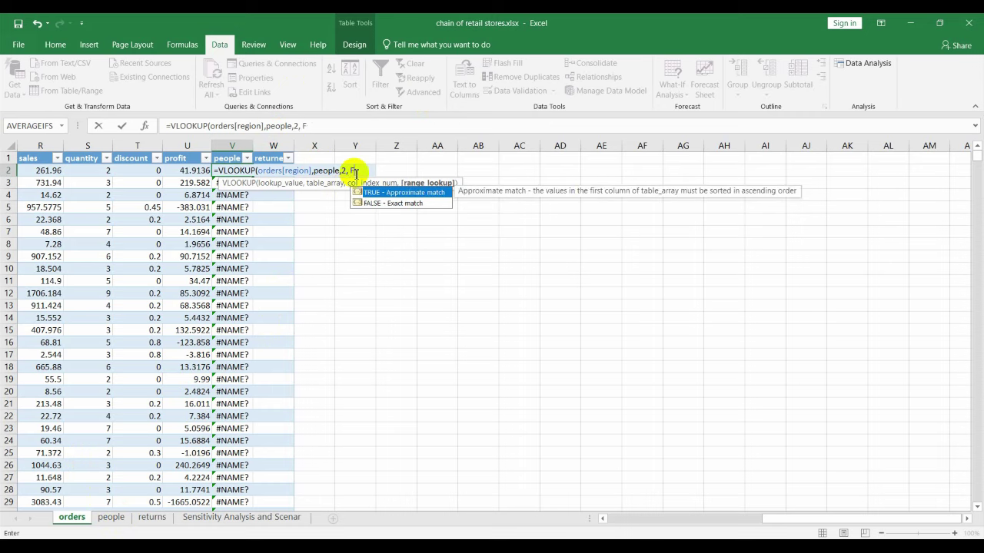
{"action": "type", "text": " False"}
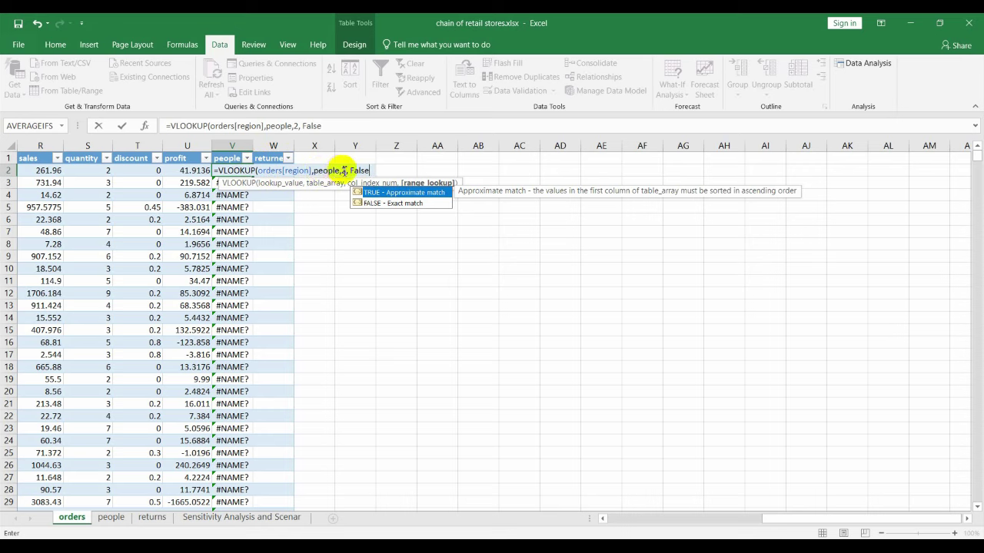
{"action": "type", "text": ")"}
{"action": "key", "text": "Return"}
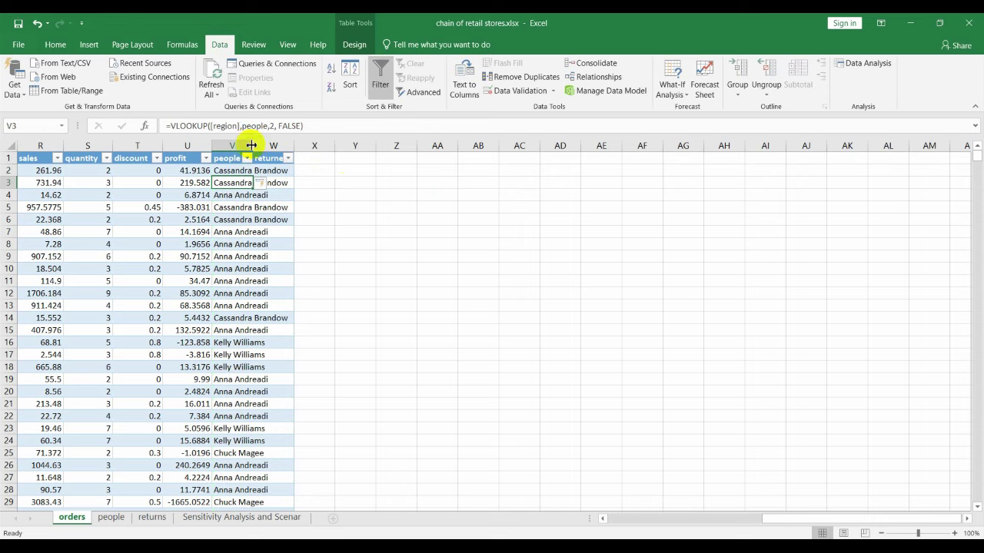
Autofit the people column to full names, check the people sheet, and return to orders.
{"action": "double_click", "coordinate": [251, 145]}
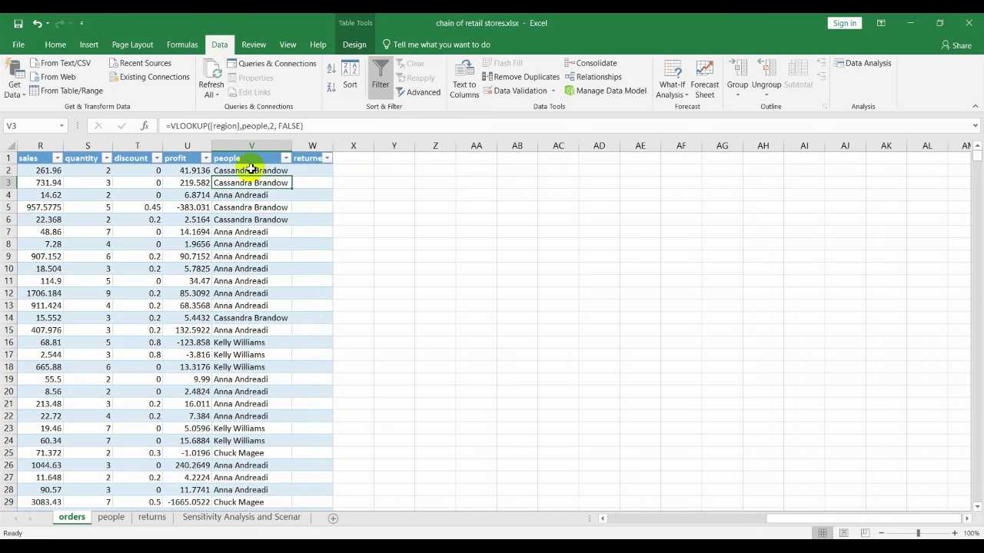
{"action": "left_click", "coordinate": [106, 521]}
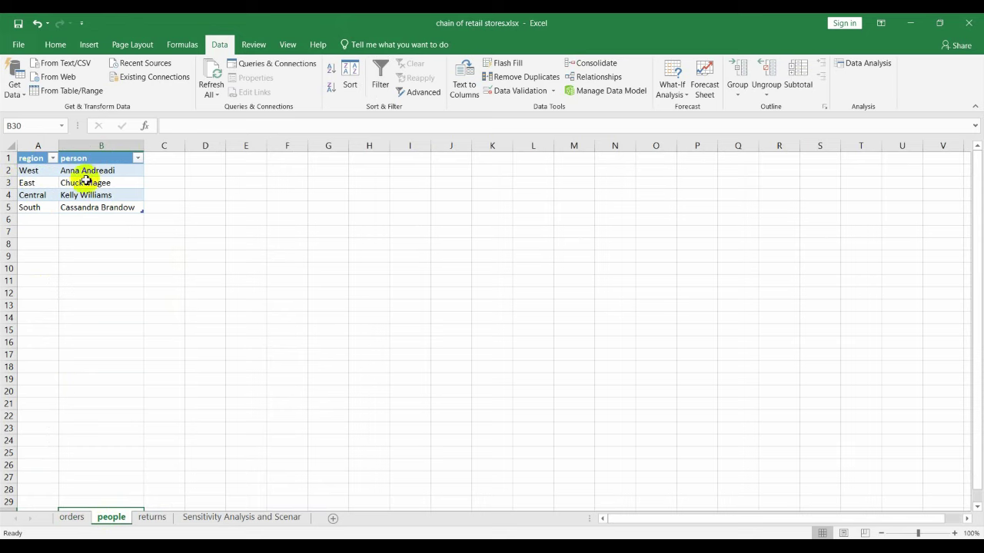
{"action": "left_click", "coordinate": [71, 518]}
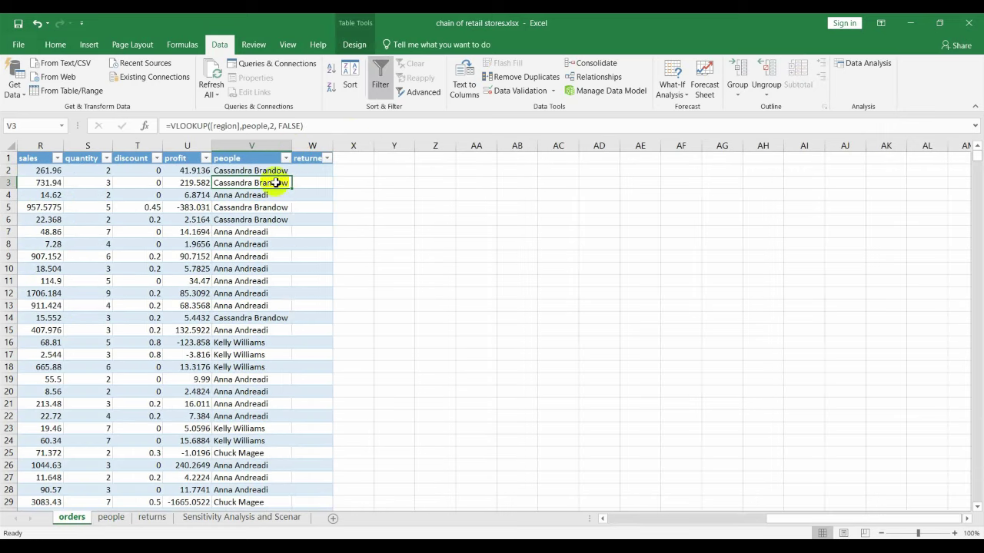
In W2, start a VLOOKUP with orders[order_id] as the lookup value.
{"action": "left_click", "coordinate": [319, 171]}
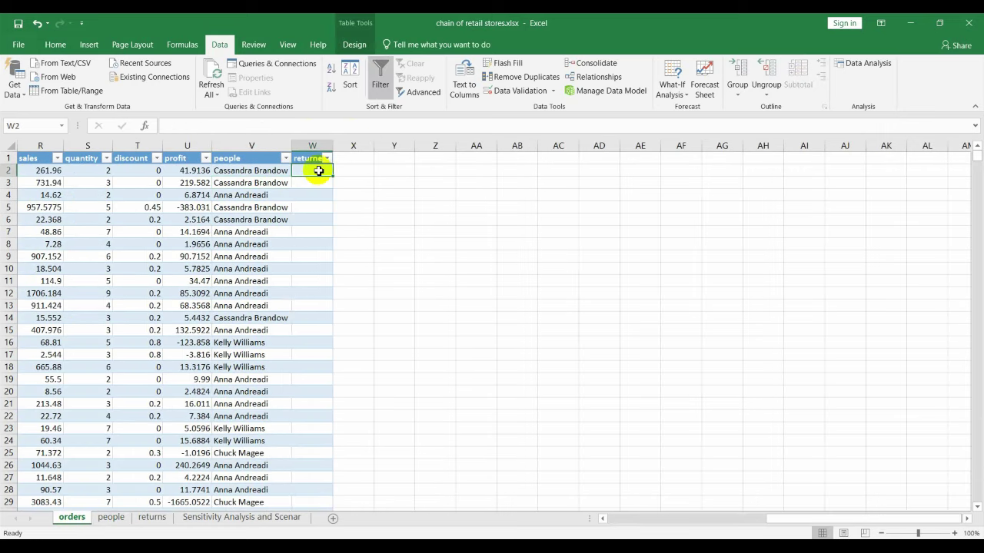
{"action": "type", "text": "=v"}
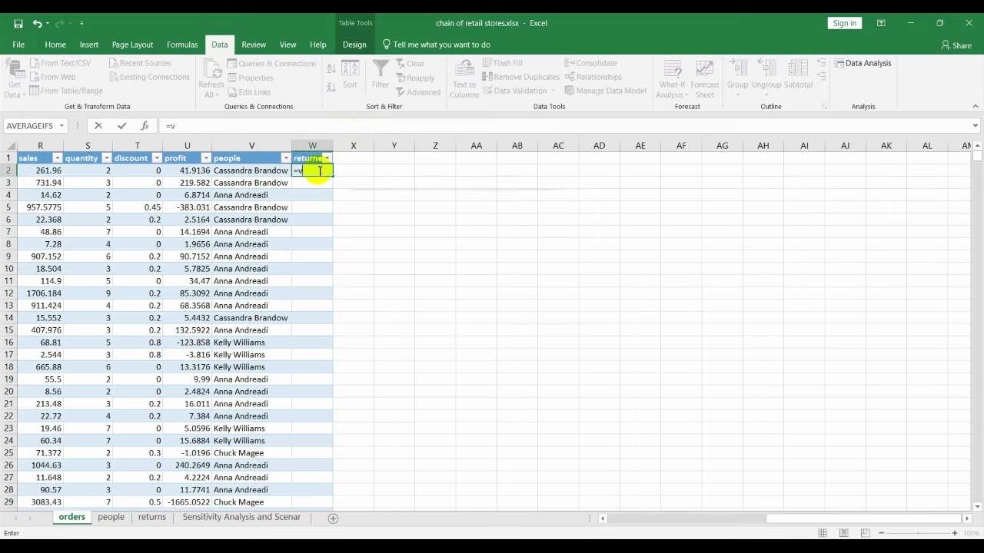
{"action": "type", "text": "l"}
{"action": "key", "text": "Tab"}
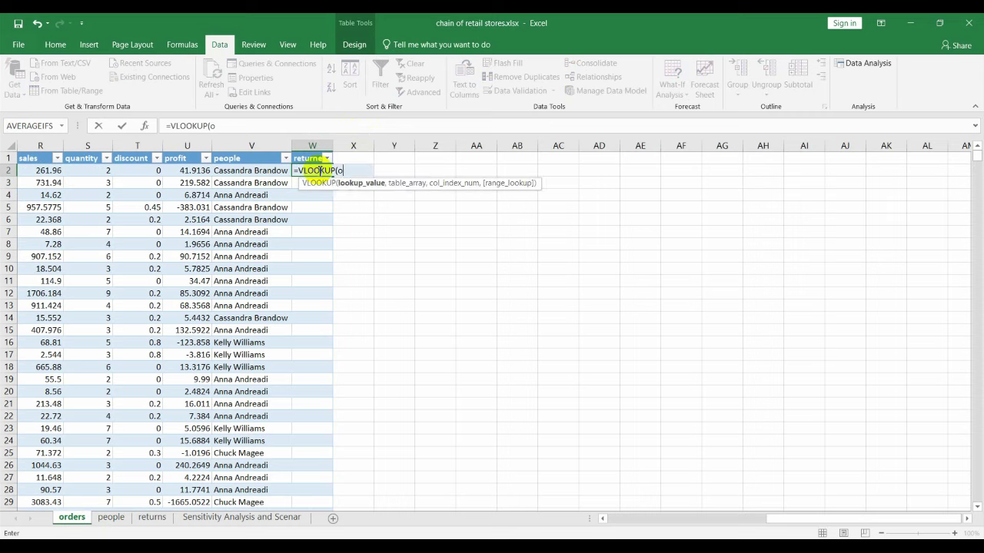
{"action": "type", "text": "rd"}
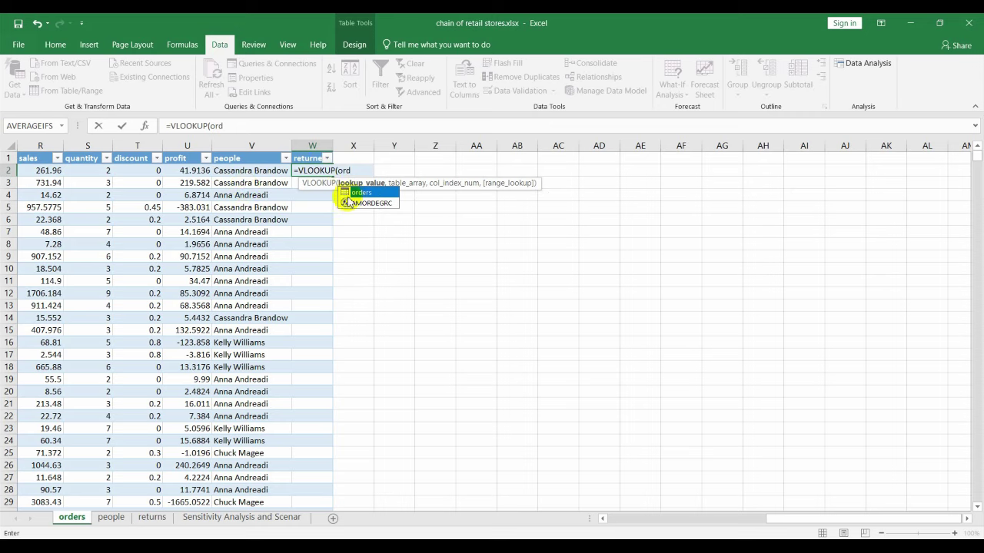
{"action": "left_click", "coordinate": [356, 198]}
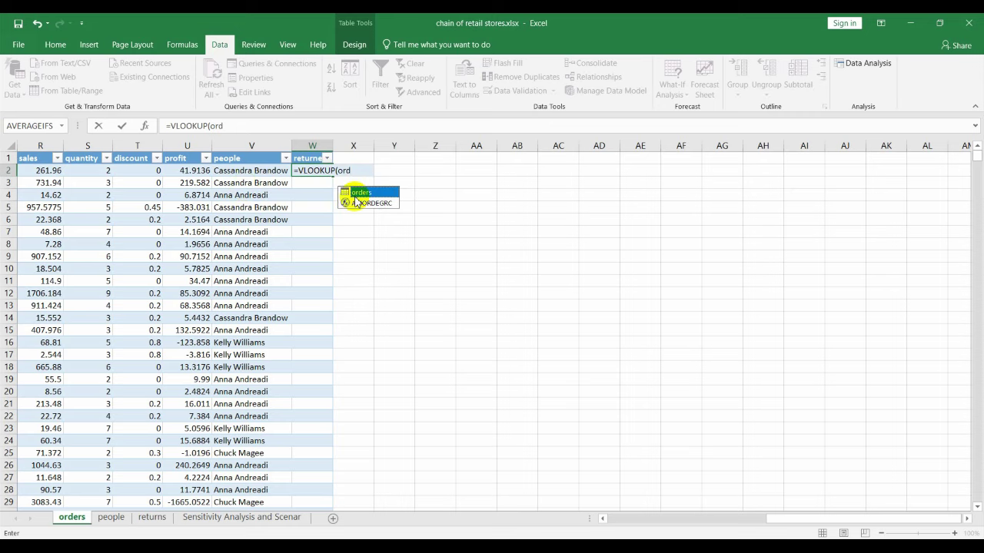
{"action": "double_click", "coordinate": [355, 197]}
{"action": "type", "text": "["}
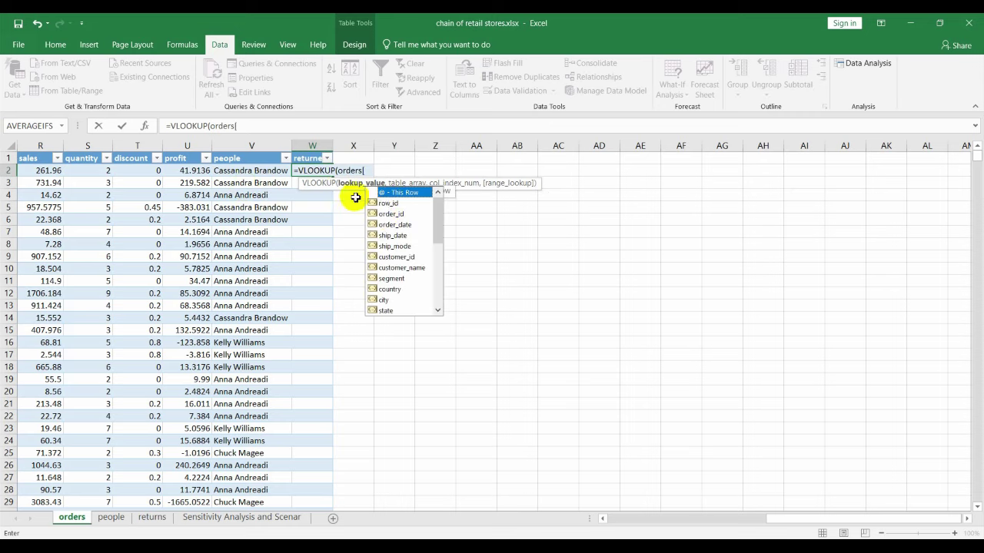
{"action": "left_click", "coordinate": [392, 215]}
{"action": "double_click", "coordinate": [393, 217]}
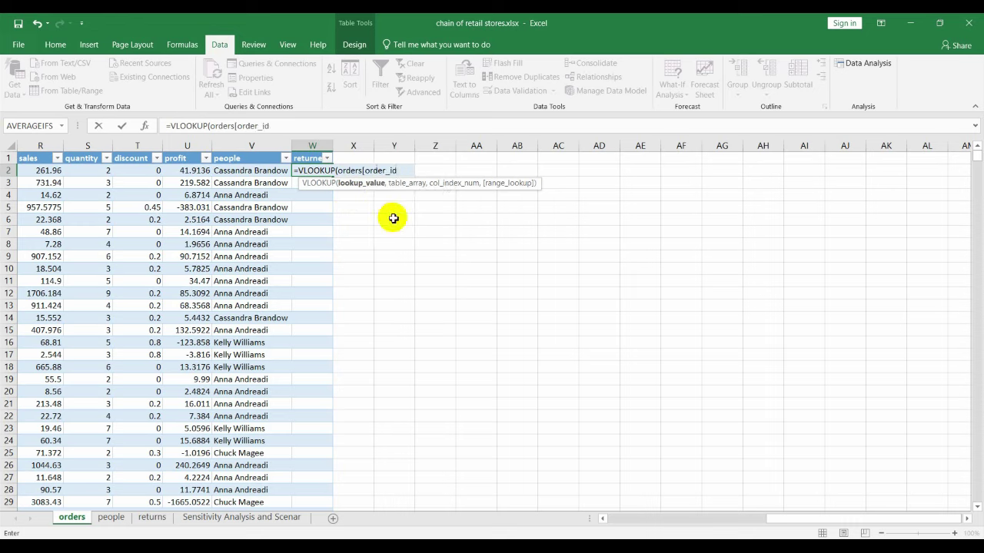
{"action": "type", "text": "]"}
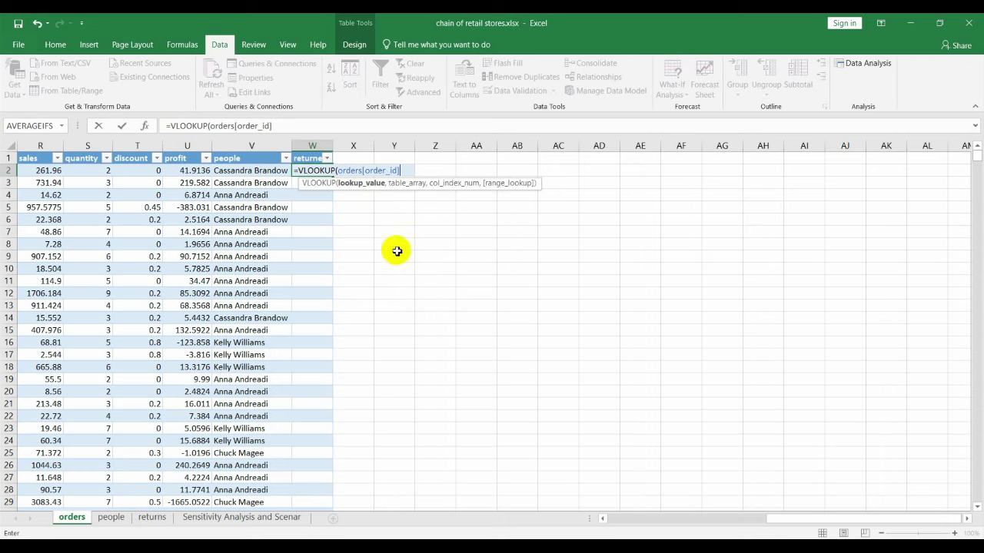
{"action": "type", "text": ","}
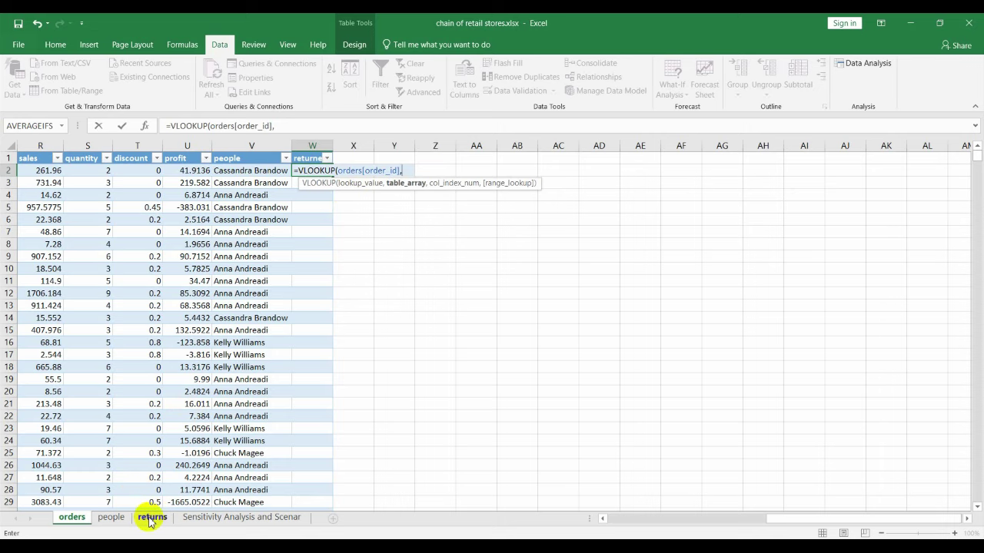
Point the lookup at the returns table with column 2 and FALSE, and enter it.
{"action": "left_click", "coordinate": [152, 517]}
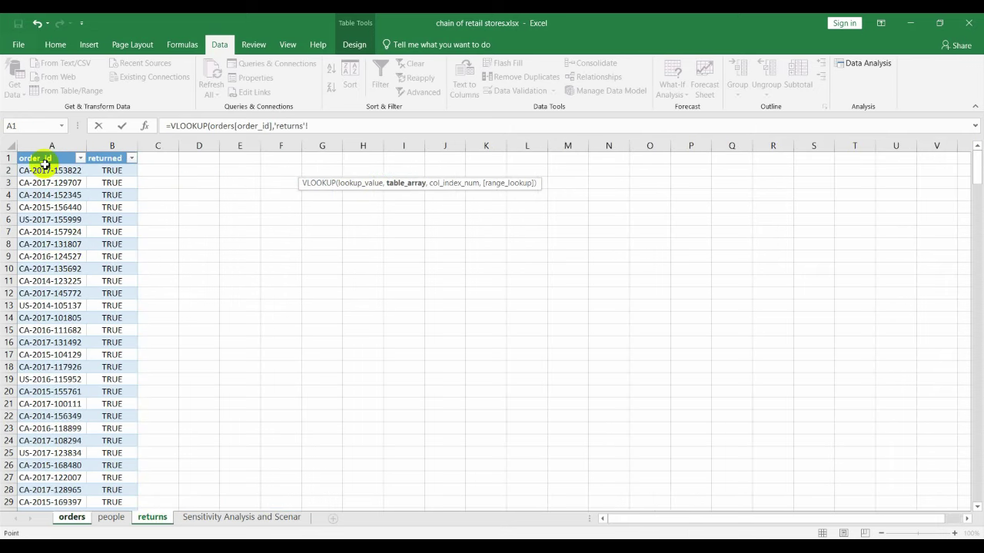
{"action": "left_click", "coordinate": [45, 159]}
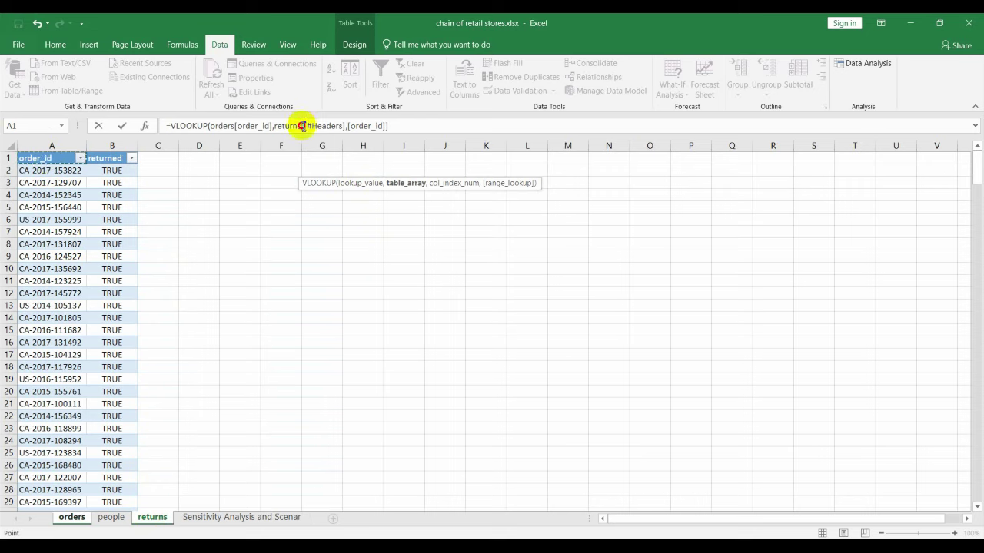
{"action": "left_click_drag", "start_coordinate": [301, 126], "coordinate": [408, 128]}
{"action": "key", "text": "BackSpace"}
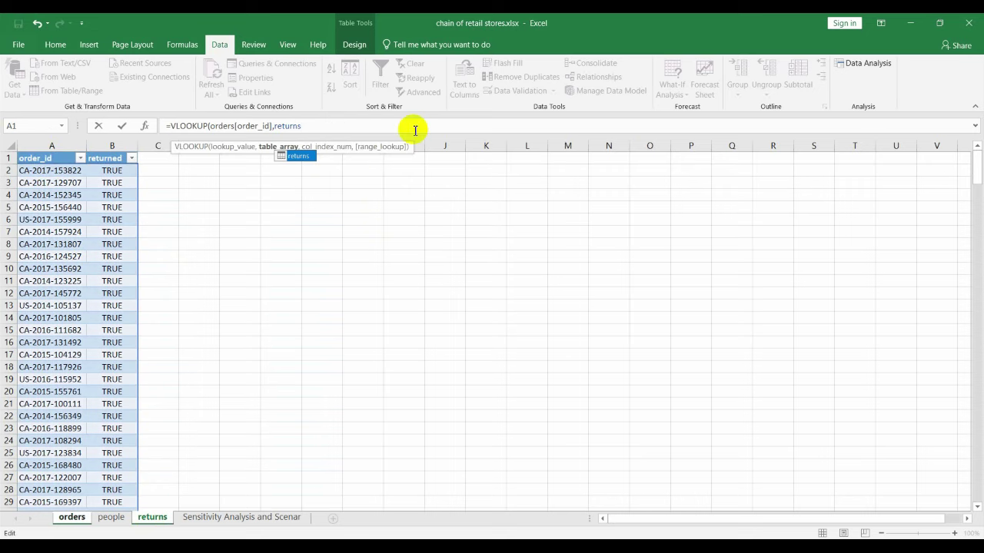
{"action": "type", "text": ","}
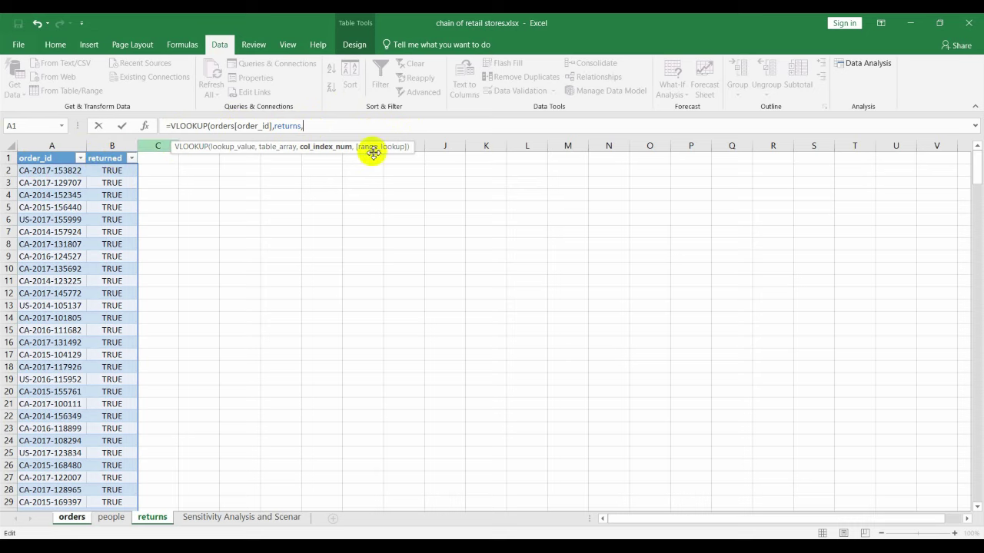
{"action": "type", "text": "2,False"}
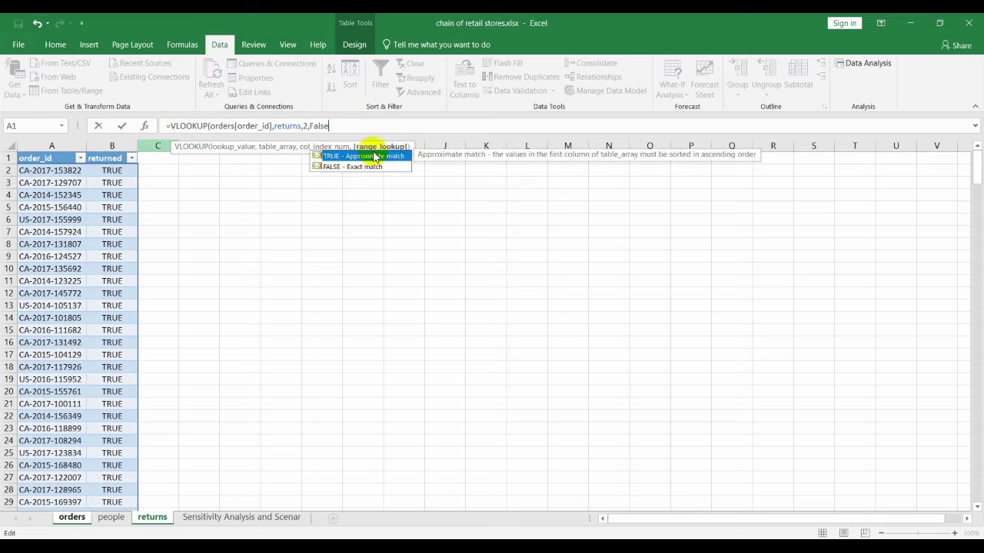
{"action": "type", "text": ")"}
{"action": "key", "text": "Return"}
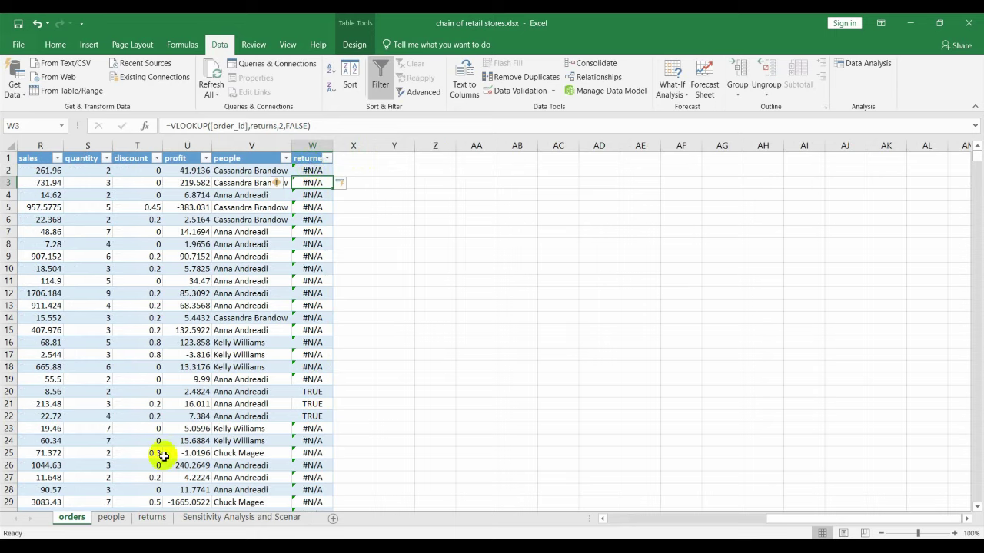
Review the returns table, then select W2 on the orders sheet.
{"action": "left_click", "coordinate": [152, 521]}
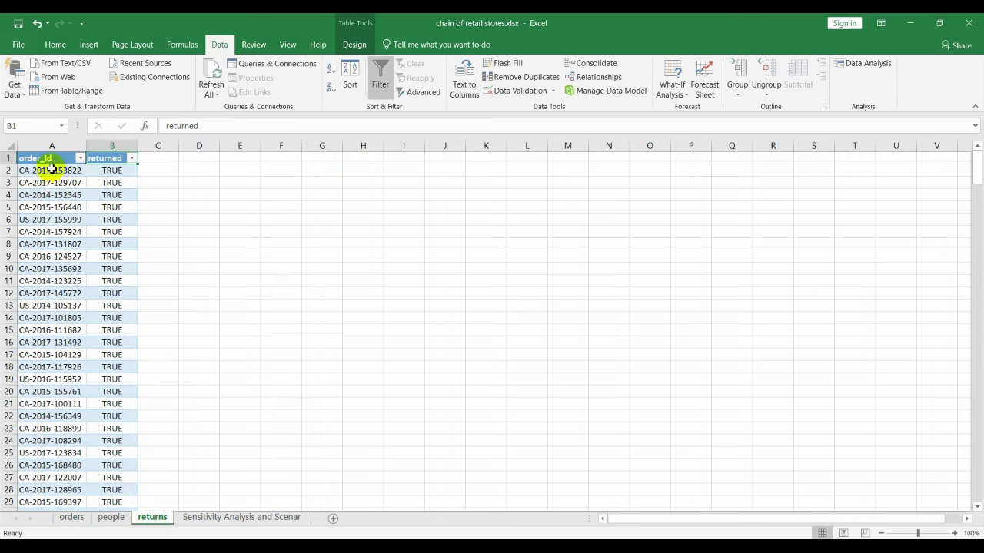
{"action": "left_click", "coordinate": [71, 517]}
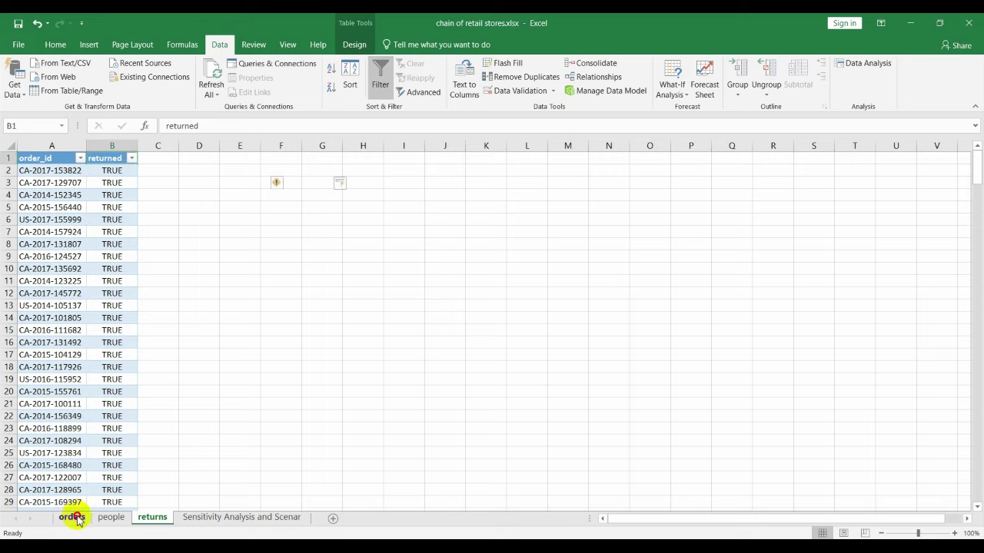
{"action": "left_click", "coordinate": [313, 171]}
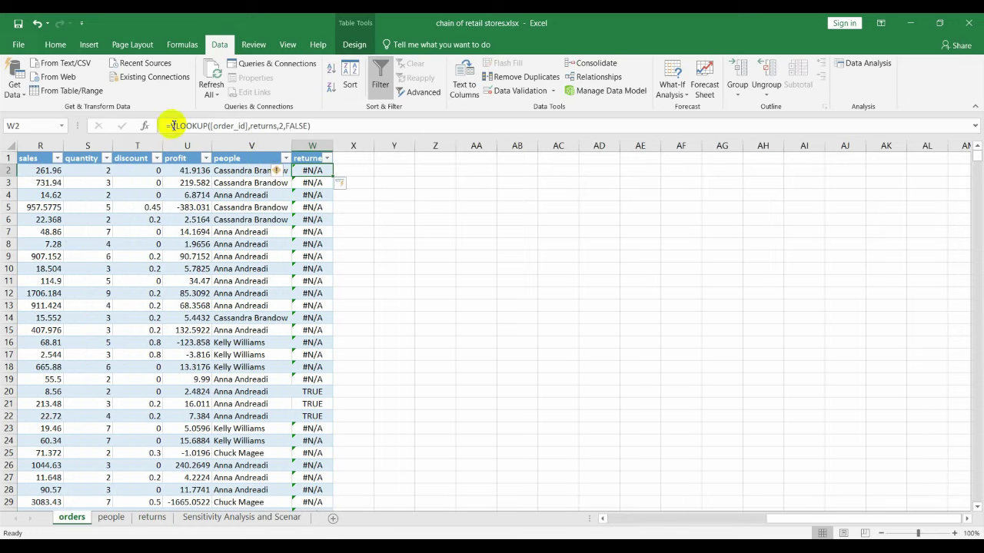
Wrap W2's lookup in IFERROR(..., FALSE) so non-returned orders show FALSE.
{"action": "left_click", "coordinate": [172, 125]}
{"action": "type", "text": "if"}
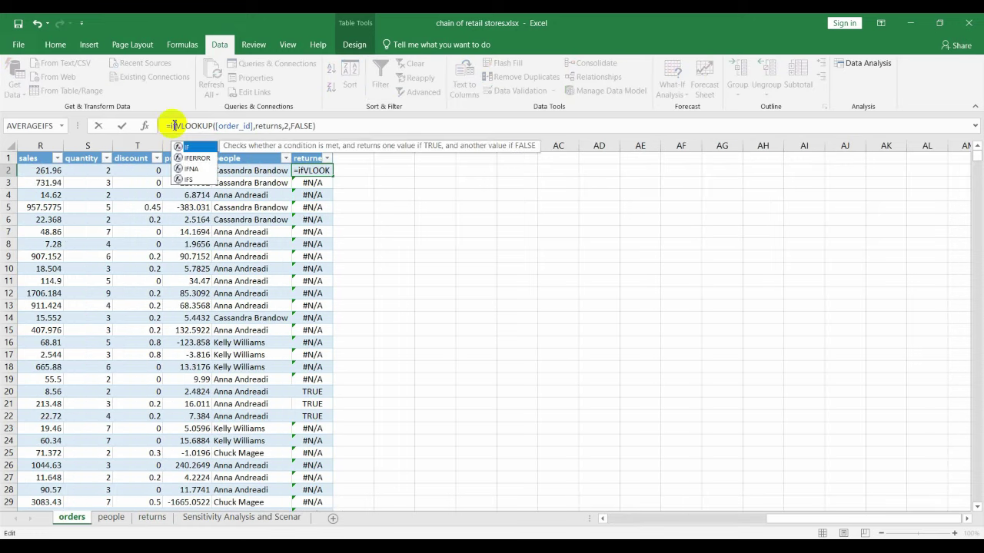
{"action": "key", "text": "Tab"}
{"action": "key", "text": "BackSpace"}
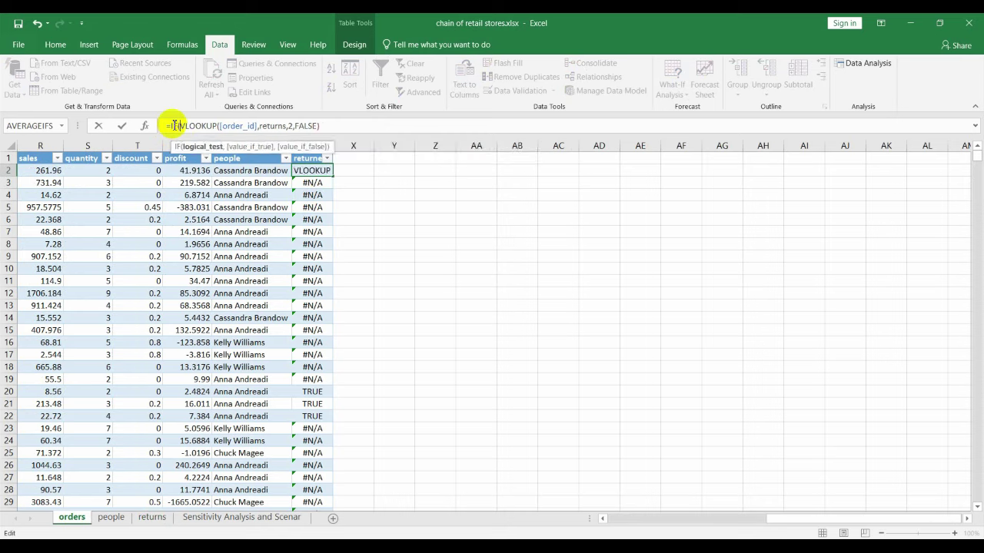
{"action": "type", "text": "er"}
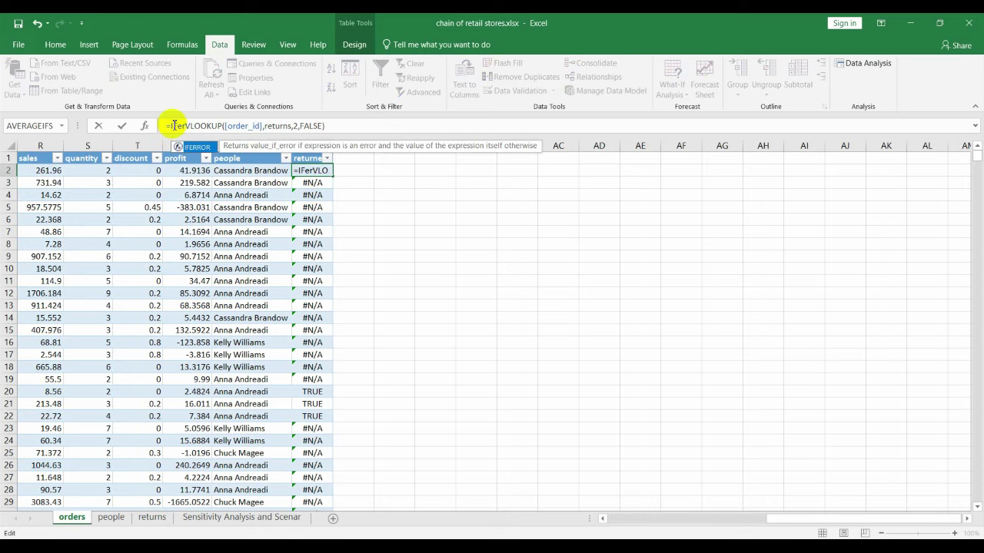
{"action": "key", "text": "Tab"}
{"action": "left_click", "coordinate": [349, 125]}
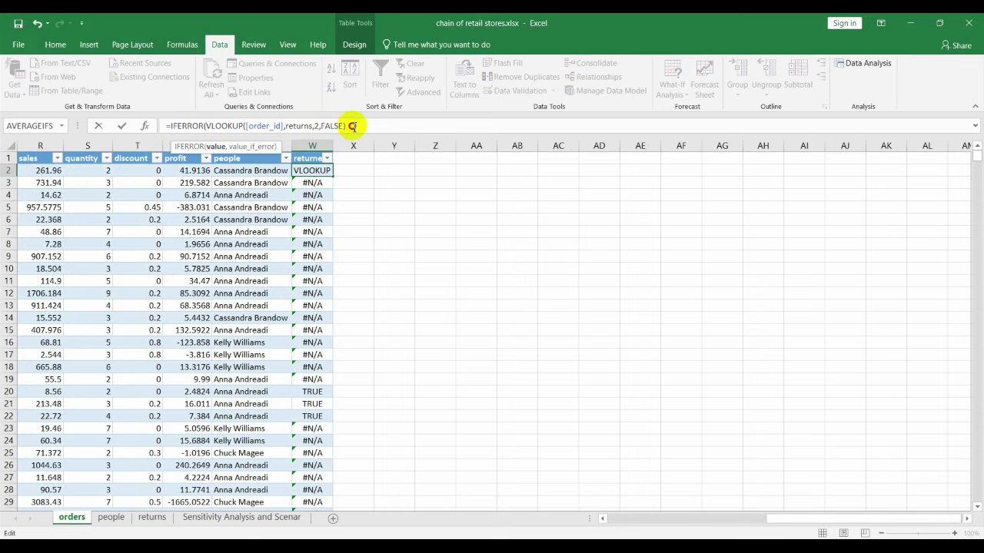
{"action": "type", "text": ", False"}
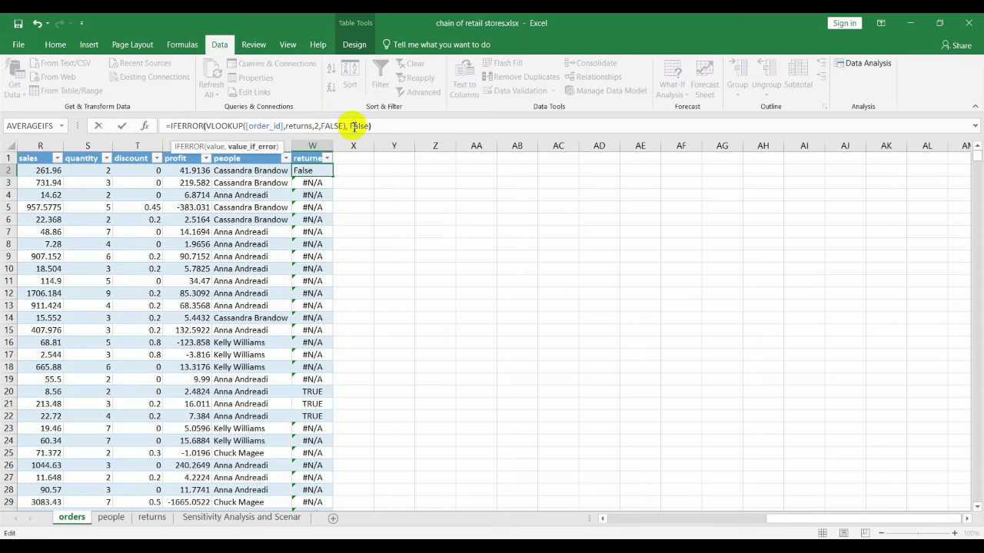
{"action": "key", "text": "Return"}
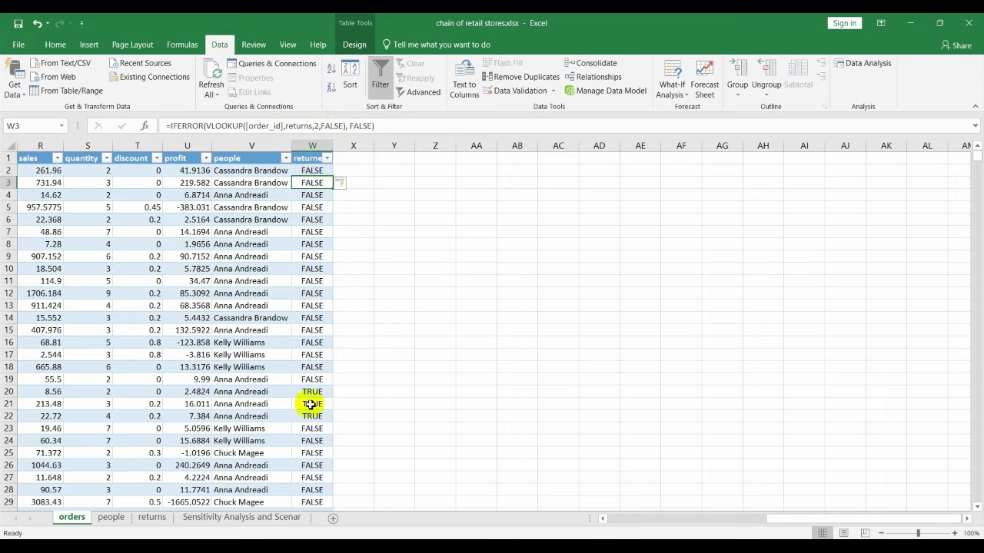
{"action": "left_click", "coordinate": [316, 395]}
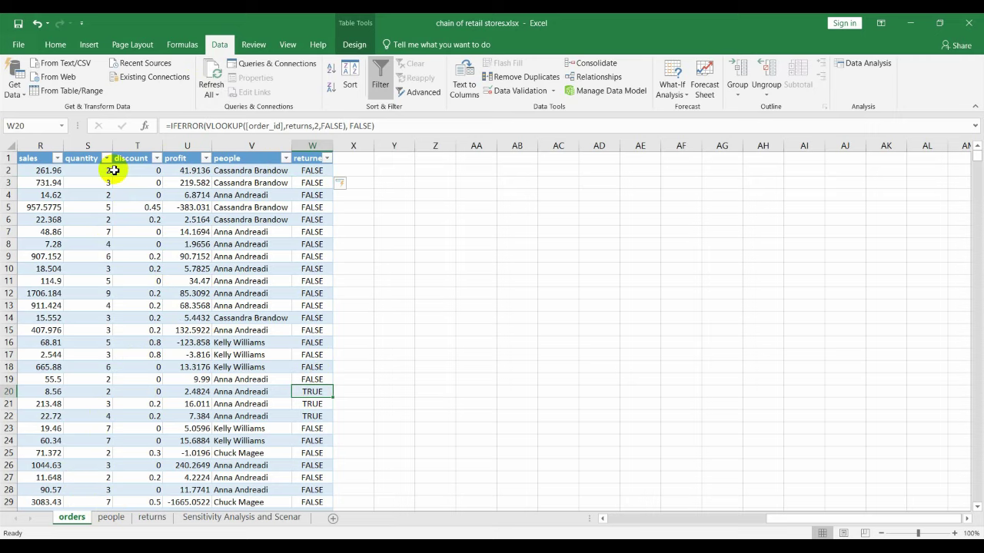
Insert Sheet8 after the returns sheet and label A3 'Min order Date'.
{"action": "left_click", "coordinate": [333, 523]}
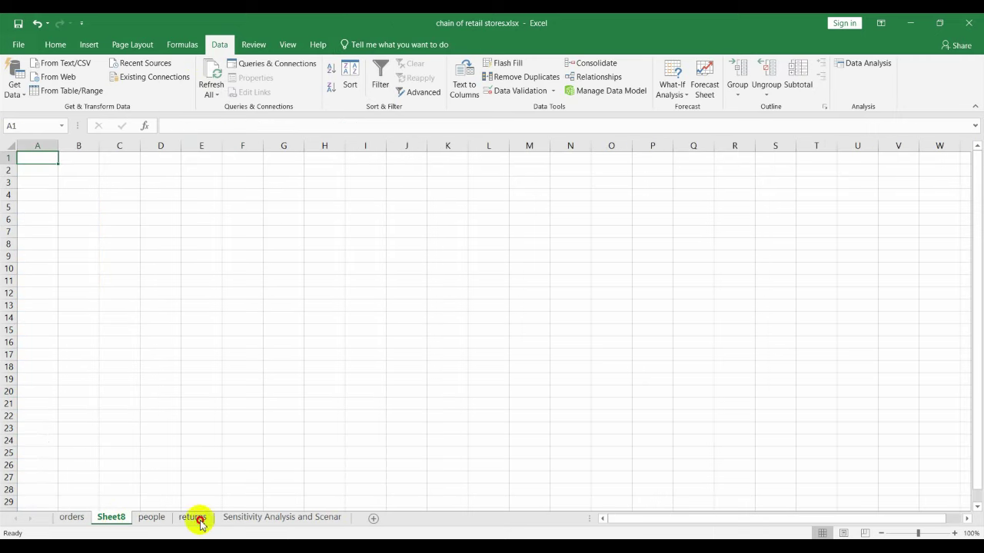
{"action": "left_click_drag", "start_coordinate": [200, 523], "coordinate": [215, 523]}
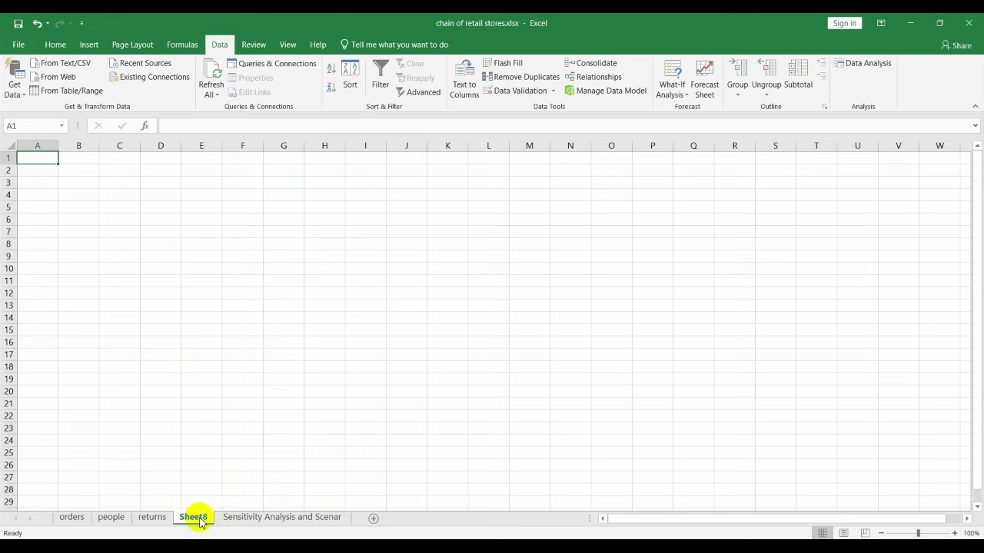
{"action": "left_click", "coordinate": [44, 188]}
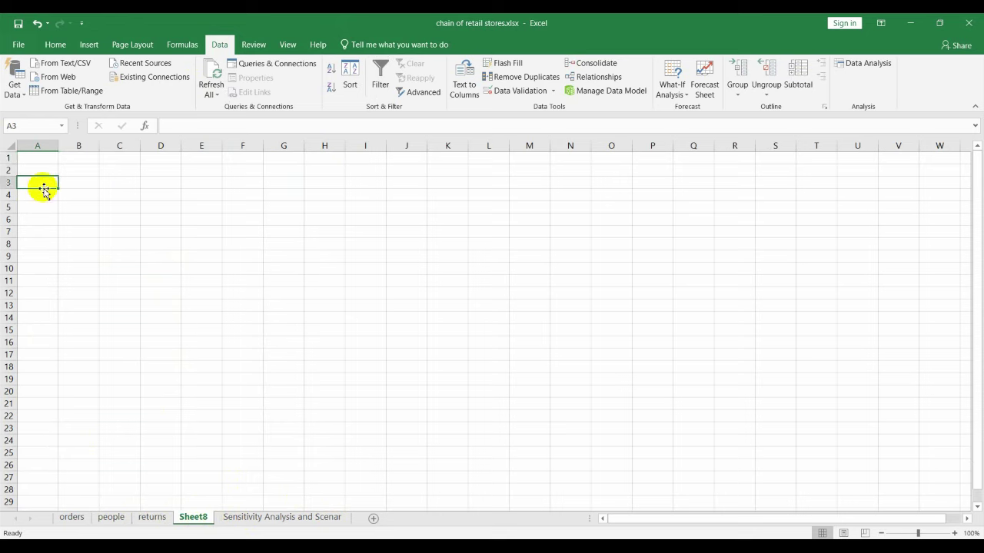
{"action": "type", "text": "Min or"}
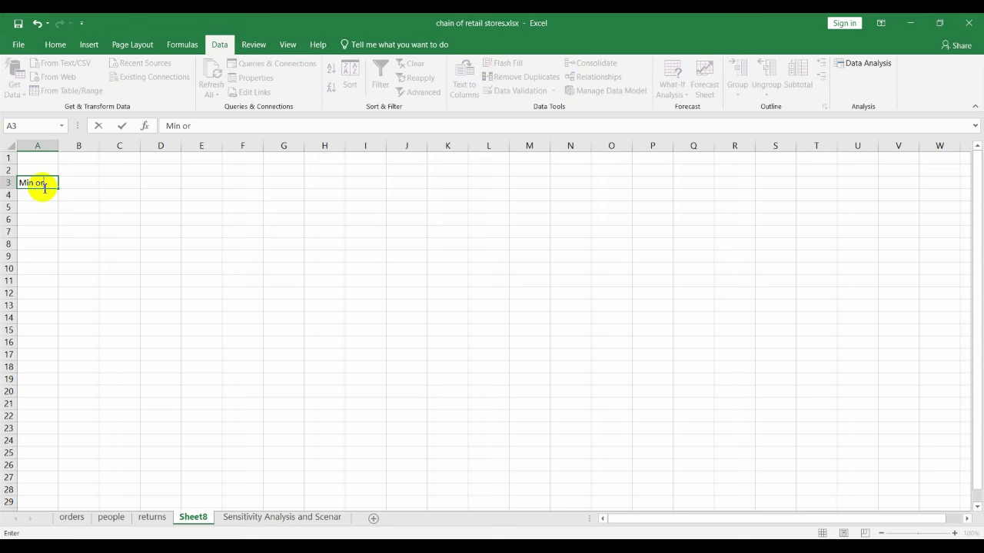
{"action": "type", "text": "der Date"}
{"action": "key", "text": "Return"}
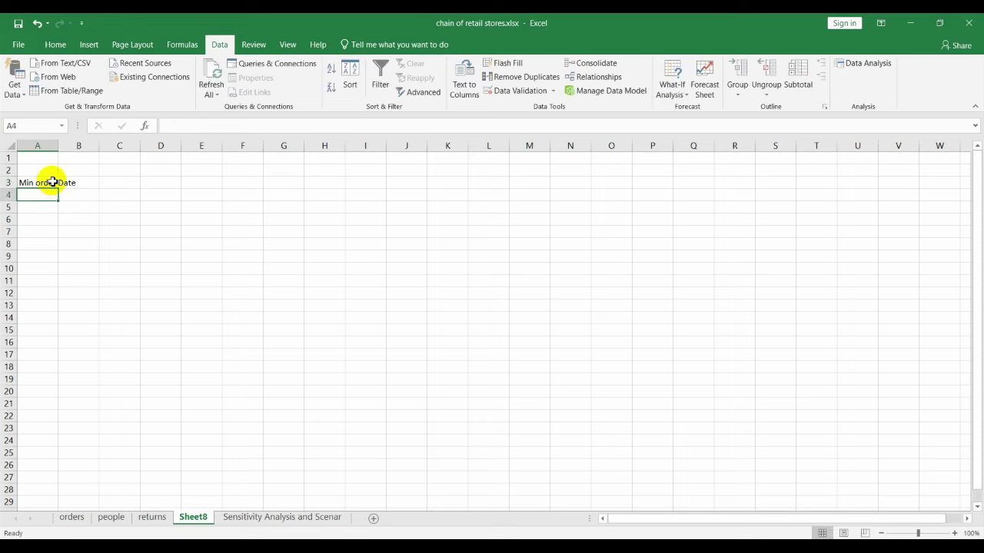
Copy the label to A4, change it to 'Max order Date', and autofit column A.
{"action": "left_click", "coordinate": [52, 182]}
{"action": "key", "text": "ctrl+c"}
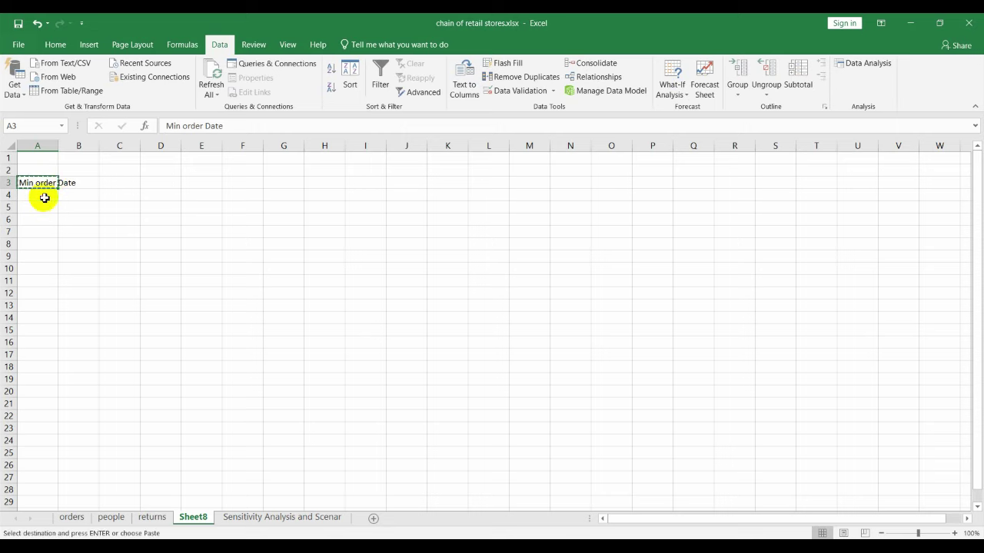
{"action": "left_click", "coordinate": [42, 196]}
{"action": "key", "text": "ctrl+v"}
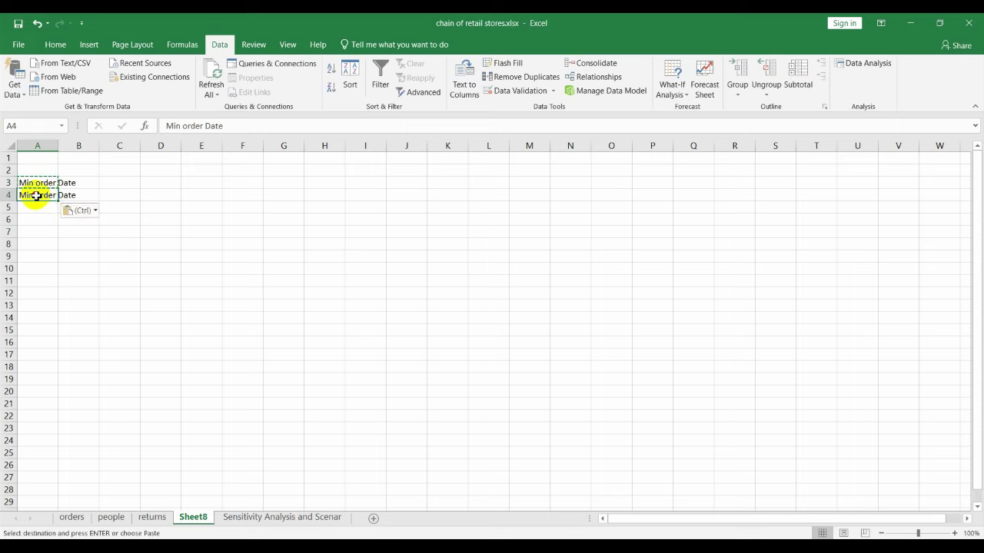
{"action": "double_click", "coordinate": [37, 196]}
{"action": "key", "text": "BackSpace"}
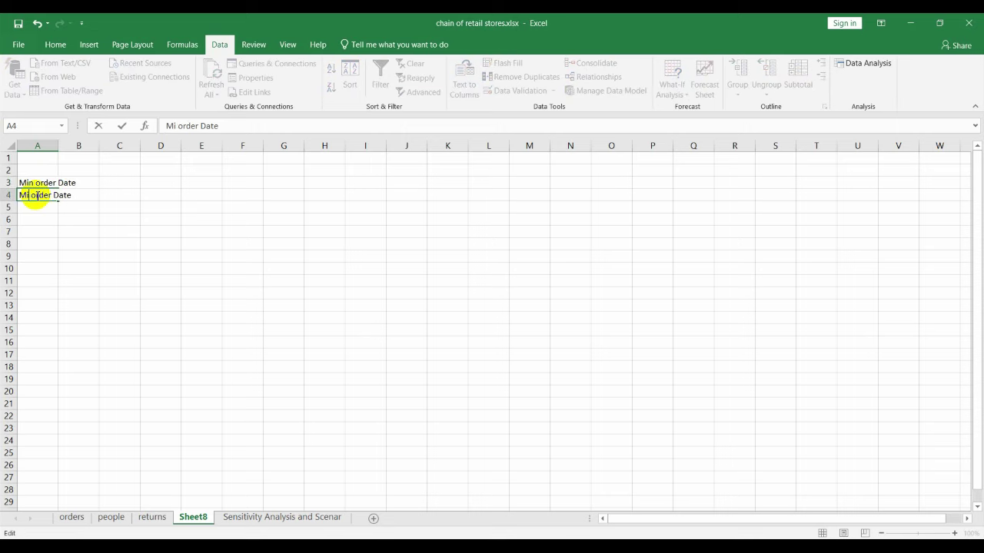
{"action": "key", "text": "BackSpace"}
{"action": "type", "text": "ax"}
{"action": "key", "text": "Return"}
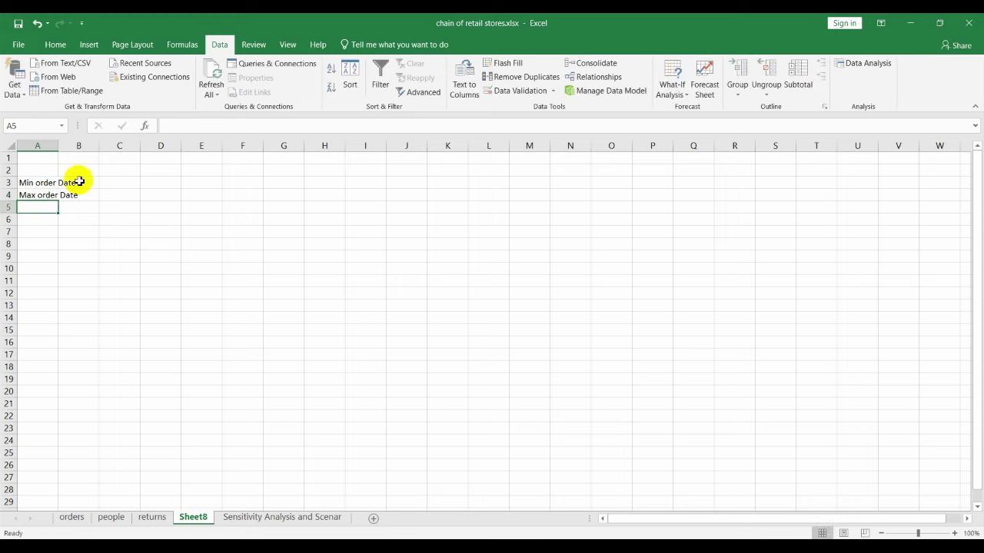
{"action": "double_click", "coordinate": [58, 146]}
Enter =MIN(orders[order_date]) in B3.
{"action": "left_click", "coordinate": [110, 182]}
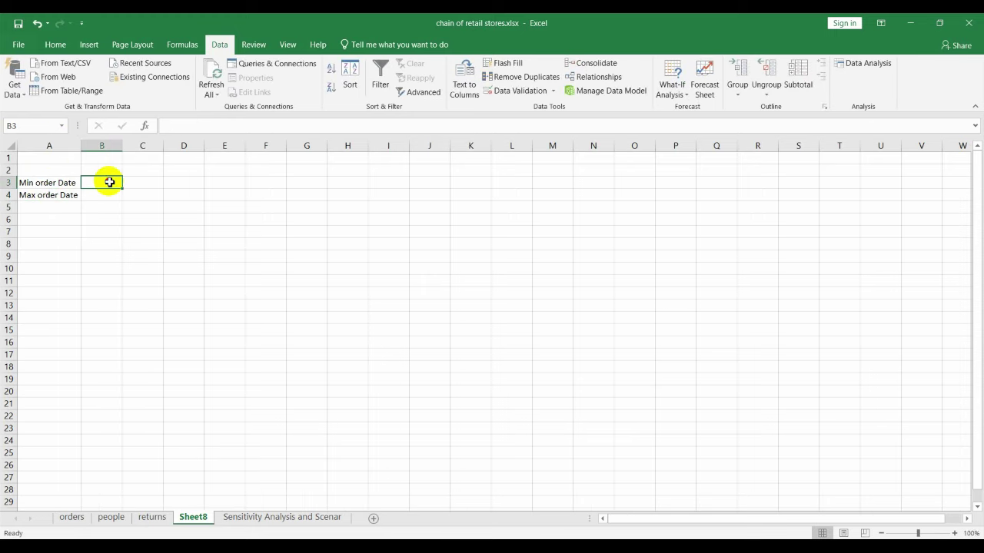
{"action": "type", "text": "="}
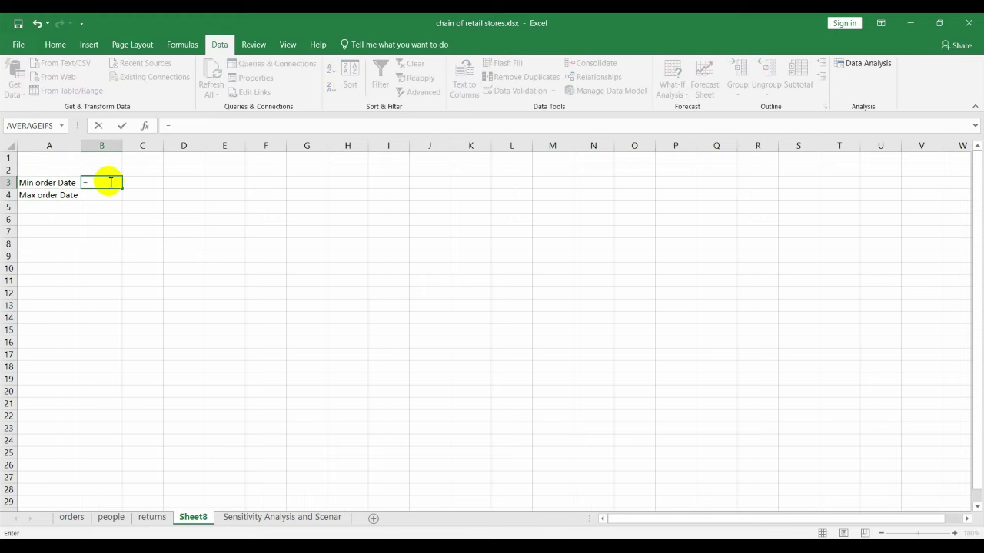
{"action": "type", "text": "orde"}
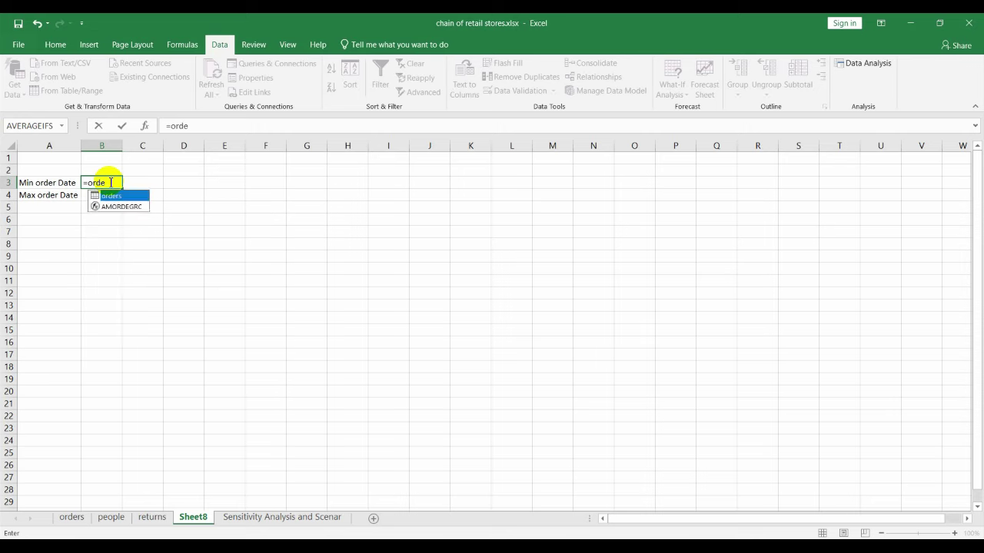
{"action": "type", "text": "rs["}
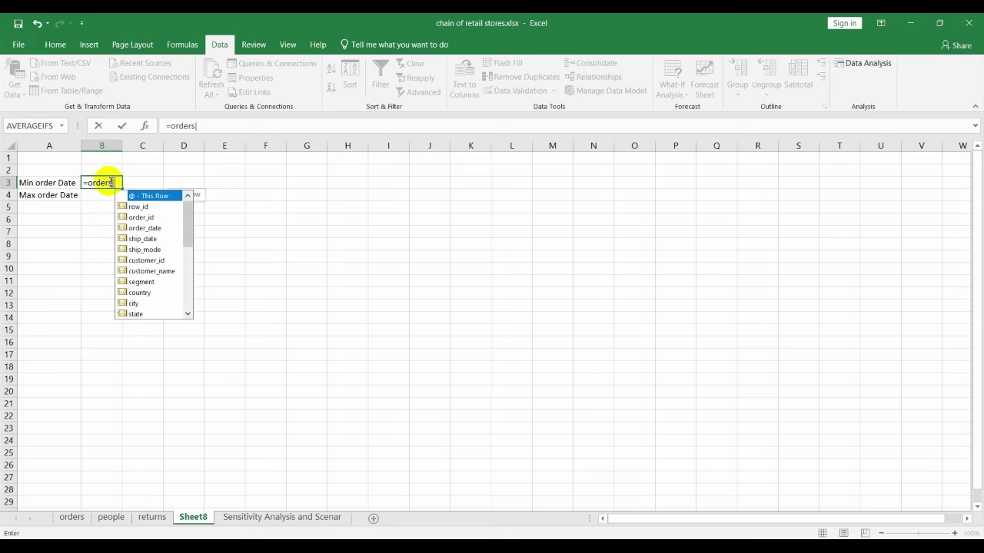
{"action": "left_click", "coordinate": [146, 231]}
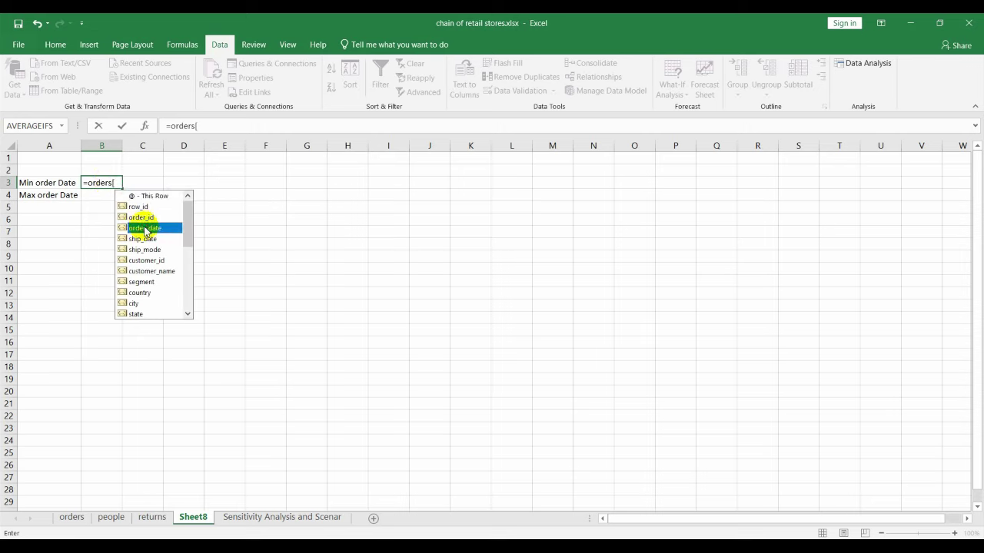
{"action": "double_click", "coordinate": [146, 229]}
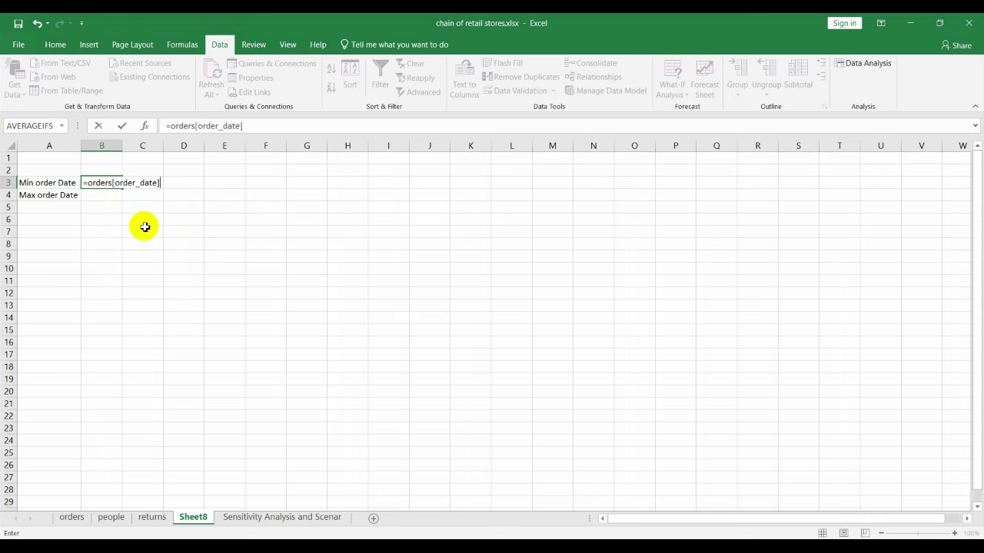
{"action": "left_click", "coordinate": [87, 183]}
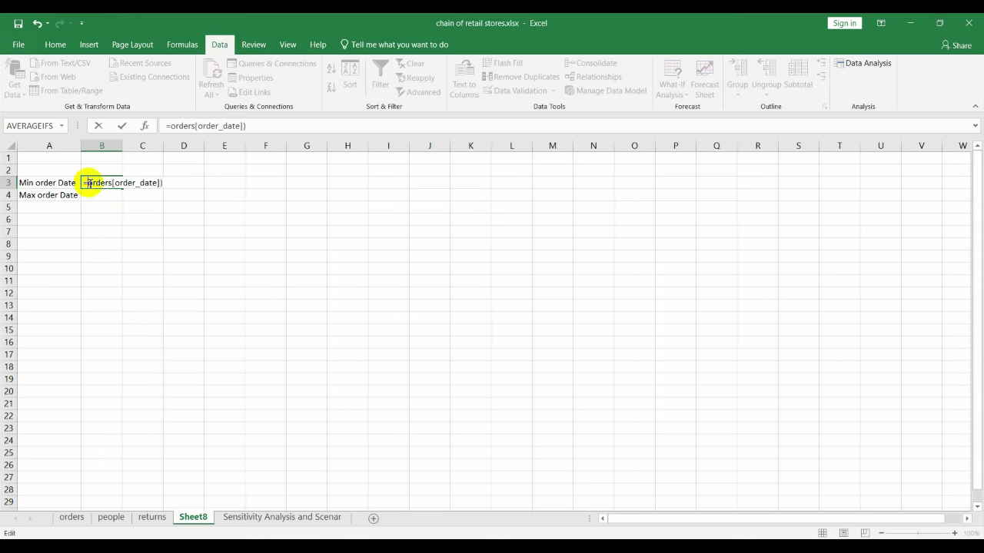
{"action": "type", "text": "min("}
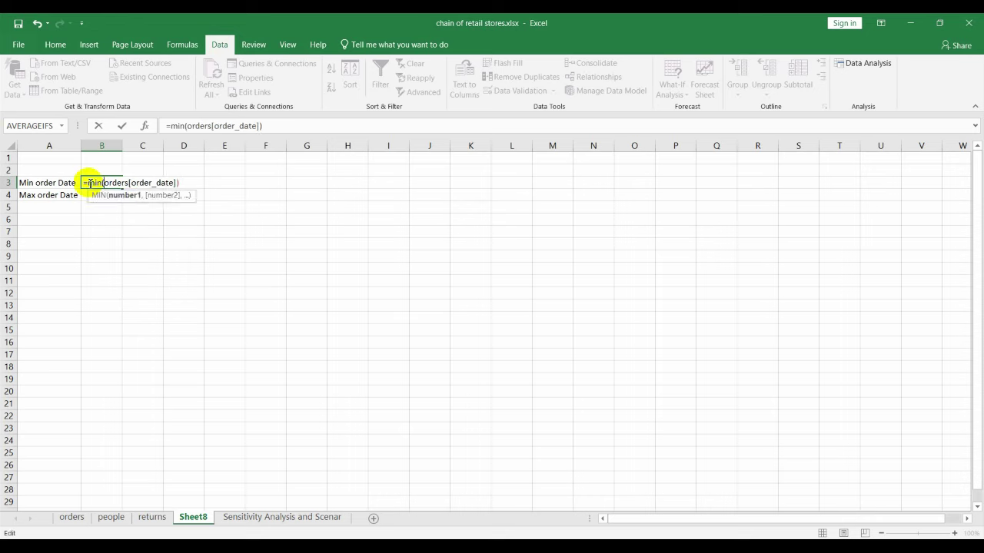
{"action": "key", "text": "Return"}
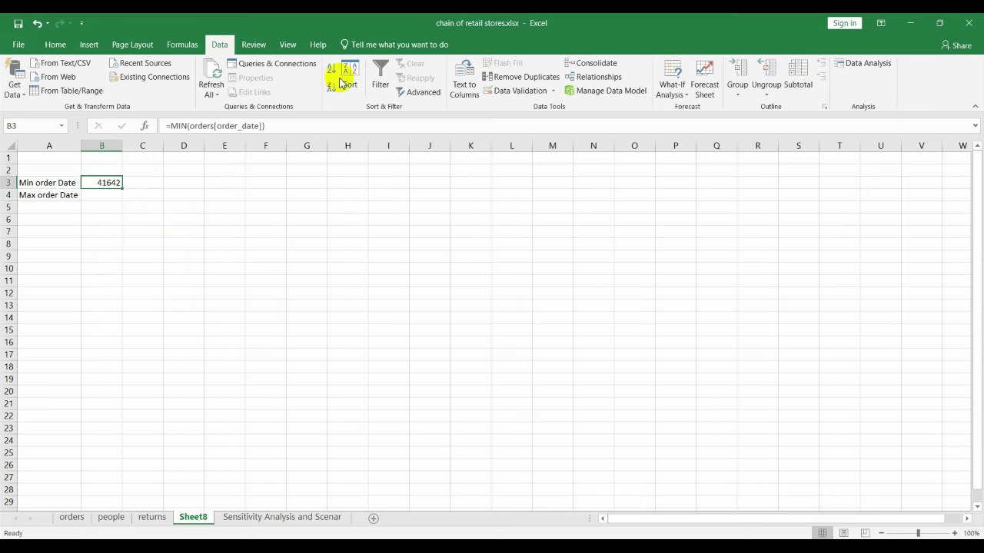
Format B3 as Short Date and fill its formula down to B4.
{"action": "left_click", "coordinate": [61, 44]}
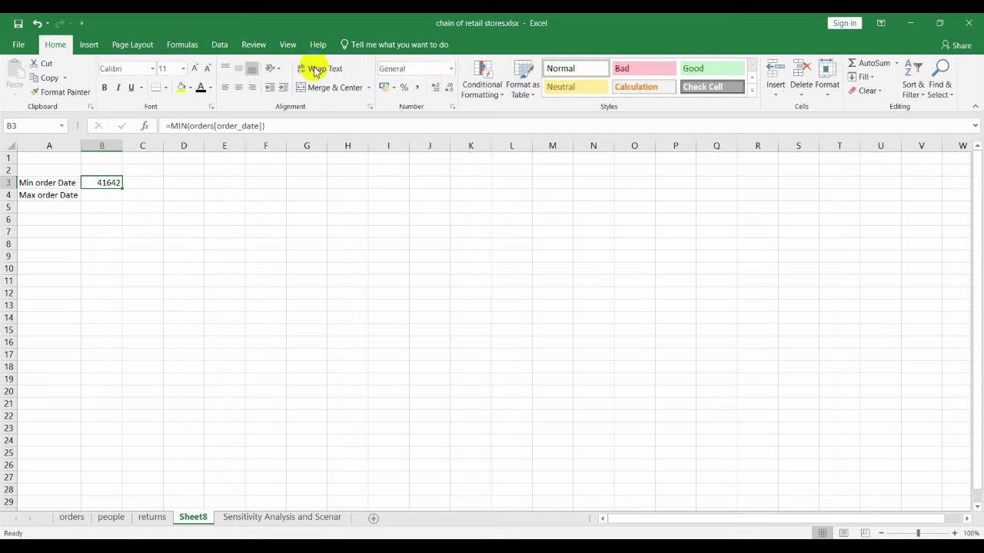
{"action": "left_click", "coordinate": [451, 69]}
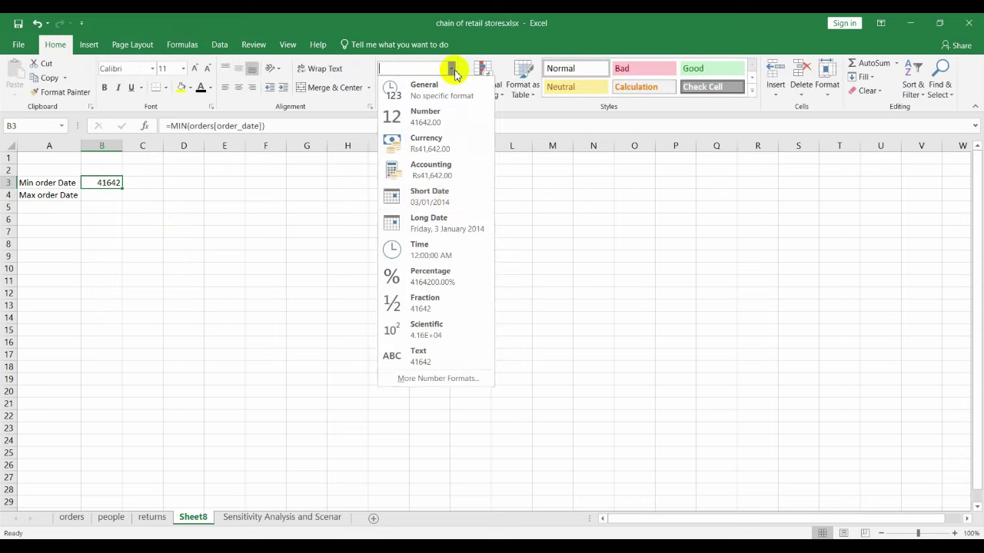
{"action": "left_click", "coordinate": [427, 194]}
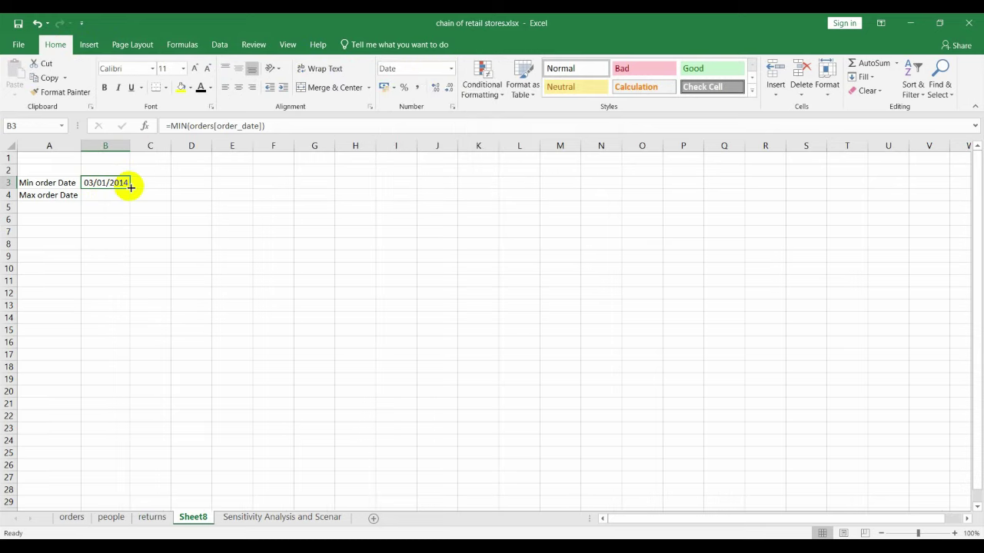
{"action": "mouse_move", "coordinate": [130, 189]}
{"action": "left_mouse_down"}
{"action": "mouse_move", "coordinate": [130, 199]}
{"action": "mouse_move", "coordinate": [123, 194]}
{"action": "left_mouse_up"}
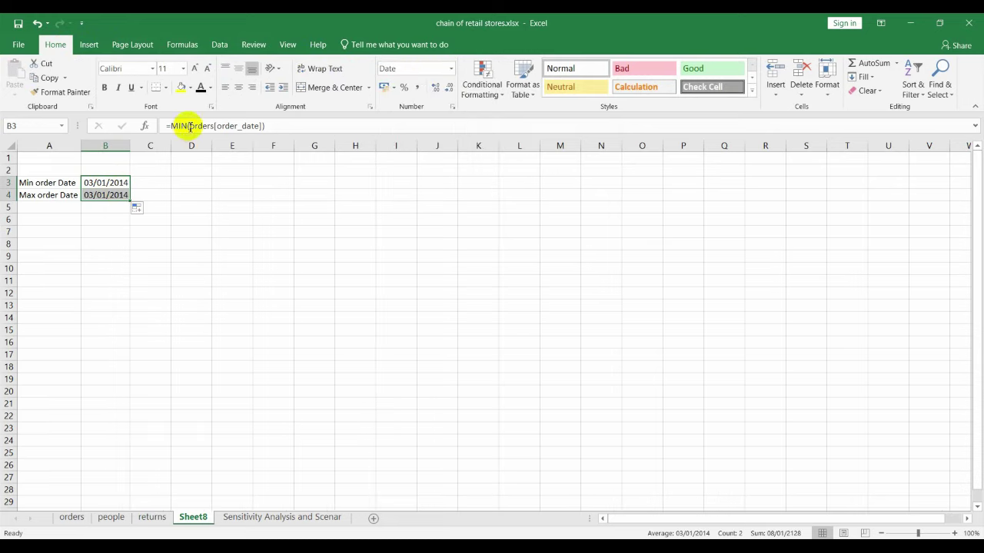
Change B4's formula from MIN to MAX to show the latest order date.
{"action": "left_click", "coordinate": [125, 194]}
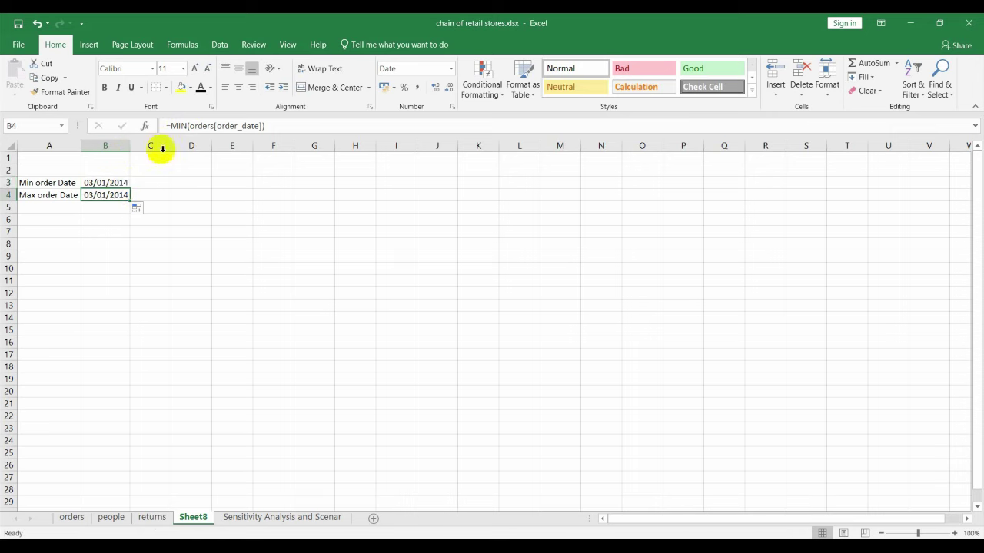
{"action": "left_click", "coordinate": [187, 126]}
{"action": "key", "text": "BackSpace"}
{"action": "key", "text": "BackSpace"}
{"action": "key", "text": "BackSpace"}
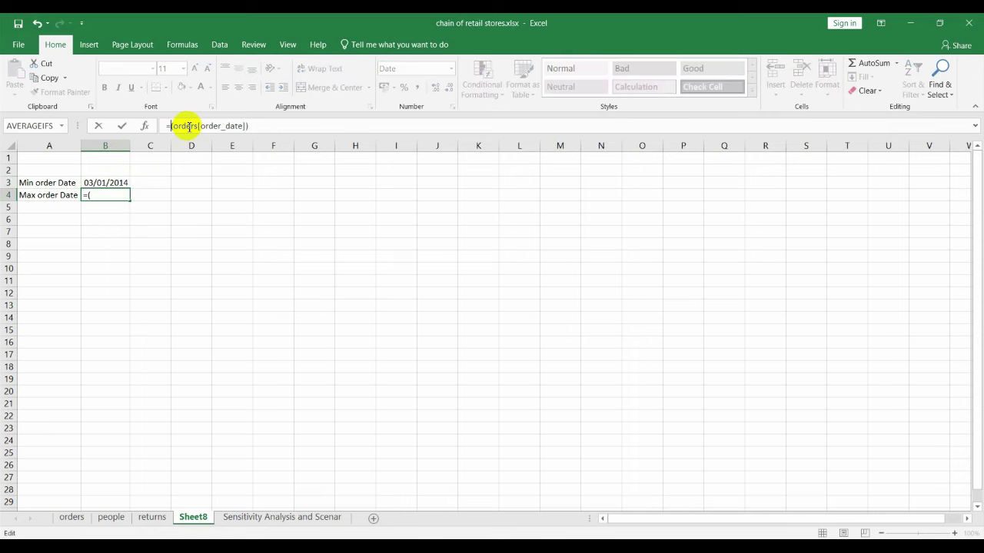
{"action": "type", "text": "Max"}
{"action": "key", "text": "Return"}
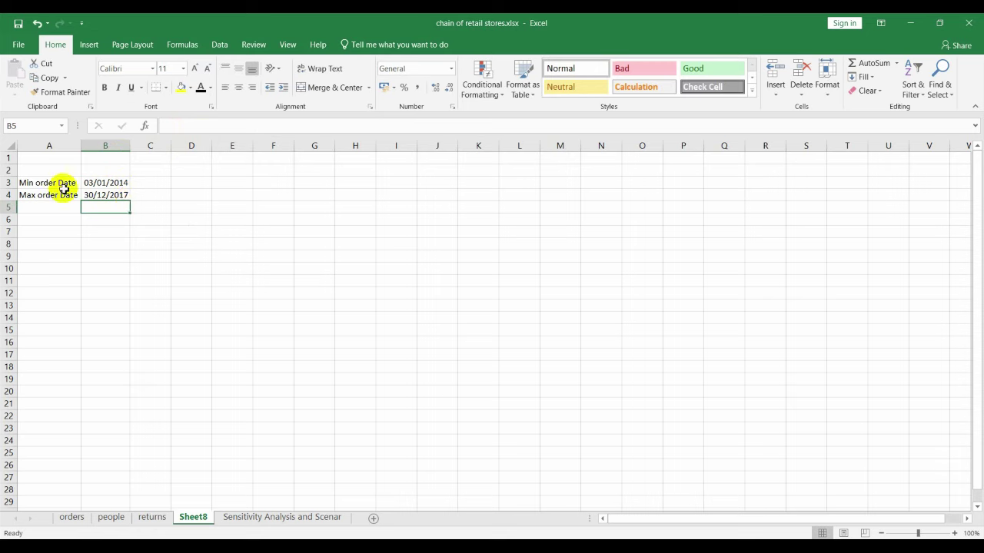
Label A6 'total profit'.
{"action": "left_click", "coordinate": [55, 220]}
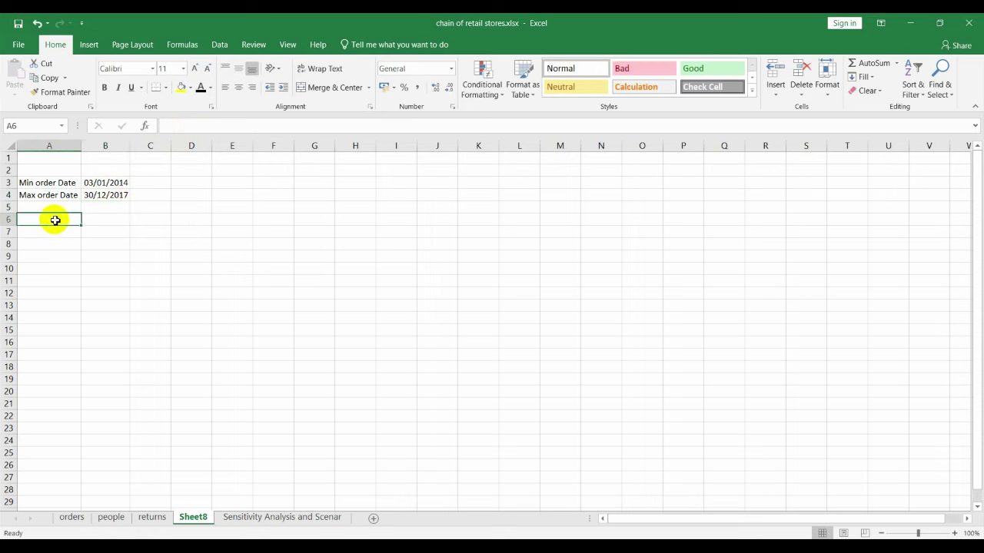
{"action": "type", "text": "tot"}
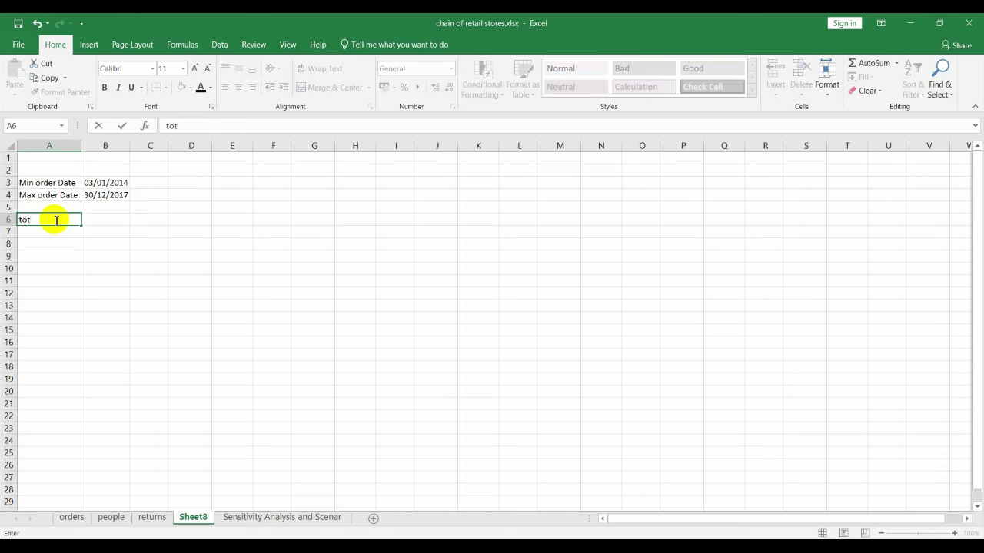
{"action": "type", "text": "pal"}
{"action": "key", "text": "Return"}
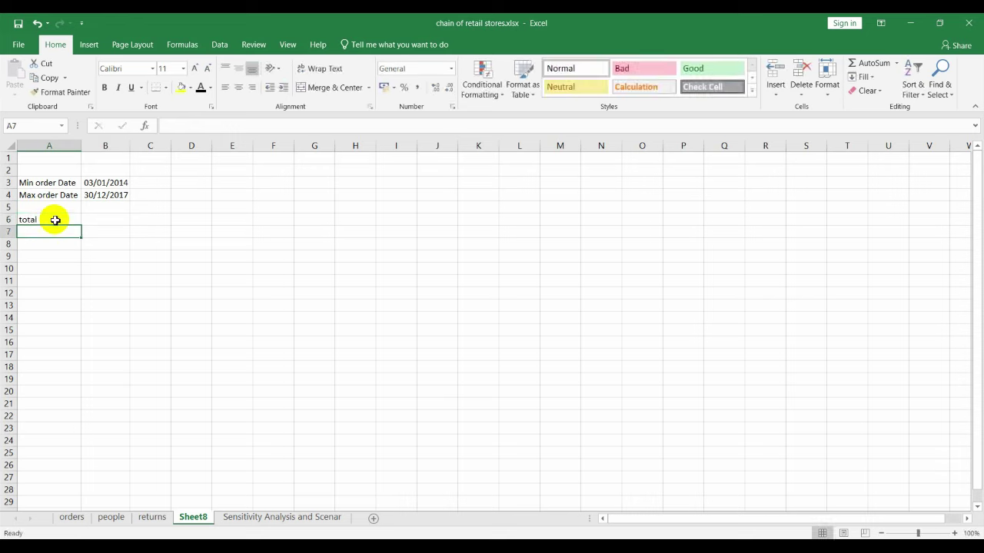
{"action": "left_click", "coordinate": [56, 220]}
{"action": "double_click", "coordinate": [56, 219]}
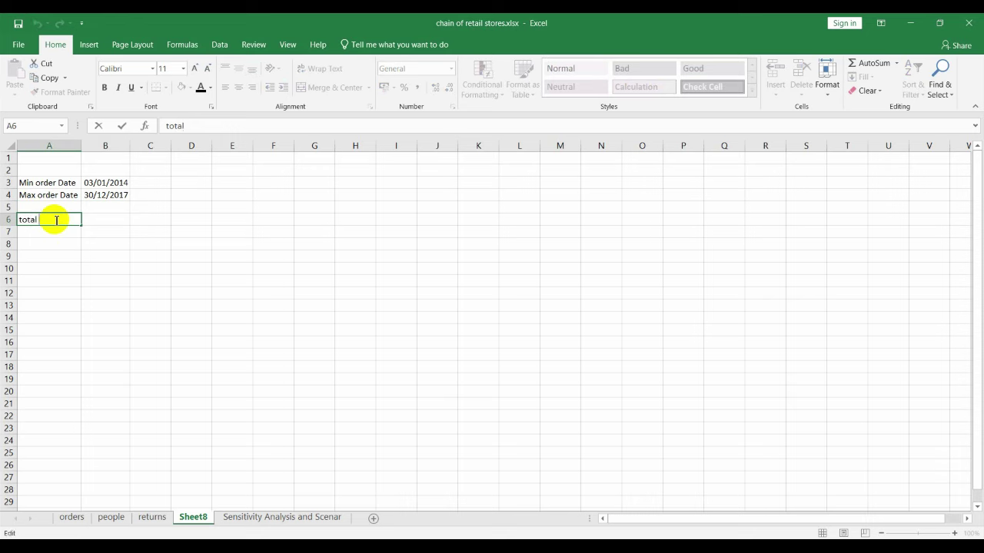
{"action": "type", "text": "profit"}
{"action": "key", "text": "Return"}
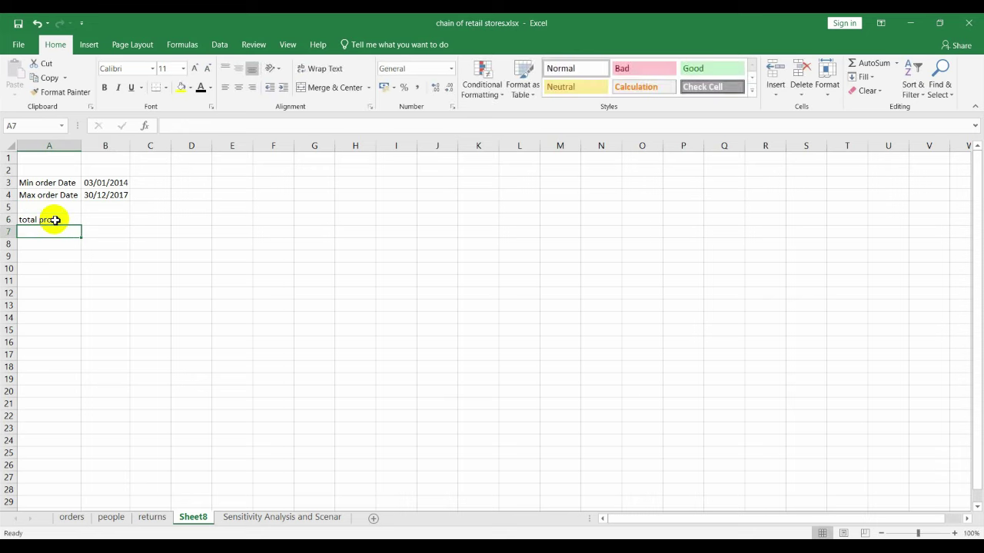
Copy the label to A7 as 'total sales' and enter 'Profit Margin' in A8.
{"action": "left_click", "coordinate": [56, 220]}
{"action": "left_click_drag", "start_coordinate": [80, 227], "coordinate": [74, 239]}
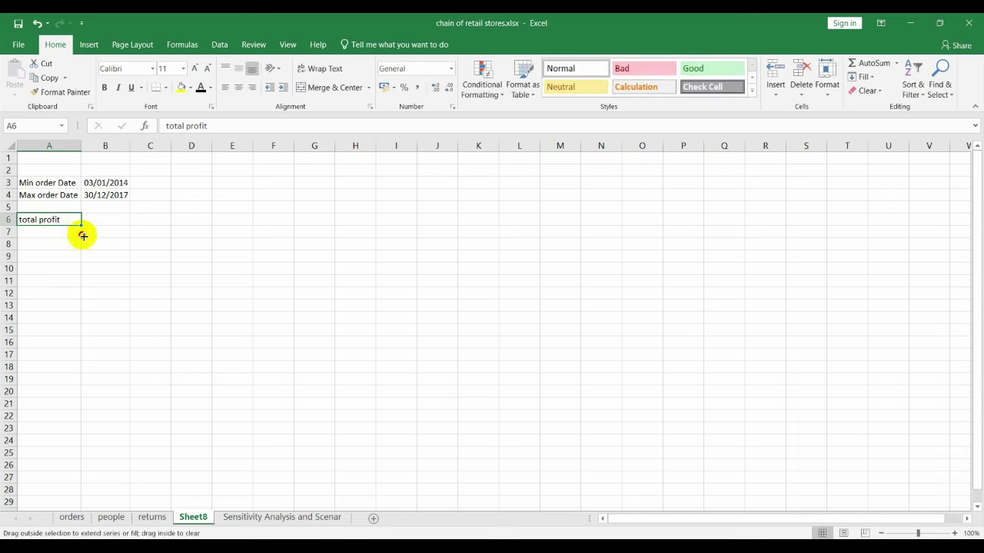
{"action": "double_click", "coordinate": [61, 233]}
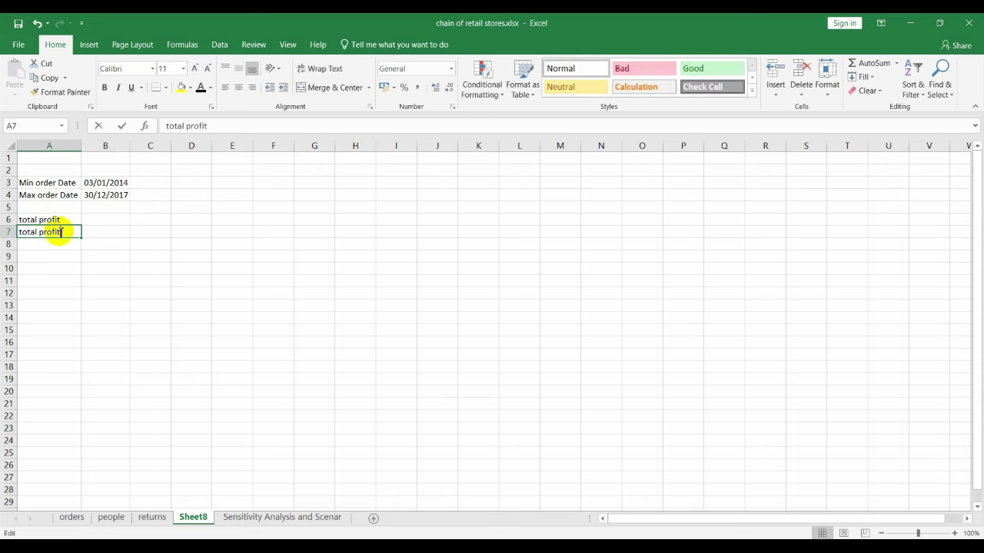
{"action": "key", "text": "BackSpace"}
{"action": "key", "text": "BackSpace"}
{"action": "key", "text": "BackSpace"}
{"action": "type", "text": "s"}
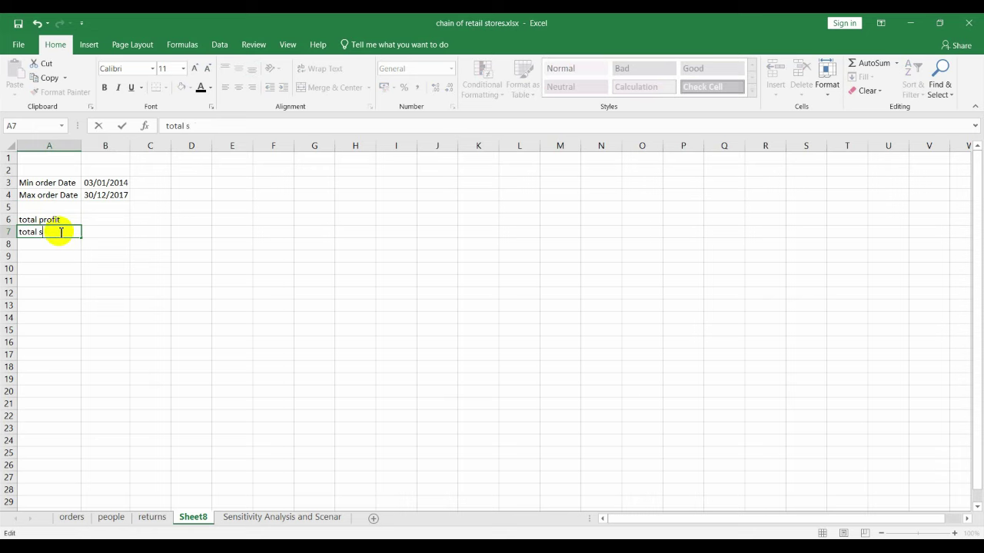
{"action": "type", "text": "ale"}
{"action": "type", "text": "s"}
{"action": "key", "text": "Return"}
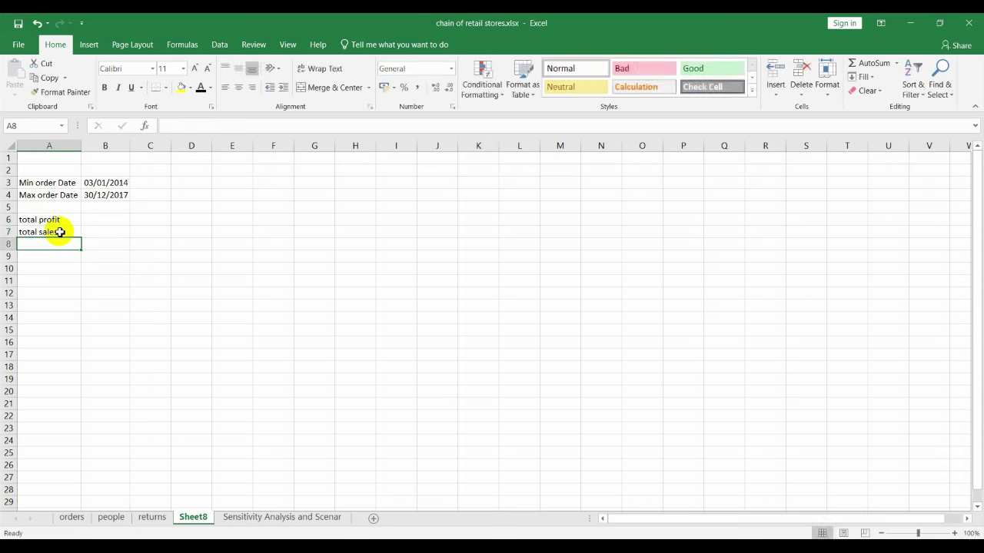
{"action": "type", "text": "Avg p"}
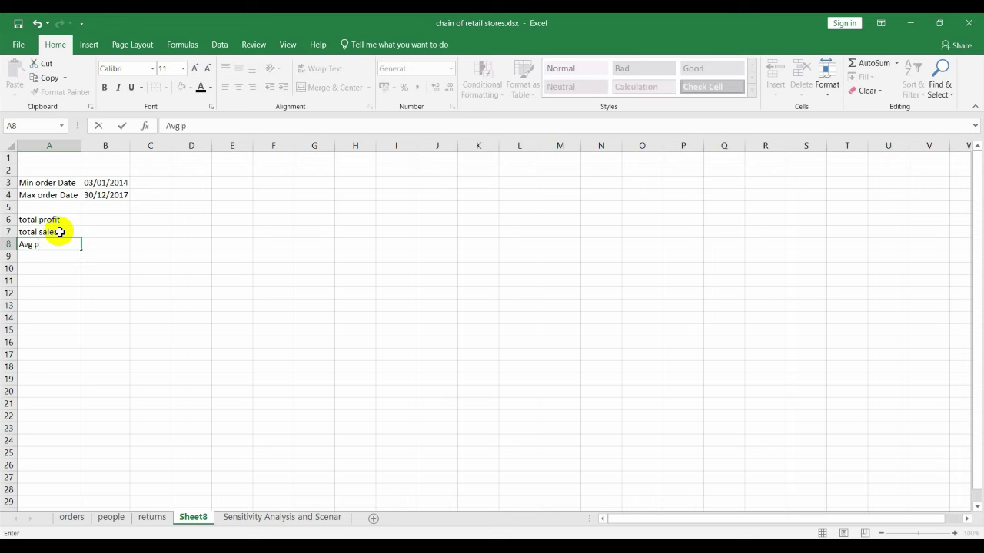
{"action": "key", "text": "BackSpace"}
{"action": "key", "text": "BackSpace"}
{"action": "type", "text": "rofit Mar"}
{"action": "type", "text": "gi"}
{"action": "key", "text": "Return"}
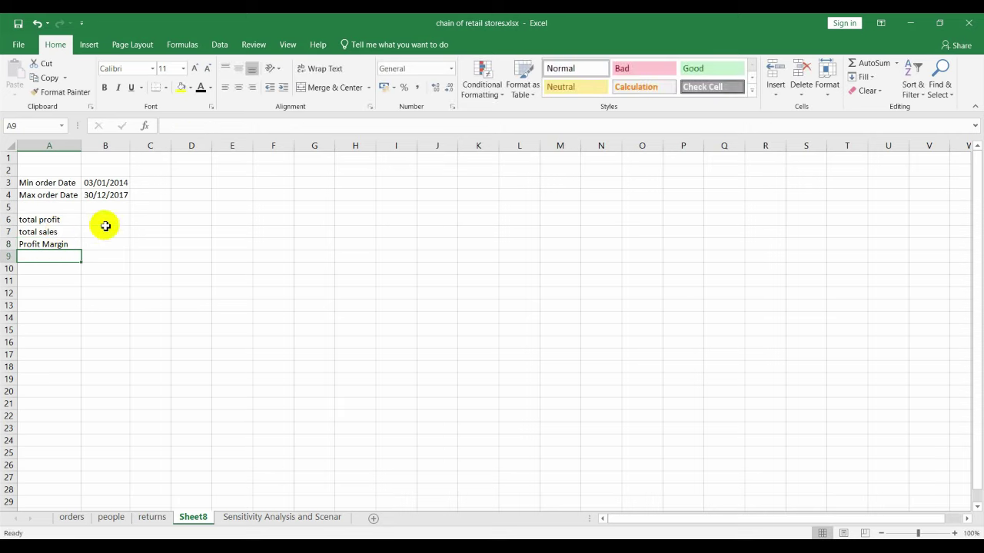
Enter =SUM(orders[profit]) in B6 for total profit.
{"action": "left_click", "coordinate": [117, 222]}
{"action": "type", "text": "="}
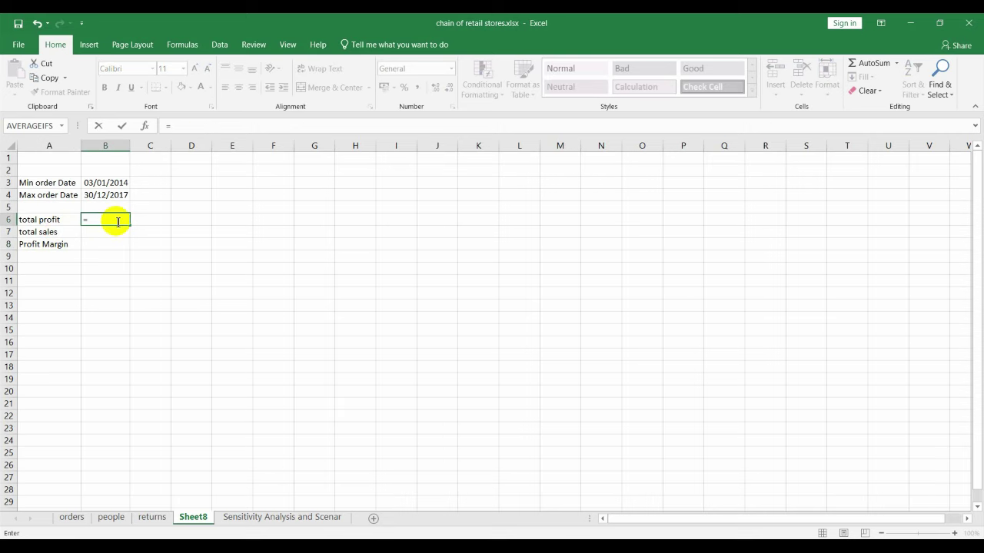
{"action": "type", "text": "un"}
{"action": "key", "text": "BackSpace"}
{"action": "type", "text": "m("}
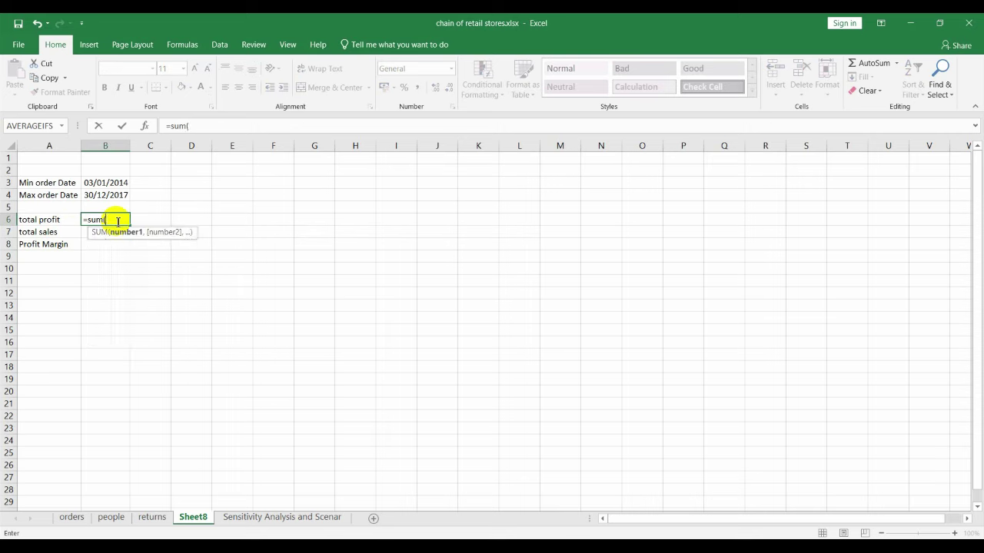
{"action": "type", "text": "or"}
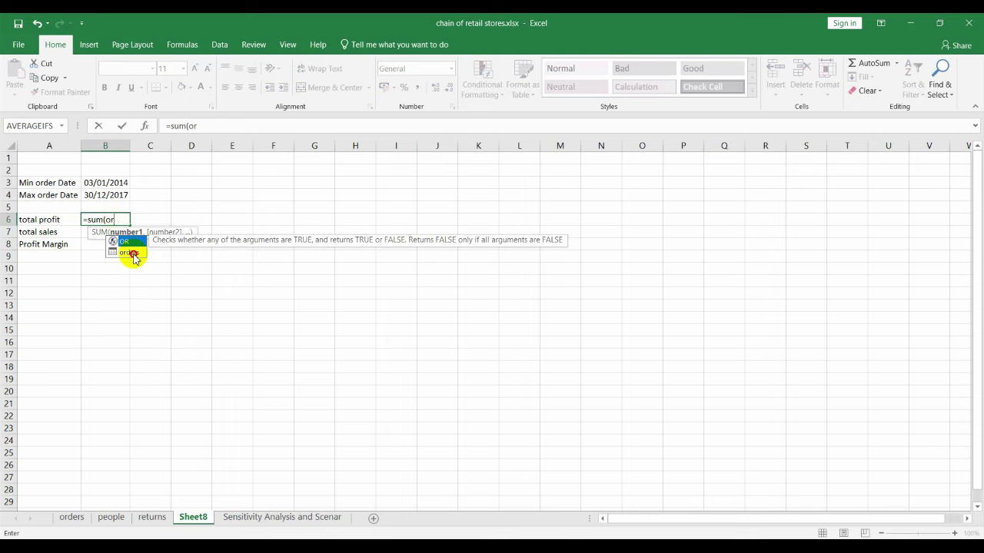
{"action": "double_click", "coordinate": [131, 253]}
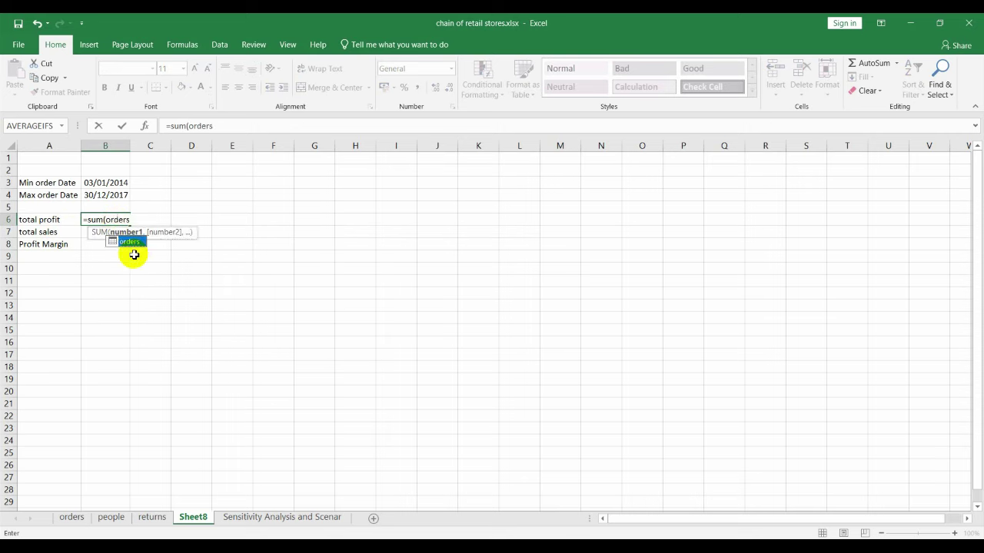
{"action": "type", "text": "[pro"}
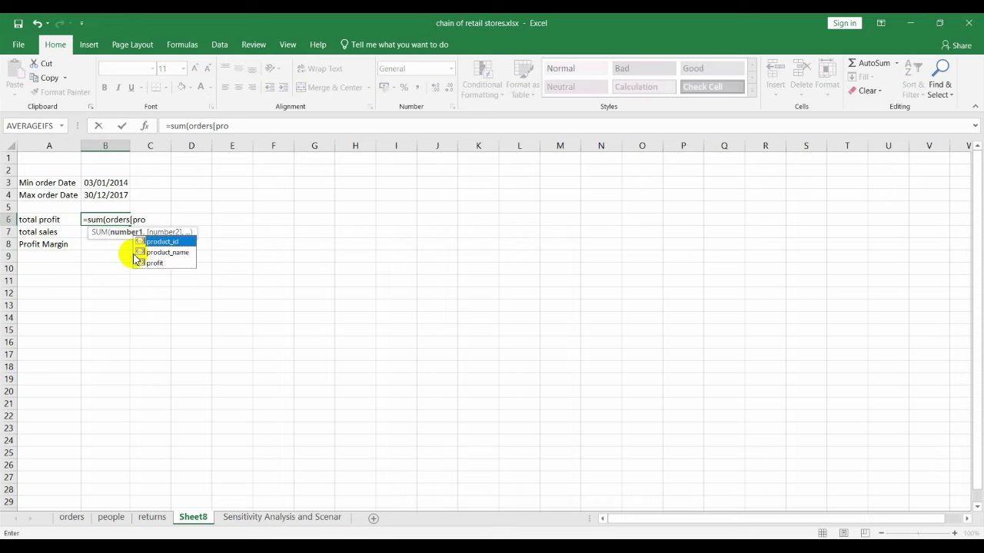
{"action": "double_click", "coordinate": [165, 264]}
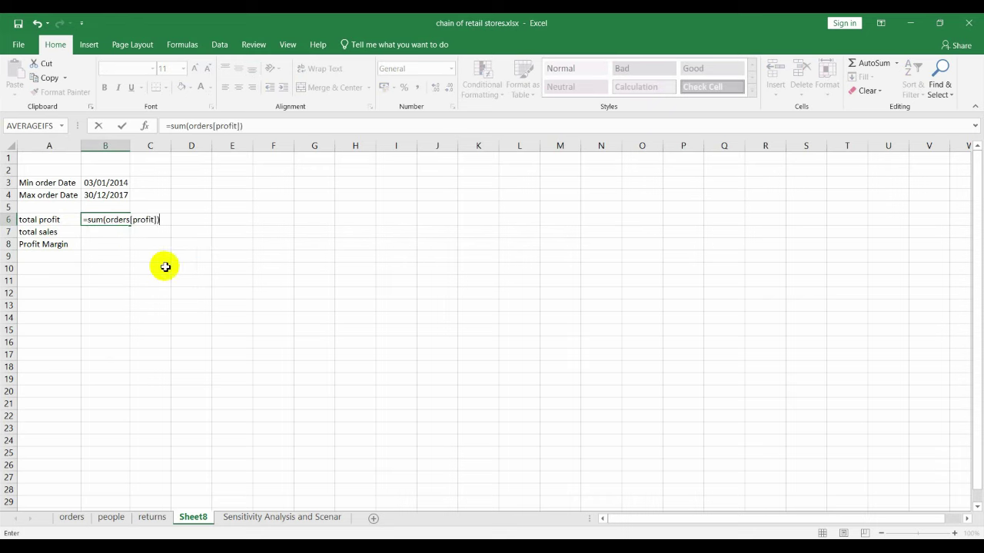
{"action": "key", "text": "Return"}
Fill the formula to B7 and change it to =SUM(orders[sales]).
{"action": "left_click", "coordinate": [124, 220]}
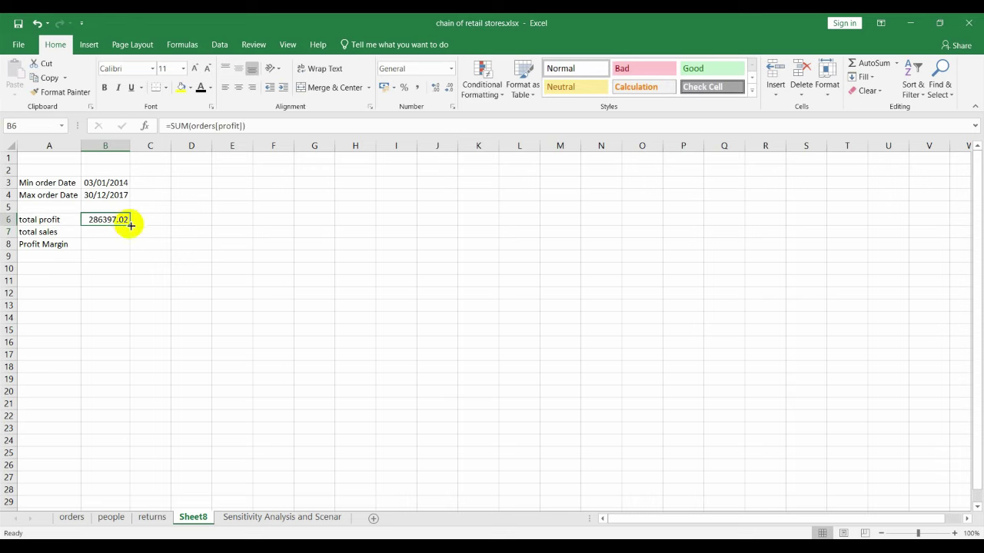
{"action": "left_click_drag", "start_coordinate": [130, 224], "coordinate": [131, 236]}
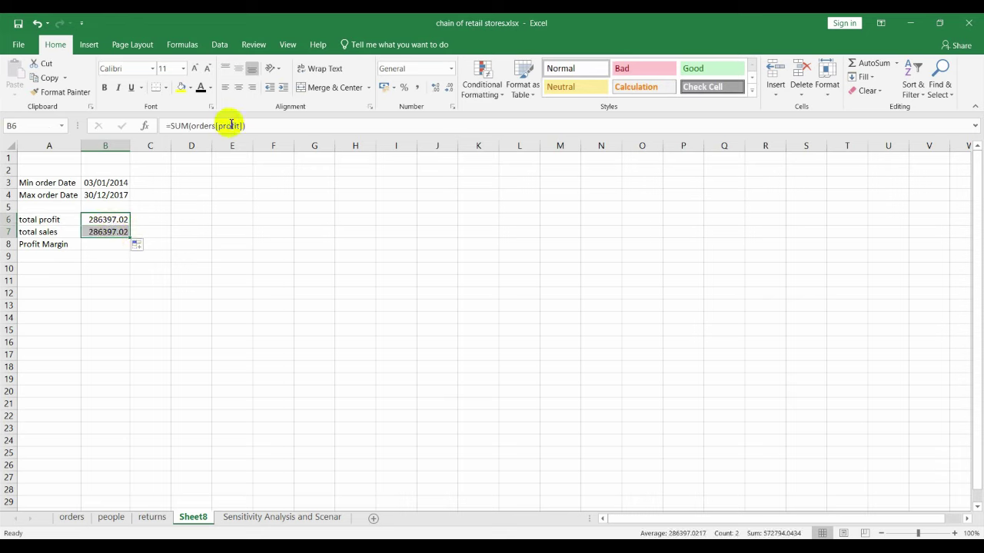
{"action": "double_click", "coordinate": [117, 233]}
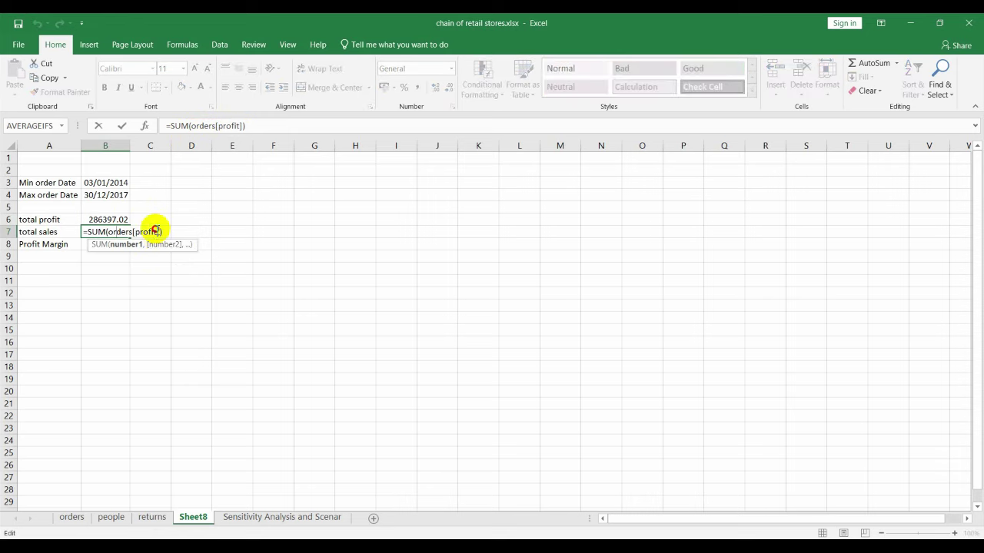
{"action": "key", "text": "BackSpace"}
{"action": "key", "text": "BackSpace"}
{"action": "key", "text": "BackSpace"}
{"action": "key", "text": "BackSpace"}
{"action": "key", "text": "BackSpace"}
{"action": "key", "text": "BackSpace"}
{"action": "type", "text": "s"}
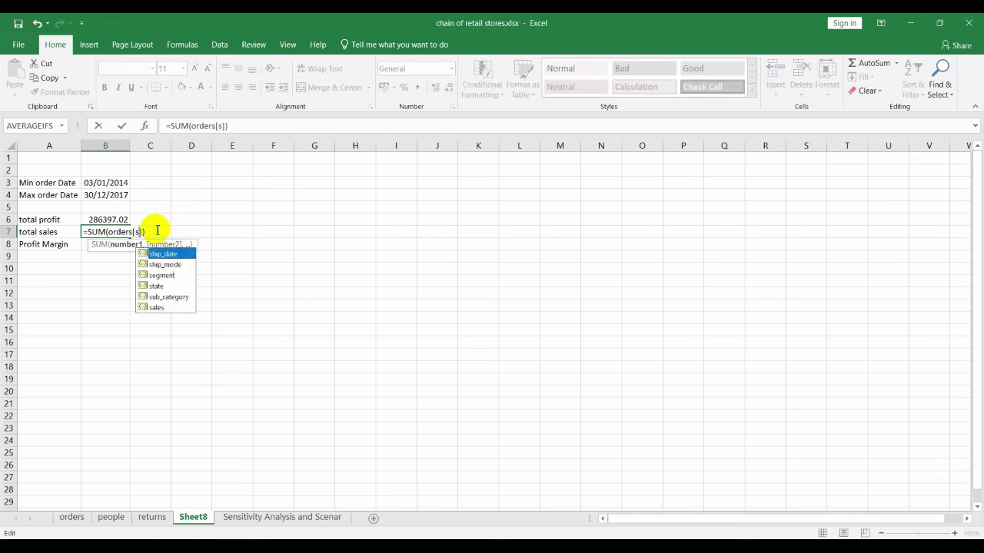
{"action": "type", "text": "ales"}
{"action": "key", "text": "Return"}
{"action": "type", "text": "="}
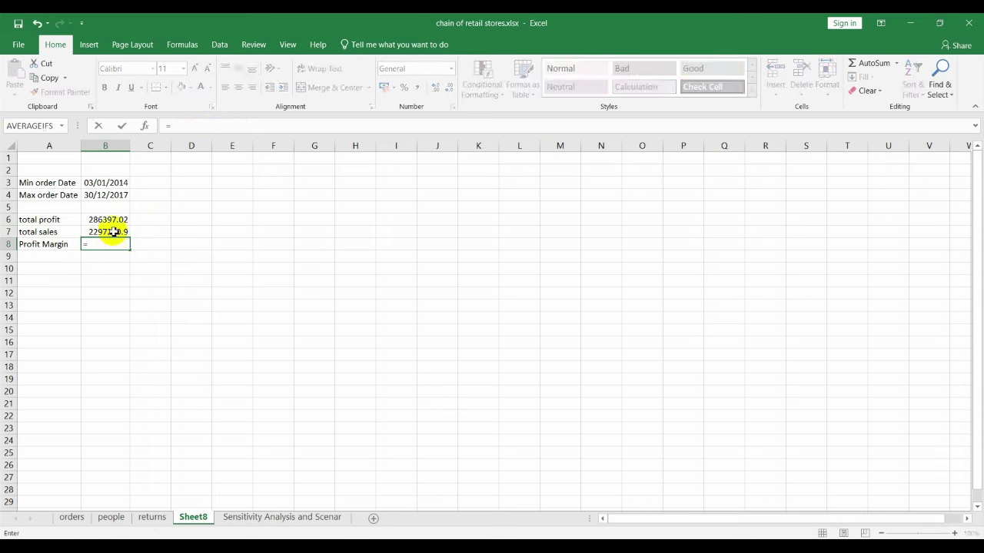
Enter the profit margin formula =B6/B7 in B8 and show it as a percentage (12%).
{"action": "left_click", "coordinate": [113, 221]}
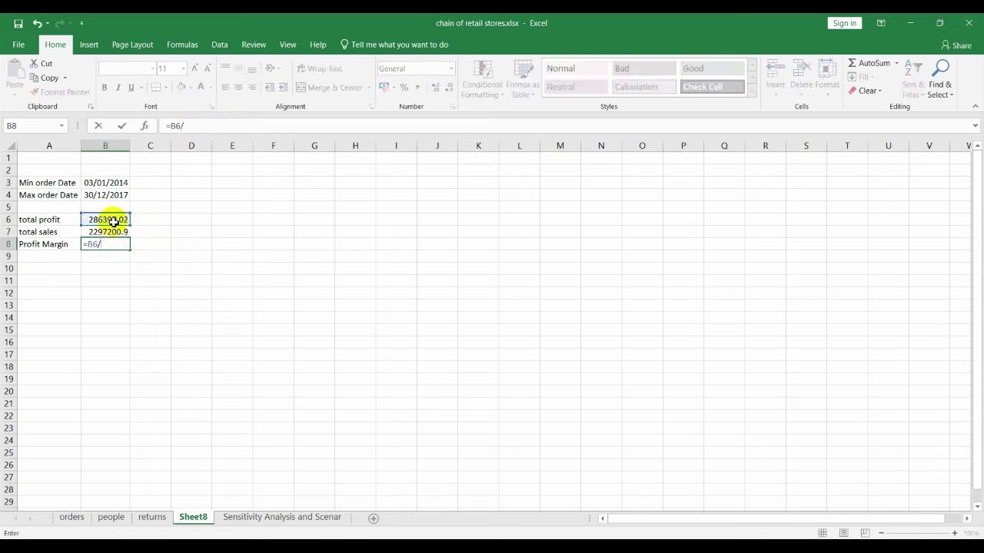
{"action": "key", "text": "Return"}
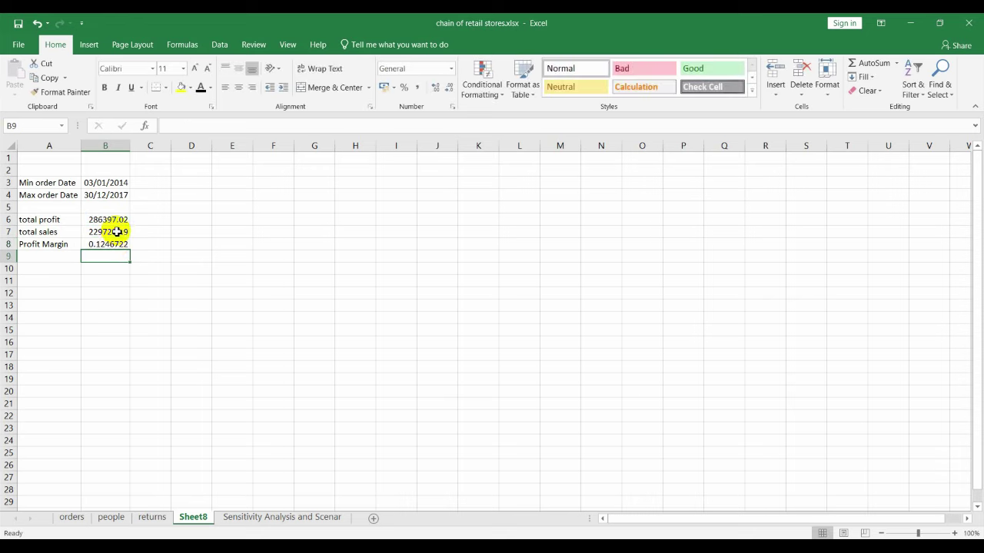
{"action": "left_click", "coordinate": [113, 246]}
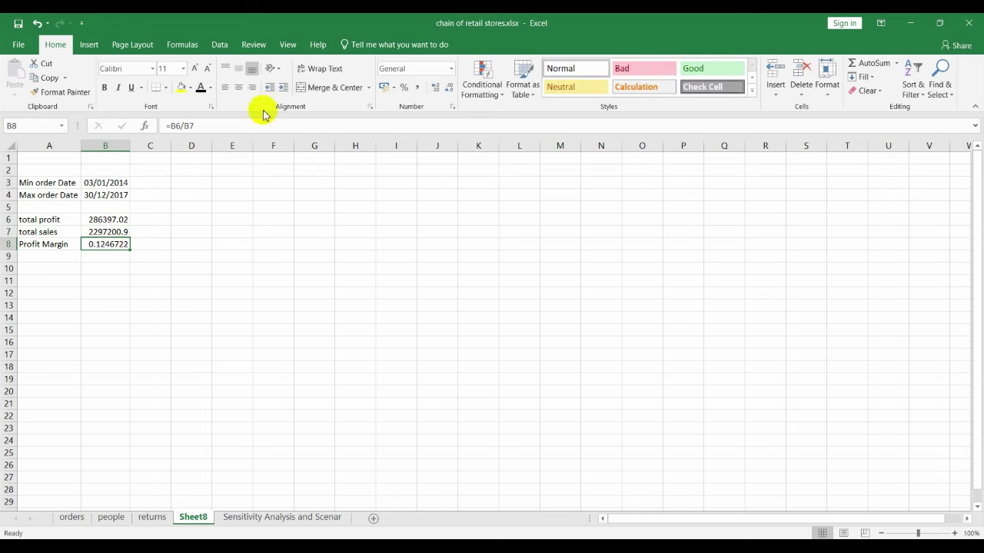
{"action": "left_click", "coordinate": [405, 89]}
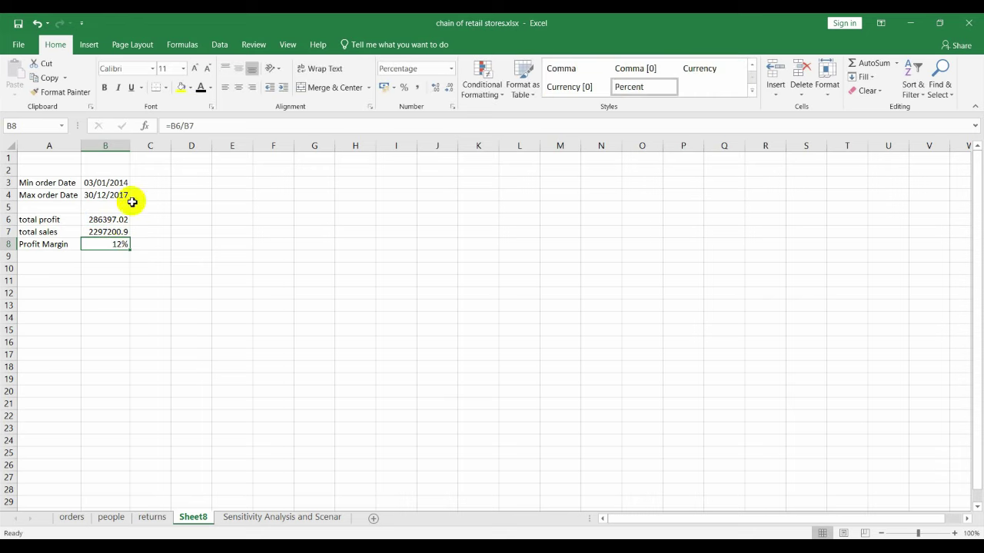
Format the totals in B6:B7 as dollar accounting ($286,397.02, $2,297,200.86).
{"action": "left_click", "coordinate": [116, 221]}
{"action": "left_click_drag", "start_coordinate": [117, 229], "coordinate": [118, 232]}
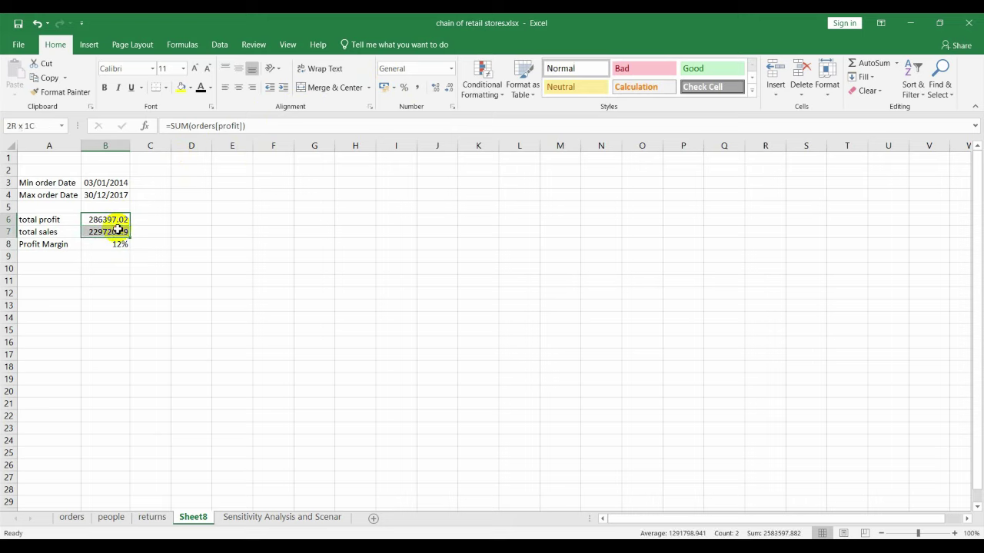
{"action": "left_click", "coordinate": [393, 88]}
{"action": "key", "text": "Escape"}
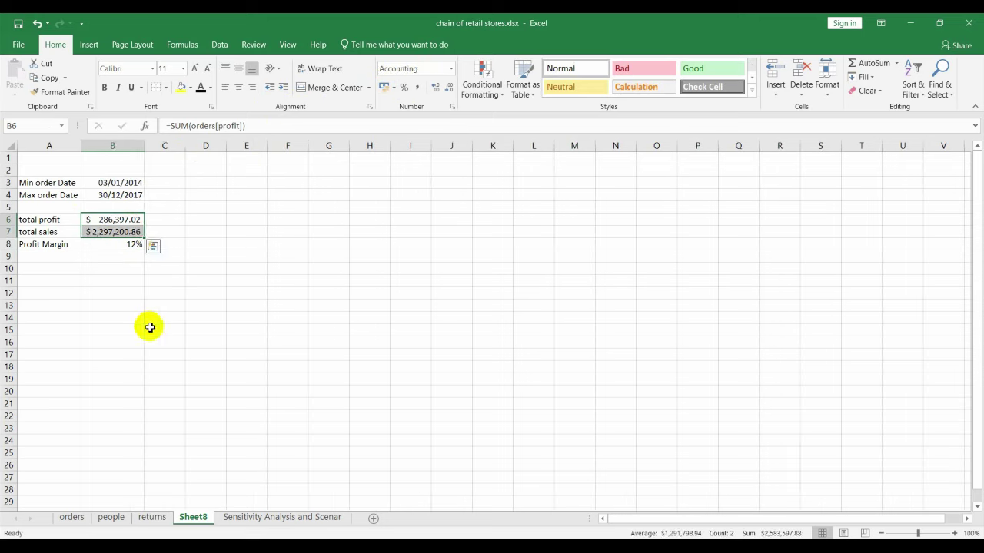
{"action": "left_click", "coordinate": [147, 329]}
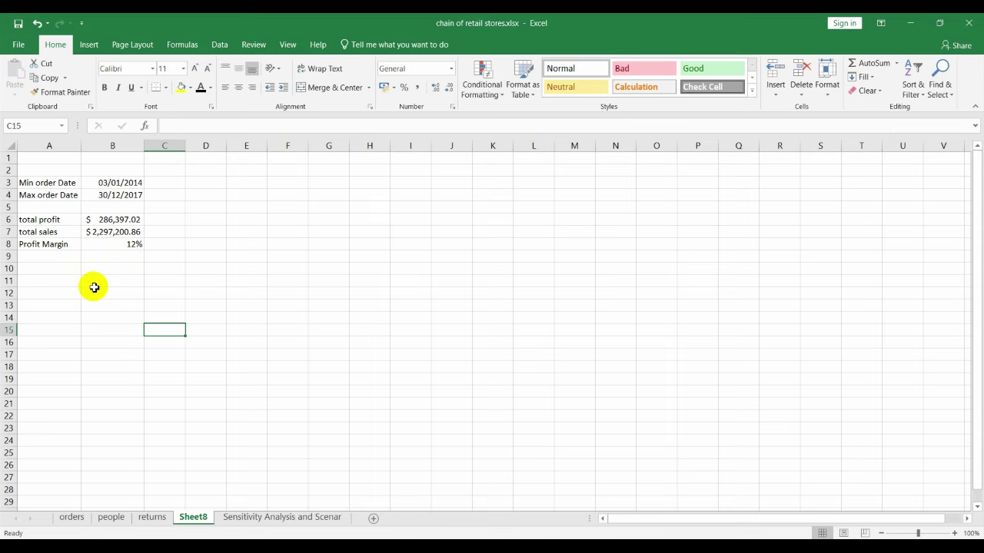
Select the entire orders sheet and start a PivotTable from range orders!$A:$W.
{"action": "left_click", "coordinate": [68, 519]}
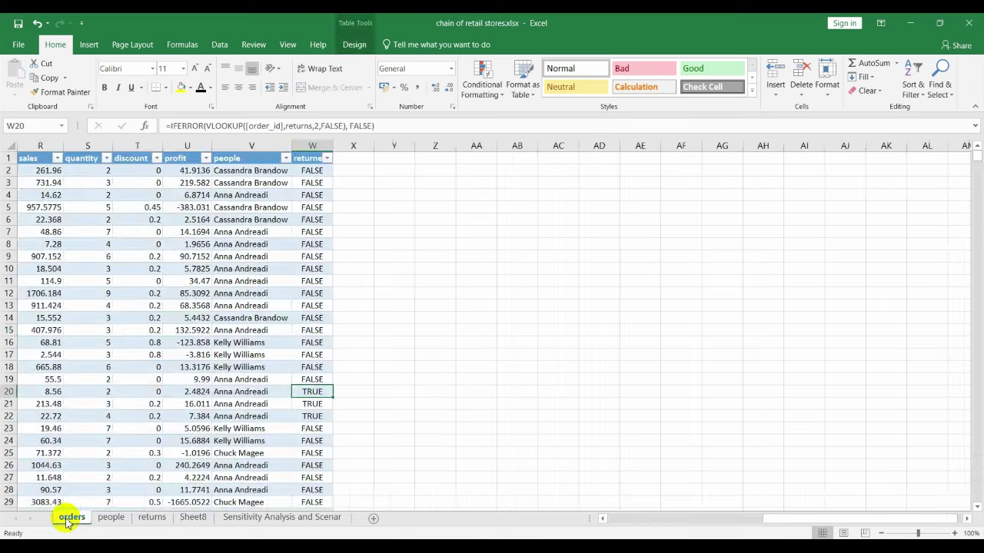
{"action": "left_click", "coordinate": [90, 161]}
{"action": "key", "text": "Left"}
{"action": "key", "text": "Left"}
{"action": "key", "text": "Left"}
{"action": "key", "text": "Left"}
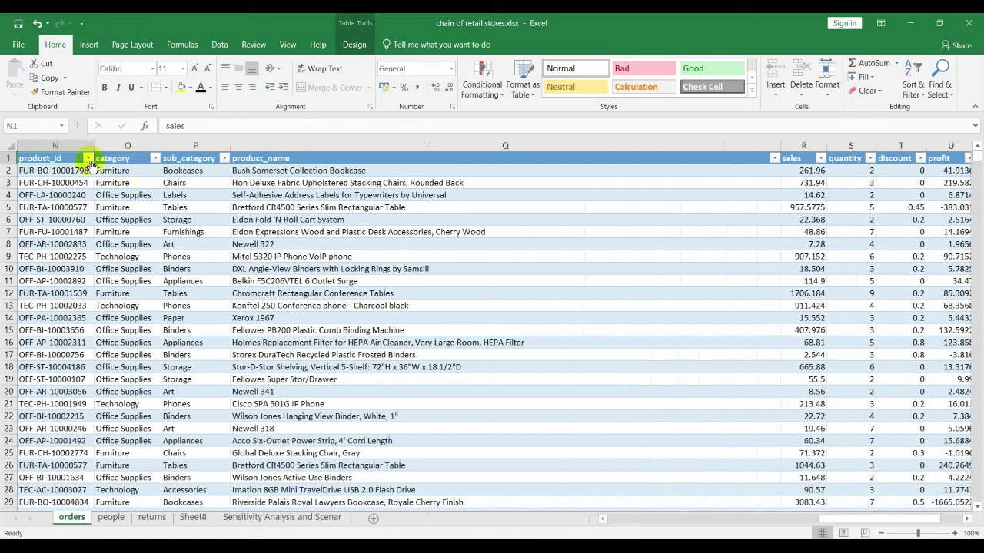
{"action": "key", "text": "Left"}
{"action": "key", "text": "Left"}
{"action": "key", "text": "Left"}
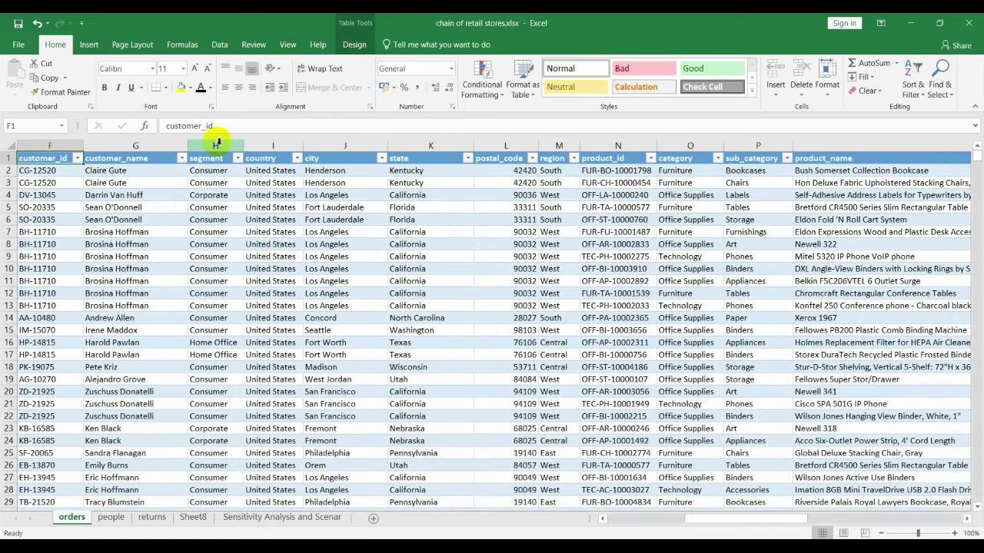
{"action": "left_click", "coordinate": [218, 143]}
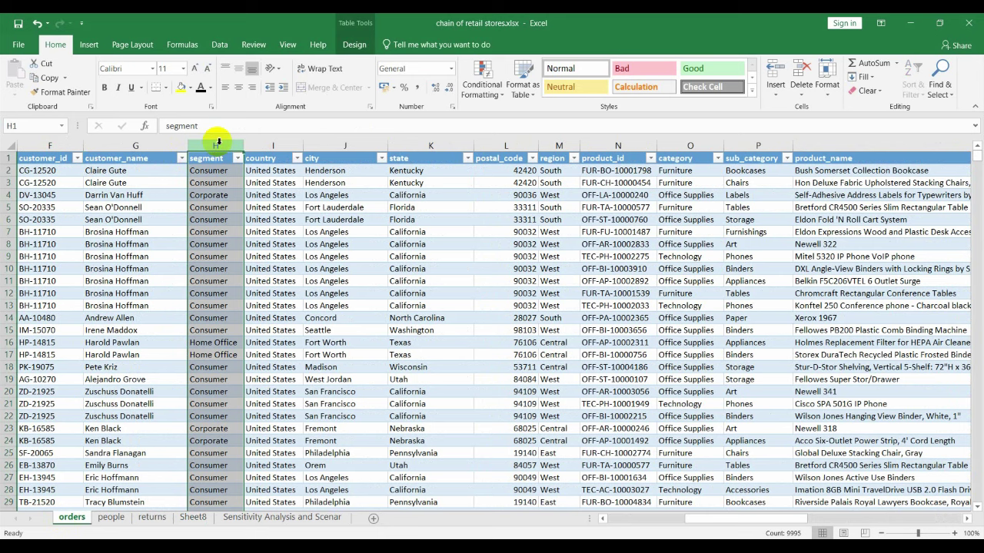
{"action": "left_click", "coordinate": [12, 146]}
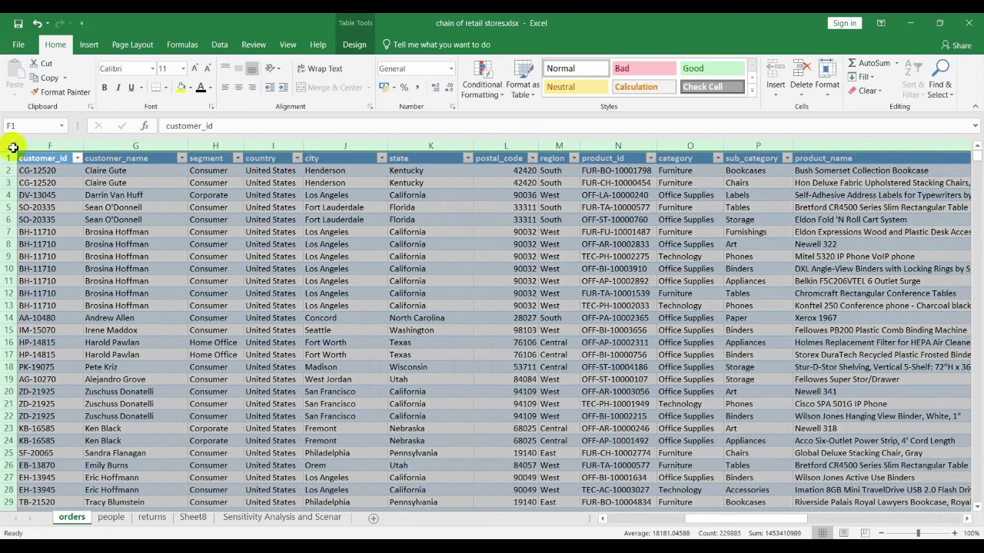
{"action": "left_click", "coordinate": [89, 44]}
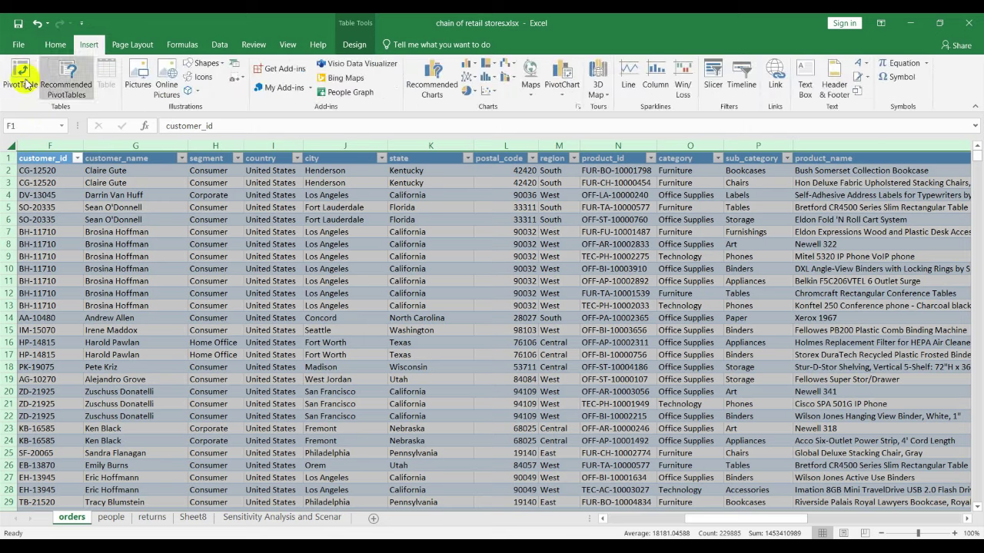
{"action": "left_click", "coordinate": [20, 76]}
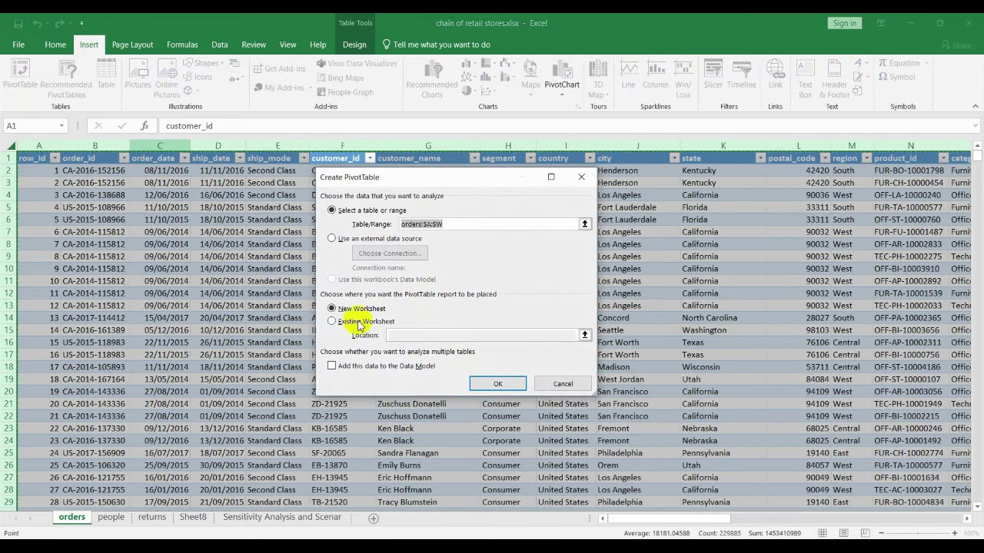
Place the pivot on a new worksheet and add a Years report filter set to 2017.
{"action": "left_click", "coordinate": [489, 381]}
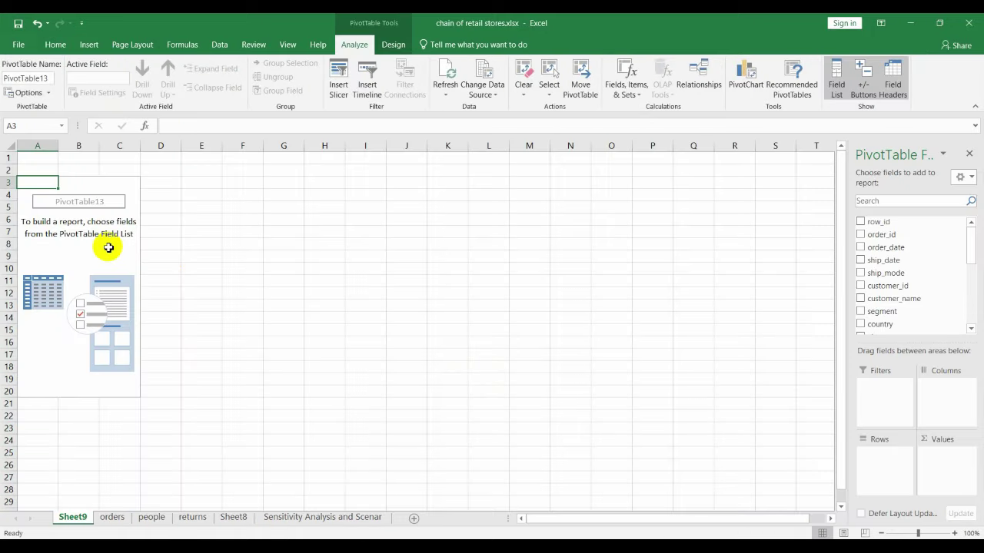
{"action": "mouse_move", "coordinate": [970, 246]}
{"action": "left_mouse_down"}
{"action": "mouse_move", "coordinate": [973, 266]}
{"action": "mouse_move", "coordinate": [970, 231]}
{"action": "left_mouse_up"}
{"action": "mouse_move", "coordinate": [885, 237]}
{"action": "left_mouse_down"}
{"action": "mouse_move", "coordinate": [878, 466]}
{"action": "mouse_move", "coordinate": [789, 465]}
{"action": "left_mouse_up"}
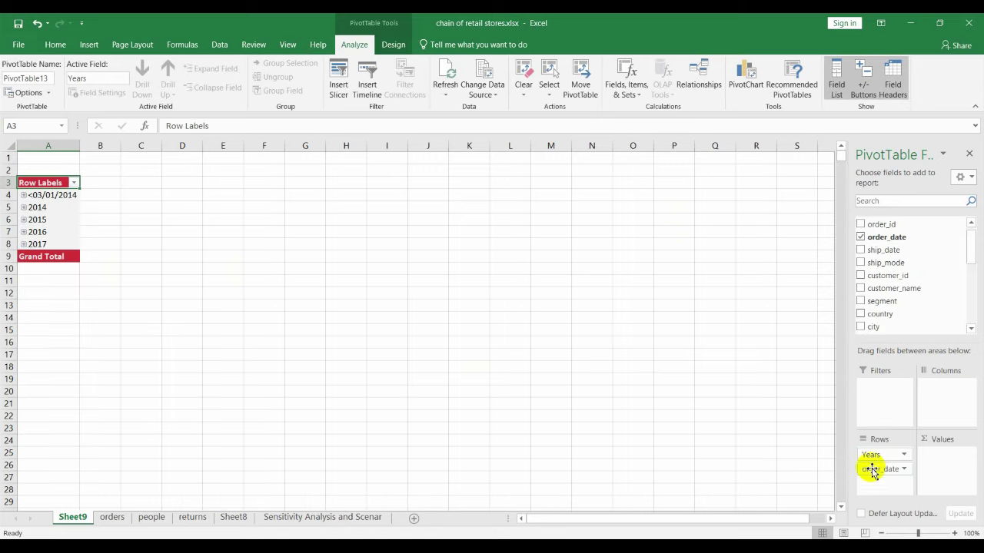
{"action": "left_click_drag", "start_coordinate": [881, 475], "coordinate": [786, 459]}
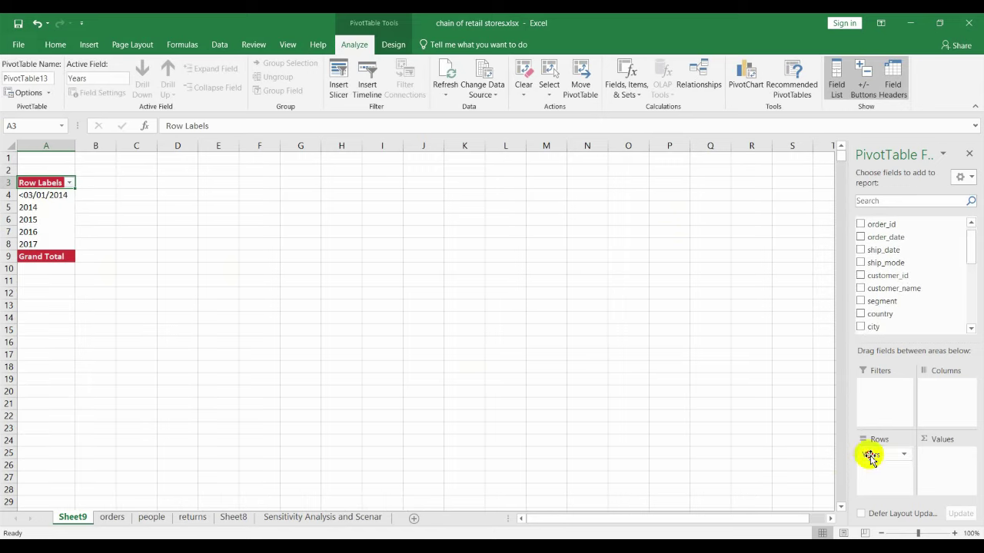
{"action": "left_click_drag", "start_coordinate": [871, 454], "coordinate": [873, 392]}
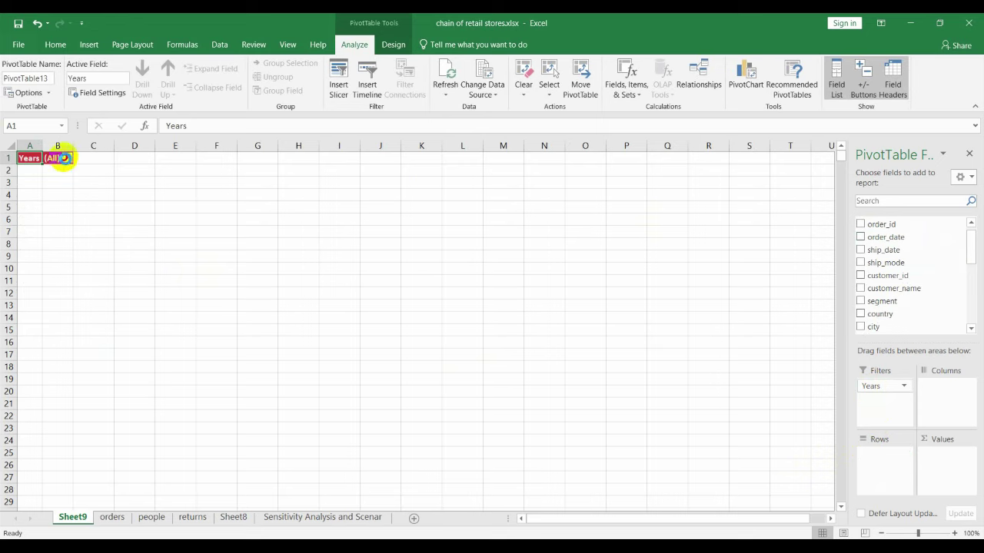
{"action": "left_click", "coordinate": [66, 157]}
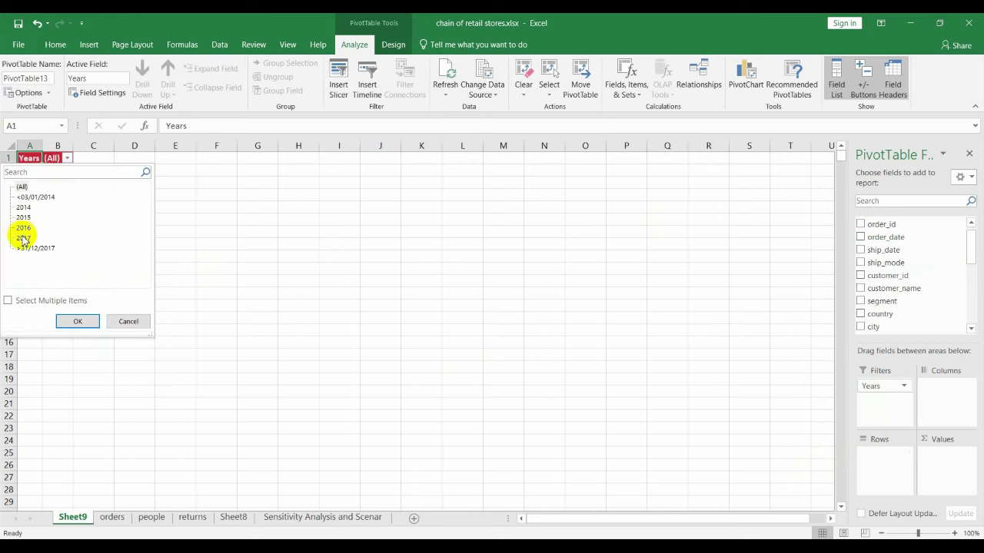
{"action": "left_click", "coordinate": [78, 321]}
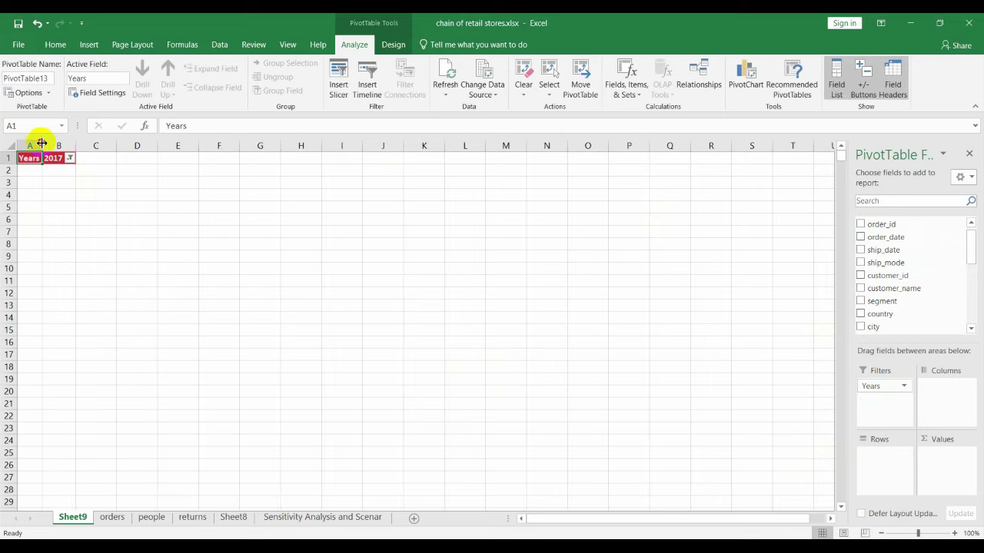
Widen column B, then put segment in Rows and sum of sales in Values.
{"action": "left_click_drag", "start_coordinate": [77, 145], "coordinate": [98, 145]}
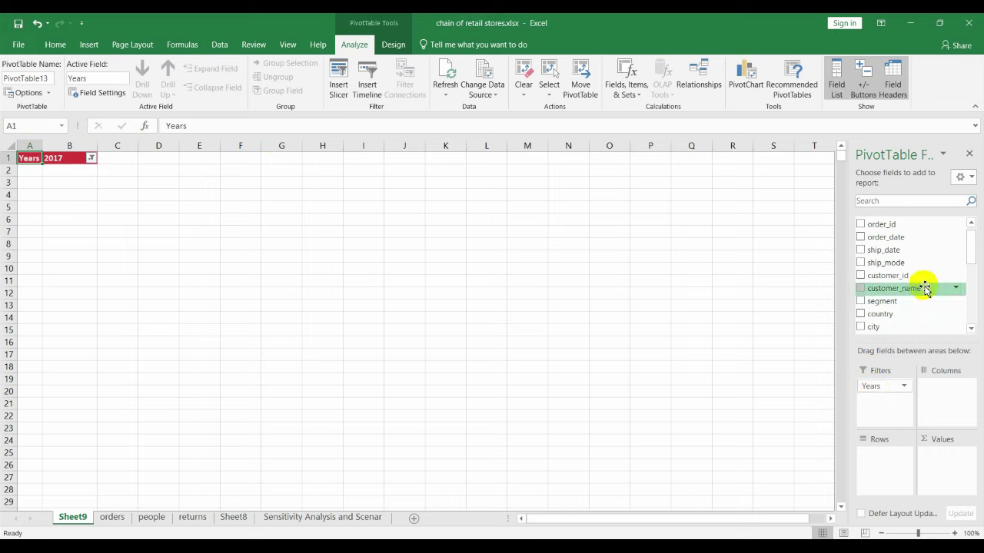
{"action": "left_click_drag", "start_coordinate": [893, 302], "coordinate": [871, 463]}
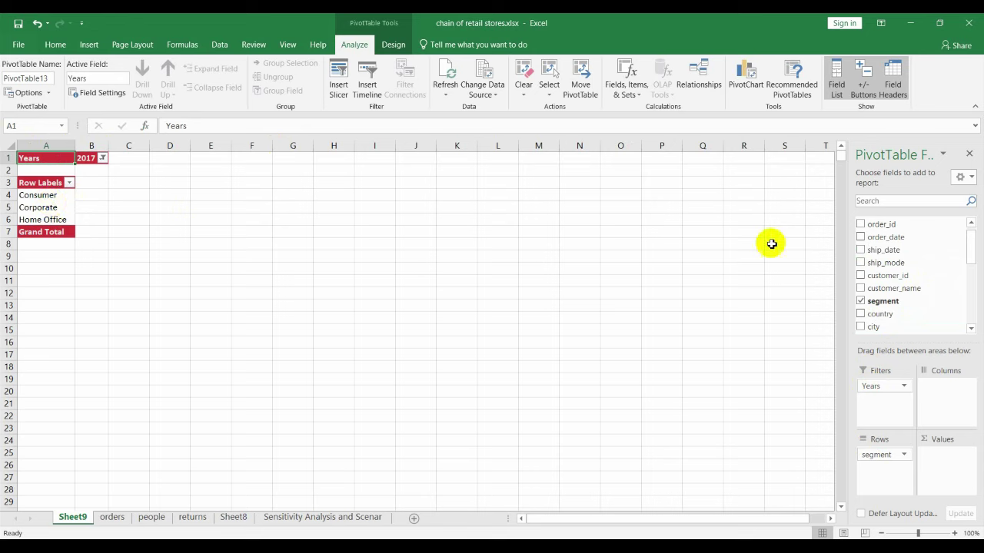
{"action": "left_click_drag", "start_coordinate": [972, 247], "coordinate": [979, 338]}
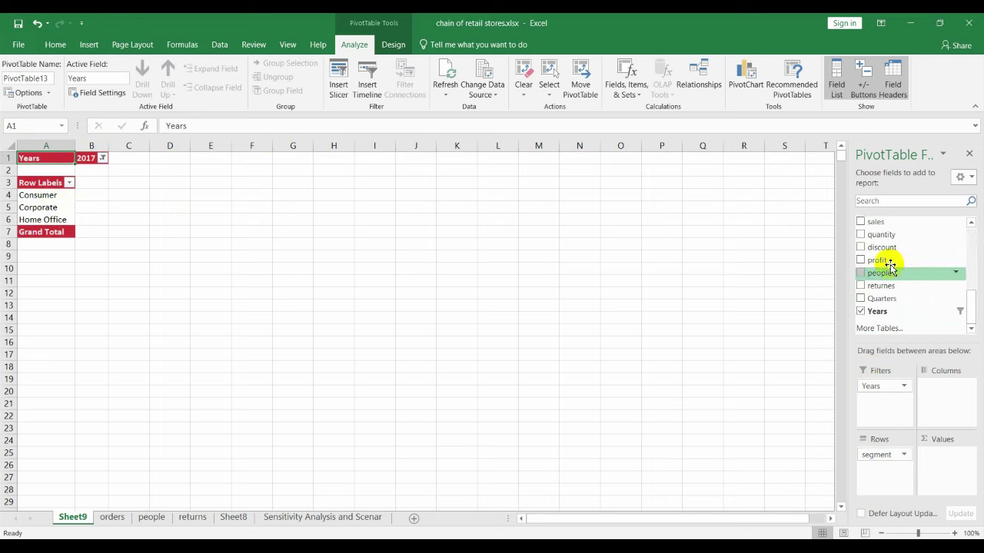
{"action": "left_click_drag", "start_coordinate": [877, 224], "coordinate": [957, 464]}
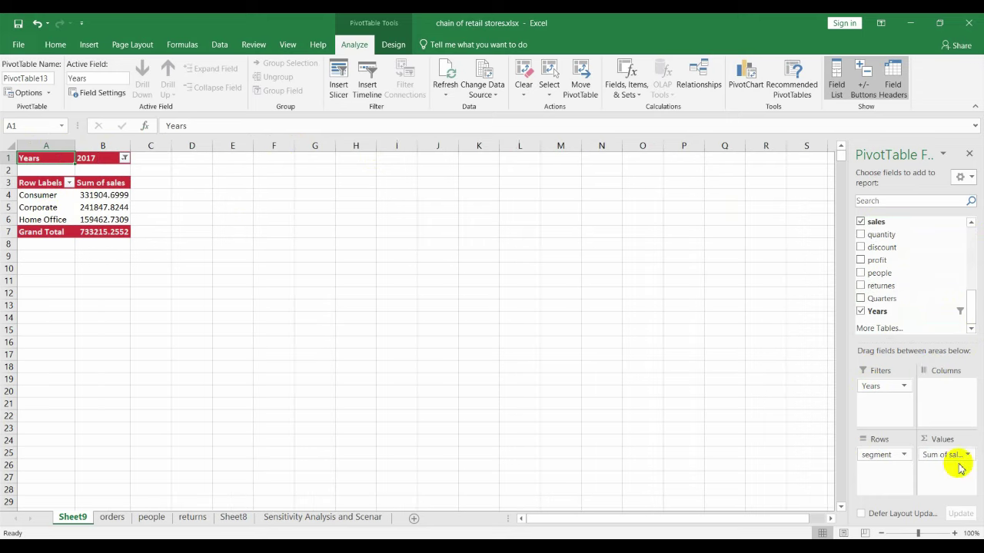
Format the segment sales in column B as $ English (United States) accounting.
{"action": "left_click", "coordinate": [12, 195]}
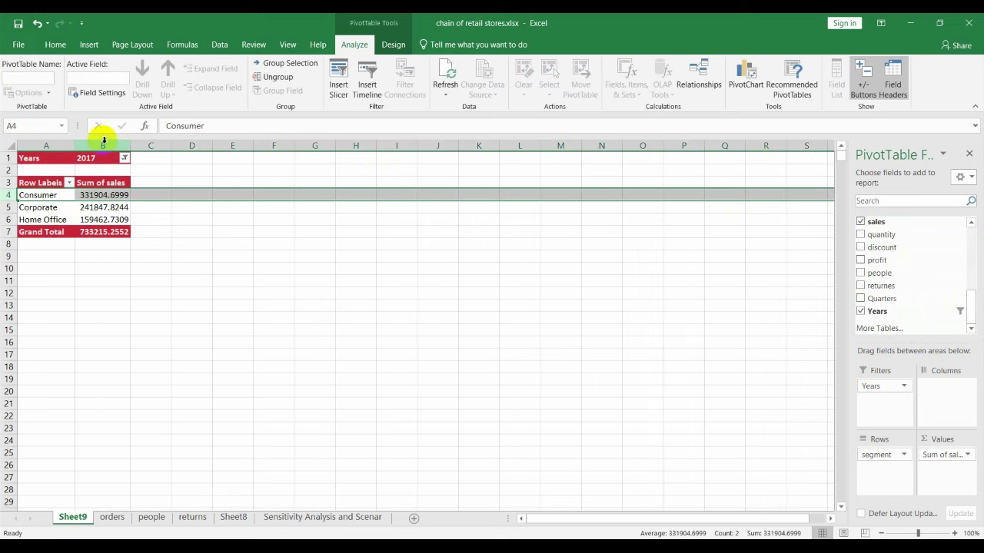
{"action": "left_click", "coordinate": [103, 145]}
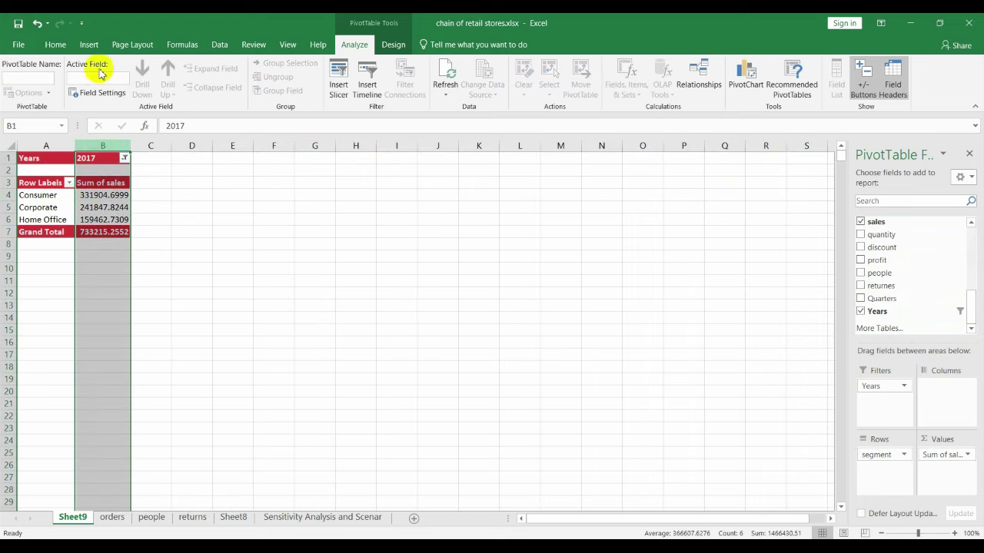
{"action": "left_click", "coordinate": [55, 46]}
{"action": "left_click", "coordinate": [398, 87]}
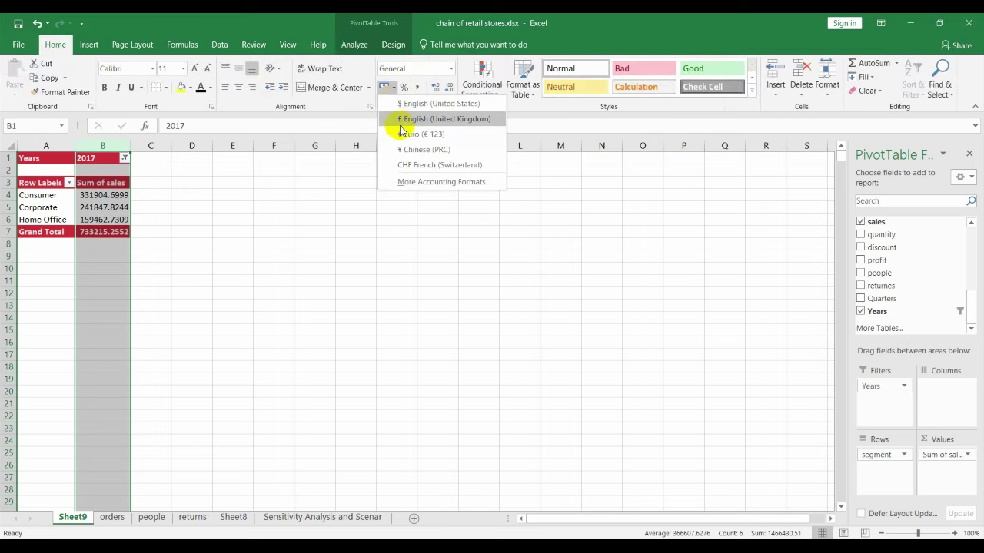
{"action": "left_click", "coordinate": [419, 101]}
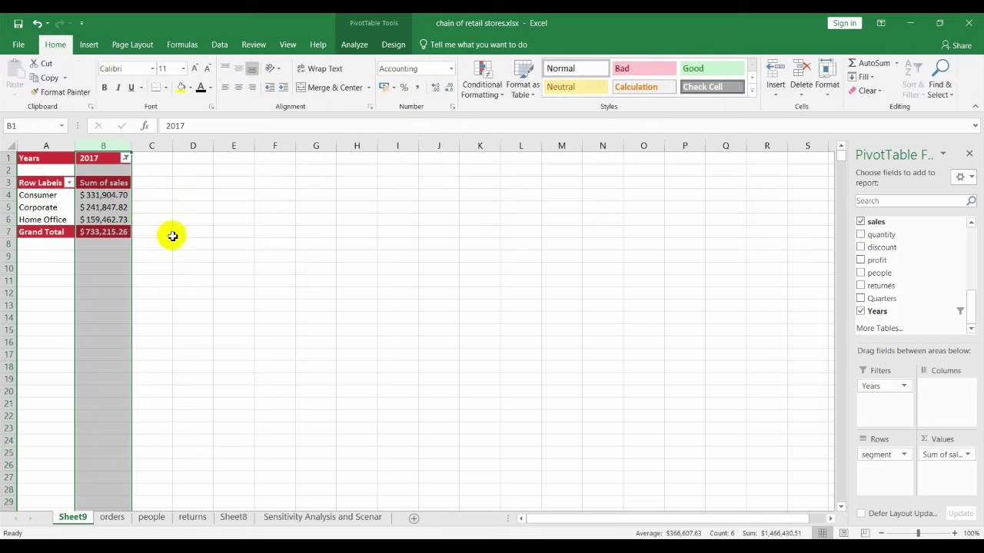
{"action": "left_click", "coordinate": [177, 230]}
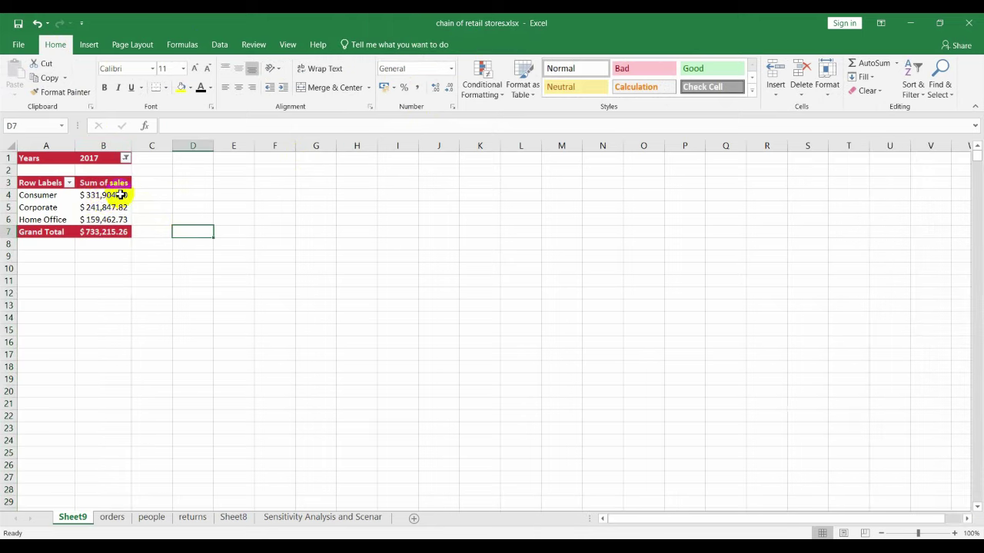
{"action": "mouse_move", "coordinate": [100, 203]}
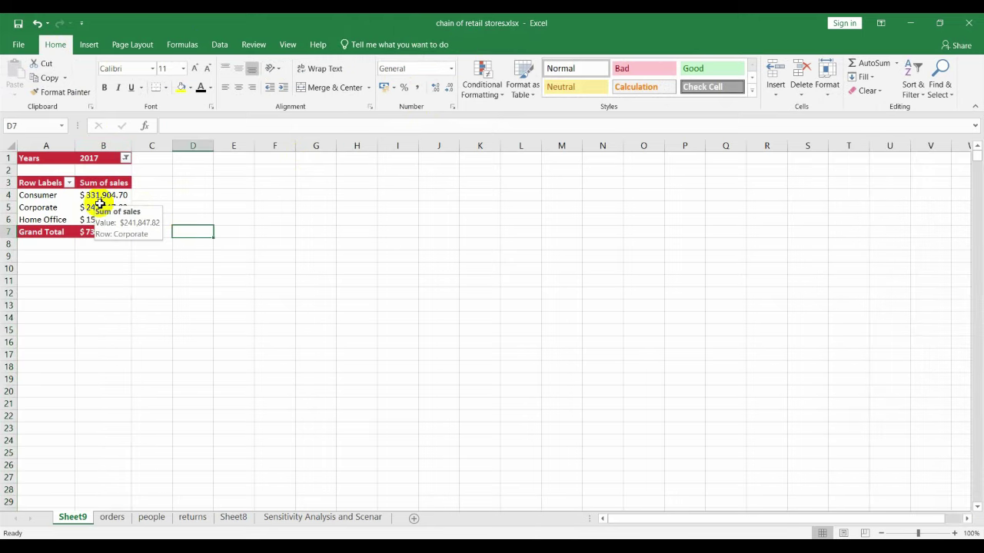
{"action": "left_click", "coordinate": [44, 286]}
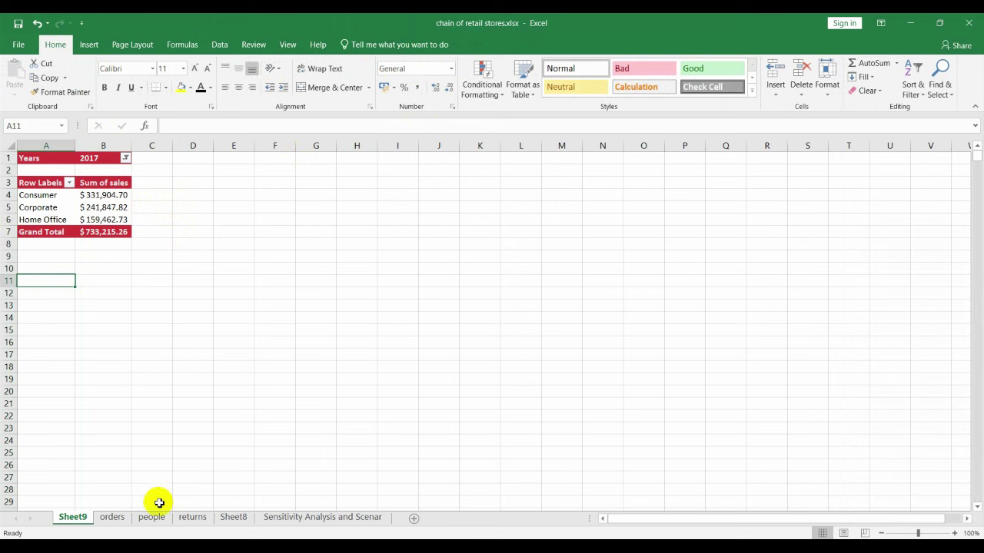
Return to the orders sheet, review the category and sub_category columns, and select everything.
{"action": "left_click", "coordinate": [113, 518]}
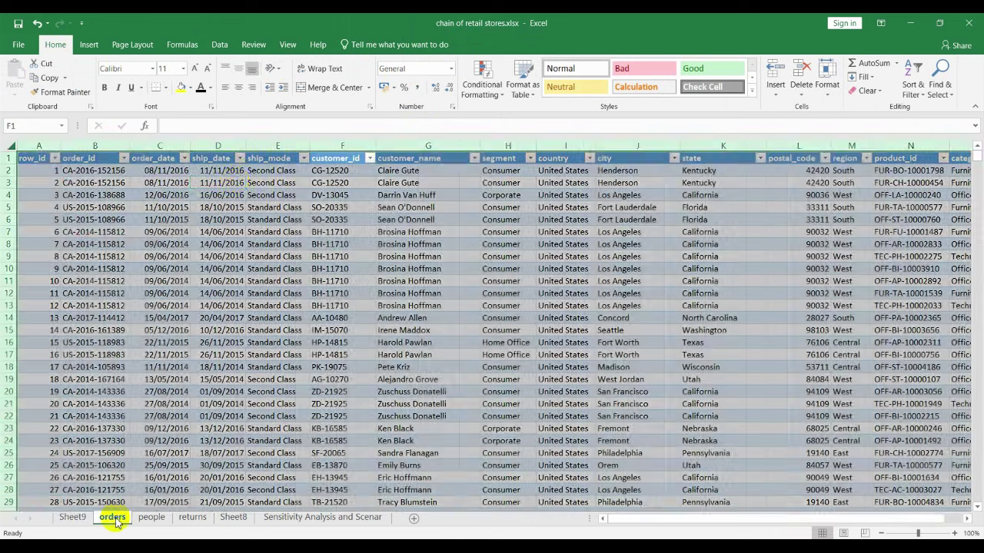
{"action": "left_click", "coordinate": [235, 182]}
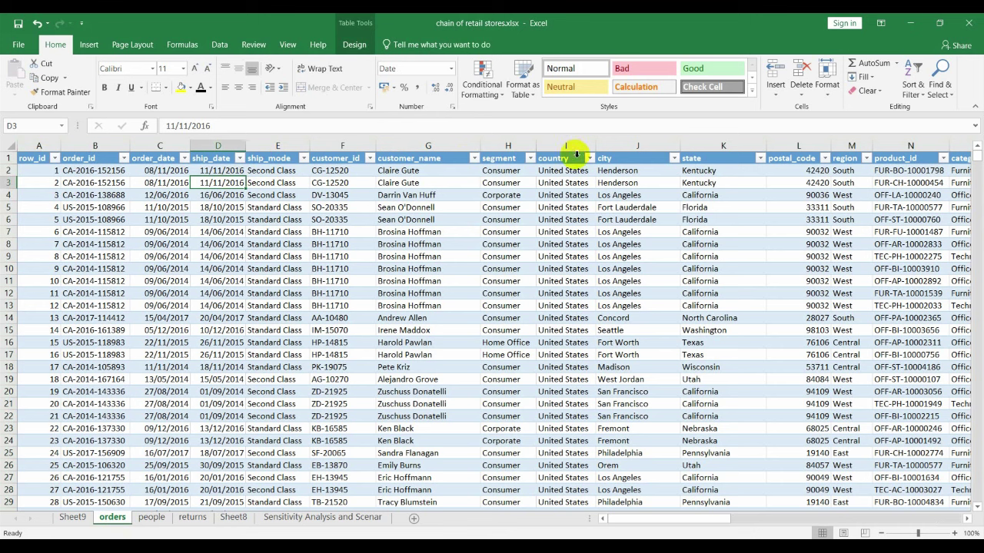
{"action": "left_click", "coordinate": [432, 159]}
{"action": "key", "text": "Left"}
{"action": "key", "text": "Left"}
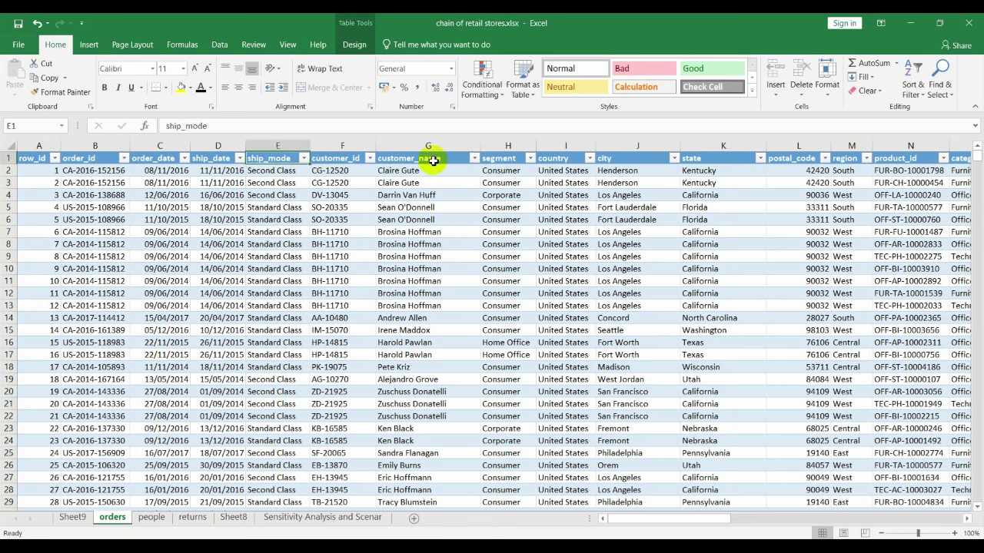
{"action": "key", "text": "Right"}
{"action": "key", "text": "Right"}
{"action": "key", "text": "Right"}
{"action": "key", "text": "Right"}
{"action": "key", "text": "Right"}
{"action": "key", "text": "Right"}
{"action": "key", "text": "Right"}
{"action": "key", "text": "Right"}
{"action": "key", "text": "Right"}
{"action": "key", "text": "Right"}
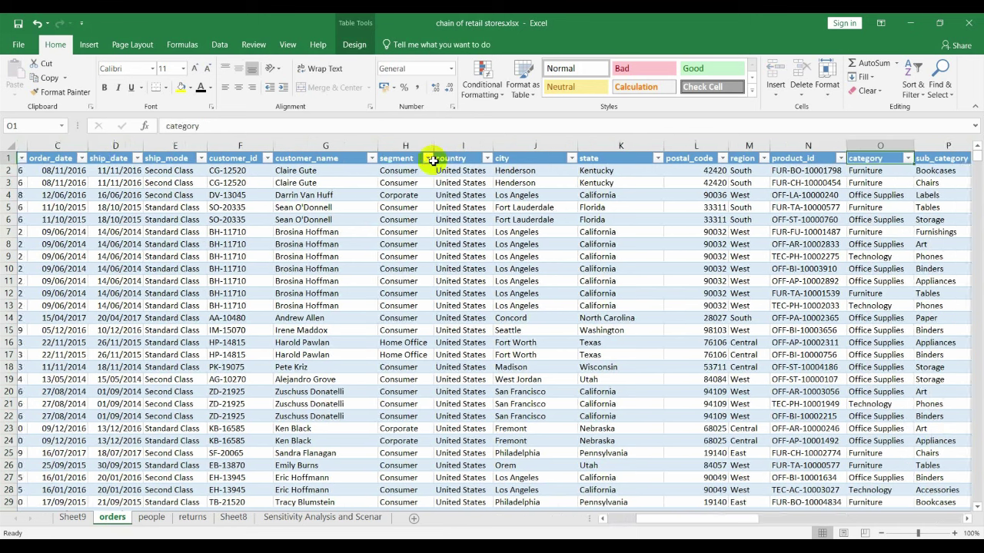
{"action": "left_click", "coordinate": [834, 141]}
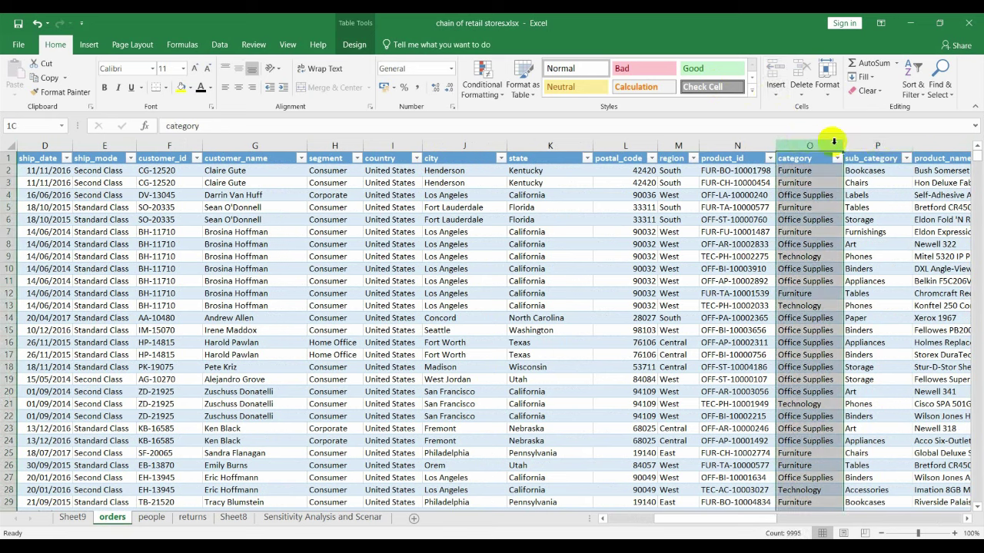
{"action": "left_click", "coordinate": [878, 143]}
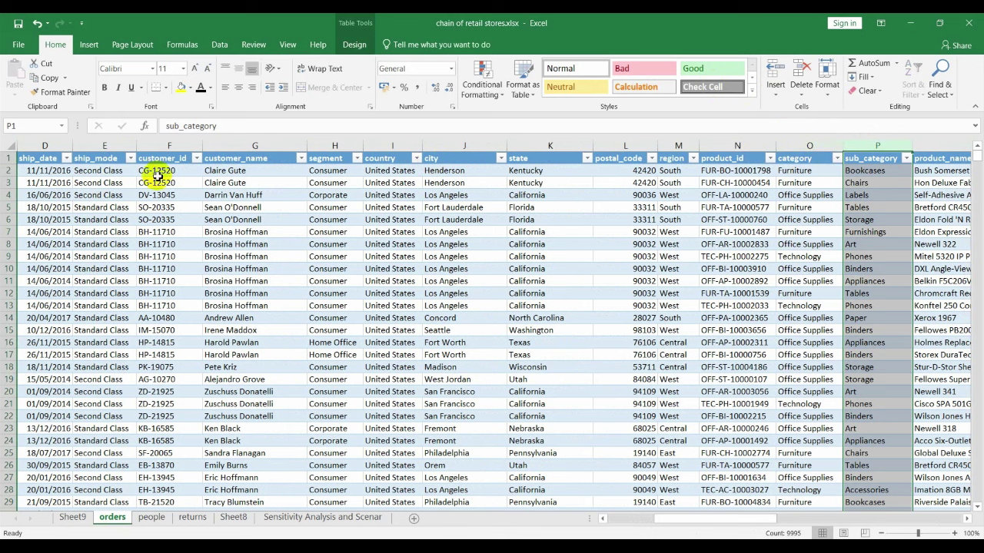
{"action": "left_click", "coordinate": [13, 148]}
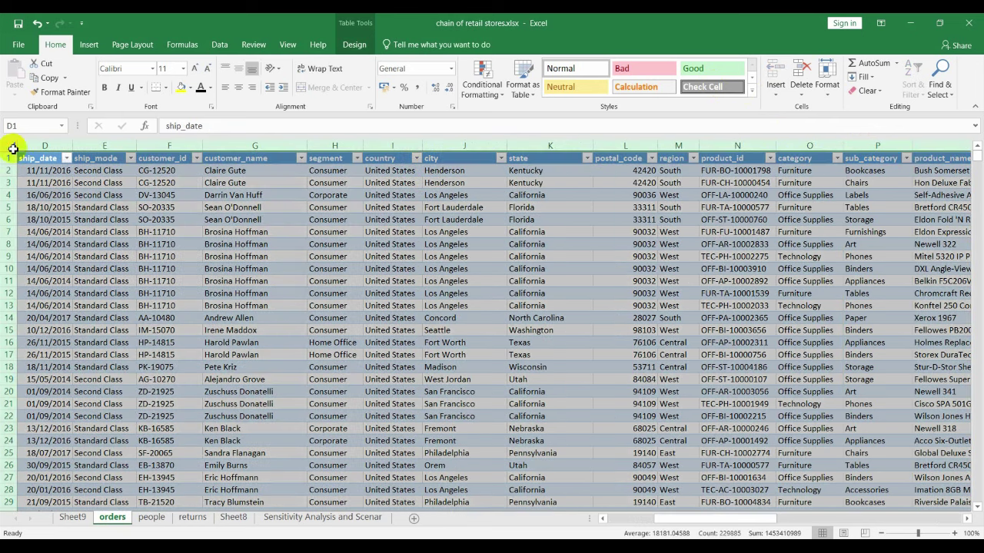
Insert a PivotTable from the orders data on the existing worksheet at Sheet9!$A$11.
{"action": "left_click", "coordinate": [90, 44]}
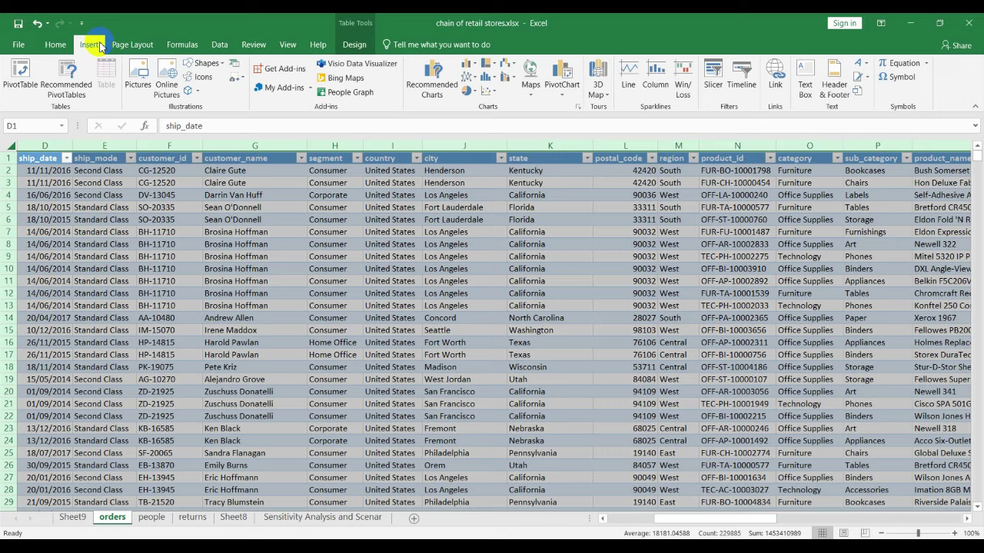
{"action": "left_click", "coordinate": [13, 76]}
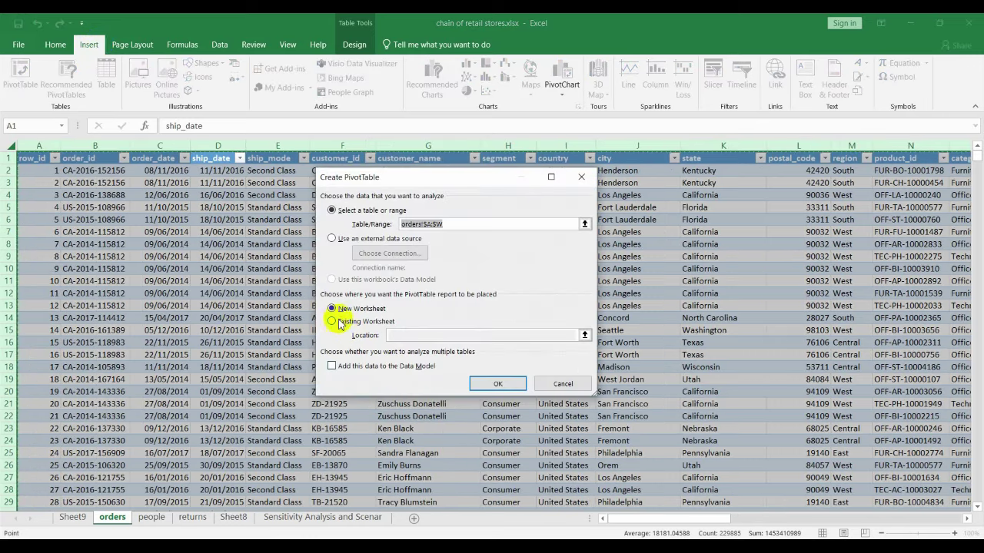
{"action": "left_click", "coordinate": [332, 322]}
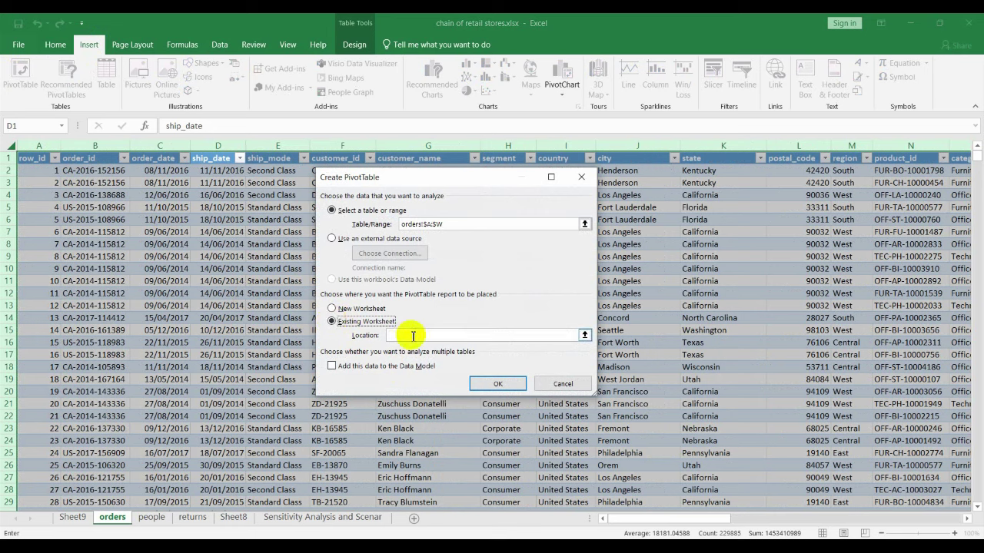
{"action": "left_click", "coordinate": [233, 517]}
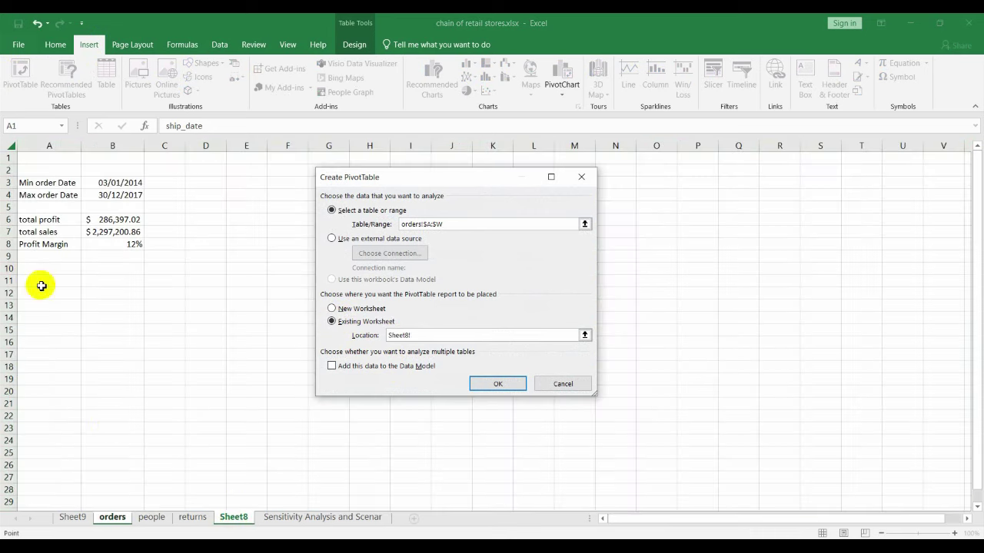
{"action": "left_click", "coordinate": [72, 517]}
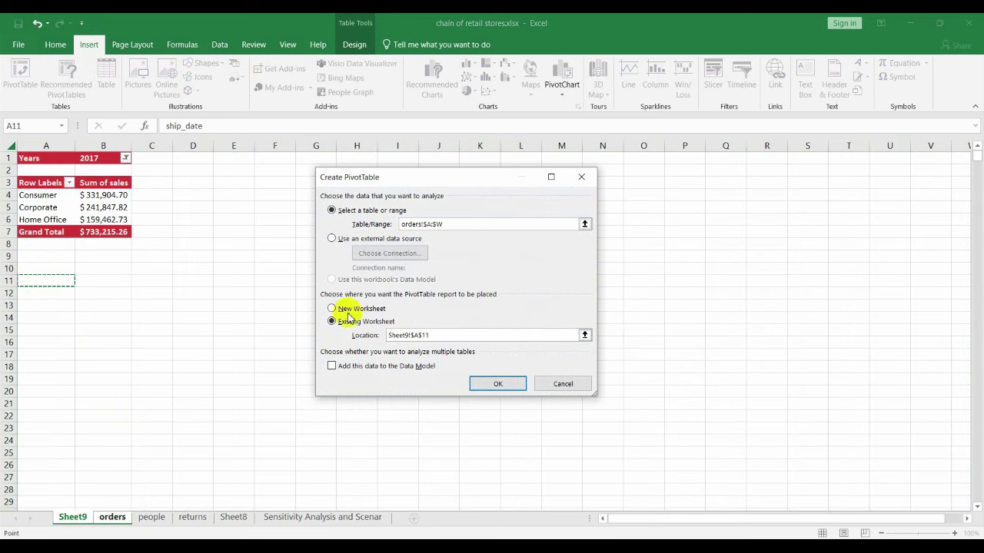
{"action": "left_click", "coordinate": [500, 383]}
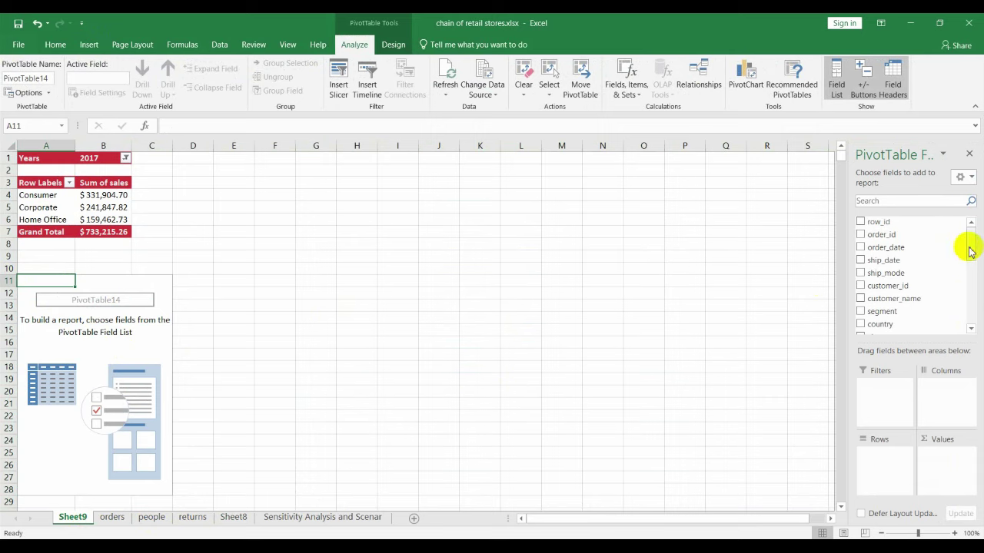
Add a Years report filter set to 2017 and autofit columns A and B.
{"action": "left_click_drag", "start_coordinate": [971, 252], "coordinate": [974, 321]}
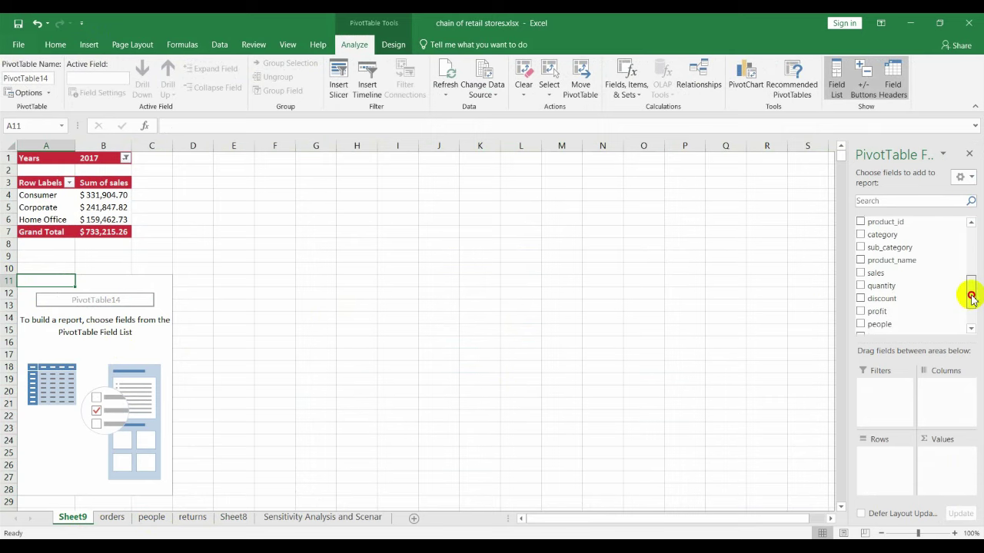
{"action": "left_click_drag", "start_coordinate": [876, 311], "coordinate": [876, 397]}
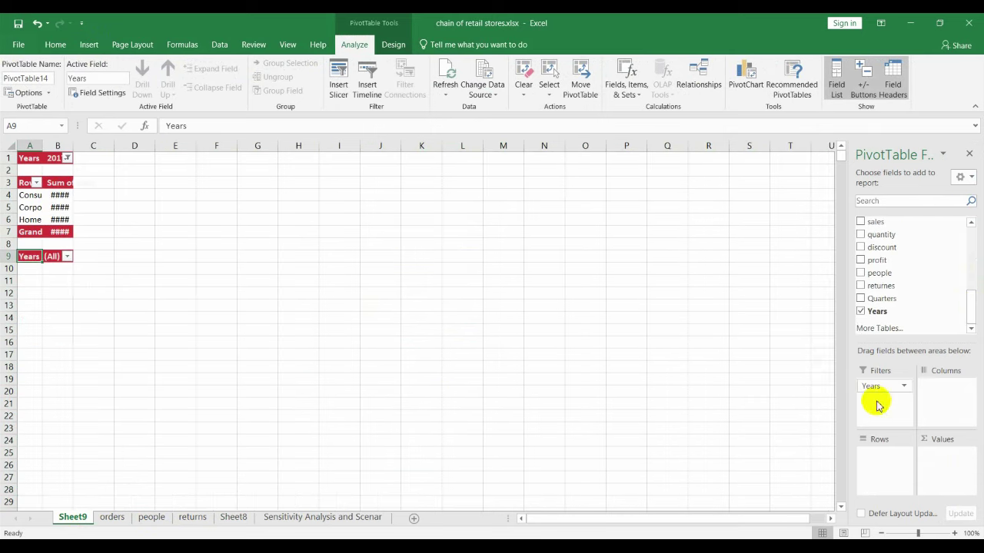
{"action": "left_click", "coordinate": [69, 256]}
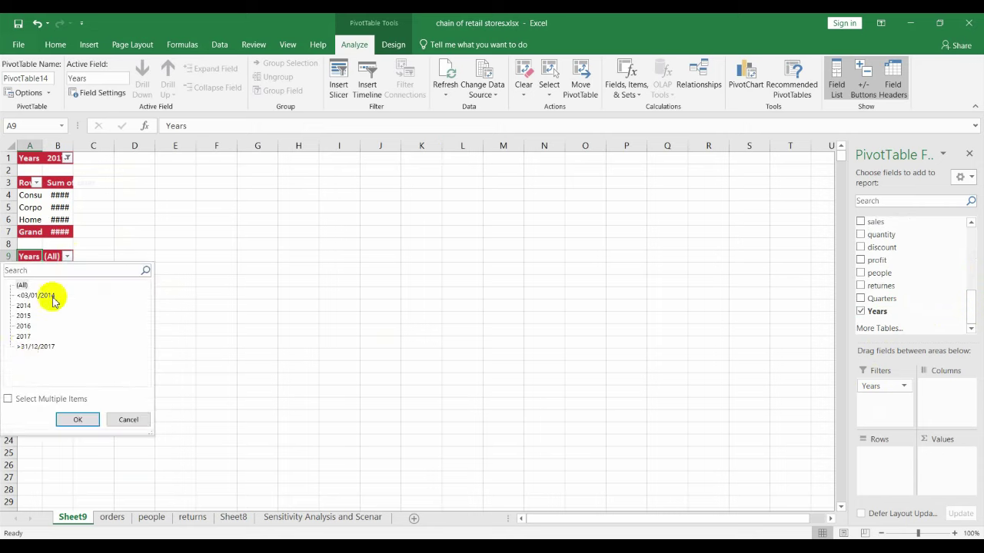
{"action": "left_click", "coordinate": [77, 419]}
{"action": "double_click", "coordinate": [75, 145]}
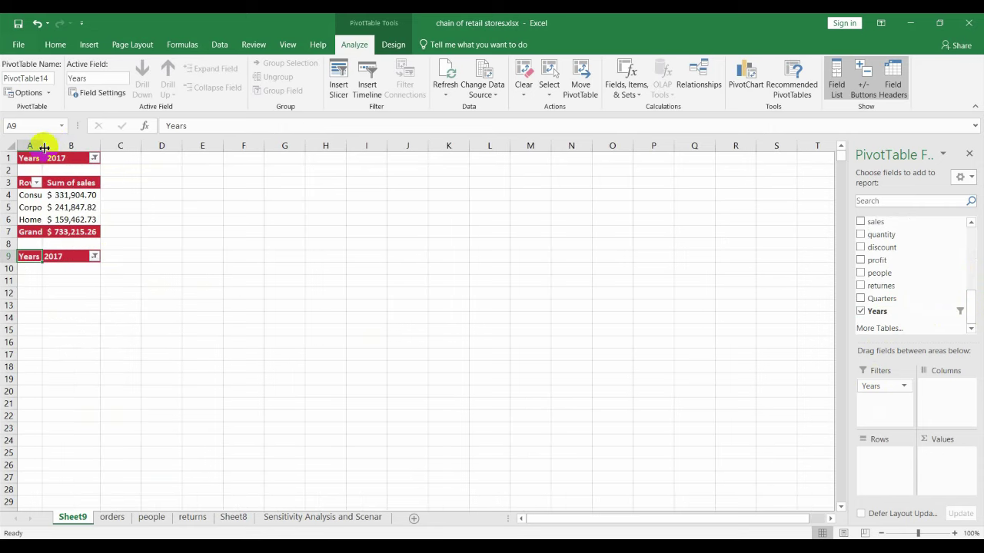
{"action": "double_click", "coordinate": [45, 146]}
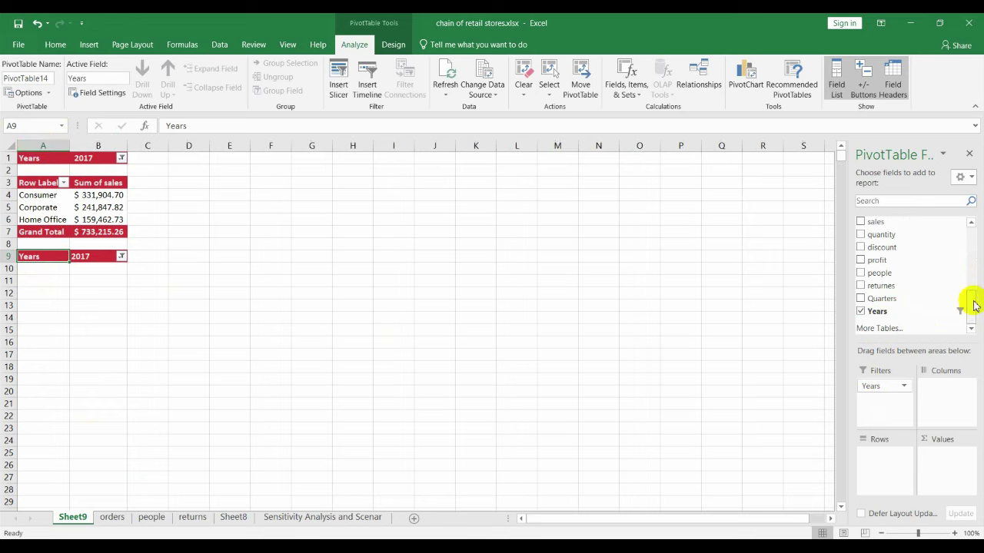
Put category in Rows and sum of sales in Values (Furniture, Office Supplies, Technology).
{"action": "mouse_move", "coordinate": [973, 305]}
{"action": "left_mouse_down"}
{"action": "mouse_move", "coordinate": [976, 294]}
{"action": "mouse_move", "coordinate": [973, 314]}
{"action": "mouse_move", "coordinate": [973, 268]}
{"action": "mouse_move", "coordinate": [971, 281]}
{"action": "left_mouse_up"}
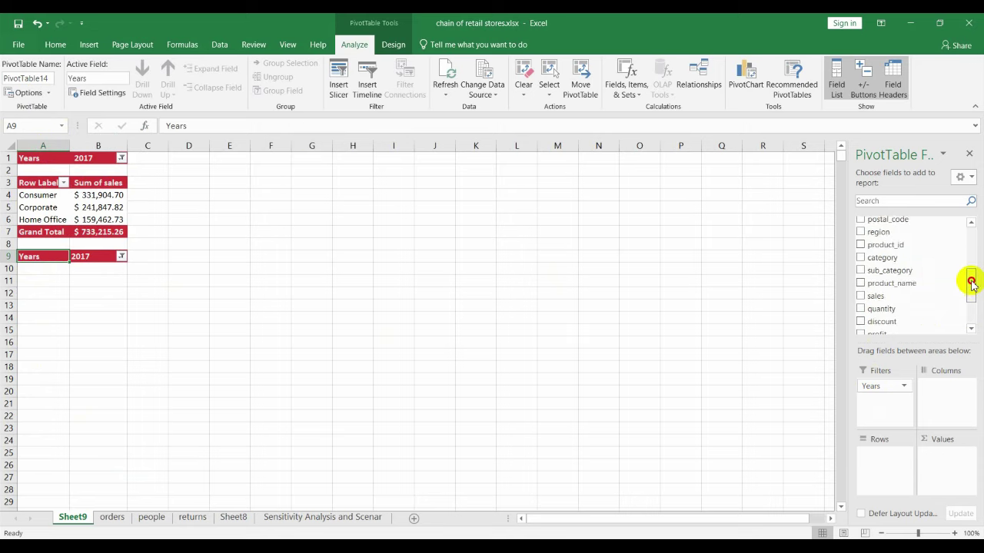
{"action": "mouse_move", "coordinate": [882, 258]}
{"action": "left_mouse_down"}
{"action": "mouse_move", "coordinate": [874, 355]}
{"action": "mouse_move", "coordinate": [882, 461]}
{"action": "left_mouse_up"}
{"action": "mouse_move", "coordinate": [971, 281]}
{"action": "left_mouse_down"}
{"action": "mouse_move", "coordinate": [973, 314]}
{"action": "mouse_move", "coordinate": [930, 311]}
{"action": "left_mouse_up"}
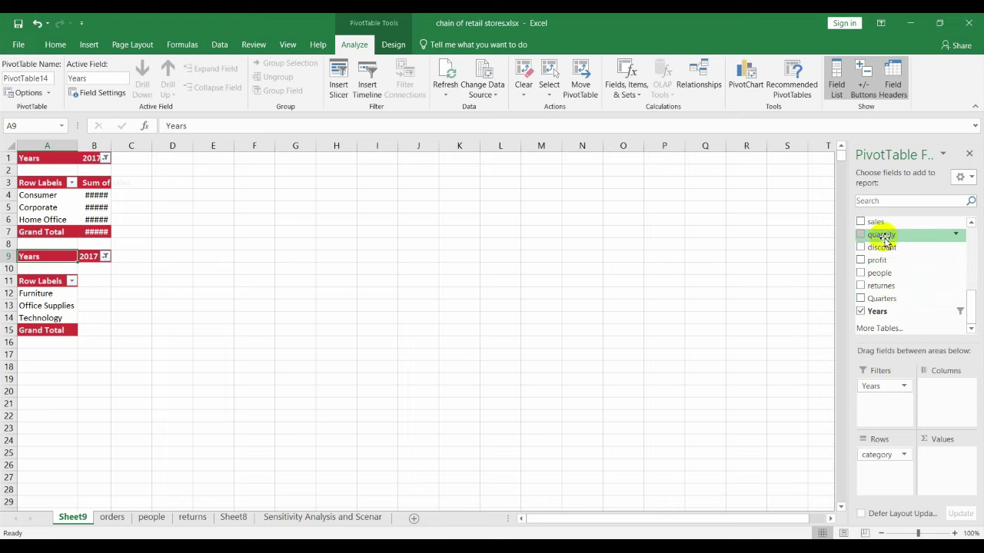
{"action": "left_click_drag", "start_coordinate": [944, 466], "coordinate": [943, 465]}
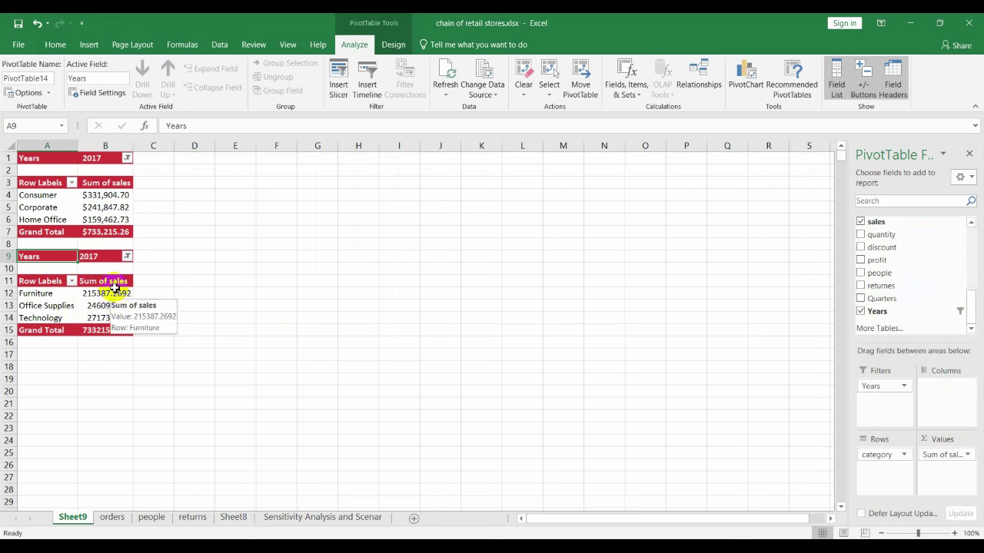
Show category sales as % of Column Total (Furniture 29.38%, Technology 37.06%) and autofit column B.
{"action": "left_click", "coordinate": [110, 296]}
{"action": "right_click", "coordinate": [110, 296]}
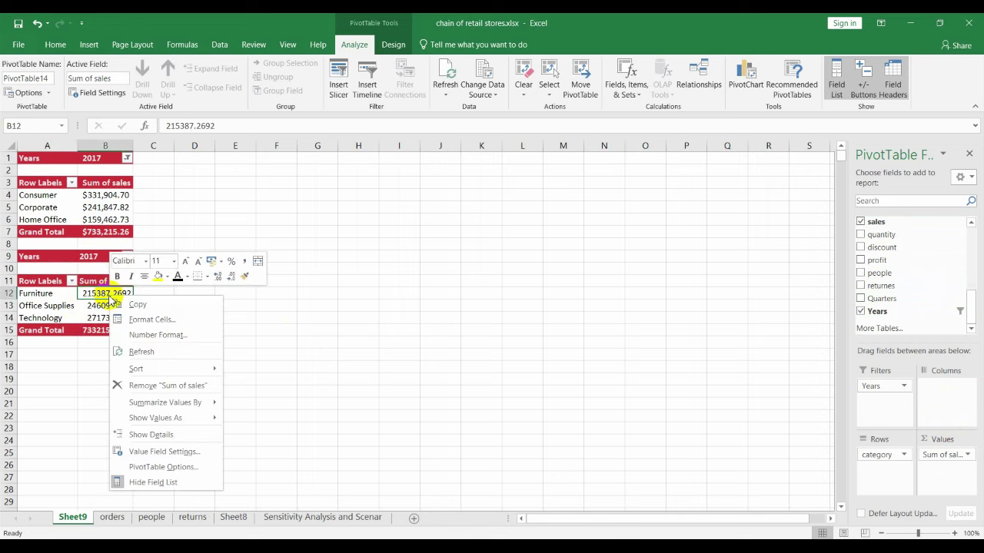
{"action": "mouse_move", "coordinate": [127, 418]}
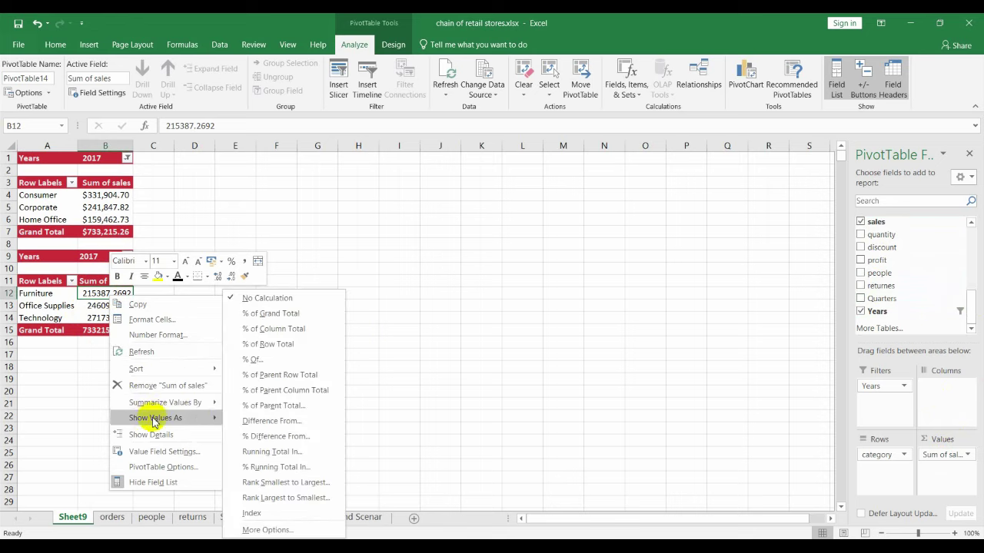
{"action": "left_click", "coordinate": [269, 330]}
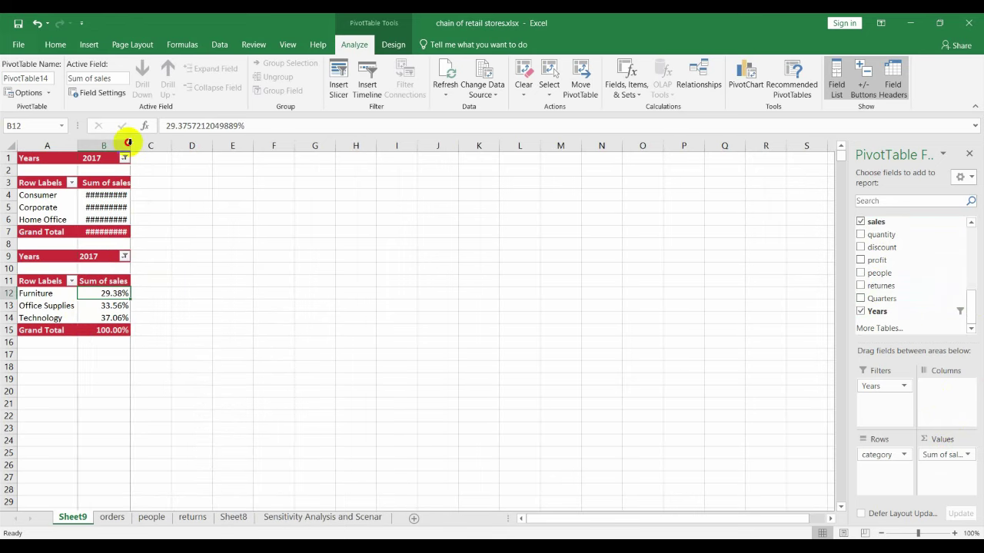
{"action": "double_click", "coordinate": [129, 143]}
{"action": "left_click", "coordinate": [113, 317]}
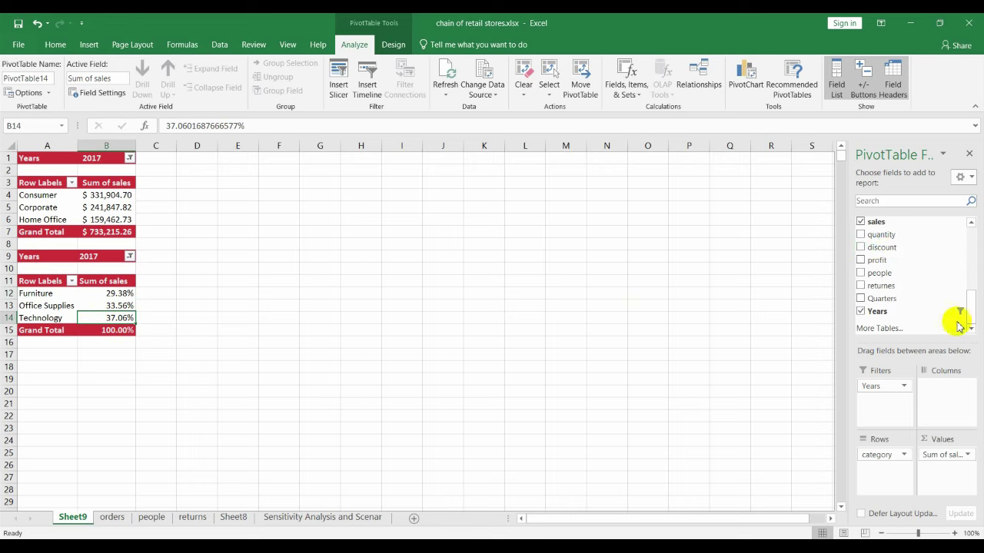
Add sub_category below category in Rows, e.g. Chairs 13.03%, Binders 9.93%, Storage 9.50%.
{"action": "scroll", "coordinate": [966, 300], "scroll_direction": "up", "scroll_amount": 2}
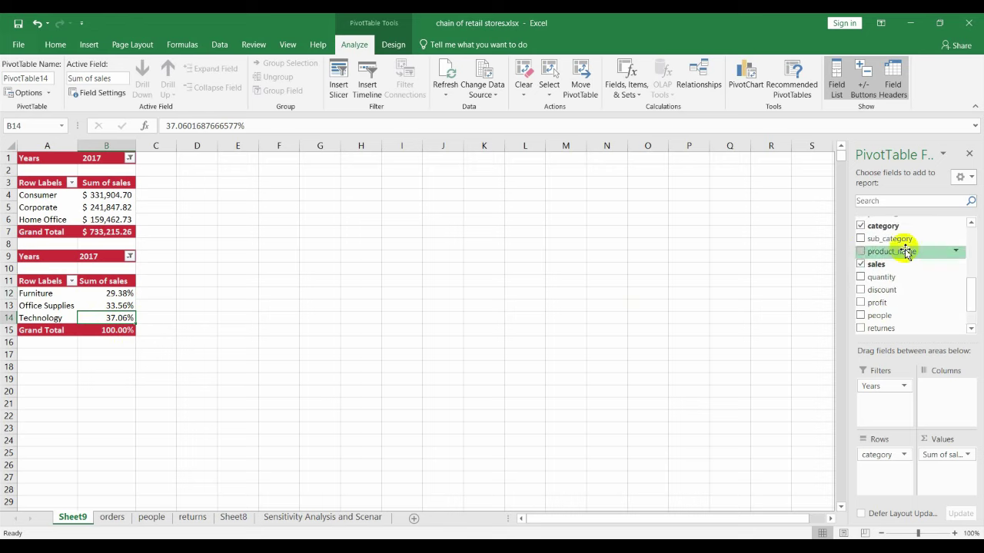
{"action": "left_click_drag", "start_coordinate": [889, 238], "coordinate": [876, 468]}
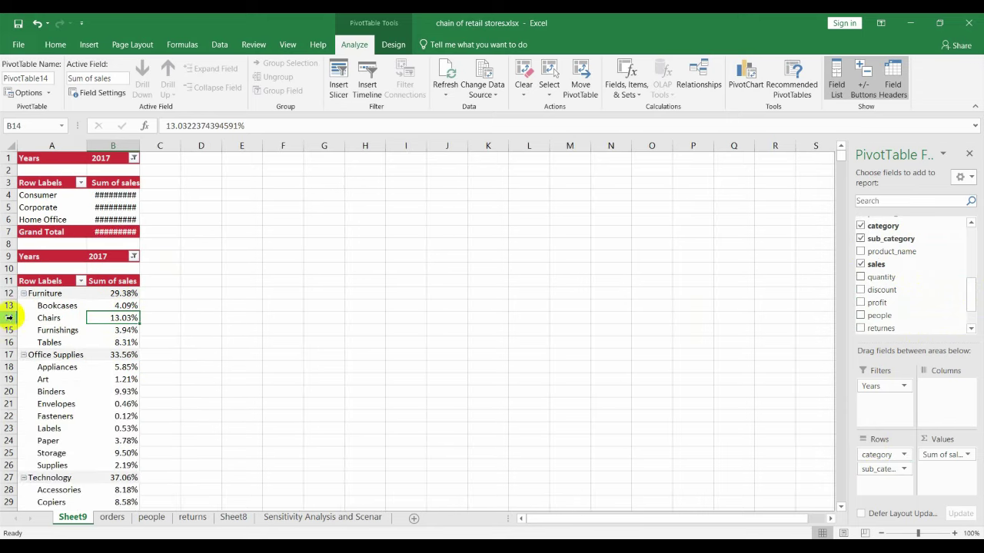
{"action": "left_click", "coordinate": [9, 318]}
{"action": "left_click", "coordinate": [125, 318]}
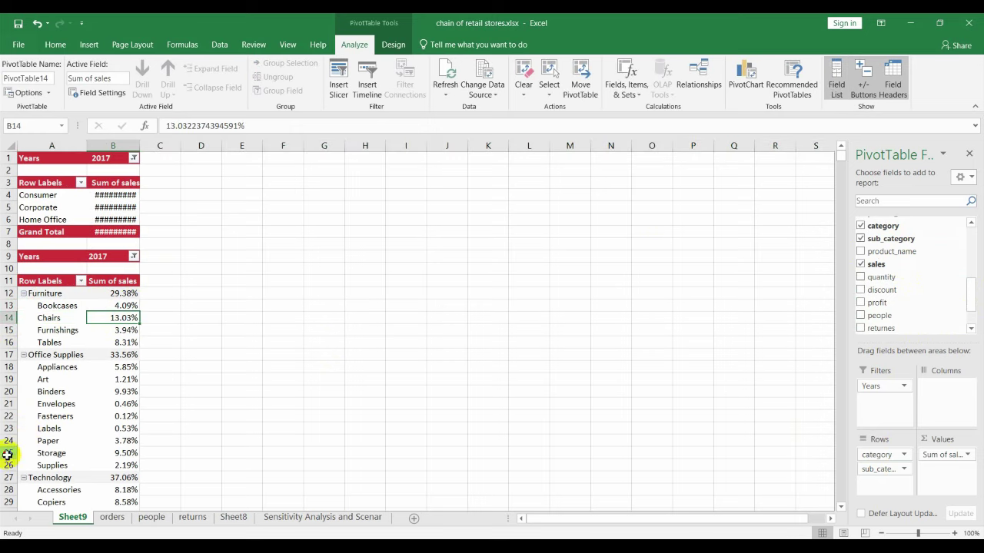
{"action": "left_click", "coordinate": [7, 455]}
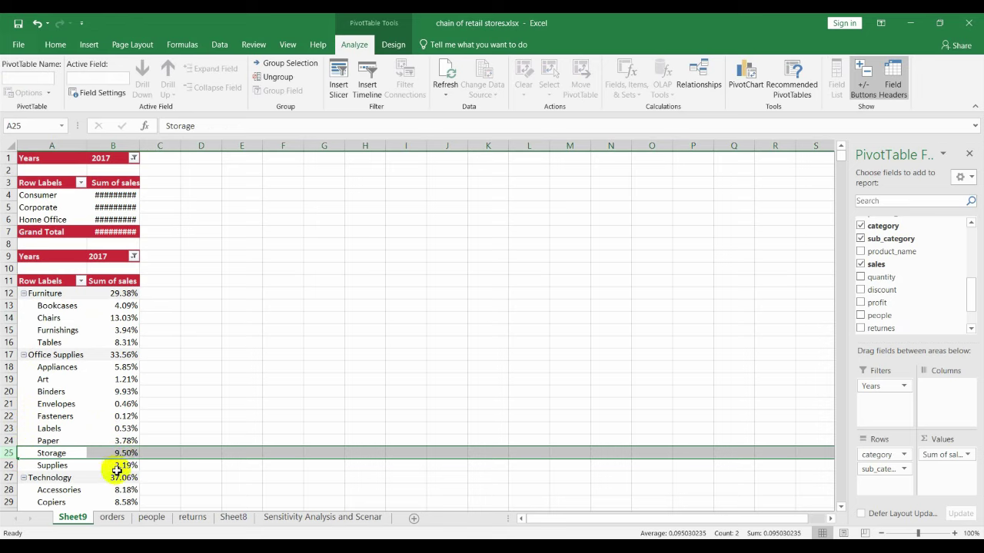
Scroll down to review the remaining subcategories such as Phones.
{"action": "mouse_move", "coordinate": [131, 451]}
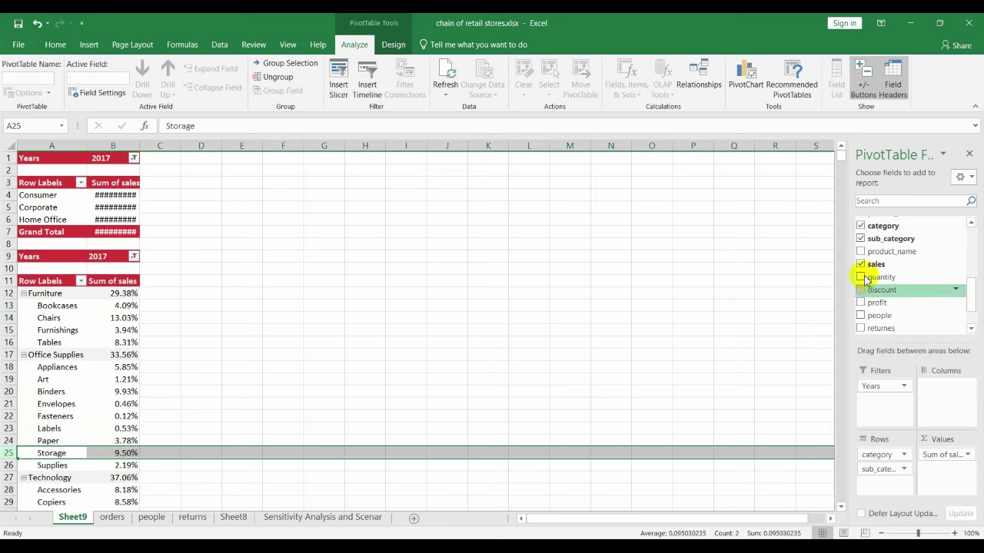
{"action": "left_click", "coordinate": [841, 506]}
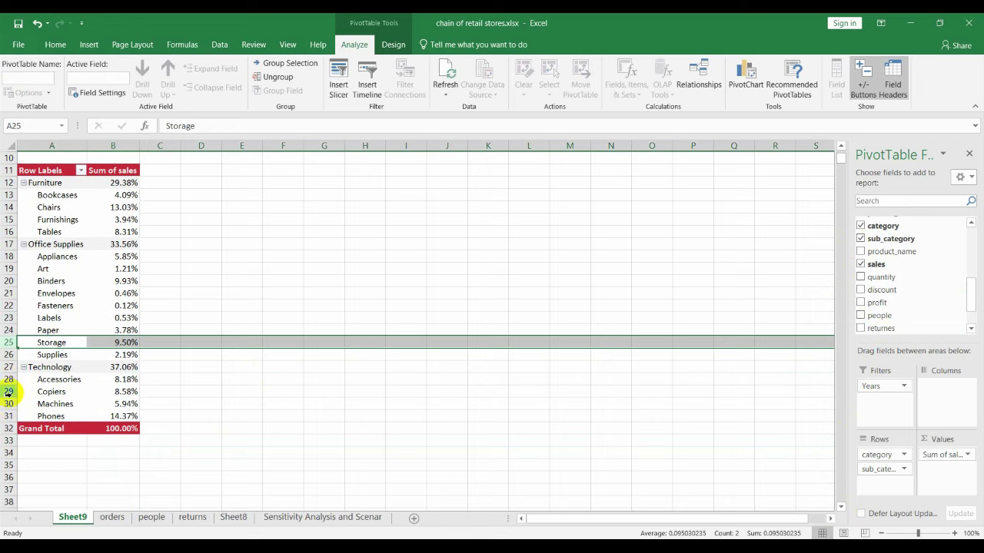
{"action": "left_click", "coordinate": [6, 416]}
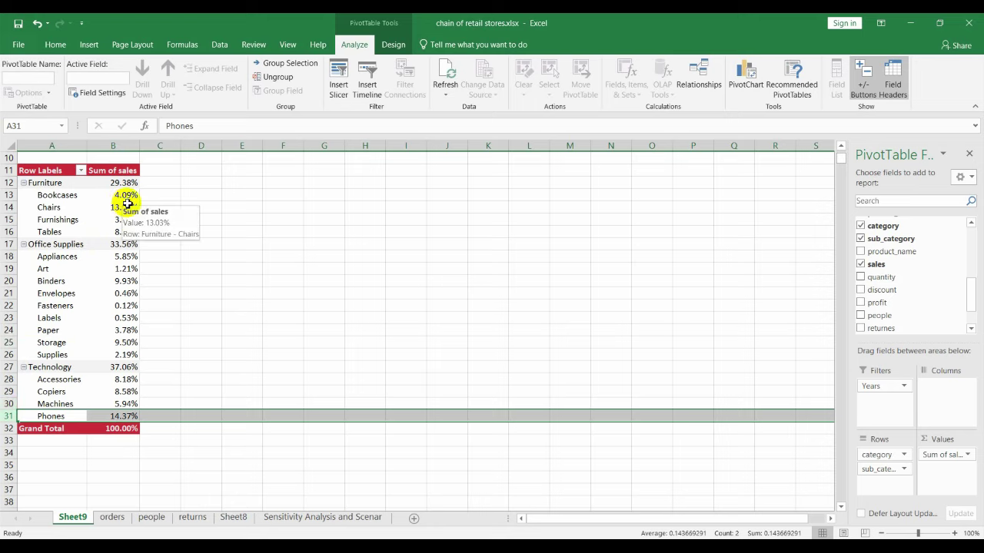
Scroll back to the segment pivot and autofit column B so its dollar totals display.
{"action": "mouse_move", "coordinate": [97, 285]}
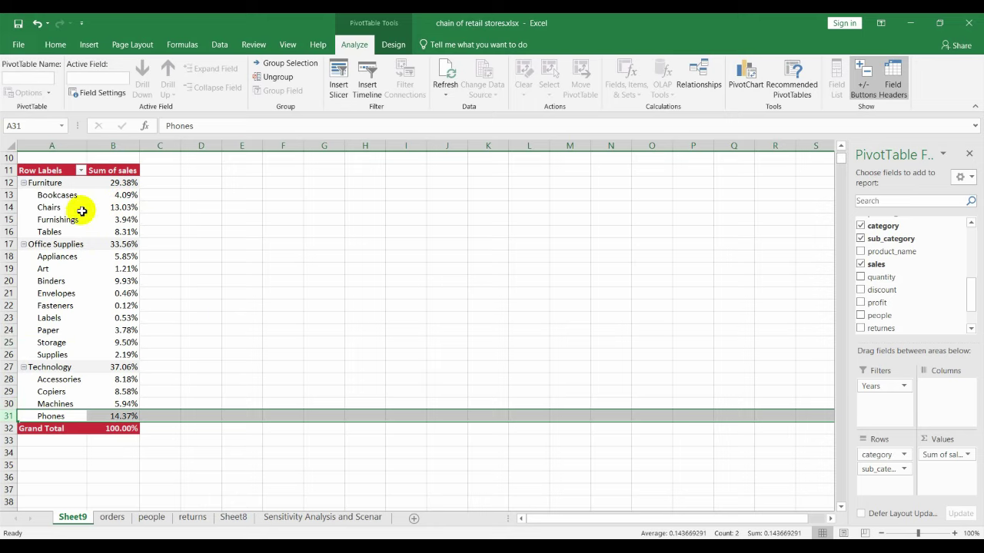
{"action": "left_click", "coordinate": [841, 147]}
{"action": "left_click", "coordinate": [842, 147]}
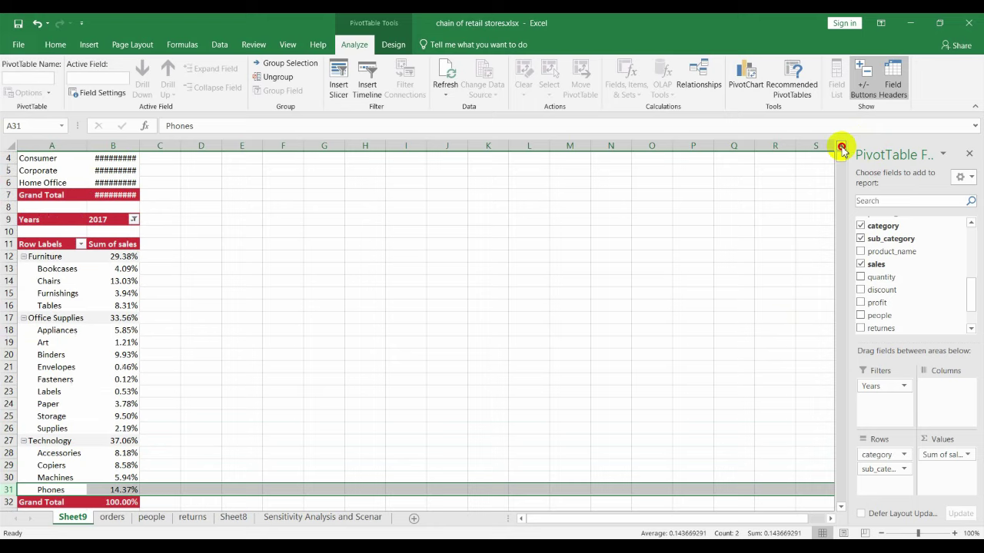
{"action": "double_click", "coordinate": [139, 144]}
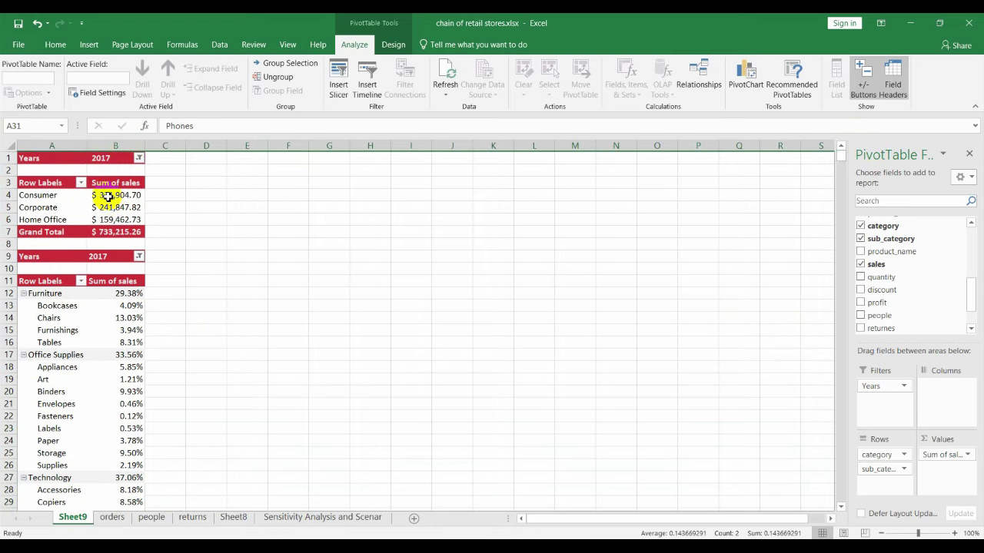
{"action": "mouse_move", "coordinate": [109, 197]}
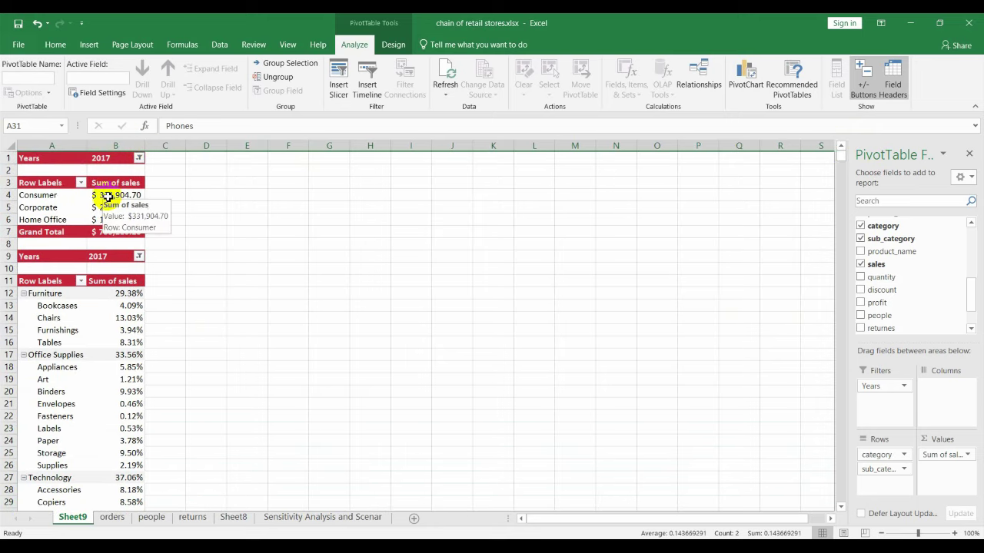
Create a new pivot table from the orders data on a new sheet.
{"action": "left_click", "coordinate": [112, 519]}
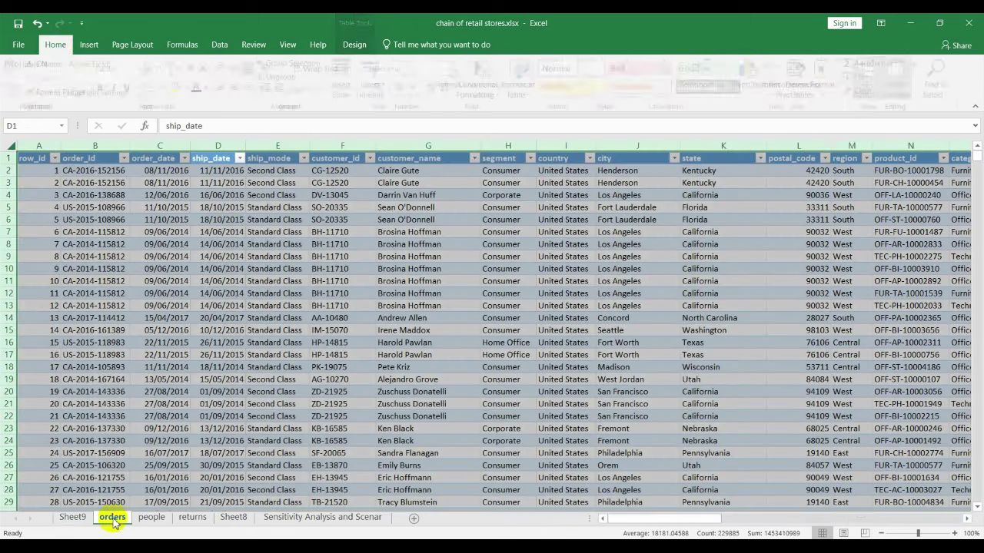
{"action": "left_click", "coordinate": [91, 48]}
{"action": "left_click", "coordinate": [19, 76]}
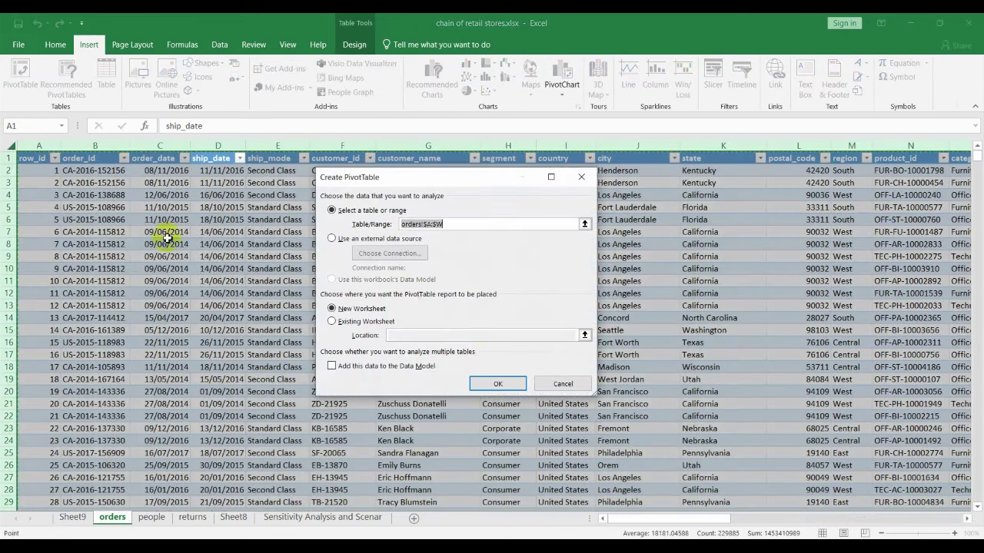
{"action": "left_click", "coordinate": [480, 384]}
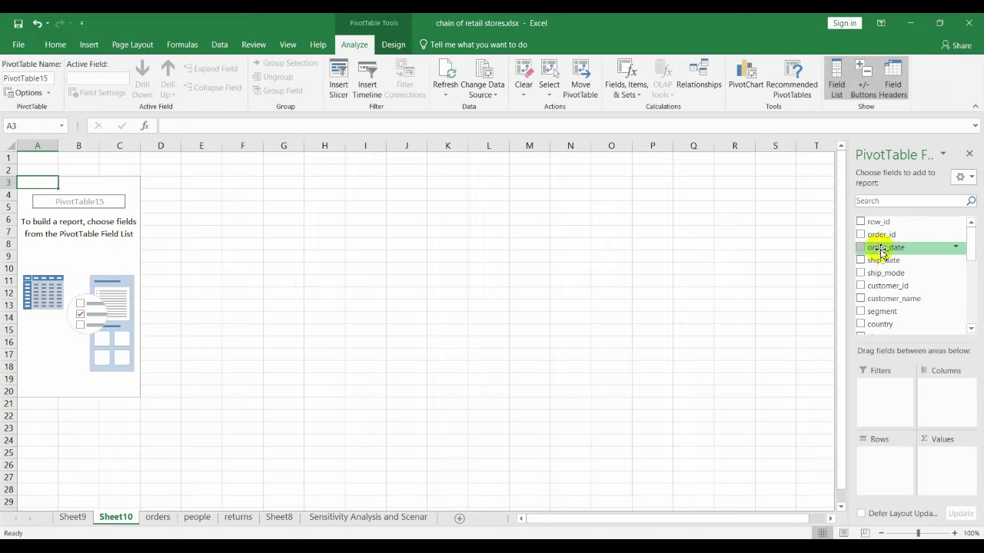
Lay out the pivot with customer segments as rows, Years as columns and sum of sales as values.
{"action": "mouse_move", "coordinate": [895, 248]}
{"action": "left_mouse_down"}
{"action": "mouse_move", "coordinate": [883, 466]}
{"action": "mouse_move", "coordinate": [953, 390]}
{"action": "left_mouse_up"}
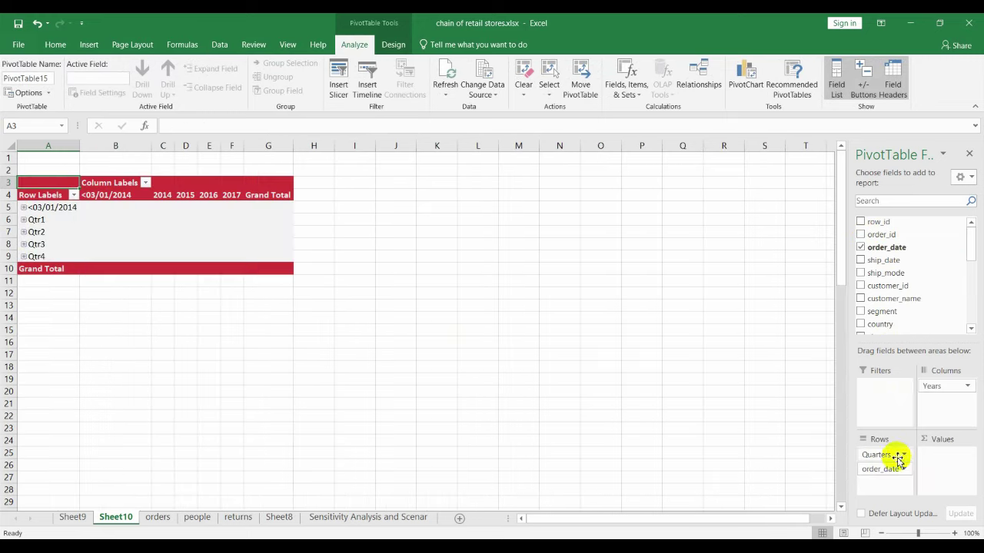
{"action": "left_click_drag", "start_coordinate": [896, 457], "coordinate": [782, 468]}
{"action": "left_click_drag", "start_coordinate": [878, 459], "coordinate": [783, 455]}
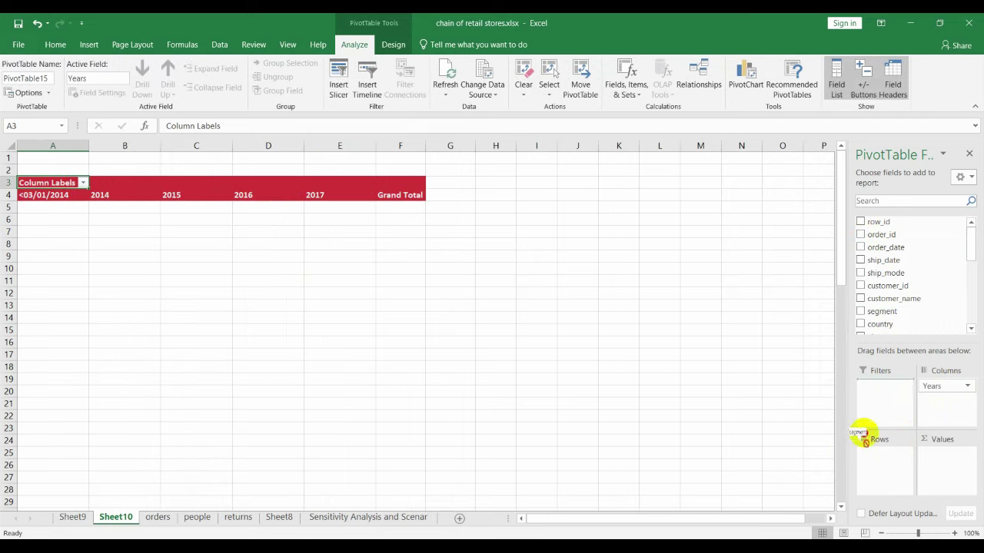
{"action": "left_click_drag", "start_coordinate": [881, 311], "coordinate": [875, 461]}
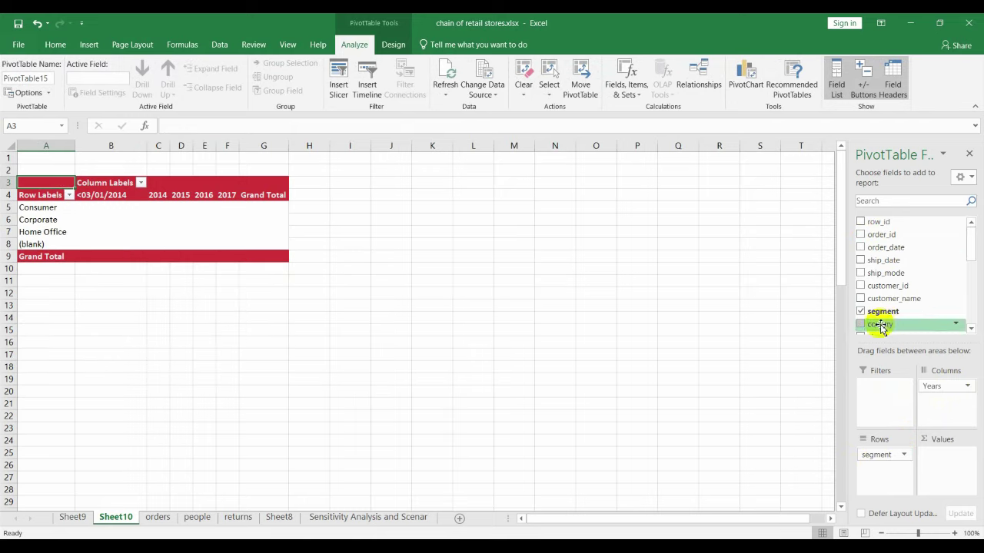
{"action": "left_click_drag", "start_coordinate": [970, 257], "coordinate": [970, 315]}
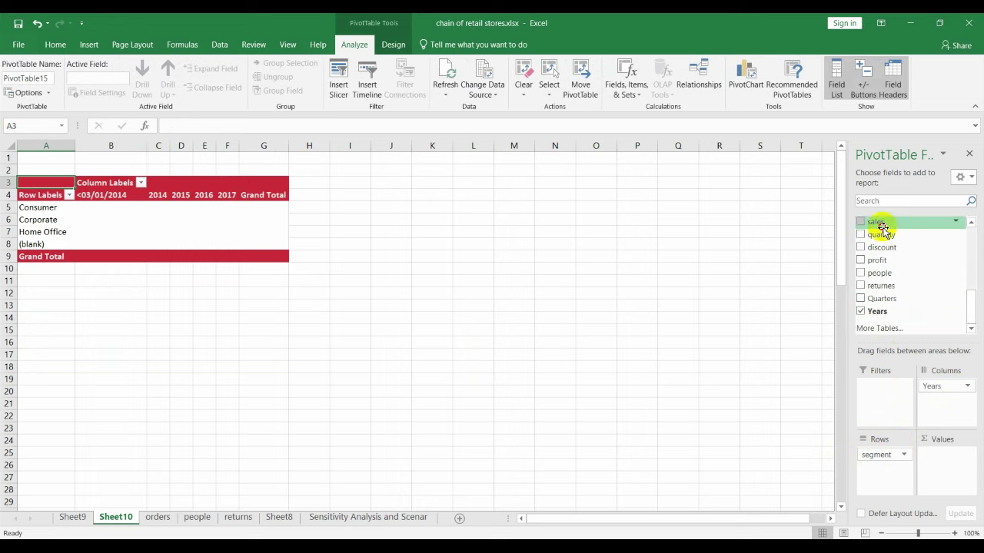
{"action": "left_click_drag", "start_coordinate": [882, 224], "coordinate": [945, 471]}
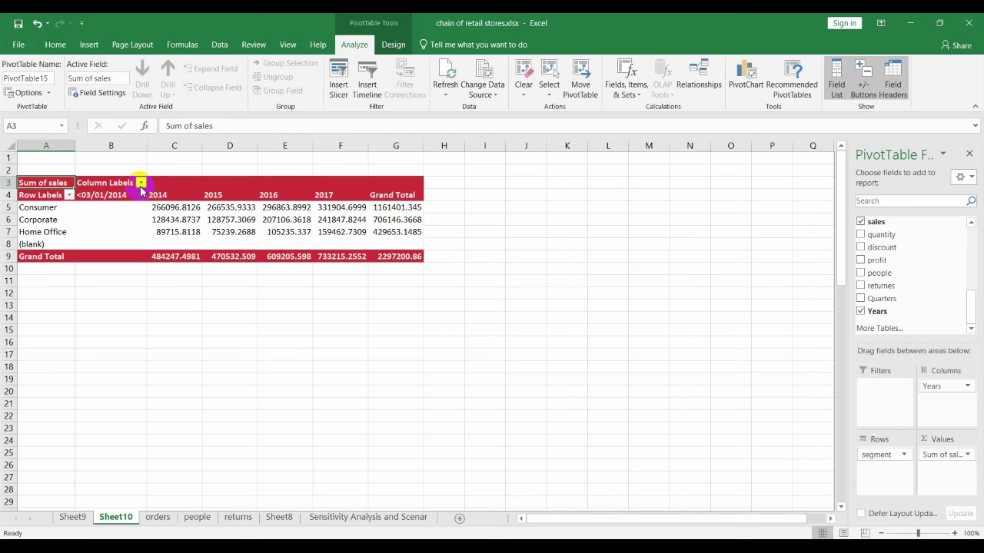
Filter the year columns to drop <03/01/2014 and >31/12/2017, keeping 2014–2017.
{"action": "left_click", "coordinate": [140, 183]}
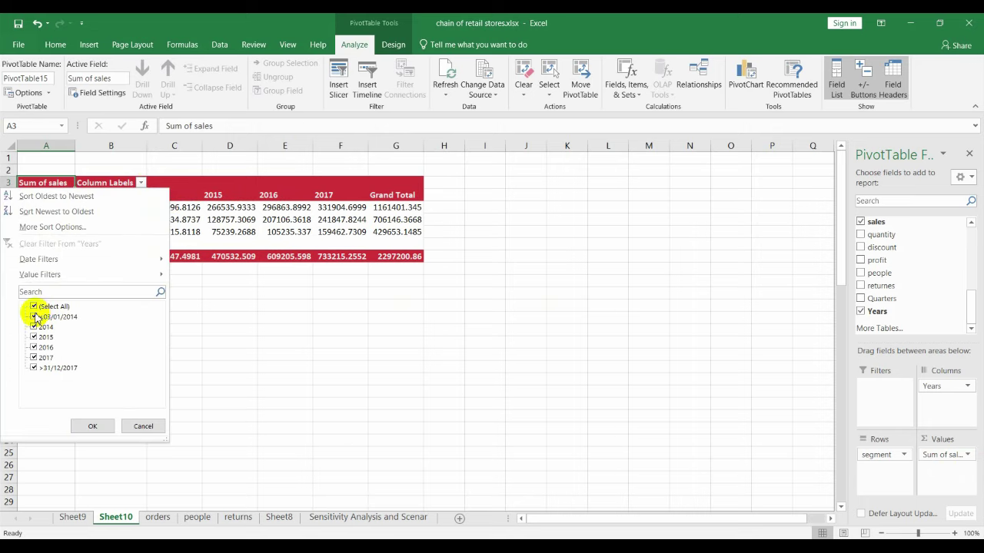
{"action": "left_click", "coordinate": [33, 317]}
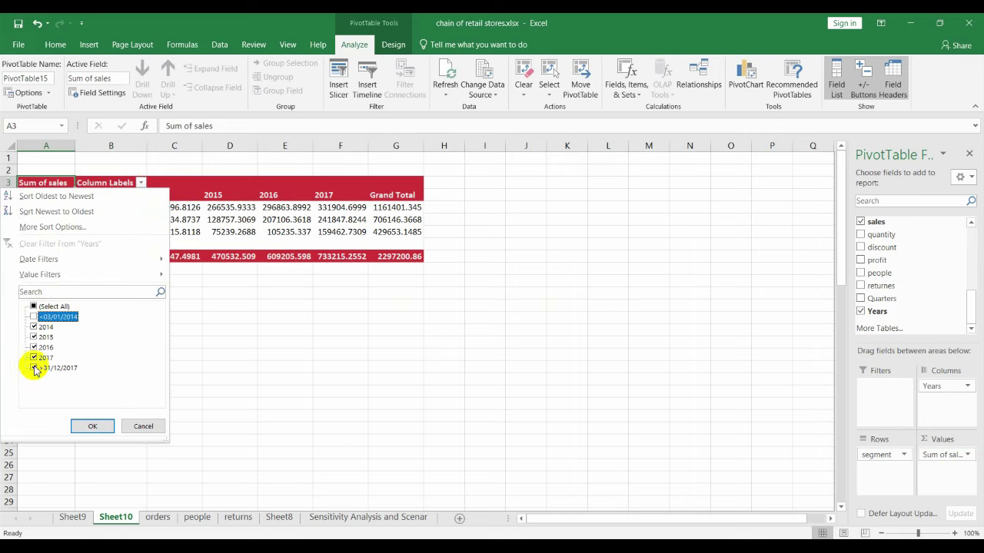
{"action": "left_click", "coordinate": [34, 368]}
{"action": "left_click", "coordinate": [93, 426]}
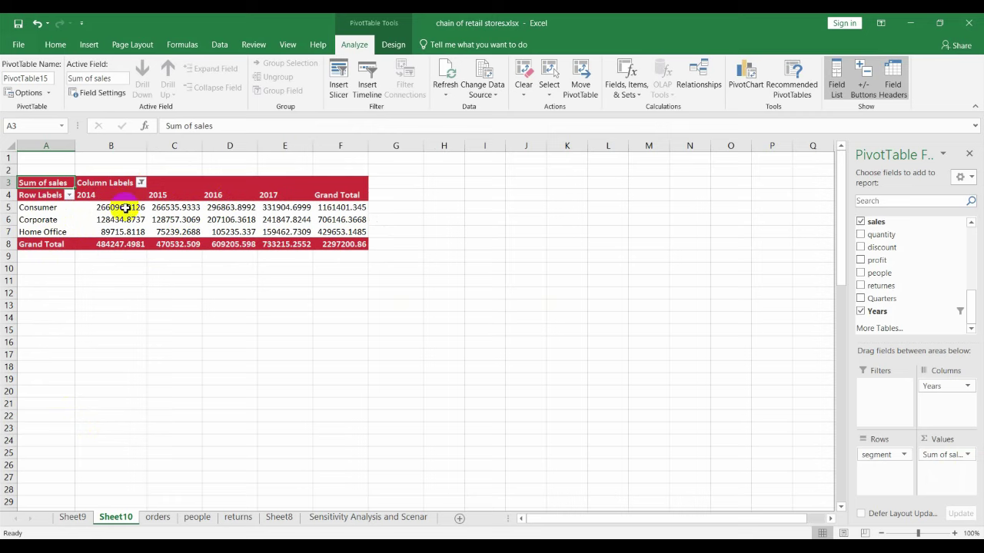
Show sales values as % Difference From the previous year, with Years as the base field.
{"action": "left_click", "coordinate": [125, 208]}
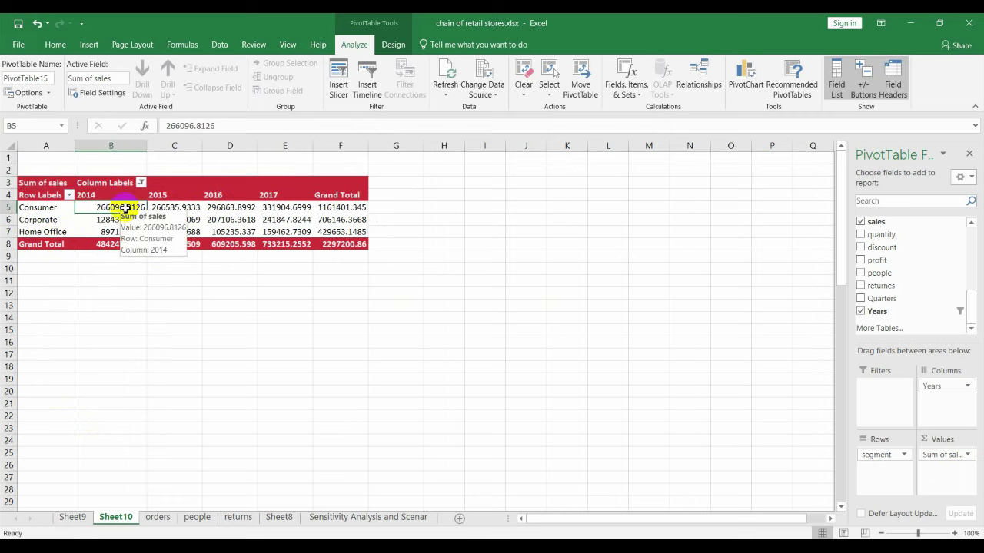
{"action": "right_click", "coordinate": [125, 208]}
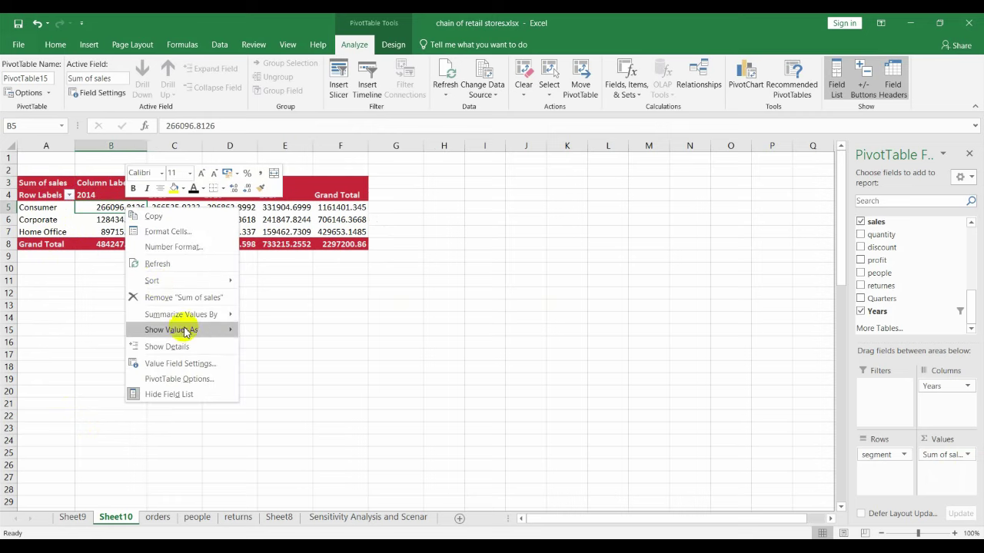
{"action": "mouse_move", "coordinate": [201, 330]}
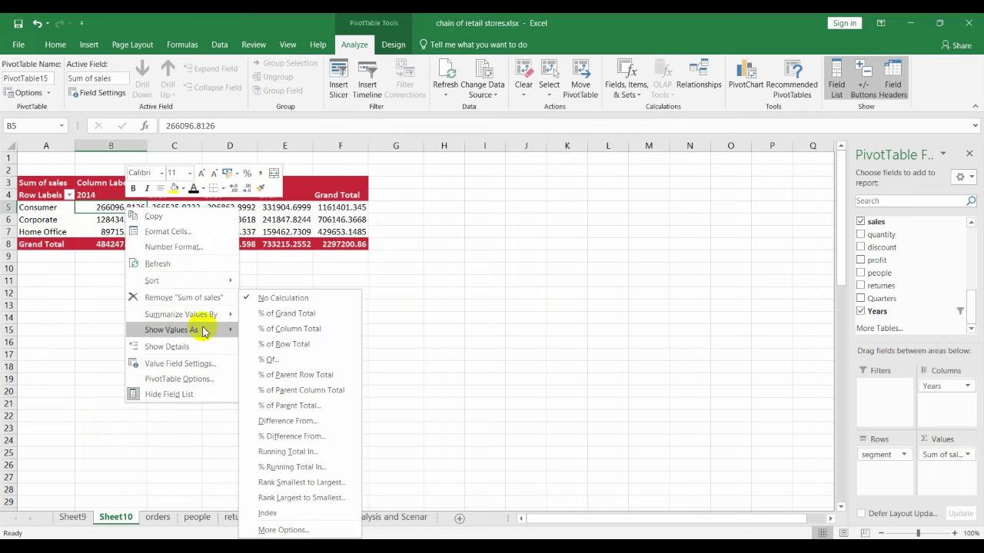
{"action": "left_click", "coordinate": [296, 437]}
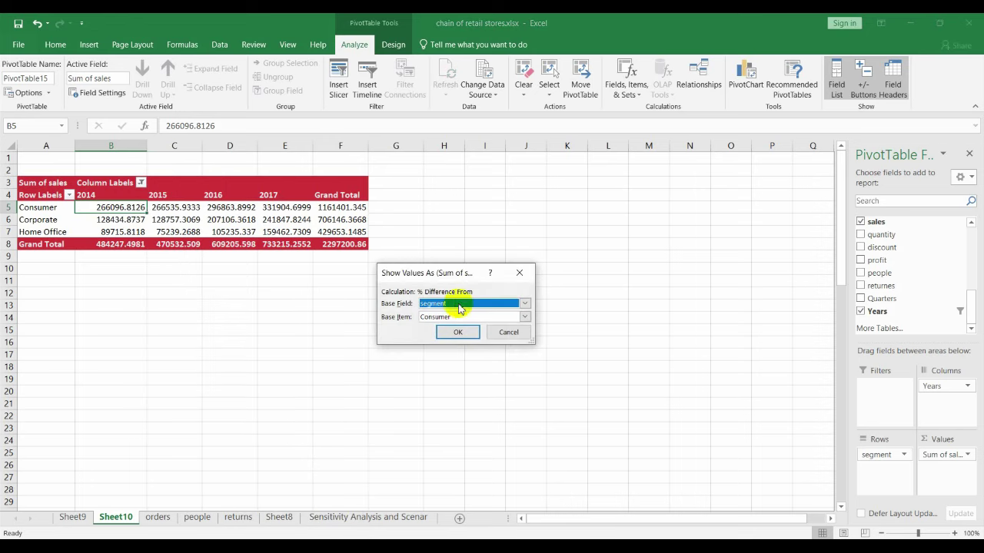
{"action": "left_click", "coordinate": [523, 304]}
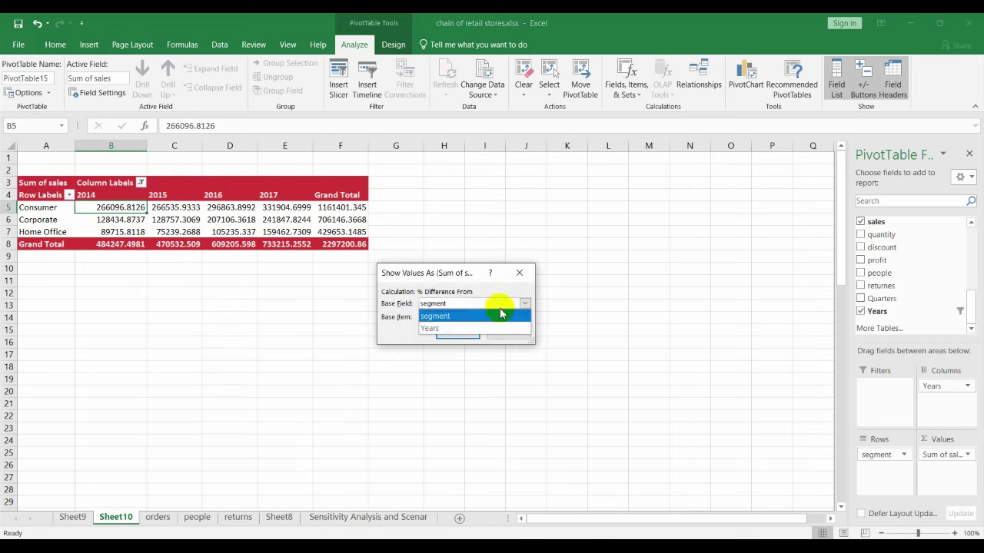
{"action": "left_click", "coordinate": [464, 329]}
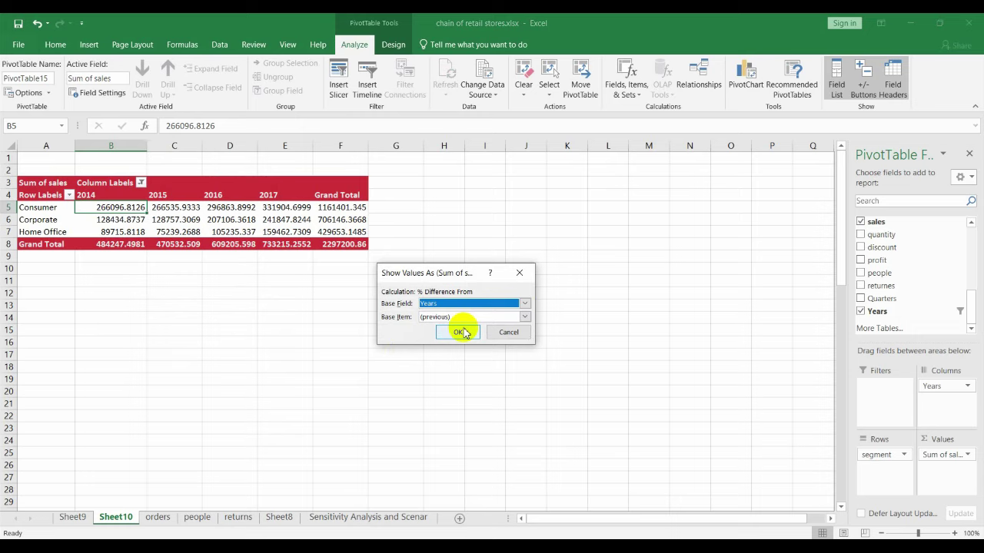
{"action": "left_click", "coordinate": [461, 332]}
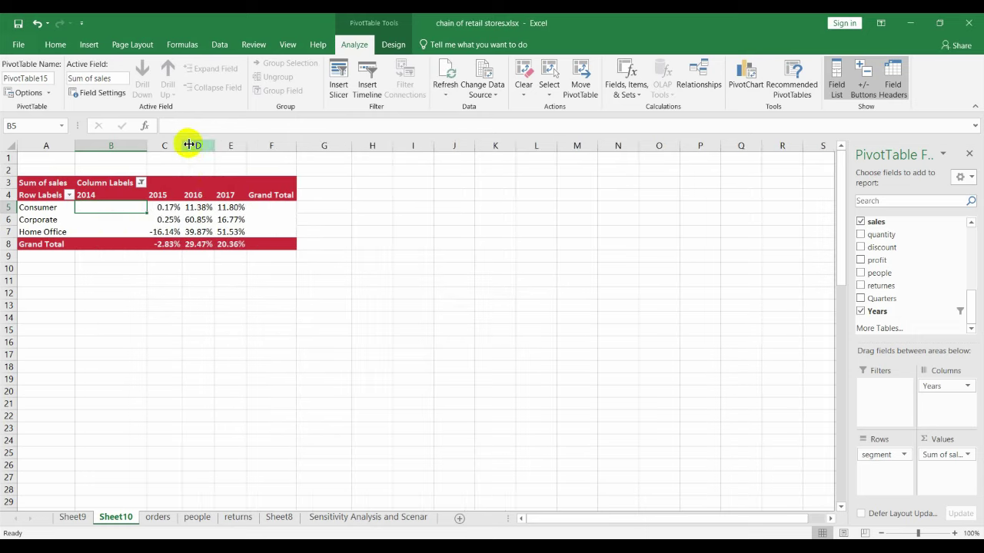
Widen column C and check the Corporate and Home Office 2015 percentage changes.
{"action": "left_click_drag", "start_coordinate": [182, 144], "coordinate": [198, 144]}
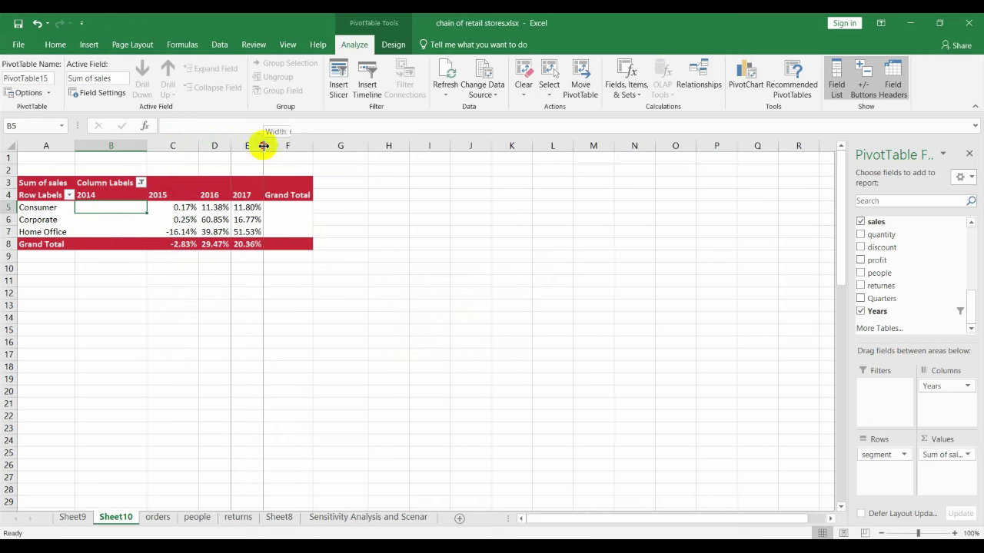
{"action": "mouse_move", "coordinate": [119, 211]}
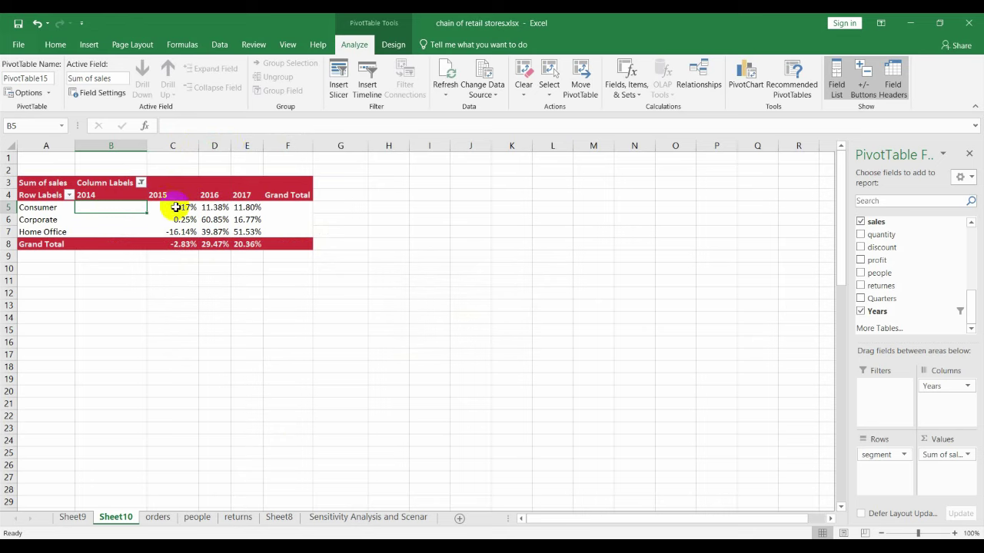
{"action": "mouse_move", "coordinate": [175, 208]}
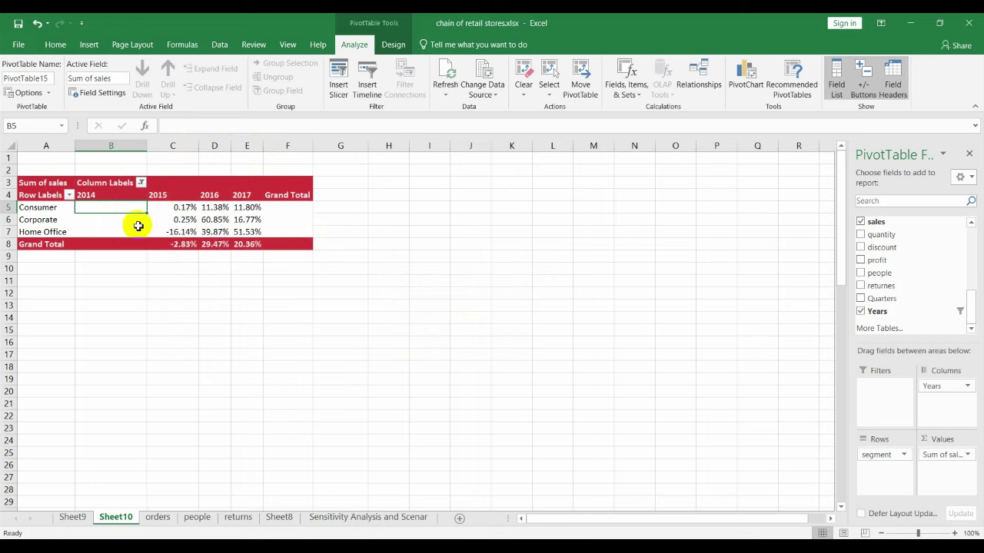
{"action": "left_click", "coordinate": [188, 220]}
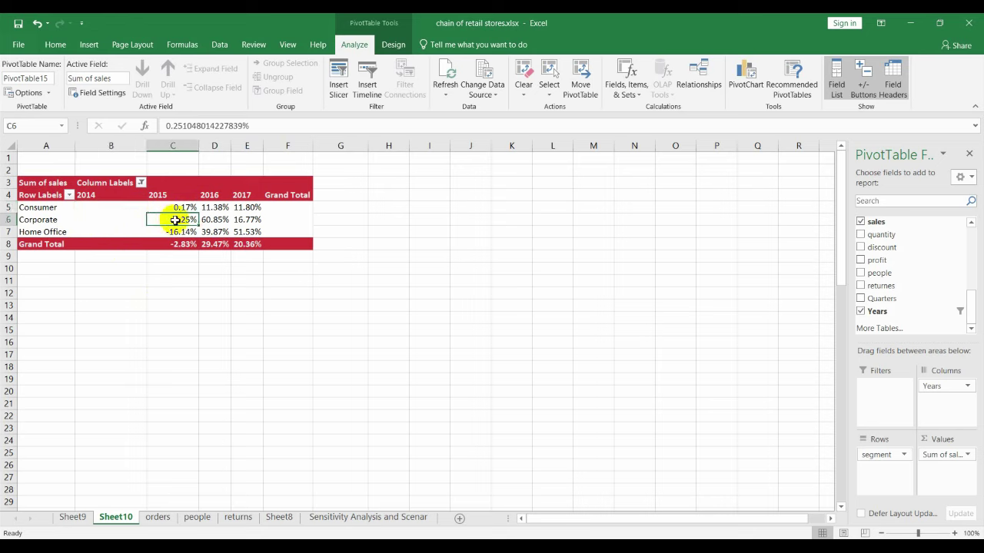
{"action": "mouse_move", "coordinate": [174, 220]}
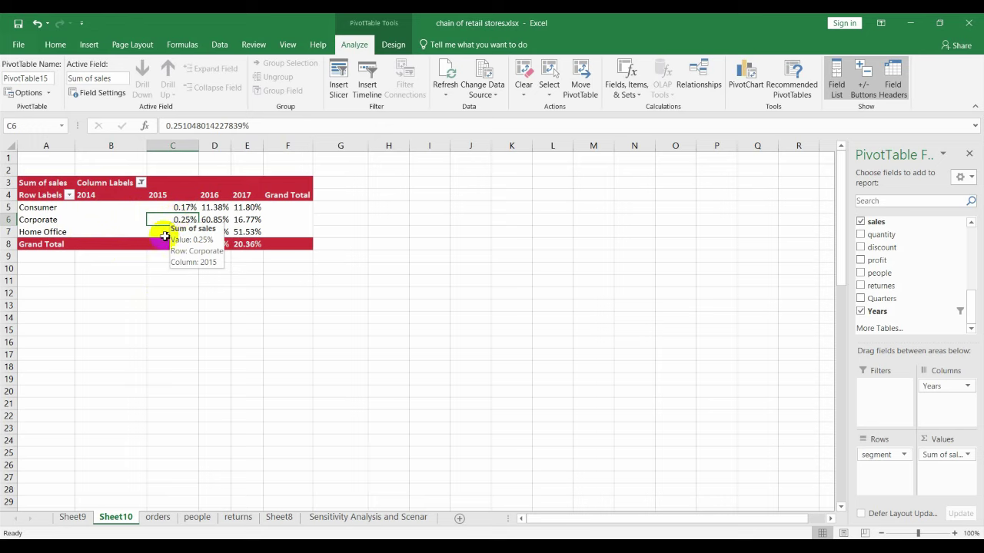
{"action": "left_click", "coordinate": [106, 235]}
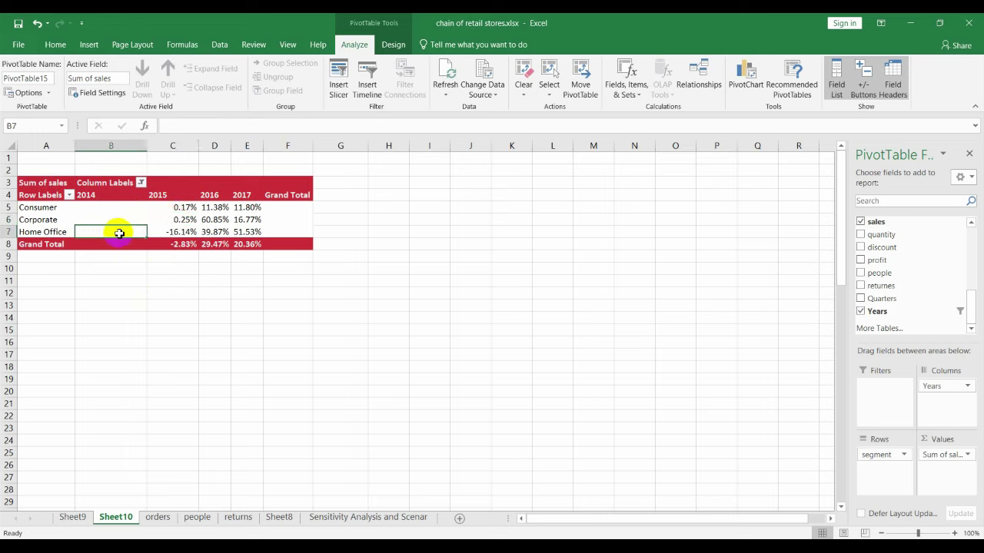
{"action": "left_click", "coordinate": [189, 233]}
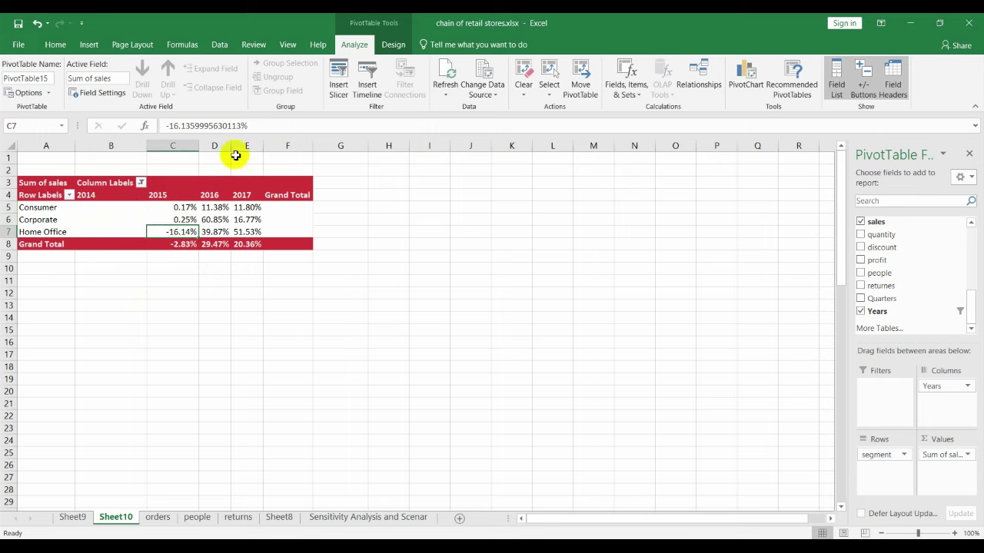
Widen columns D and E and check the Consumer and Corporate 2016 changes.
{"action": "left_click_drag", "start_coordinate": [232, 143], "coordinate": [336, 144]}
{"action": "left_click", "coordinate": [222, 209]}
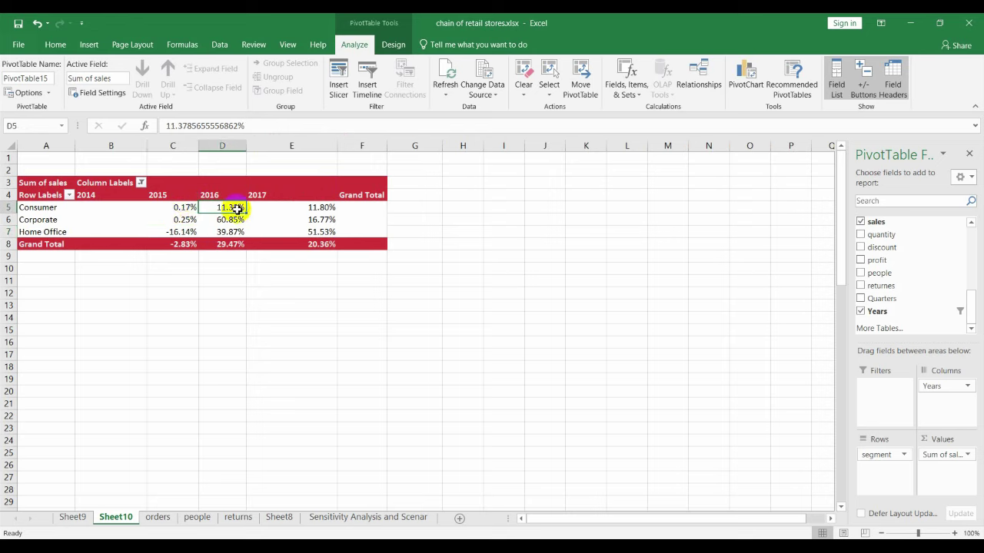
{"action": "mouse_move", "coordinate": [236, 209]}
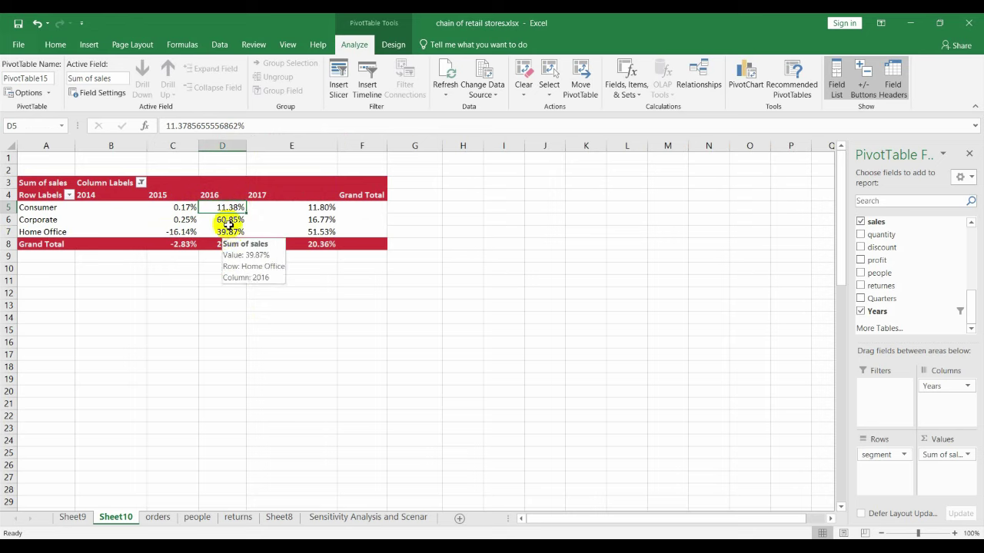
{"action": "left_click", "coordinate": [228, 222]}
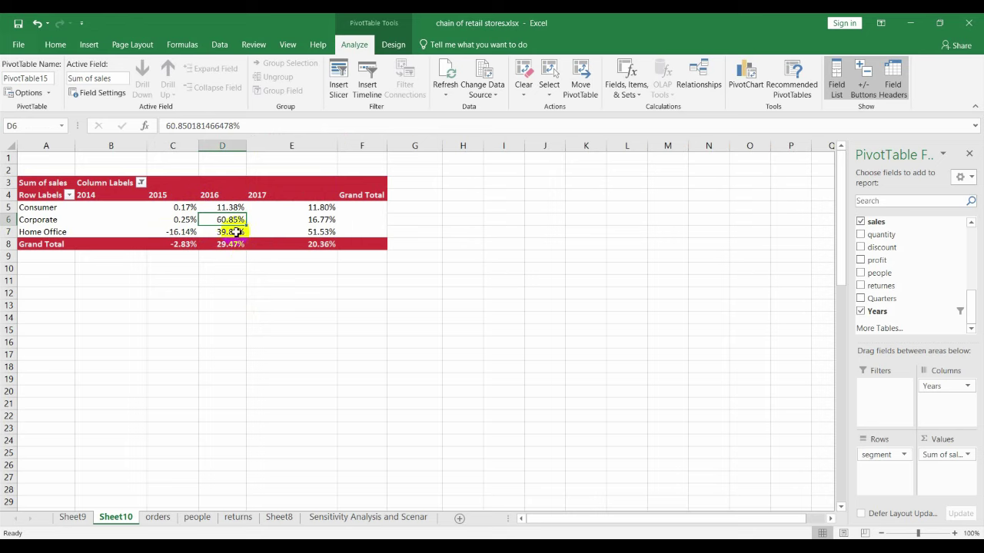
{"action": "mouse_move", "coordinate": [237, 221]}
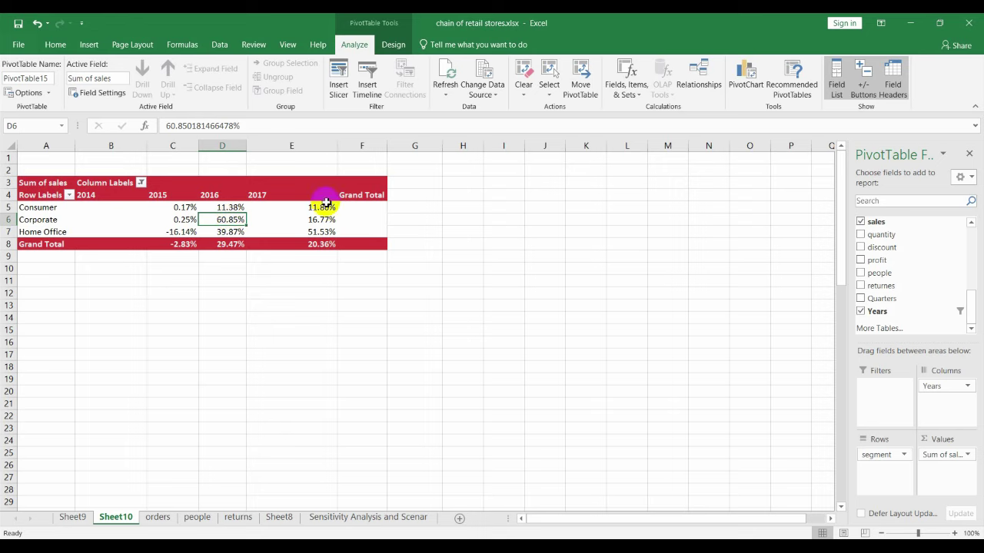
{"action": "mouse_move", "coordinate": [329, 234]}
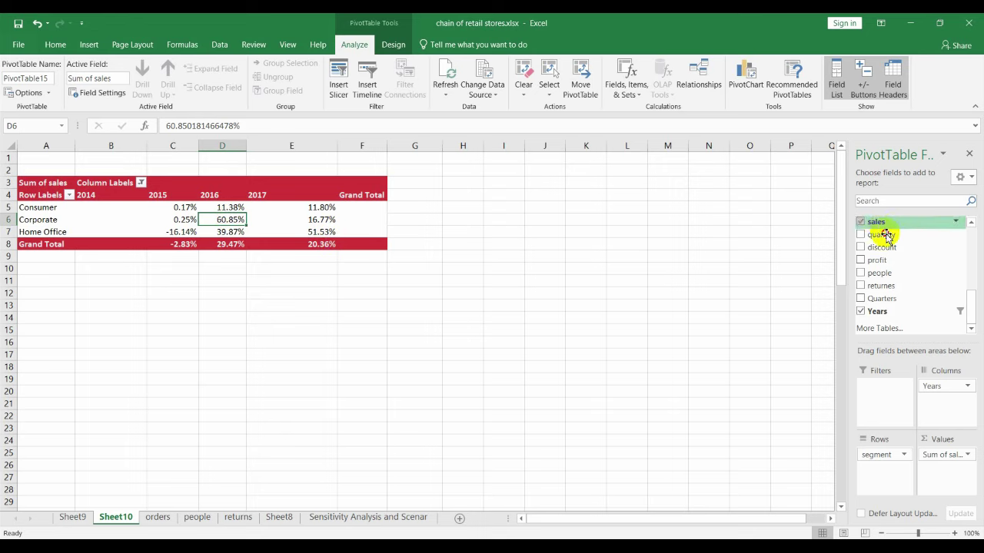
Add a second sales field to Values and show it as % of Column Total.
{"action": "left_click_drag", "start_coordinate": [886, 236], "coordinate": [948, 470]}
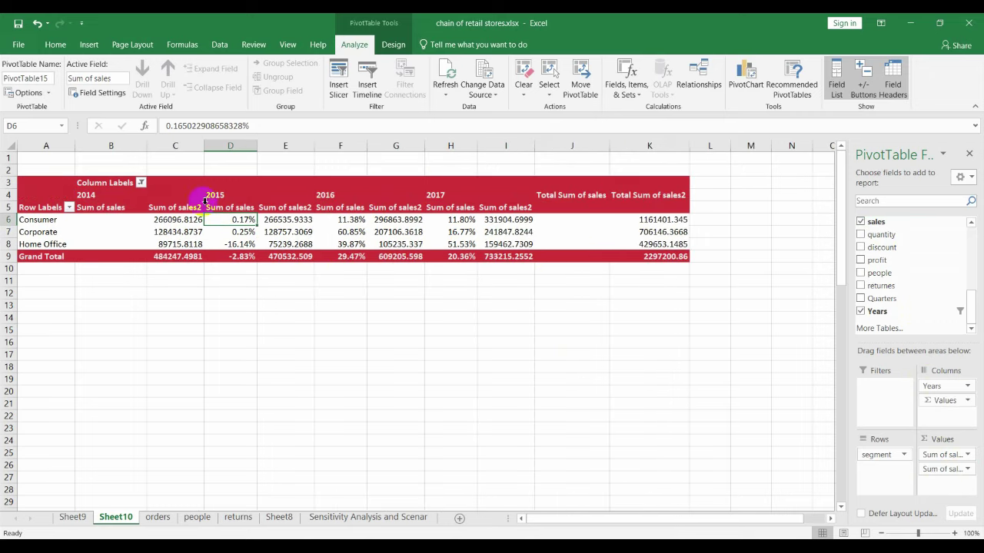
{"action": "left_click", "coordinate": [178, 221]}
{"action": "right_click", "coordinate": [177, 220]}
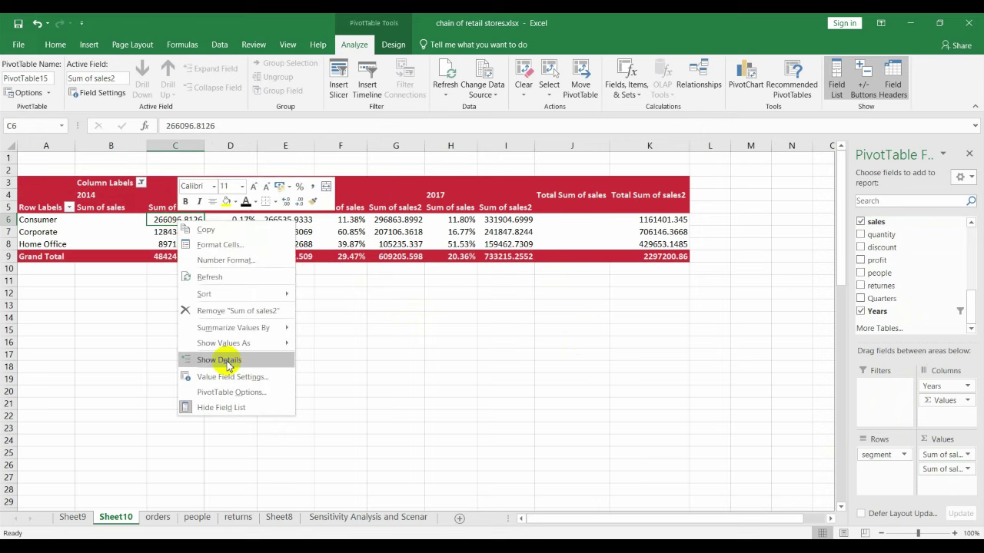
{"action": "mouse_move", "coordinate": [231, 343]}
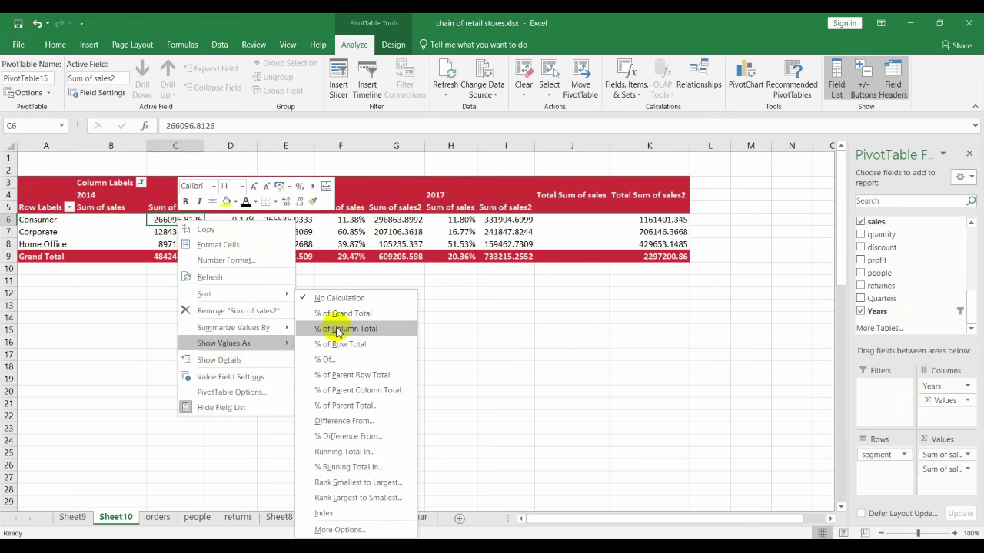
{"action": "left_click", "coordinate": [336, 330]}
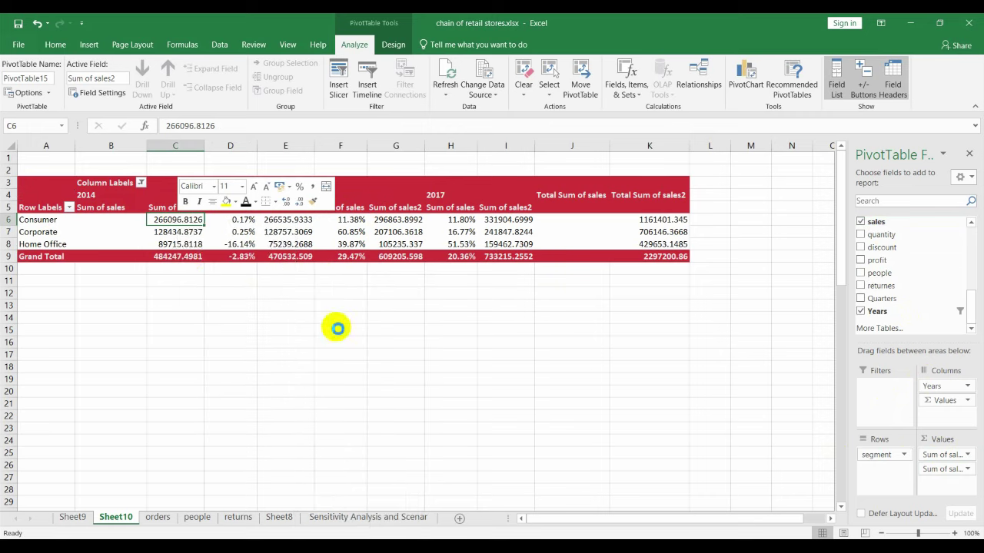
{"action": "left_click", "coordinate": [188, 260]}
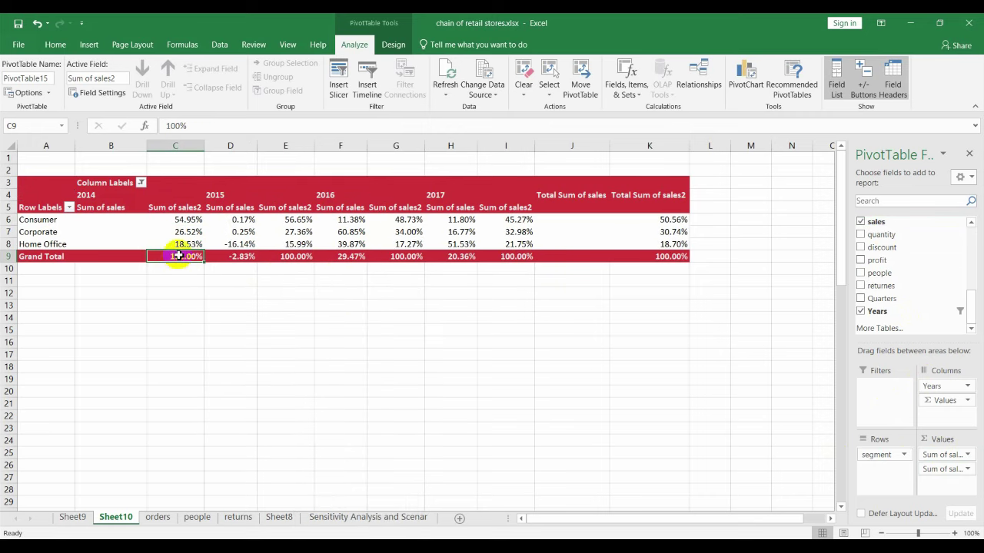
{"action": "left_click", "coordinate": [101, 209]}
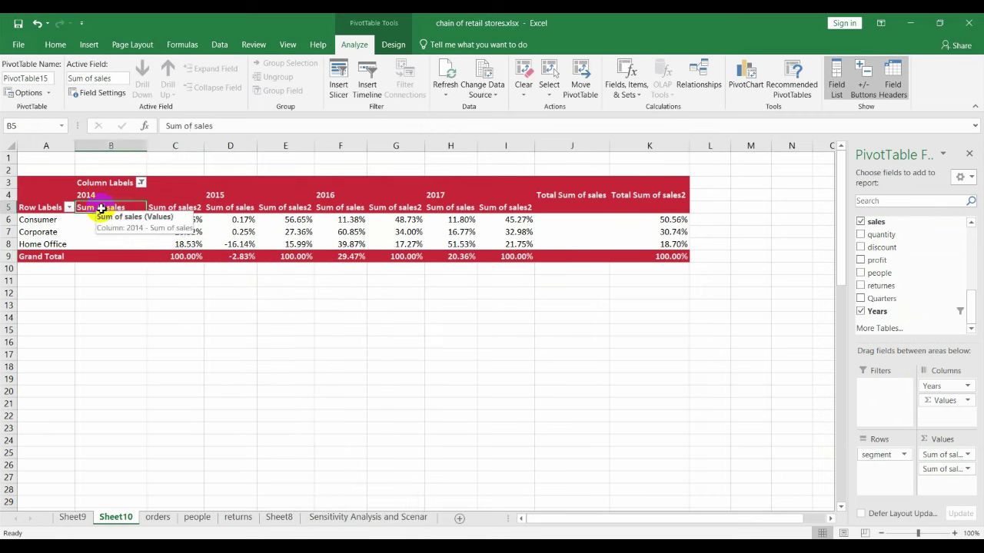
{"action": "type", "text": "% Yoy"}
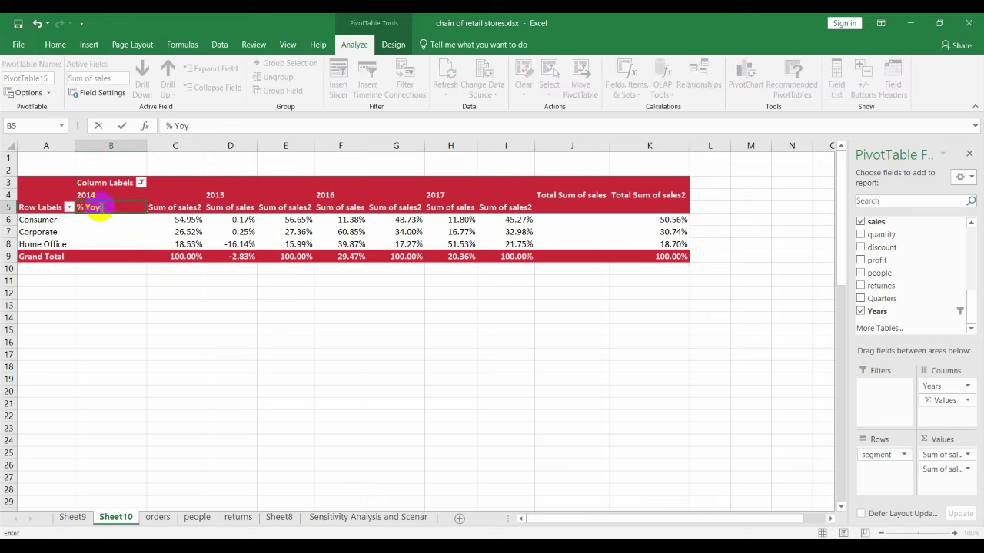
{"action": "key", "text": "Return"}
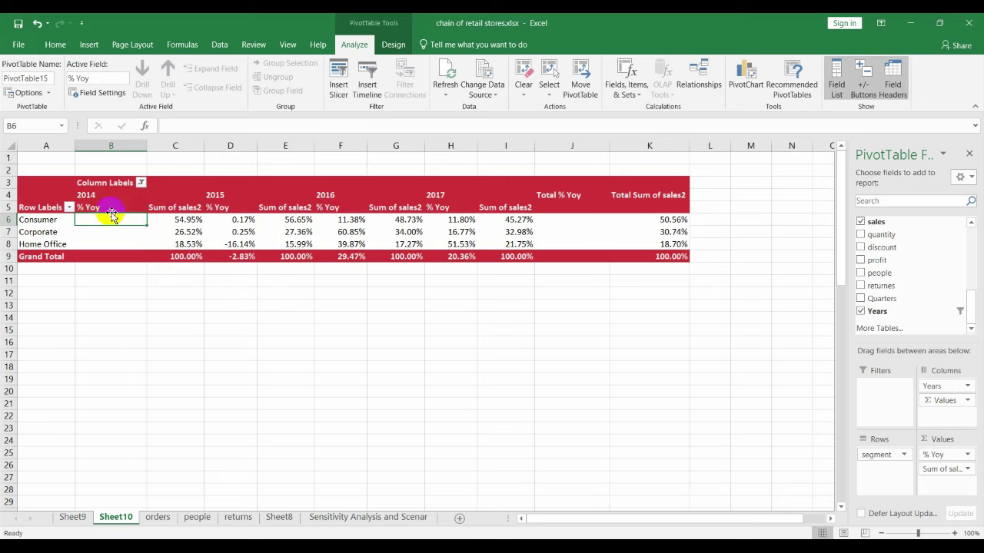
{"action": "left_click_drag", "start_coordinate": [111, 216], "coordinate": [119, 222]}
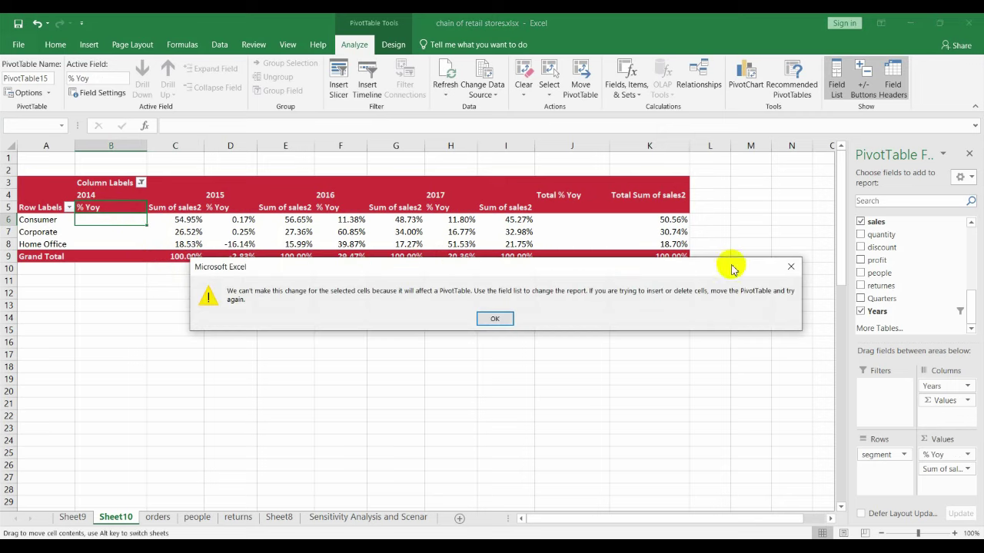
{"action": "left_click", "coordinate": [790, 269]}
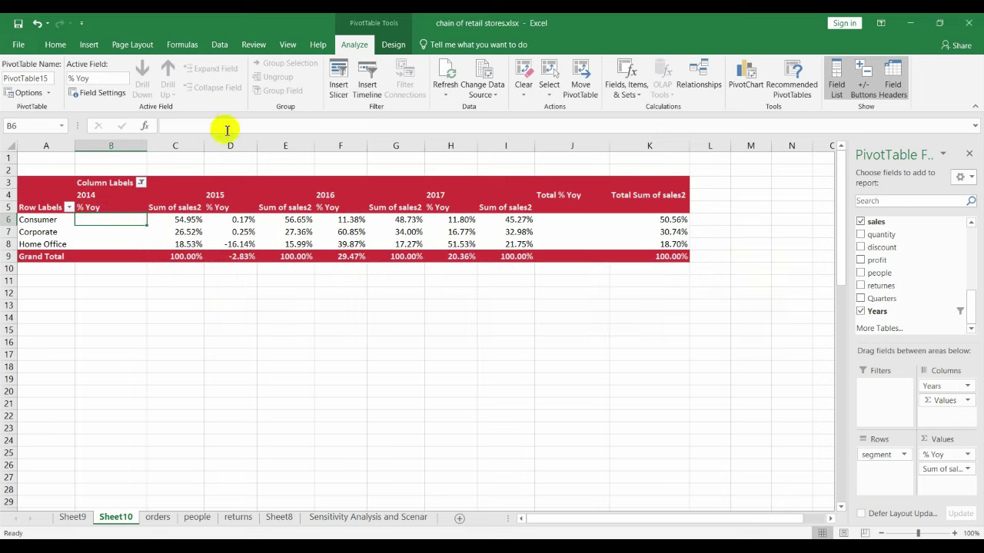
{"action": "left_click", "coordinate": [131, 207]}
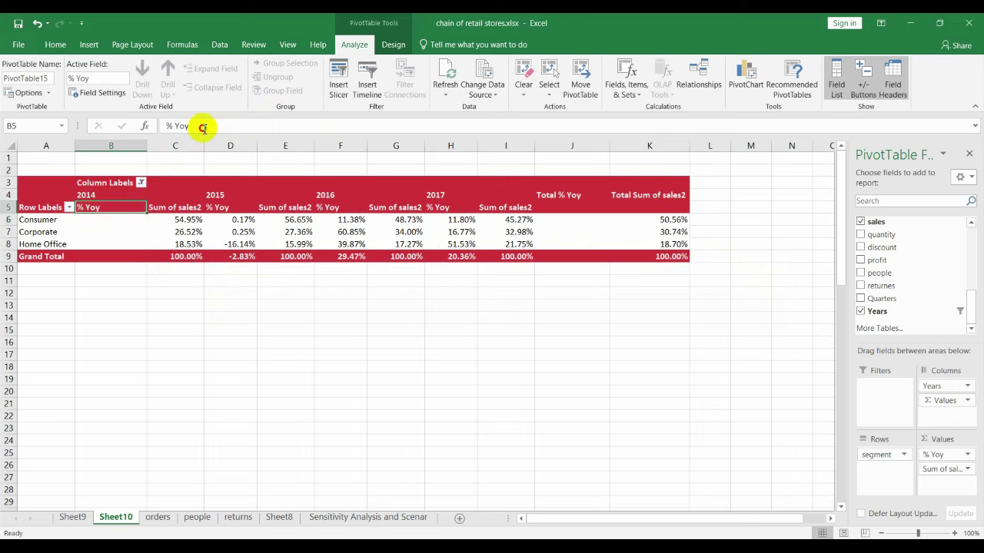
{"action": "left_click", "coordinate": [204, 127]}
{"action": "key", "text": "BackSpace"}
{"action": "type", "text": "Y"}
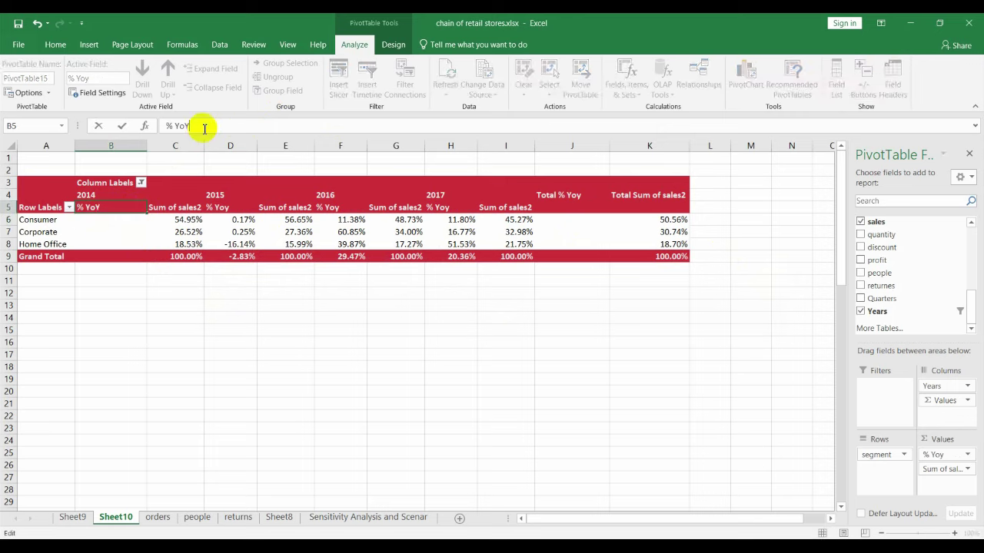
{"action": "key", "text": "Return"}
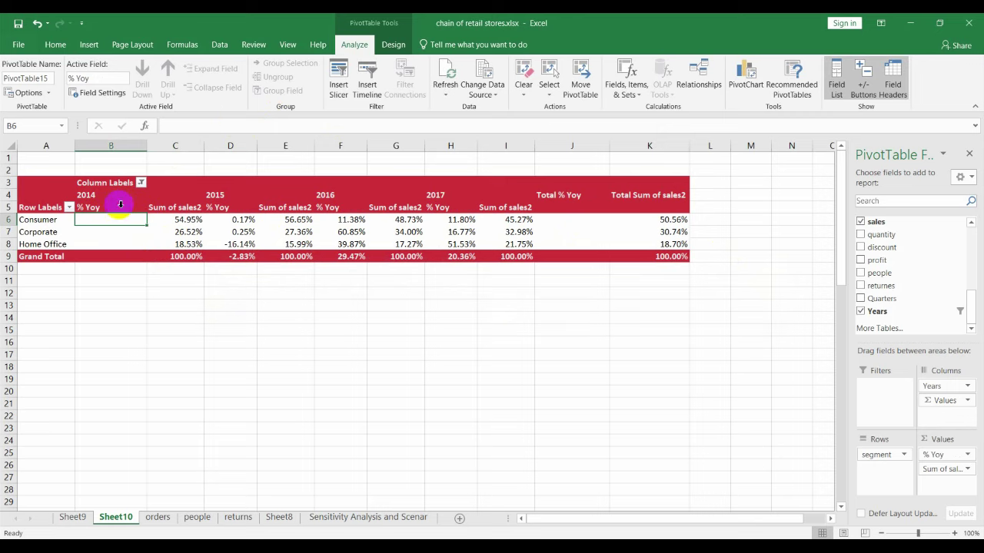
{"action": "left_click", "coordinate": [120, 204]}
{"action": "left_click", "coordinate": [200, 125]}
{"action": "type", "text": "Y"}
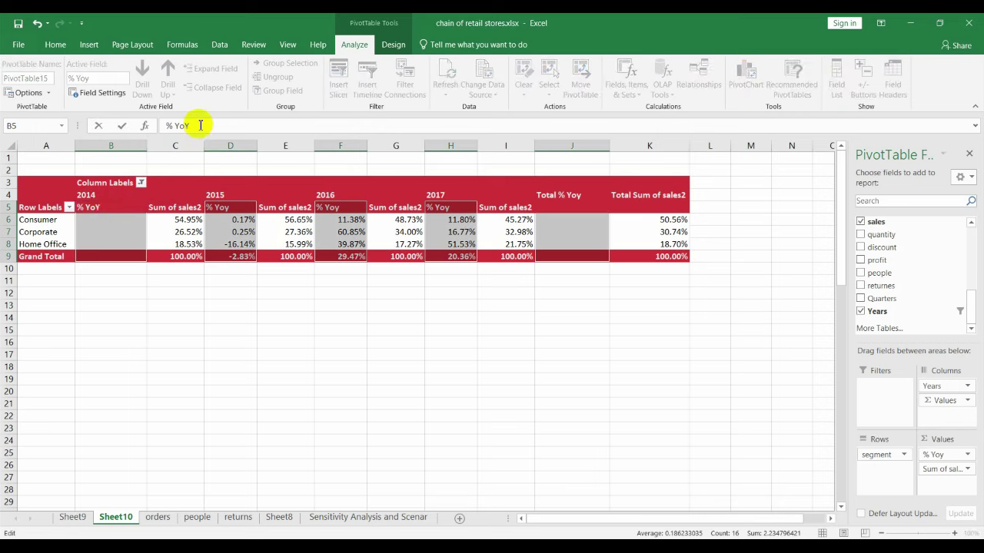
{"action": "key", "text": "Return"}
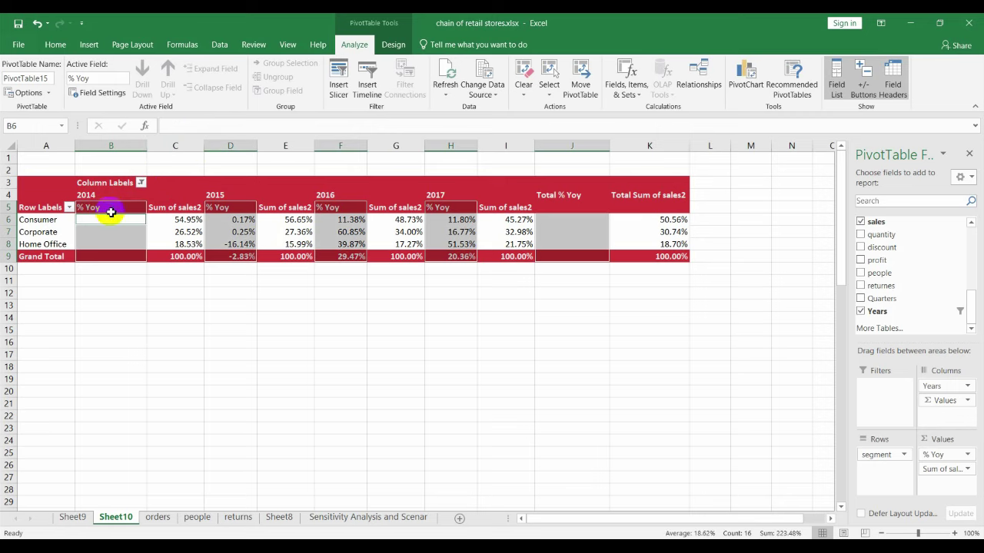
{"action": "left_click", "coordinate": [112, 209]}
{"action": "double_click", "coordinate": [112, 208]}
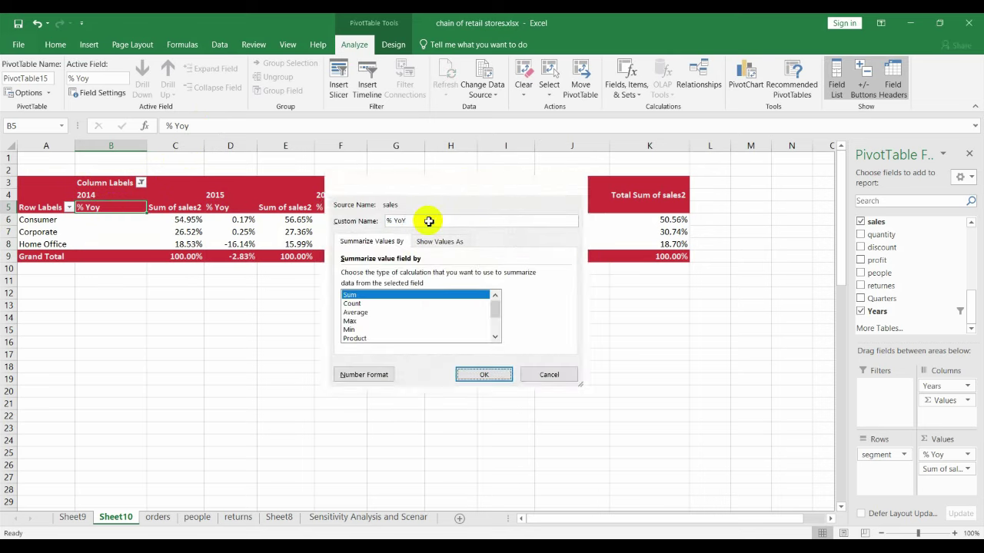
{"action": "key", "text": "Return"}
Rename the Sum of sales2 field header in C5 to '% to ttl'.
{"action": "left_click", "coordinate": [187, 208]}
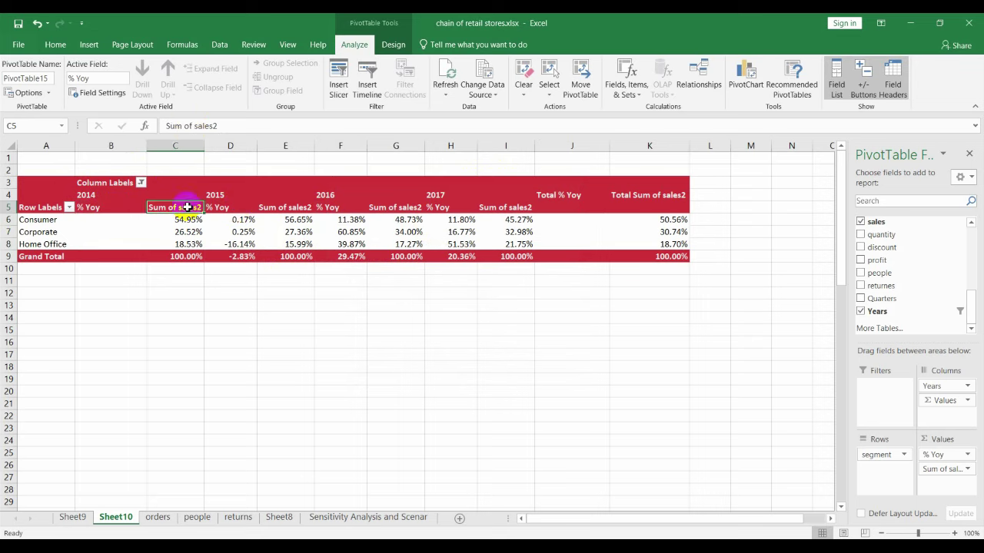
{"action": "left_click_drag", "start_coordinate": [163, 127], "coordinate": [253, 125]}
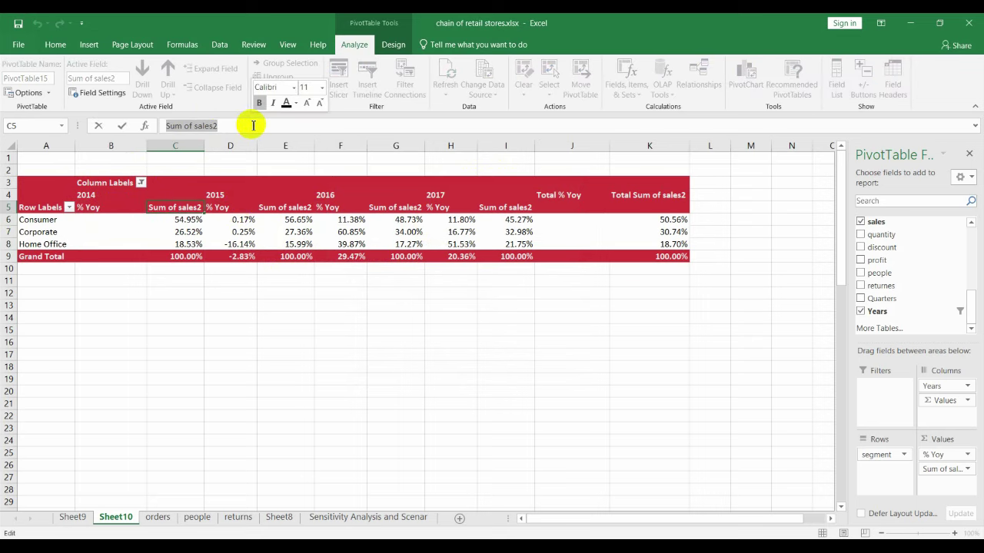
{"action": "type", "text": "% to tto"}
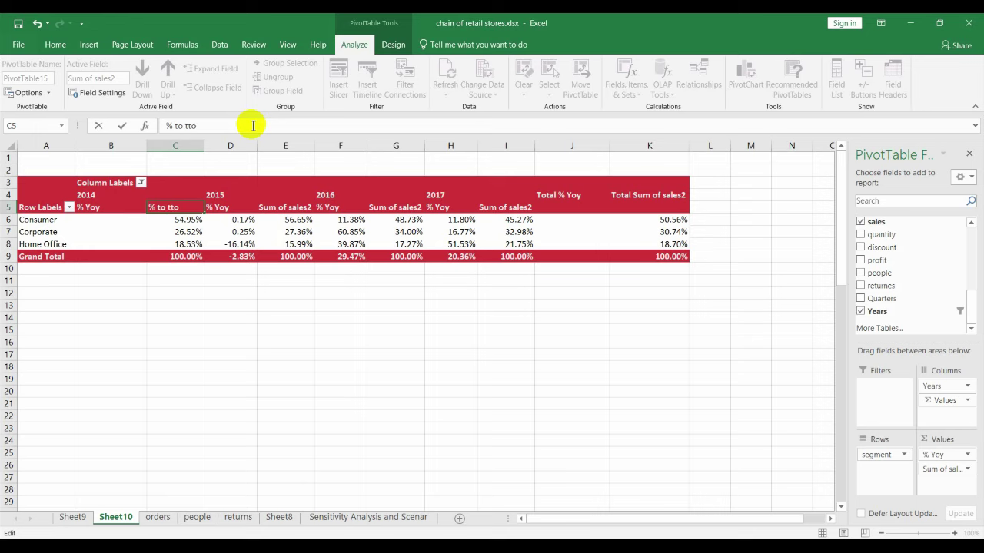
{"action": "type", "text": "l"}
{"action": "key", "text": "Return"}
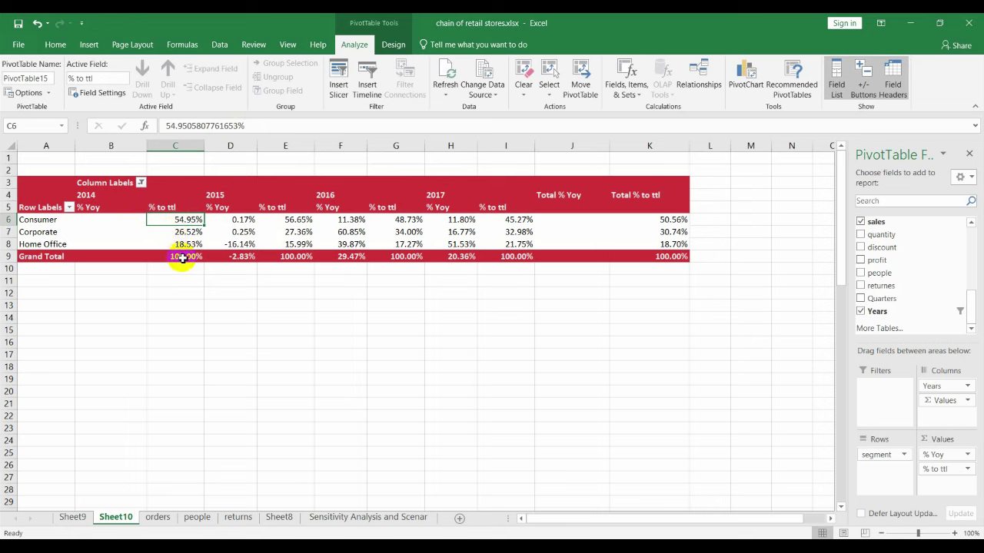
Check the Consumer % to ttl values for 2015–2017 and the 2016 % Yoy values.
{"action": "mouse_move", "coordinate": [178, 219]}
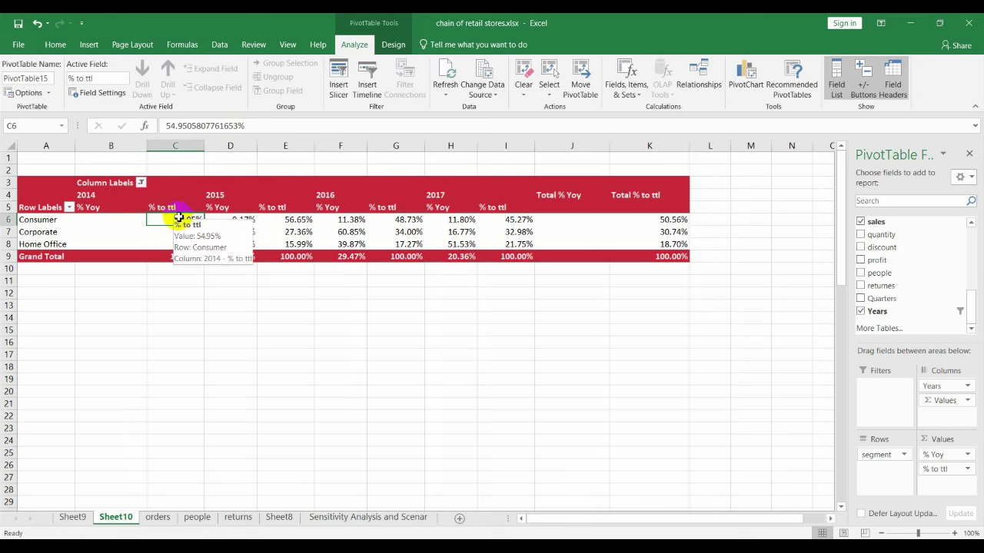
{"action": "left_click", "coordinate": [284, 218]}
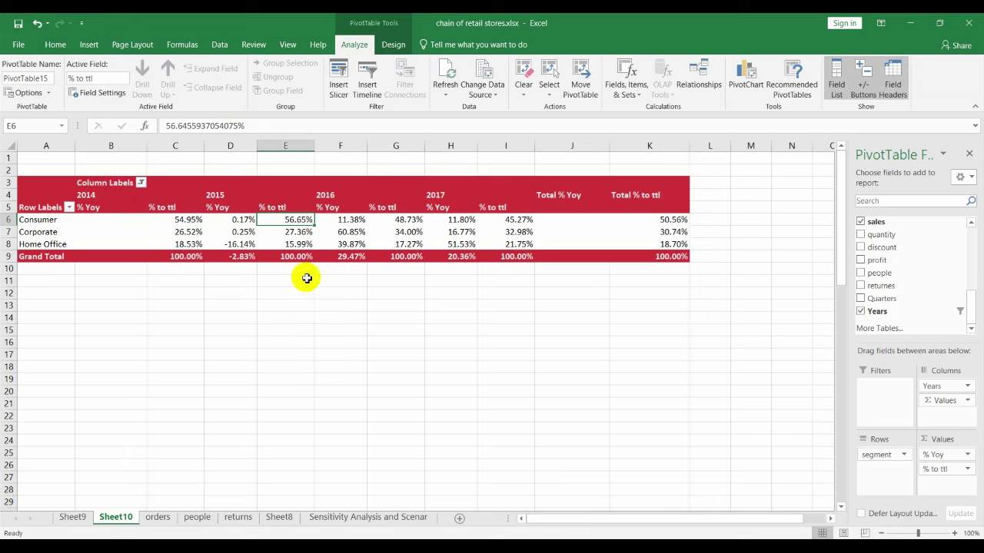
{"action": "left_click", "coordinate": [405, 219]}
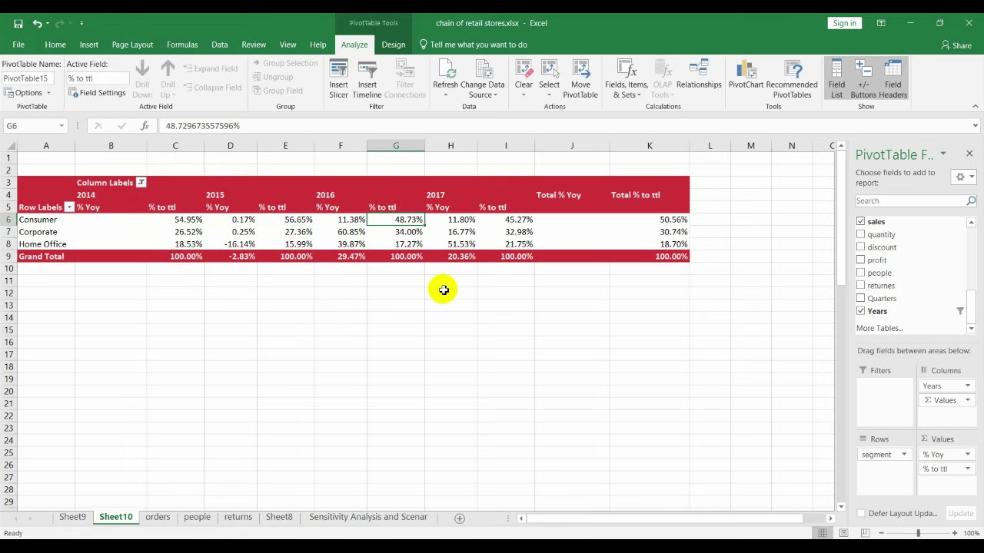
{"action": "left_click", "coordinate": [527, 221]}
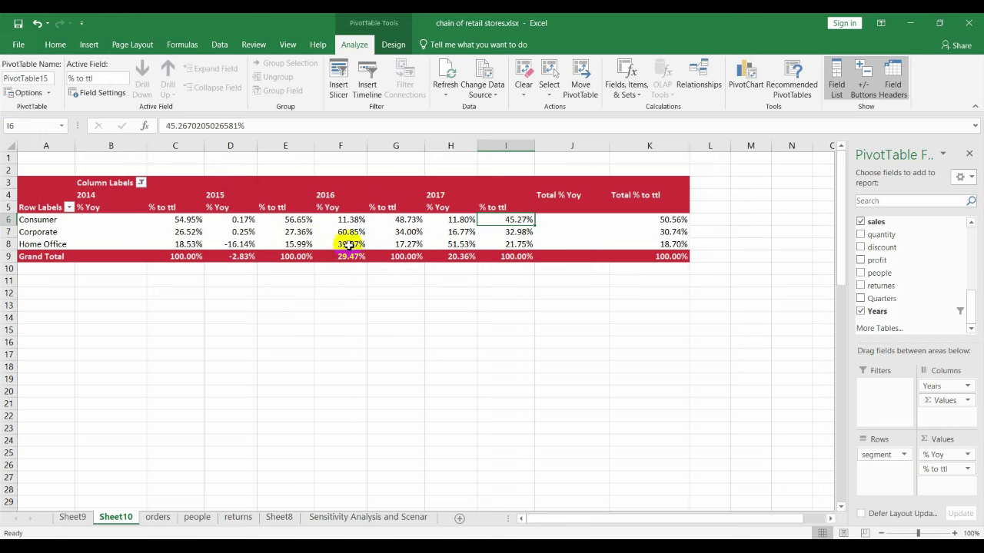
{"action": "left_click", "coordinate": [344, 245]}
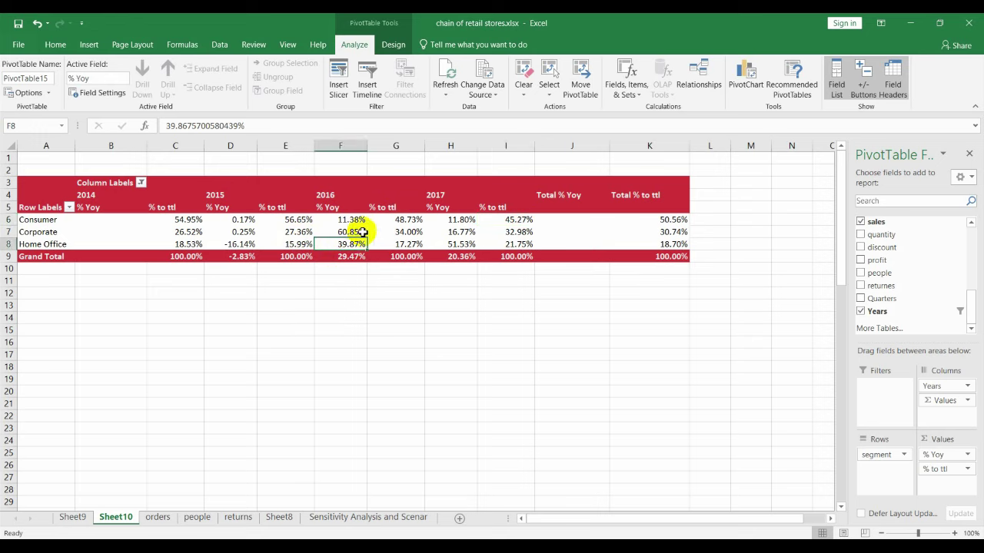
{"action": "left_click", "coordinate": [362, 232]}
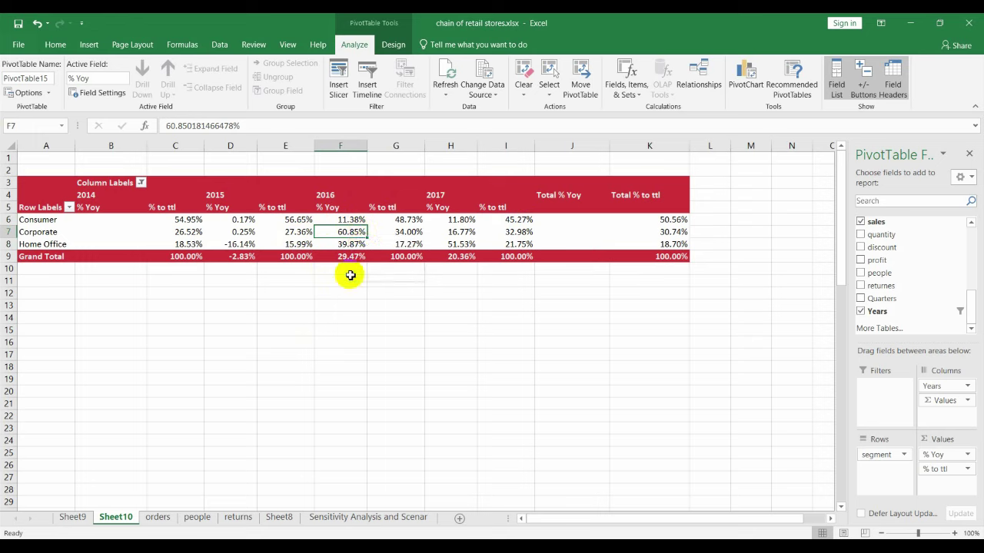
Fill the 2016 grand total % Yoy cell yellow and try changing its font colour.
{"action": "left_click", "coordinate": [354, 256]}
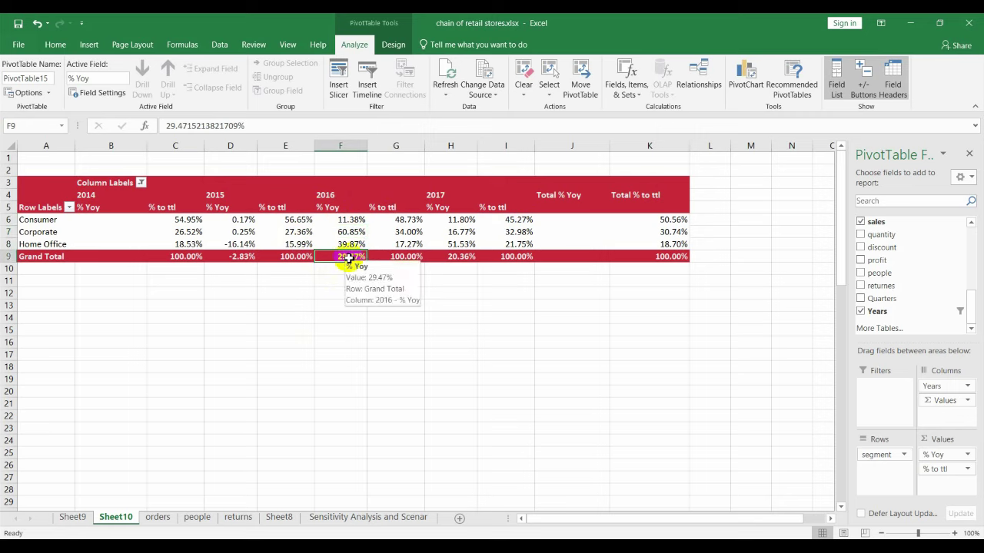
{"action": "left_click", "coordinate": [55, 46]}
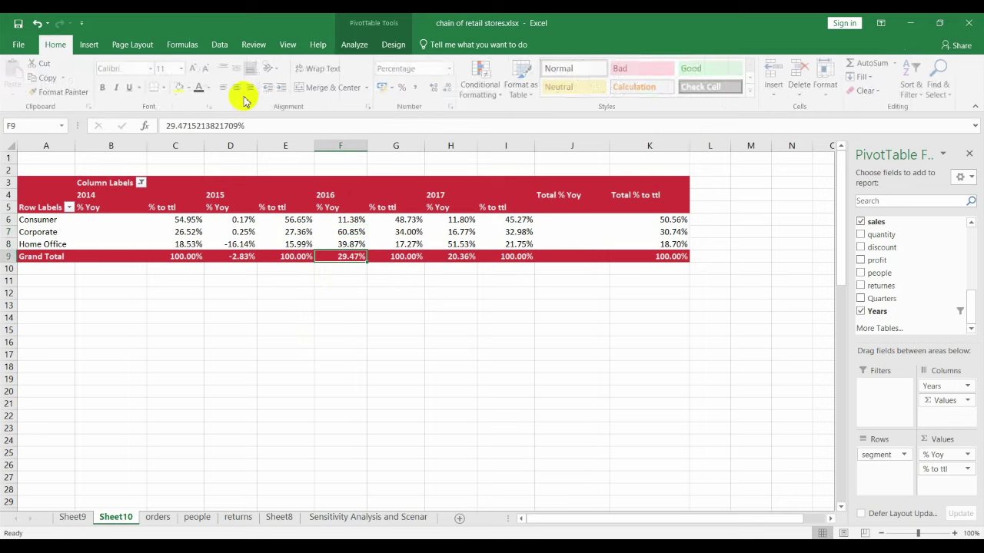
{"action": "left_click", "coordinate": [180, 86]}
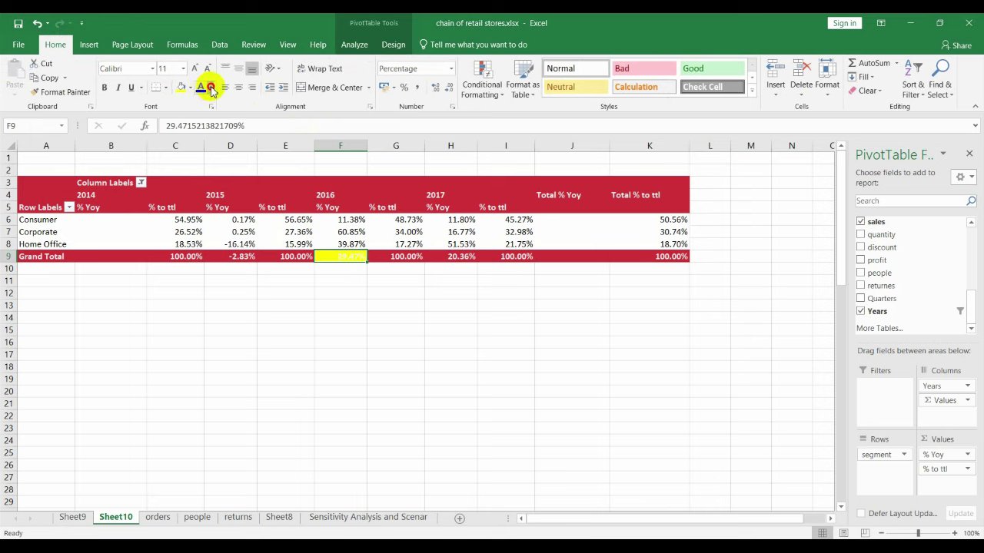
{"action": "left_click", "coordinate": [211, 87]}
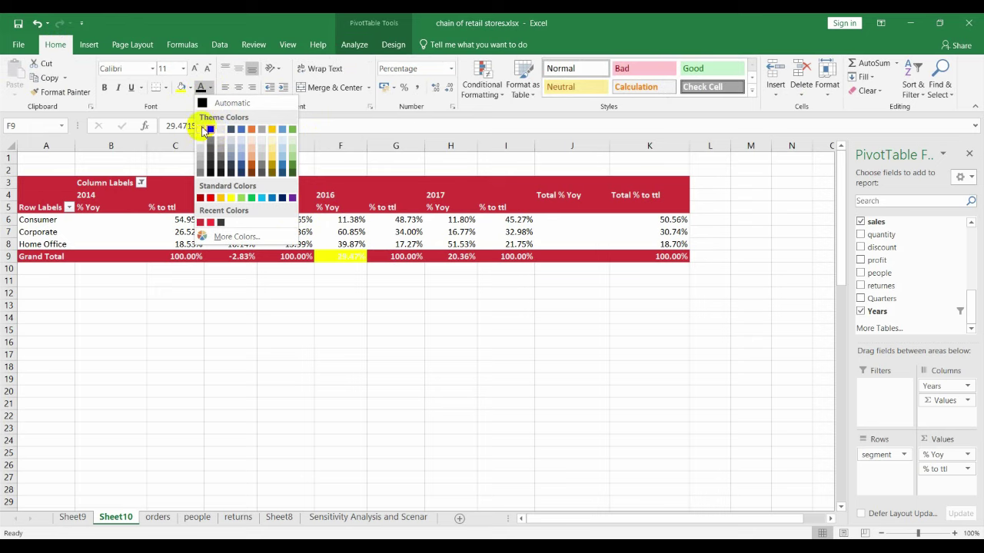
{"action": "left_click", "coordinate": [209, 130]}
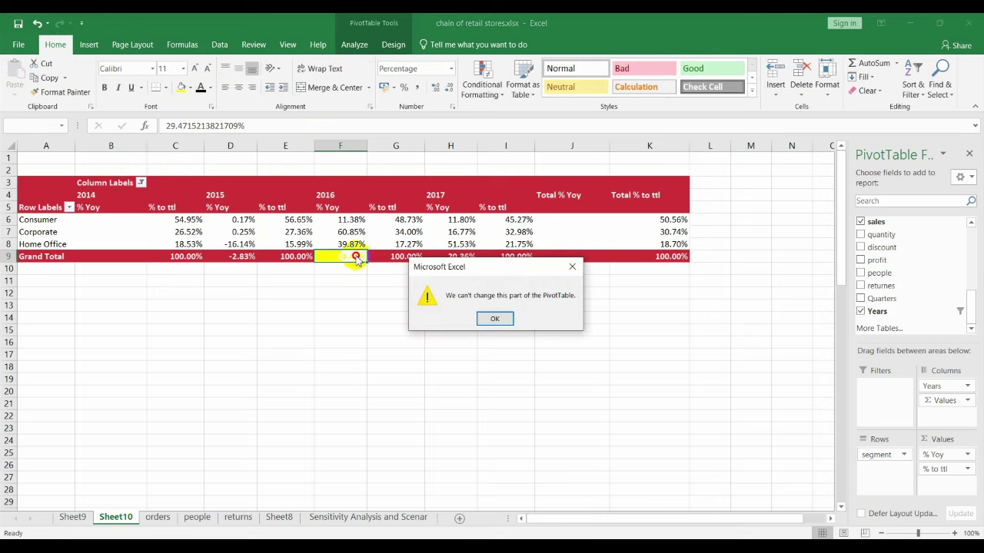
Dismiss the pivot table error and undo back to the Sum of sales2 headers.
{"action": "left_click", "coordinate": [502, 322]}
{"action": "left_click", "coordinate": [499, 320]}
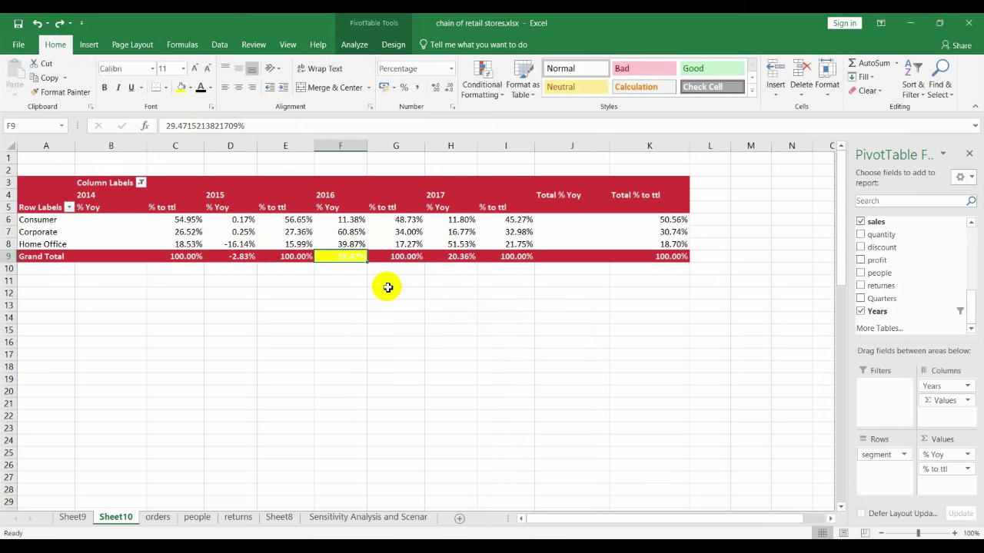
{"action": "key", "text": "ctrl+z"}
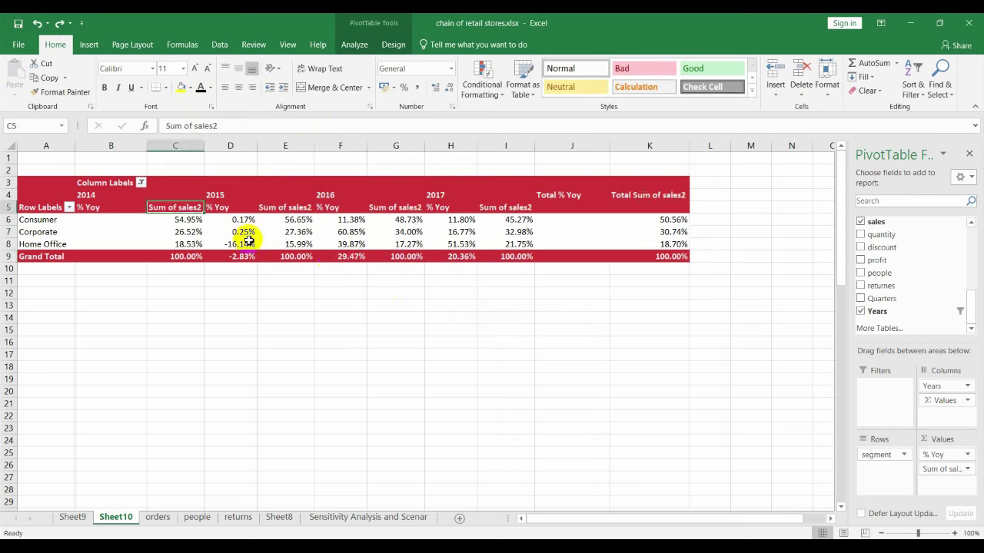
Redo the % to ttl rename, then create a new orders pivot table on Sheet11.
{"action": "key", "text": "ctrl+y"}
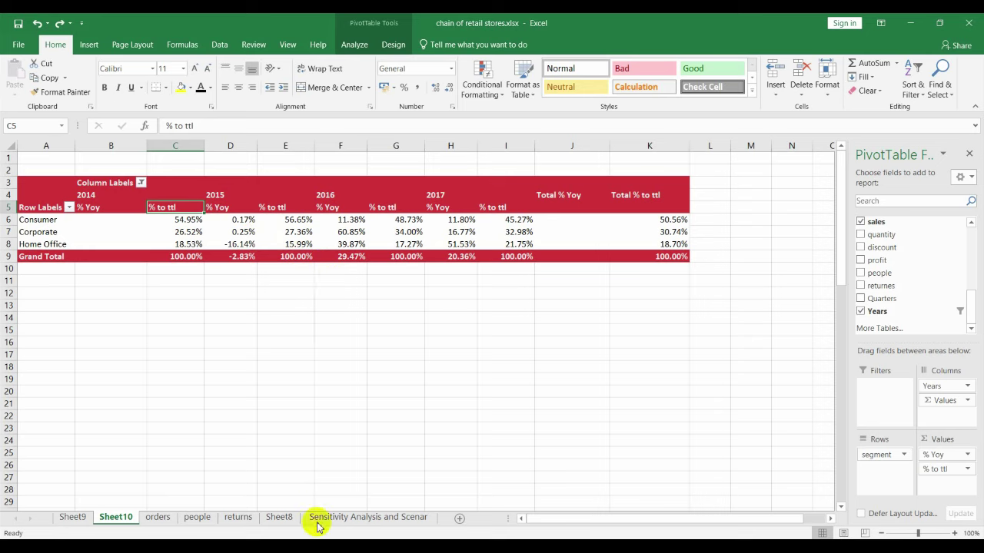
{"action": "left_click", "coordinate": [159, 517]}
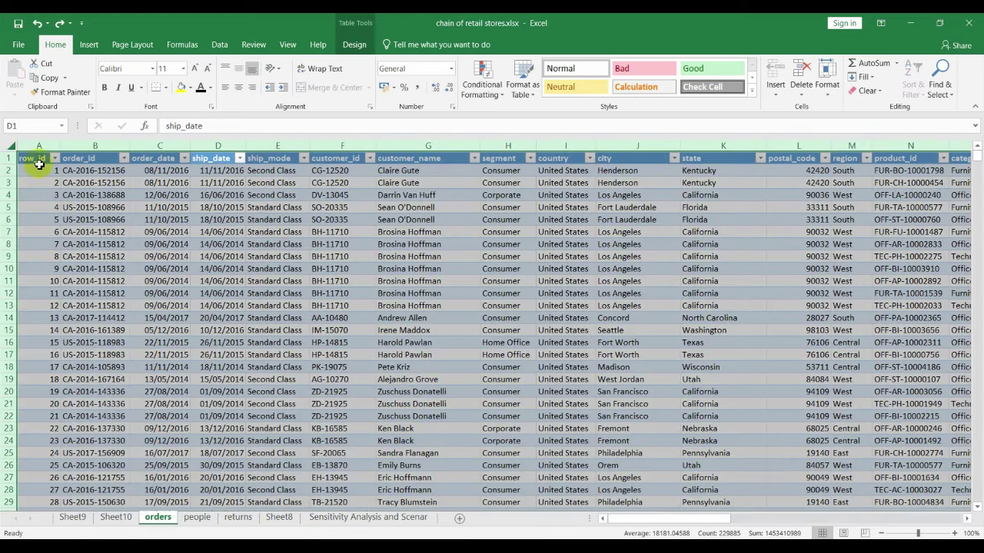
{"action": "left_click", "coordinate": [86, 44]}
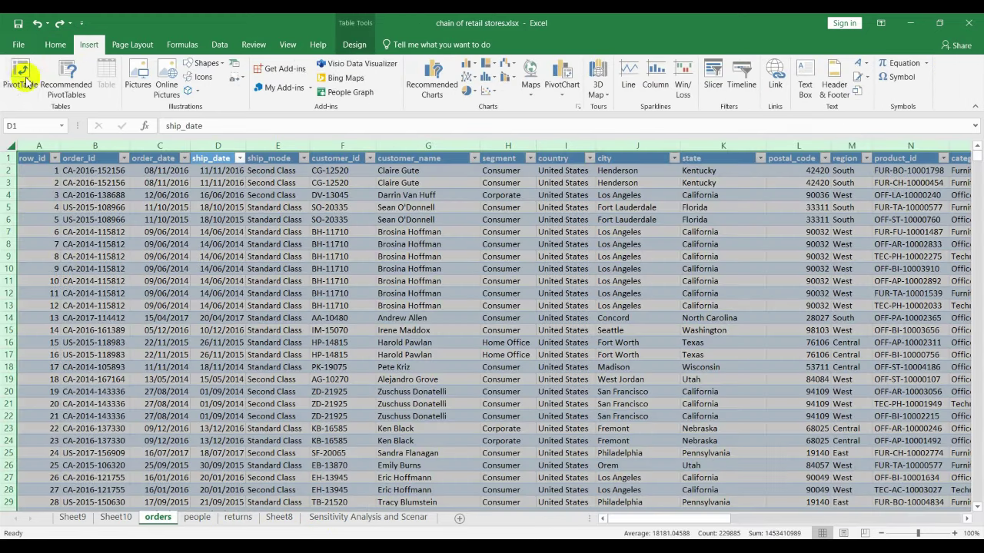
{"action": "left_click", "coordinate": [19, 76]}
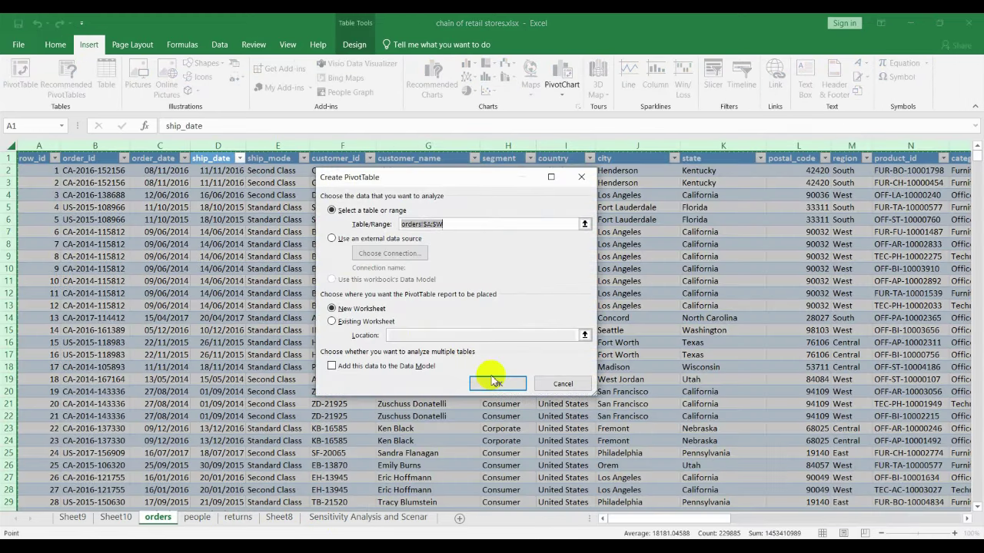
{"action": "left_click", "coordinate": [498, 384]}
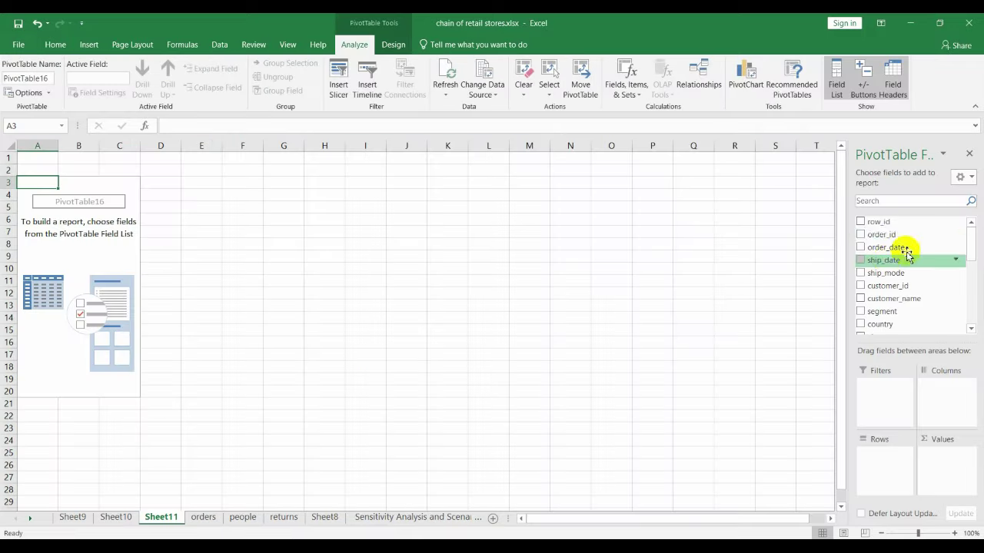
Drop order_id and put order_date as Years and Quarters rows with Sum of sales as values.
{"action": "left_click_drag", "start_coordinate": [882, 234], "coordinate": [882, 465]}
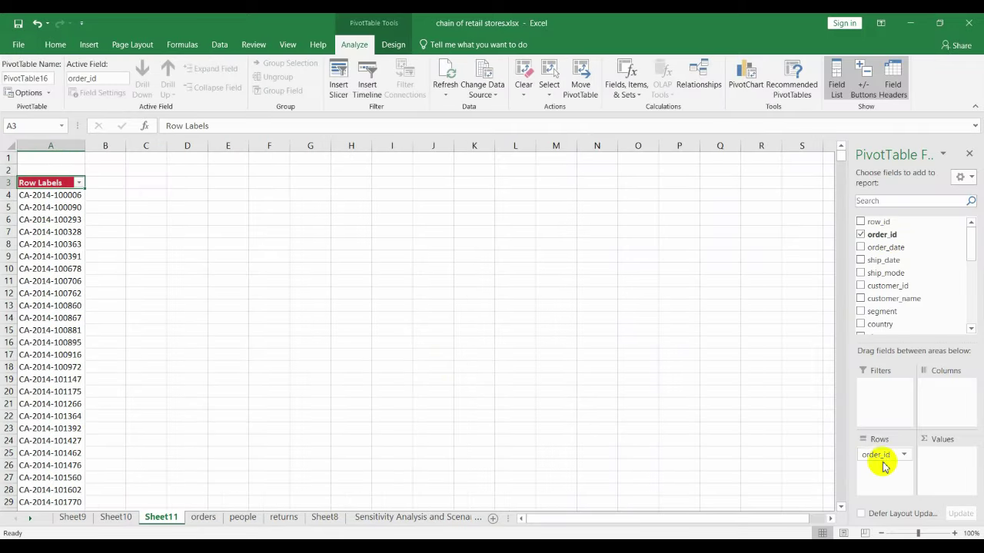
{"action": "mouse_move", "coordinate": [972, 258]}
{"action": "left_mouse_down"}
{"action": "mouse_move", "coordinate": [973, 300]}
{"action": "mouse_move", "coordinate": [971, 232]}
{"action": "left_mouse_up"}
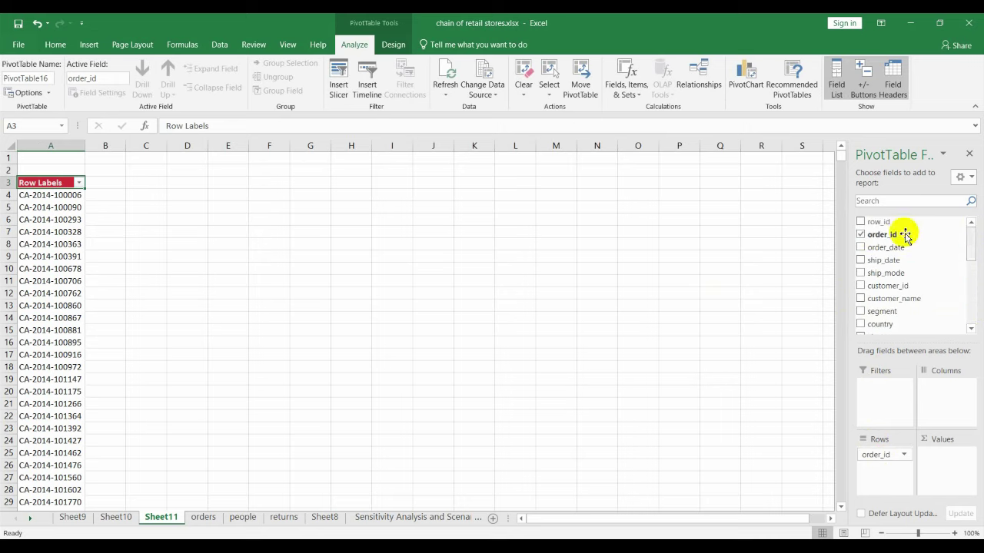
{"action": "left_click", "coordinate": [860, 235]}
{"action": "left_click_drag", "start_coordinate": [873, 247], "coordinate": [894, 461]}
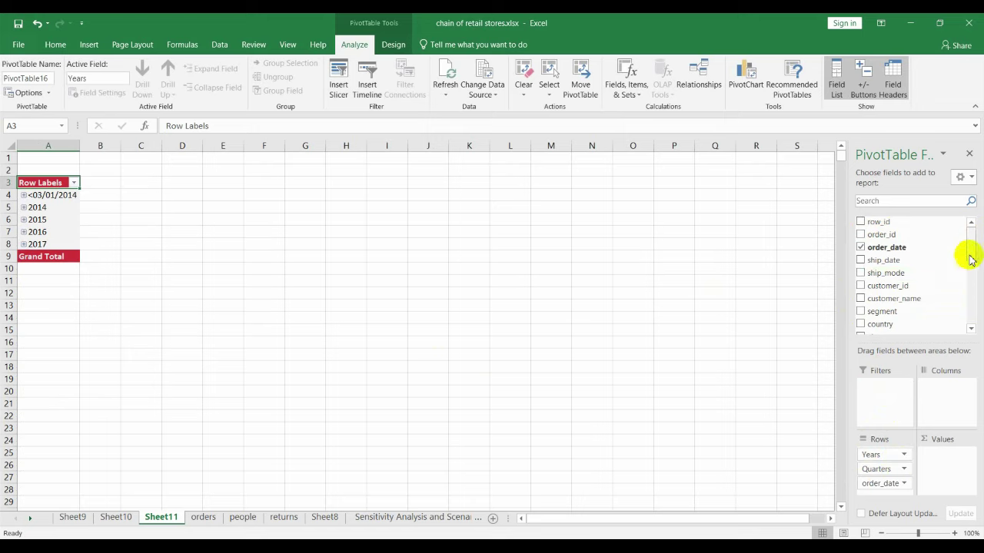
{"action": "left_click_drag", "start_coordinate": [970, 257], "coordinate": [973, 319]}
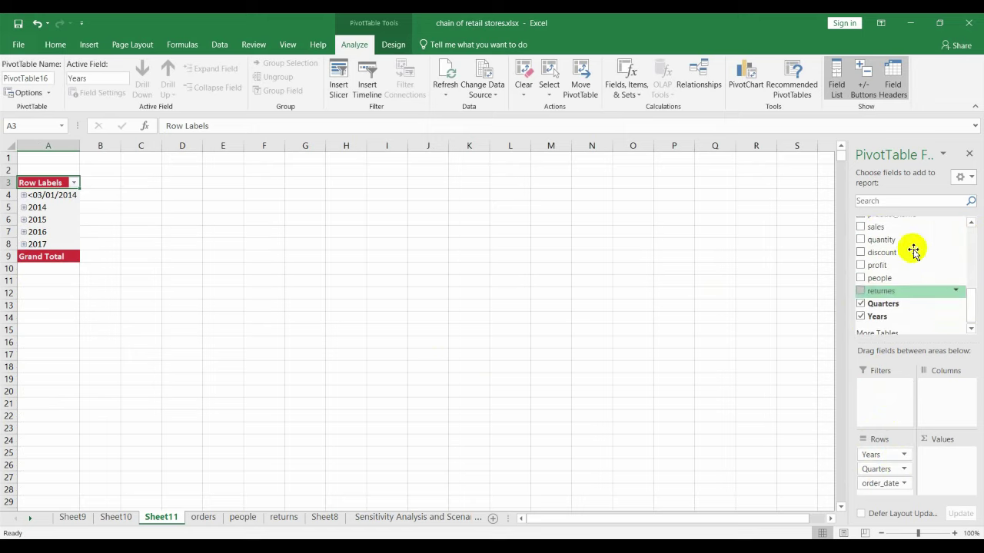
{"action": "left_click_drag", "start_coordinate": [876, 227], "coordinate": [950, 459]}
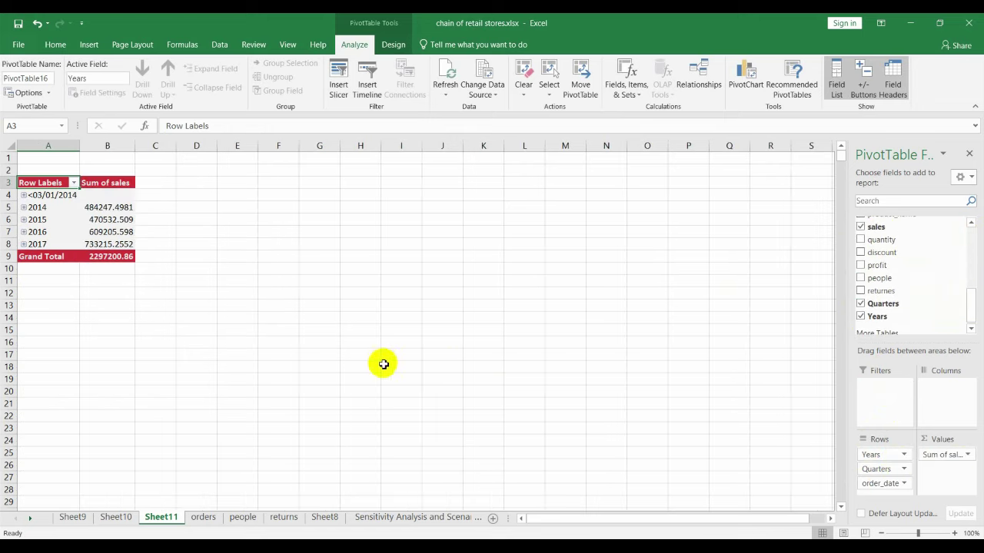
Filter the year rows to exclude <03/01/2014 and >31/12/2017, leaving 2014–2017 sales.
{"action": "left_click", "coordinate": [74, 182]}
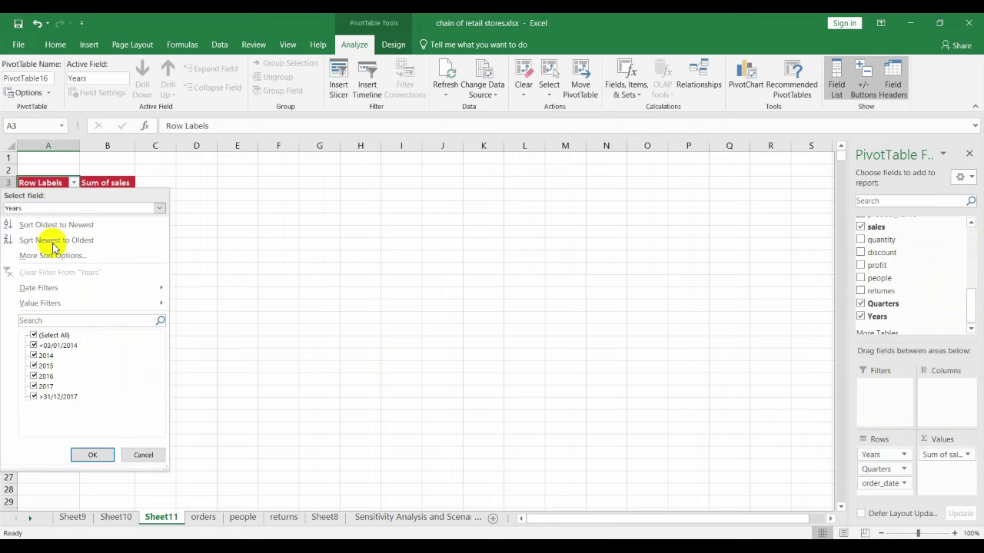
{"action": "left_click", "coordinate": [33, 397]}
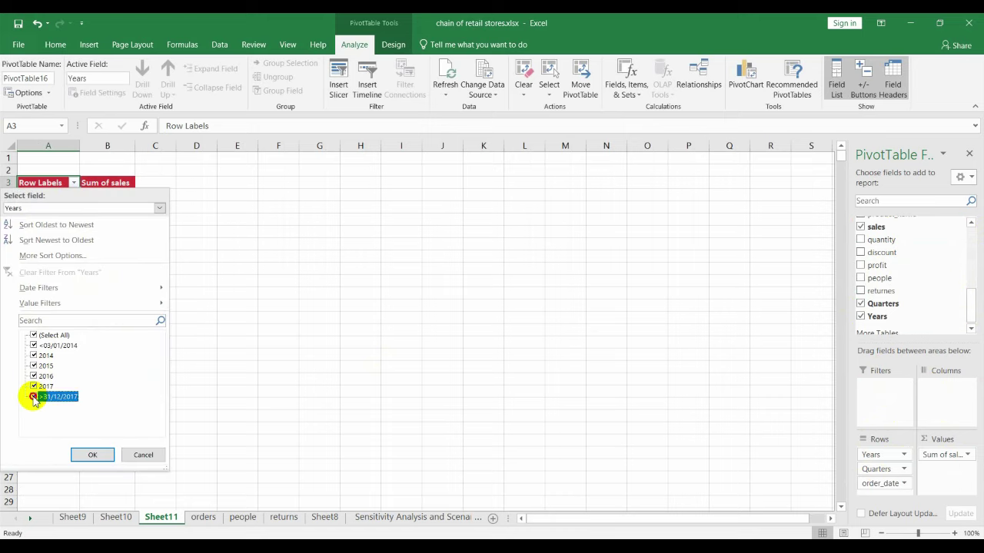
{"action": "left_click", "coordinate": [34, 345]}
{"action": "left_click", "coordinate": [92, 454]}
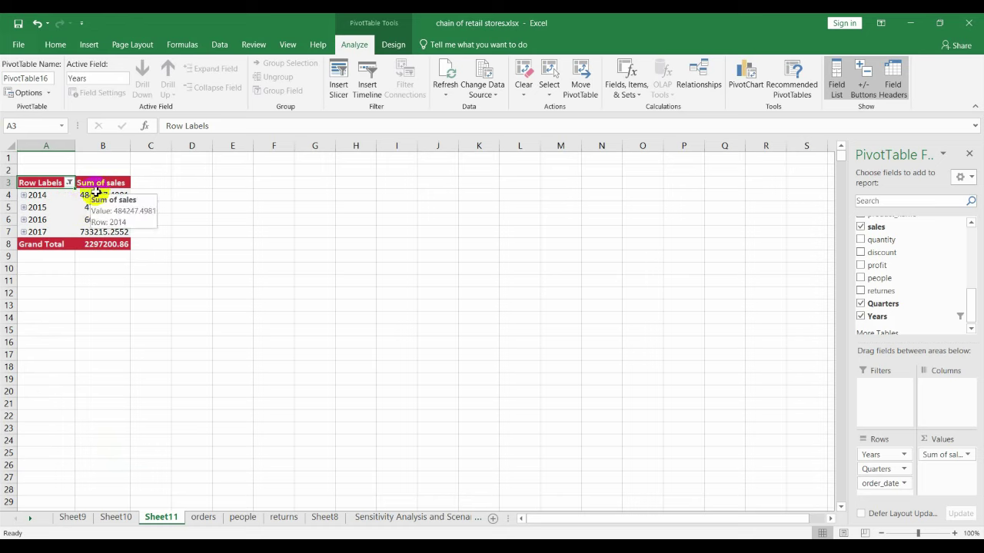
{"action": "left_click", "coordinate": [95, 192]}
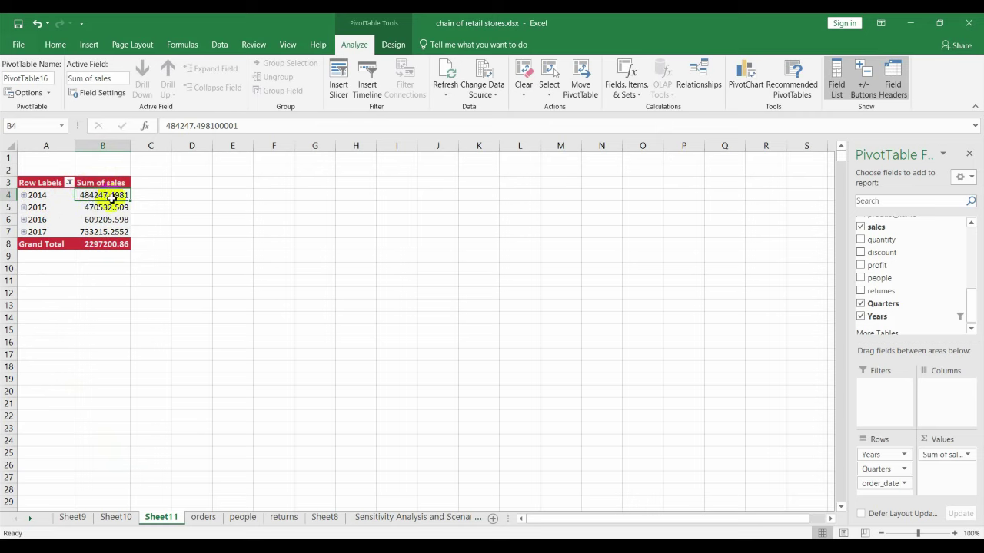
Insert a Line PivotChart plotting the yearly sum of sales from the Sheet11 pivot.
{"action": "left_click", "coordinate": [87, 45]}
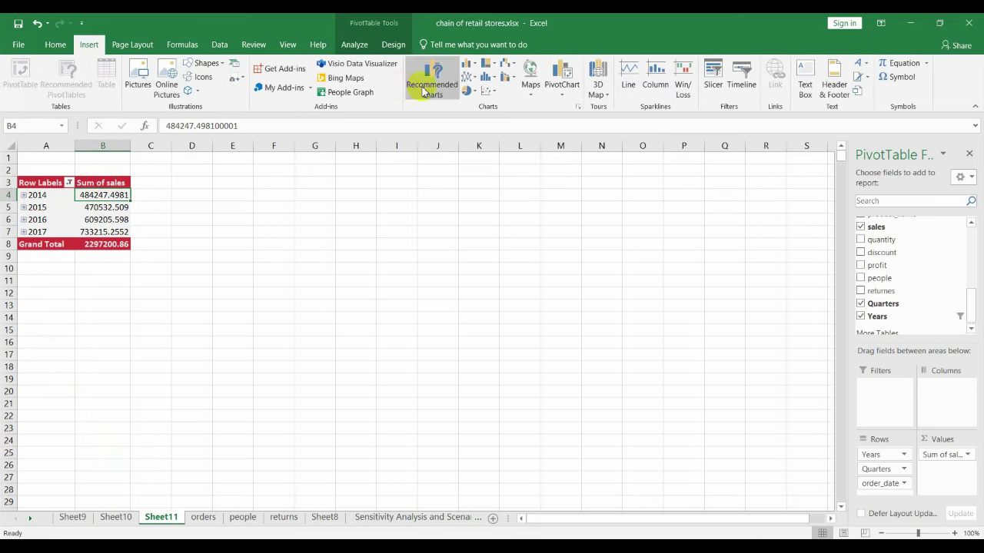
{"action": "left_click", "coordinate": [562, 93]}
{"action": "left_click", "coordinate": [569, 109]}
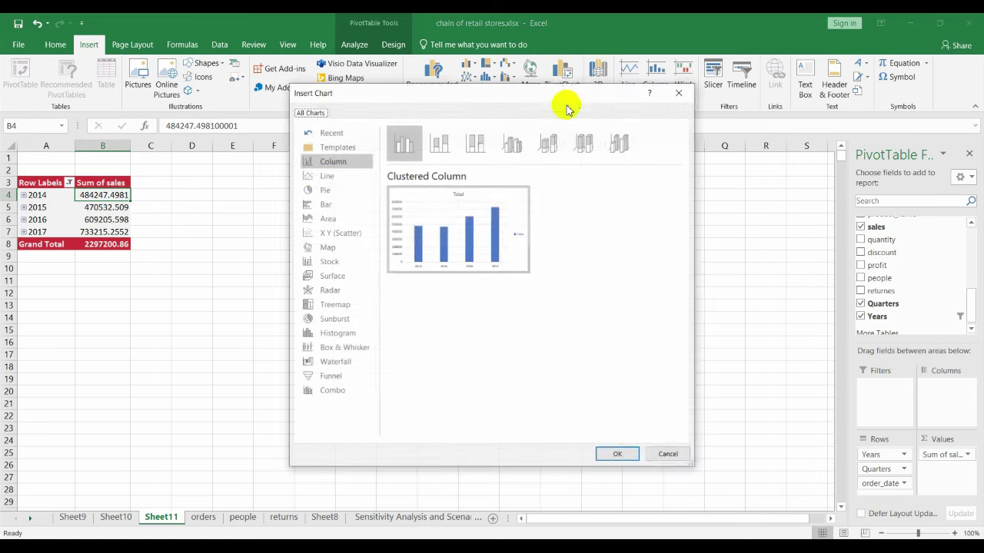
{"action": "left_click", "coordinate": [319, 177]}
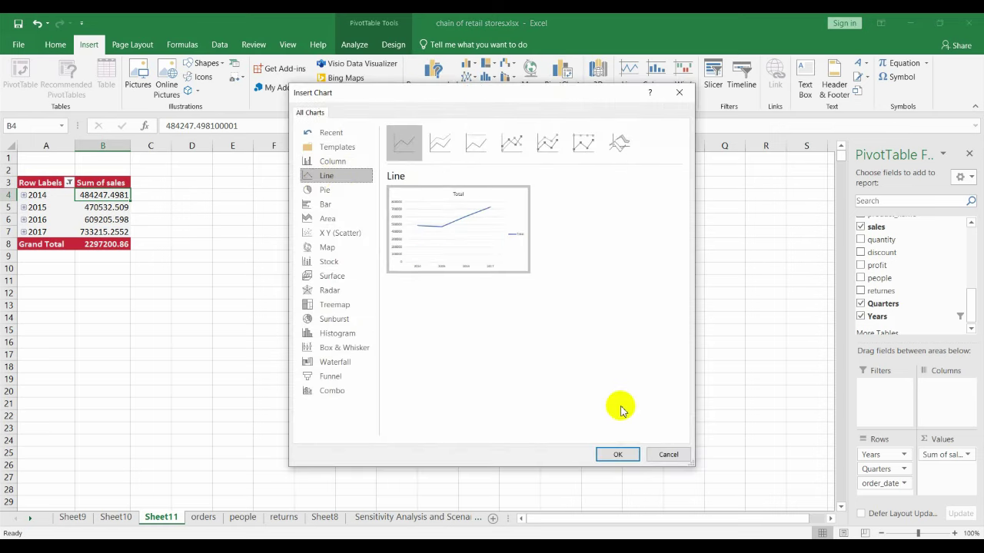
{"action": "left_click", "coordinate": [620, 454]}
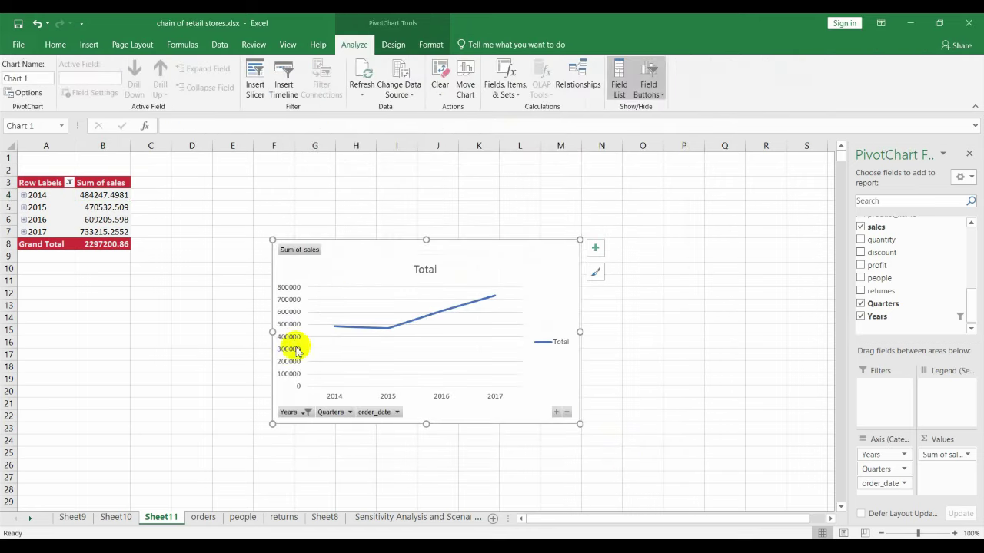
Expand 2014, 2015, 2016 and 2017 in the PivotTable into their quarters.
{"action": "left_click", "coordinate": [350, 413]}
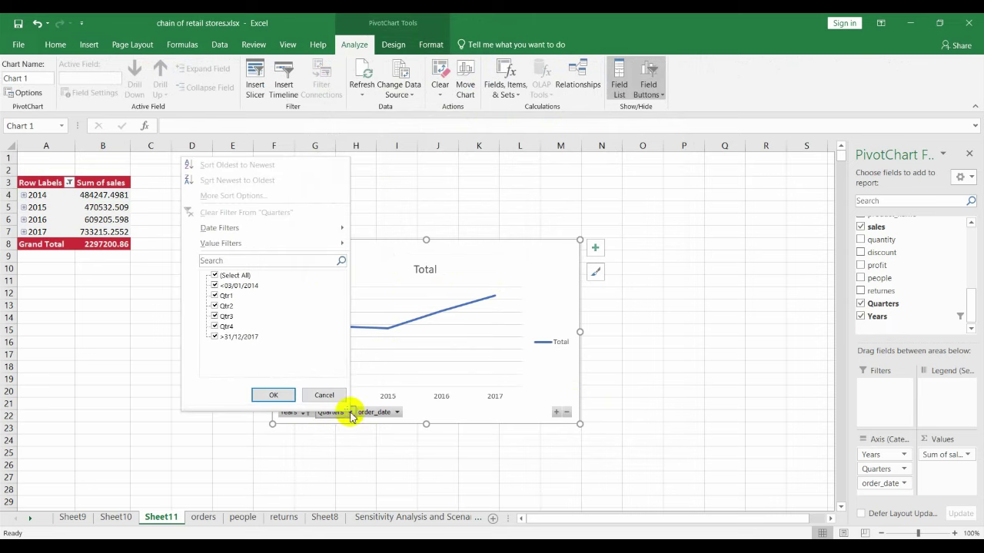
{"action": "left_click", "coordinate": [110, 314]}
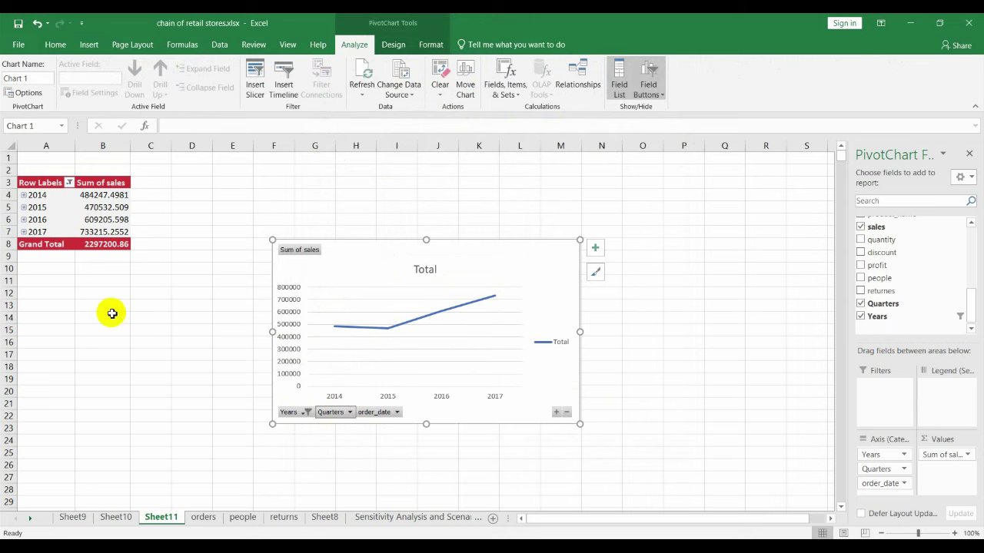
{"action": "left_click", "coordinate": [24, 195]}
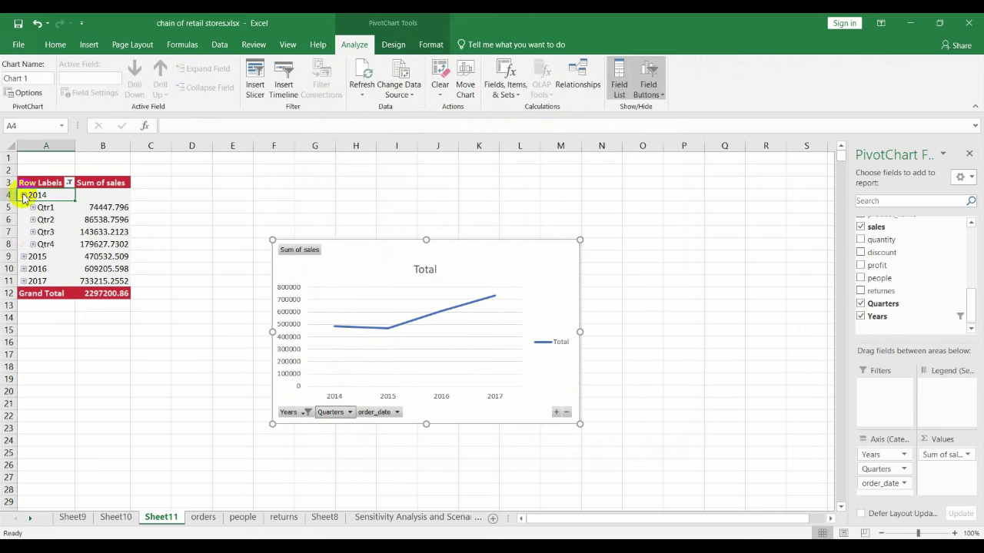
{"action": "left_click", "coordinate": [23, 258]}
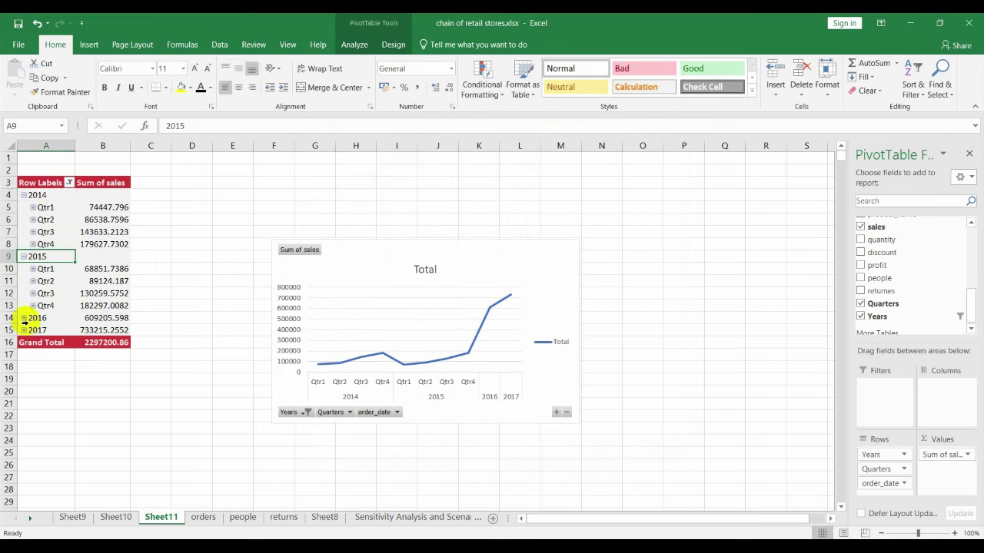
{"action": "left_click", "coordinate": [25, 318]}
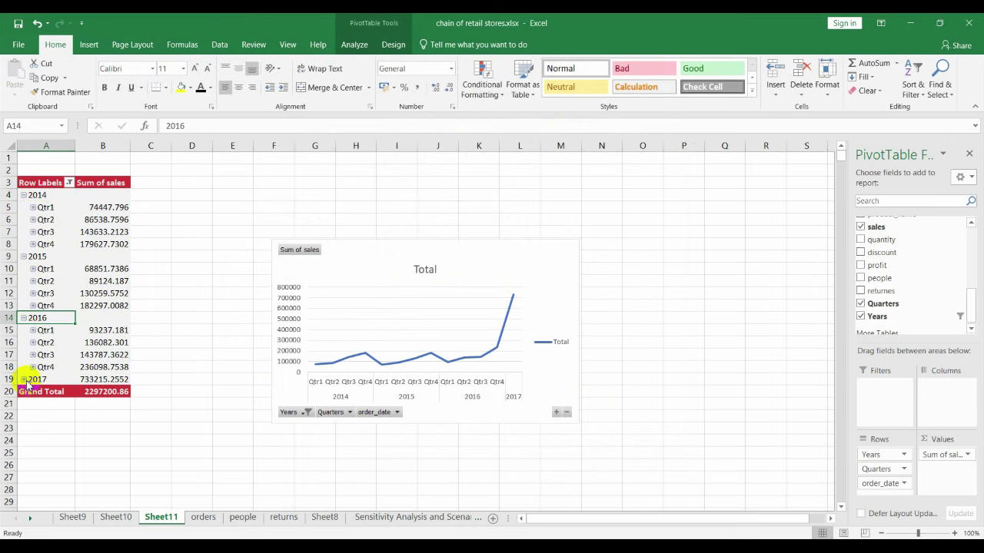
{"action": "left_click", "coordinate": [24, 380]}
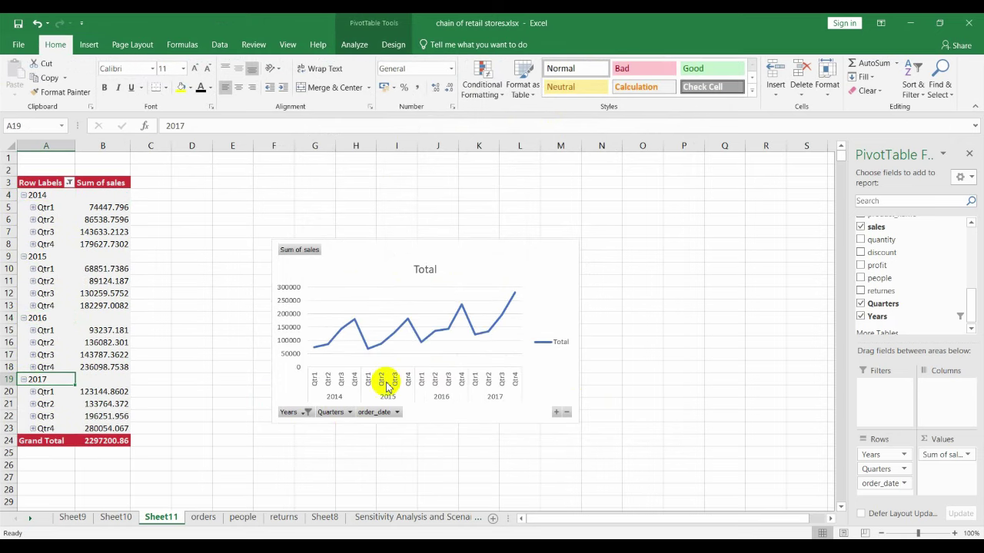
Widen the PivotChart by dragging its right edge outward.
{"action": "left_click", "coordinate": [565, 305]}
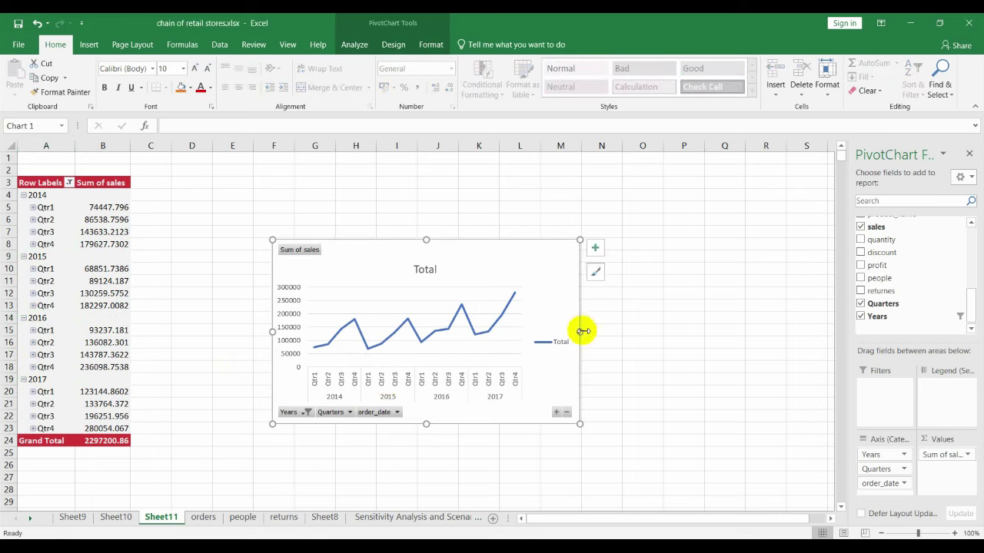
{"action": "left_click_drag", "start_coordinate": [579, 332], "coordinate": [664, 320]}
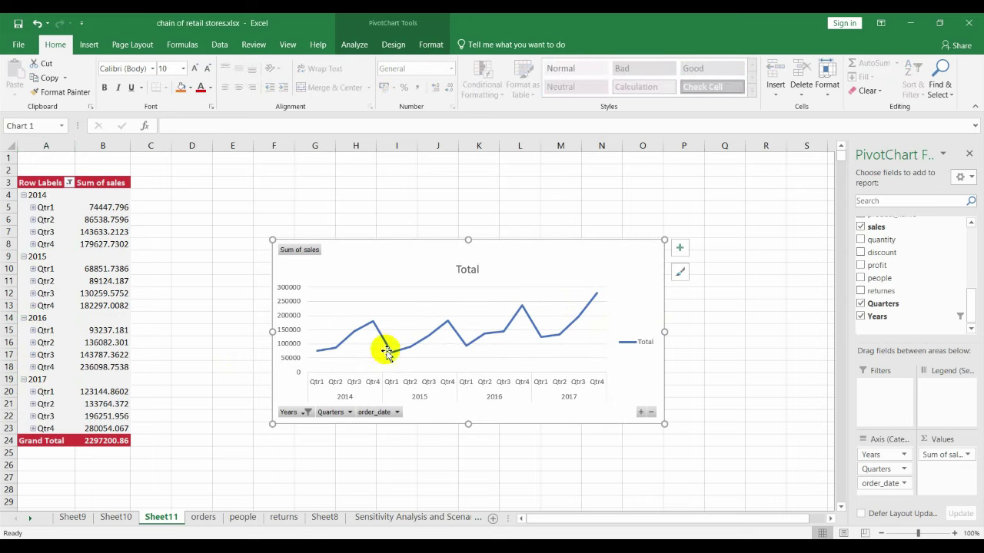
{"action": "mouse_move", "coordinate": [371, 326]}
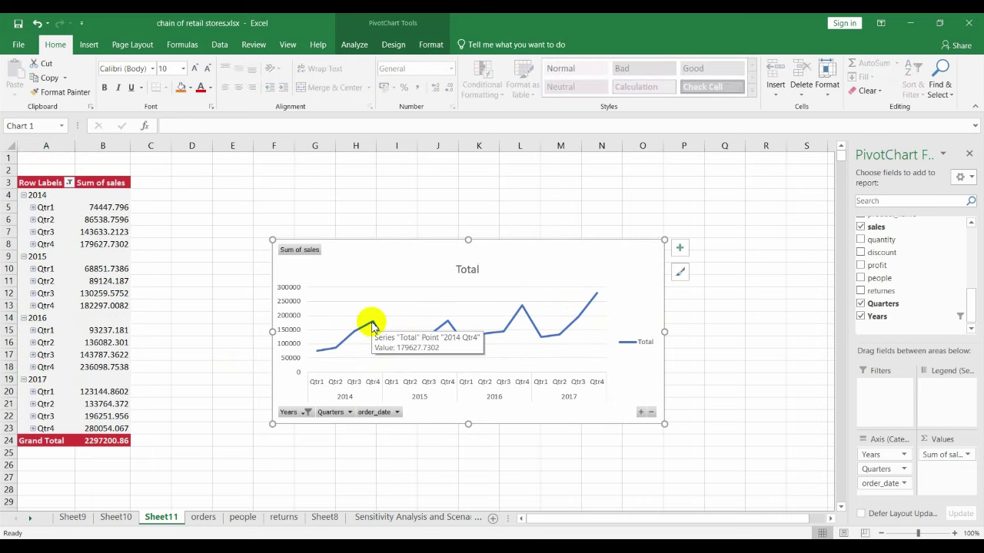
{"action": "mouse_move", "coordinate": [449, 327]}
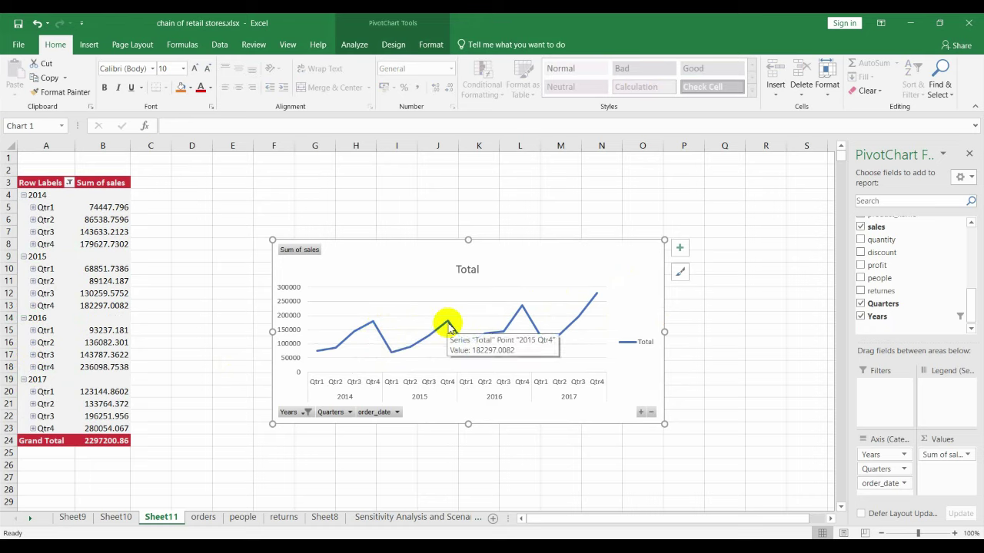
{"action": "mouse_move", "coordinate": [520, 309]}
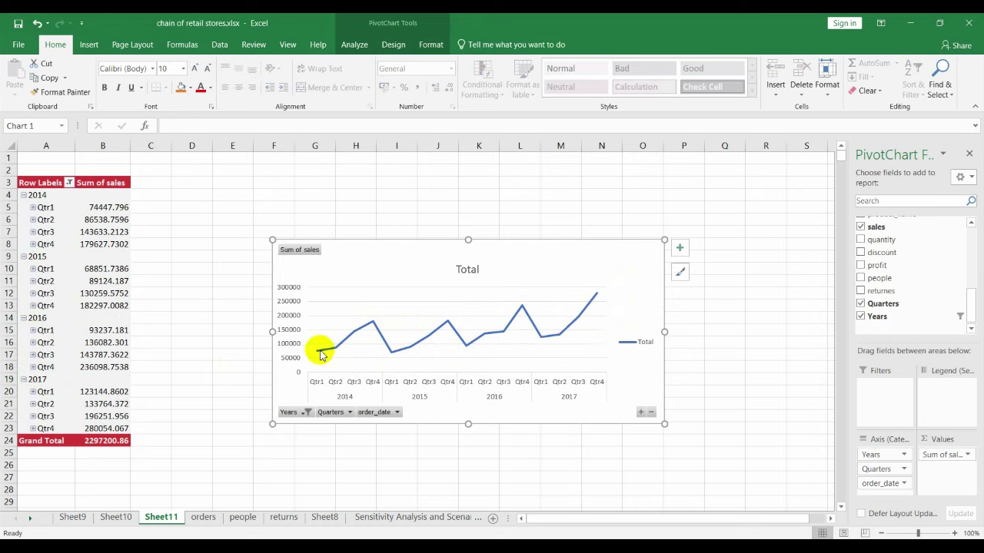
{"action": "mouse_move", "coordinate": [321, 355]}
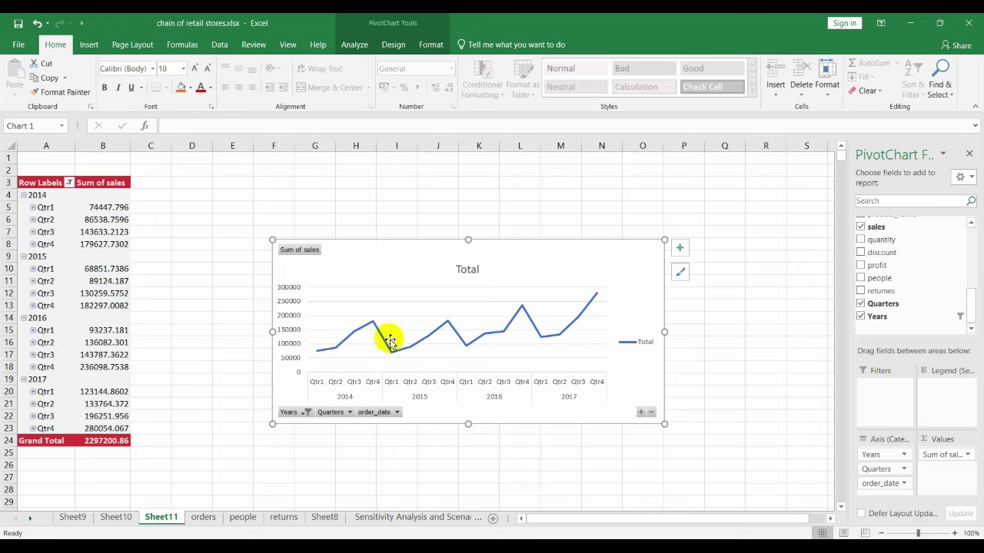
{"action": "mouse_move", "coordinate": [388, 354]}
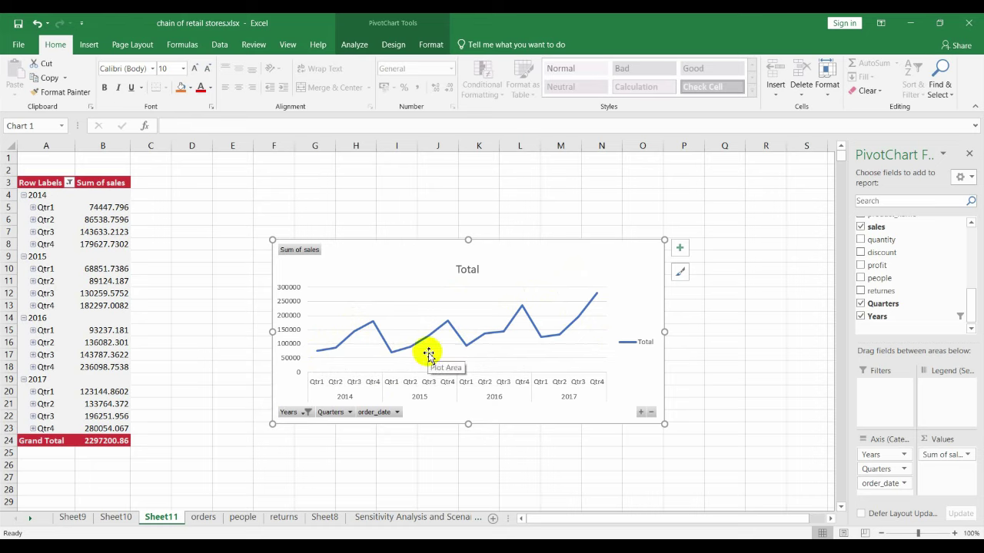
Add a Linear (Total) trendline to the quarterly sales chart through Chart Elements.
{"action": "left_click", "coordinate": [678, 252]}
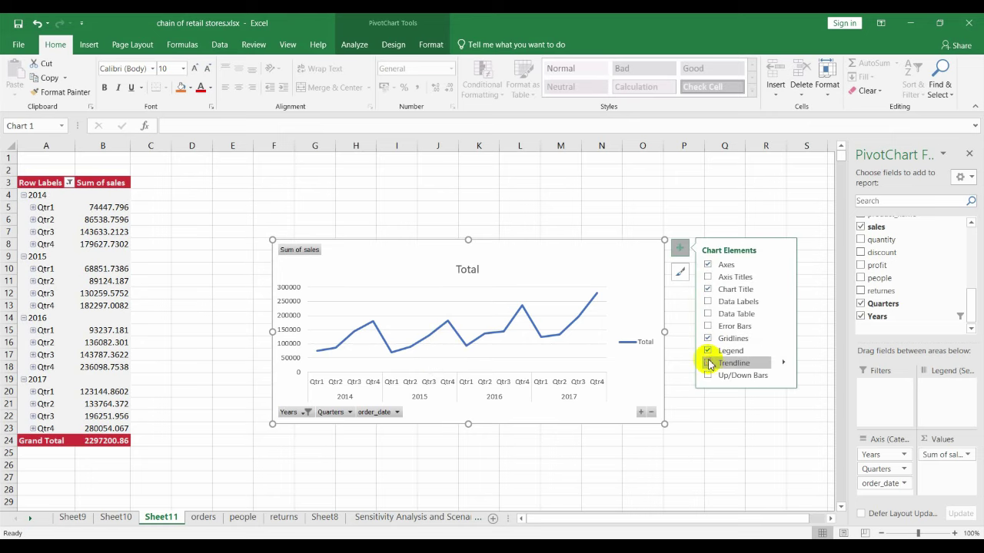
{"action": "left_click", "coordinate": [707, 363]}
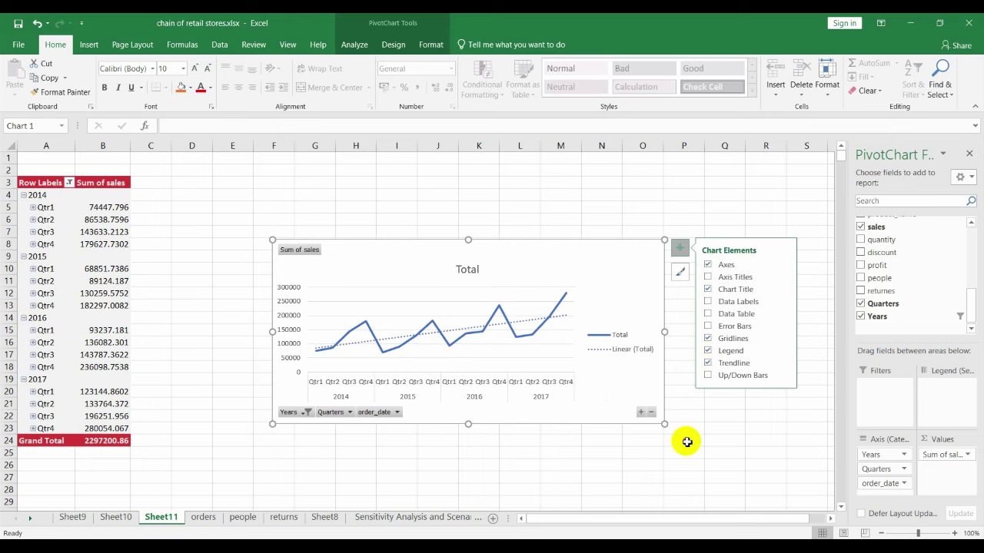
{"action": "left_click", "coordinate": [687, 440]}
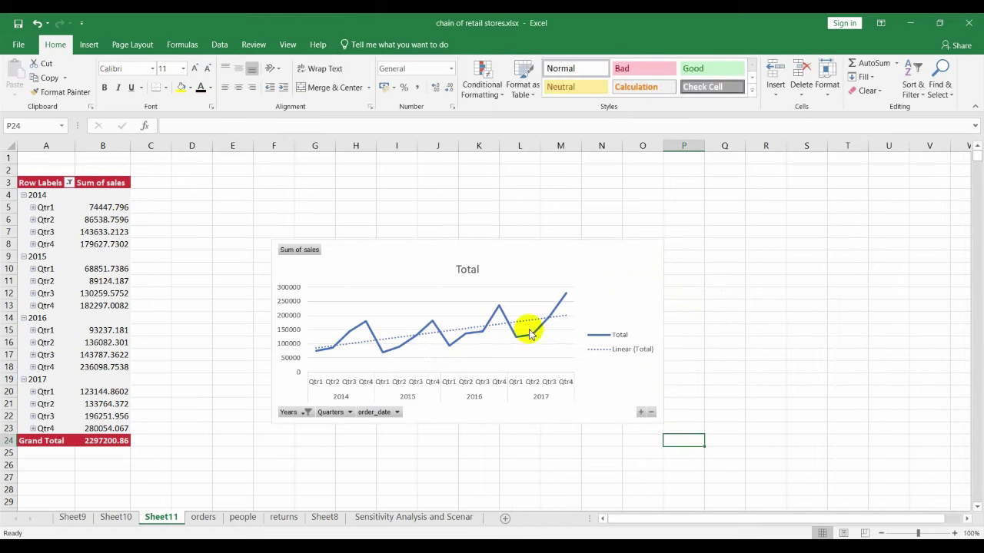
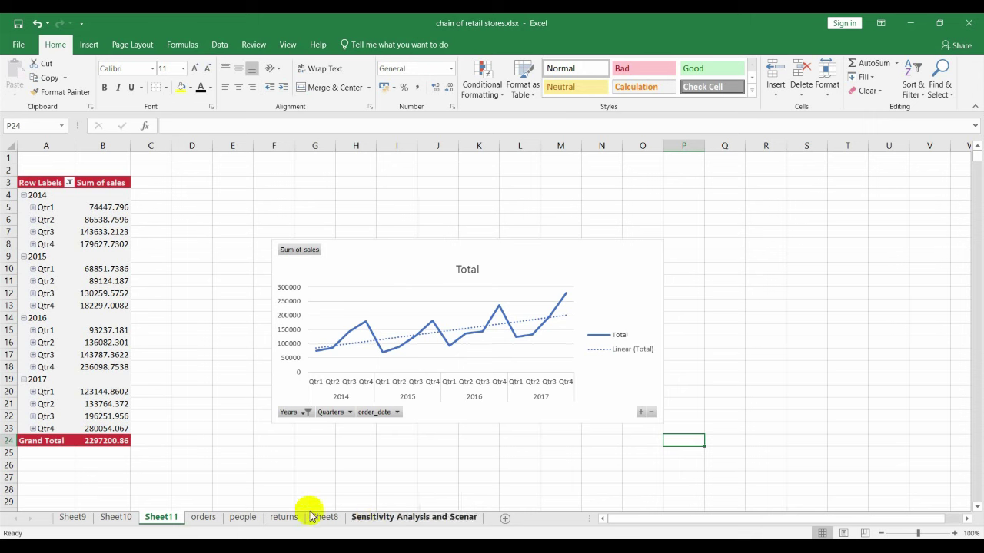
Insert a PivotTable from the orders table on a new worksheet, Sheet12.
{"action": "left_click", "coordinate": [204, 518]}
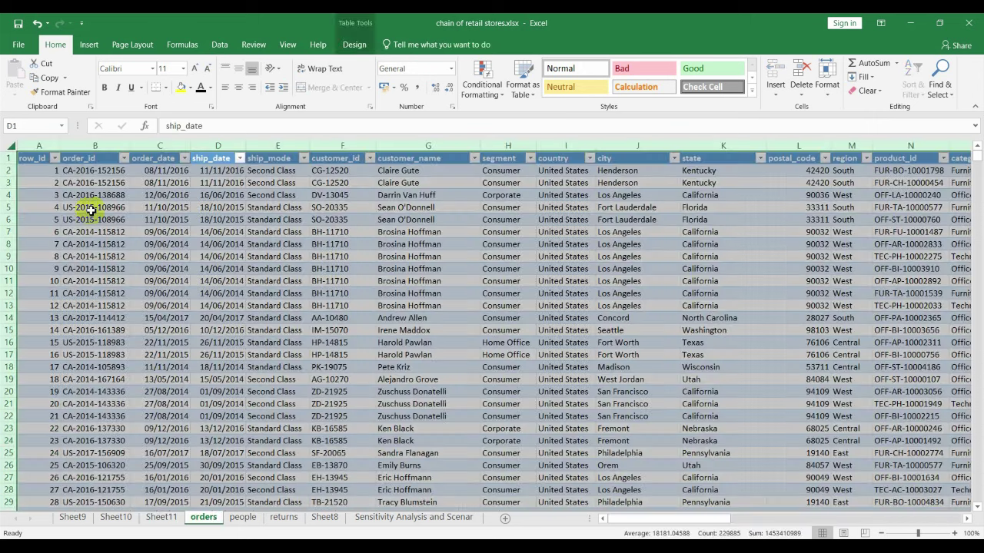
{"action": "left_click", "coordinate": [93, 48]}
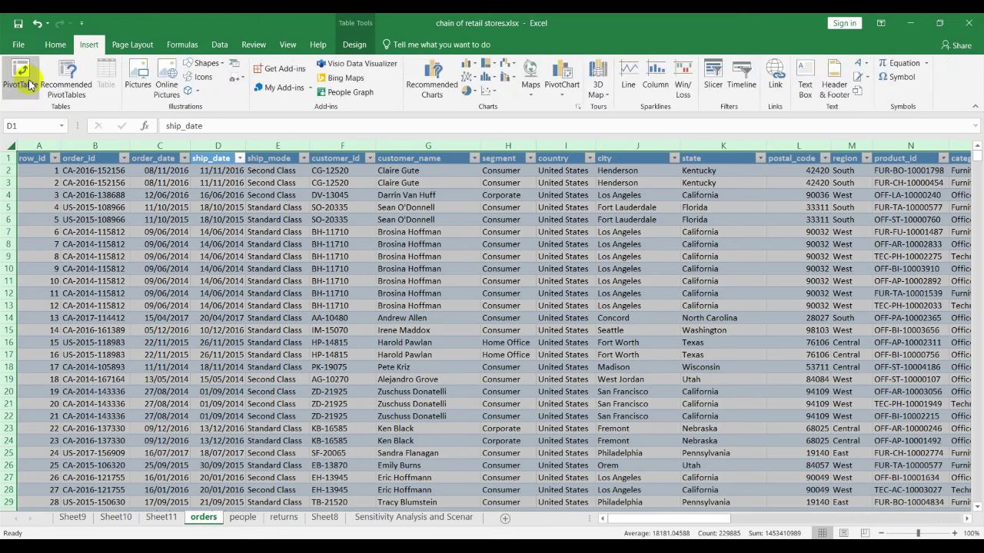
{"action": "left_click", "coordinate": [23, 77]}
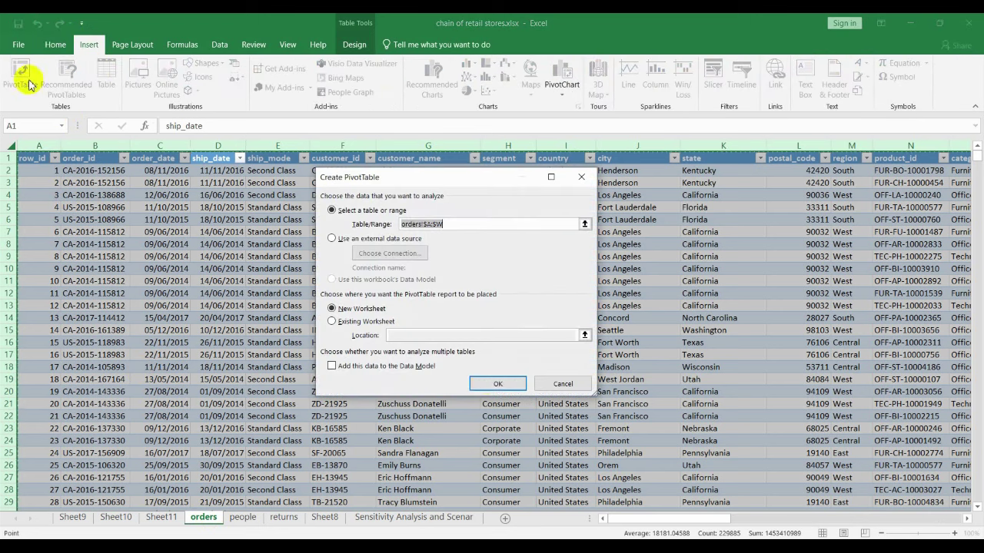
{"action": "left_click", "coordinate": [498, 384]}
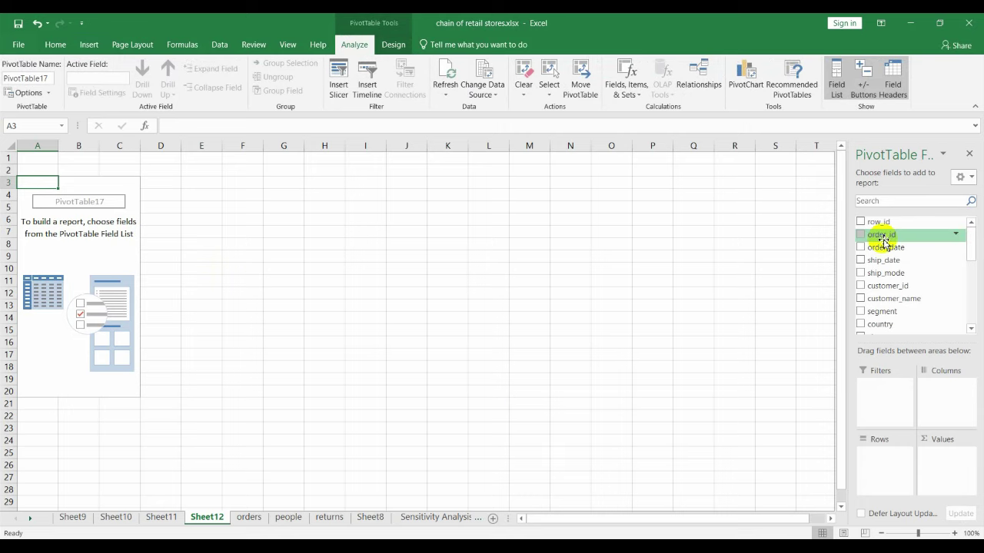
Add order_id to the PivotTable Rows and sales to Values as Sum of sales.
{"action": "left_click_drag", "start_coordinate": [881, 234], "coordinate": [881, 458]}
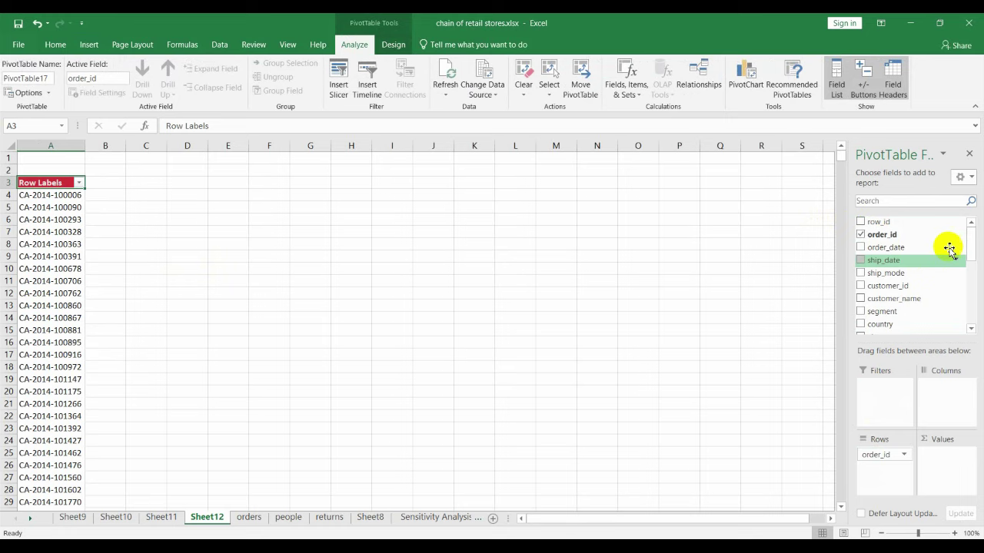
{"action": "left_click_drag", "start_coordinate": [973, 252], "coordinate": [972, 314]}
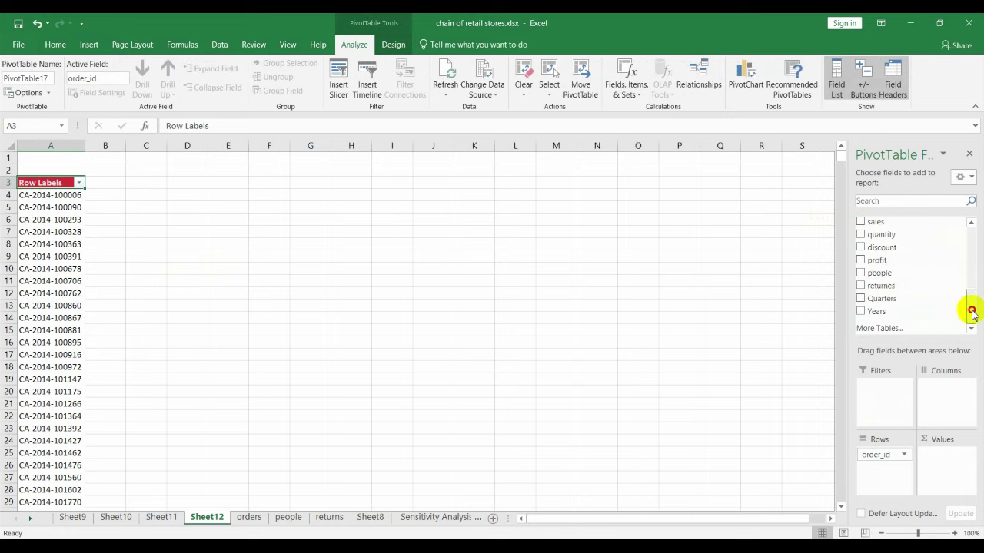
{"action": "left_click_drag", "start_coordinate": [875, 221], "coordinate": [947, 458]}
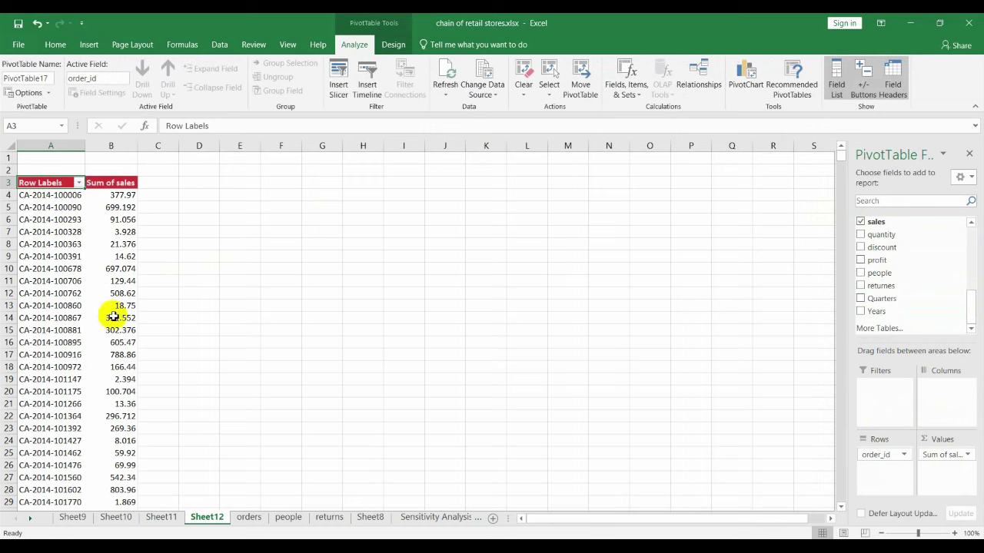
Enter the label AOV in cell D3.
{"action": "mouse_move", "coordinate": [112, 351]}
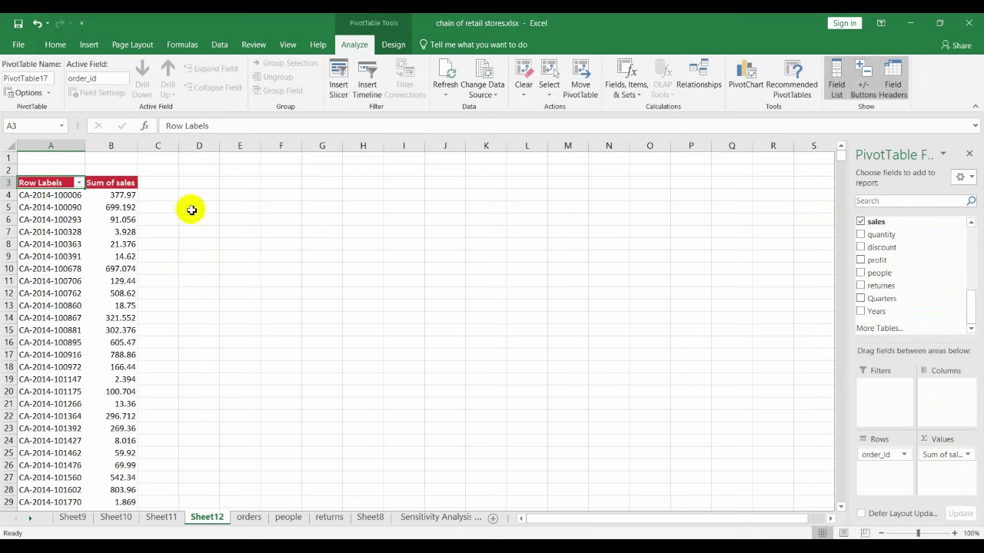
{"action": "left_click", "coordinate": [202, 184]}
{"action": "type", "text": "AOV"}
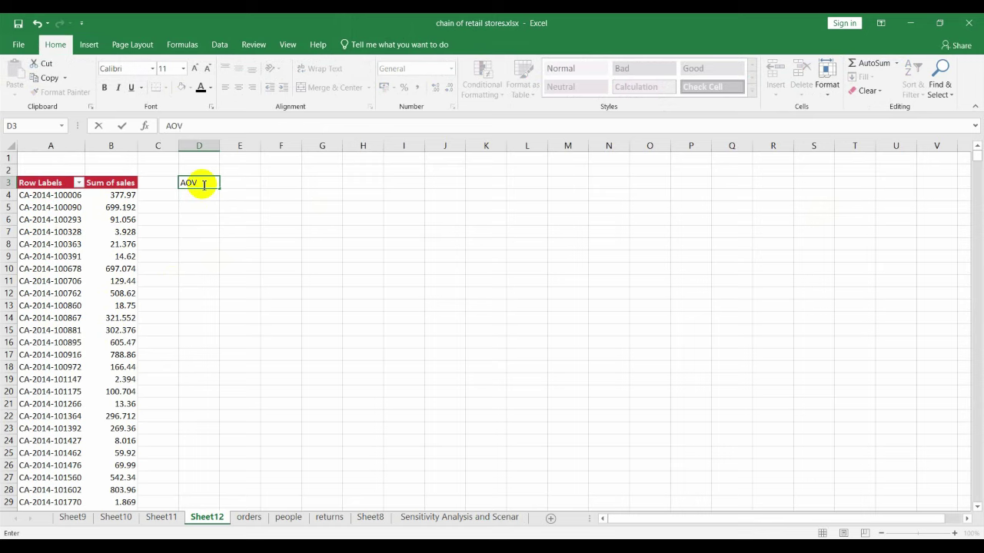
{"action": "key", "text": "Return"}
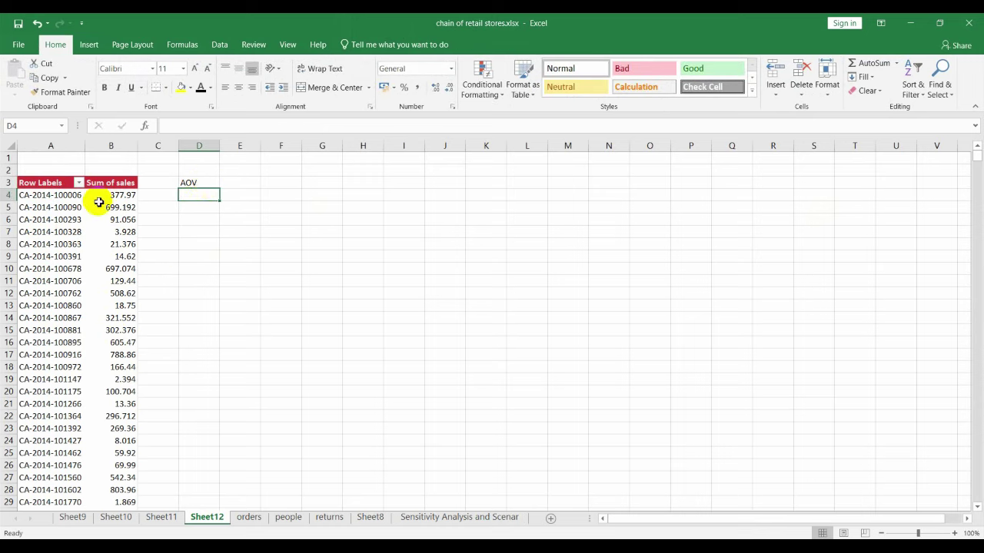
Rename the Sum of sales header in B3 to Total Order Value.
{"action": "left_click", "coordinate": [100, 206]}
{"action": "left_click", "coordinate": [115, 184]}
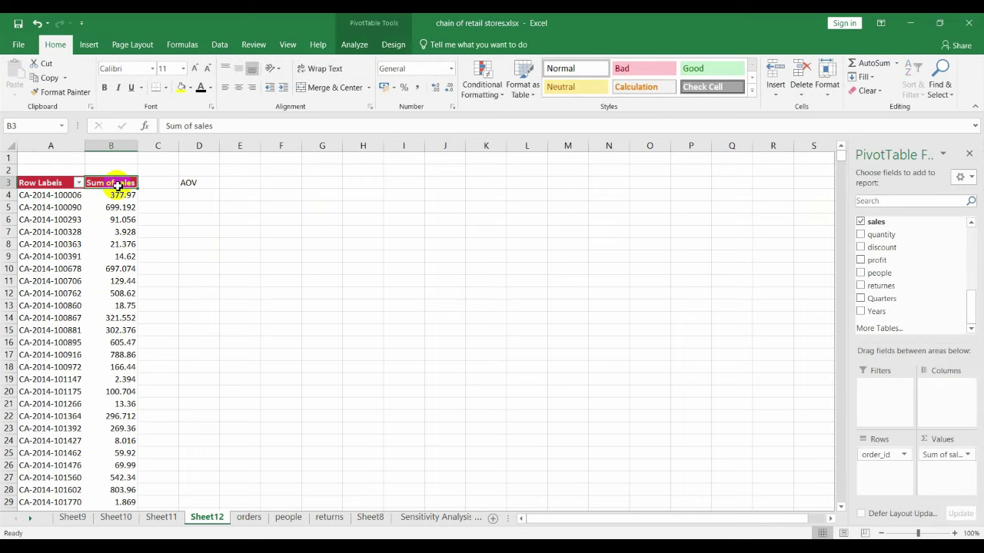
{"action": "left_click_drag", "start_coordinate": [167, 125], "coordinate": [246, 125]}
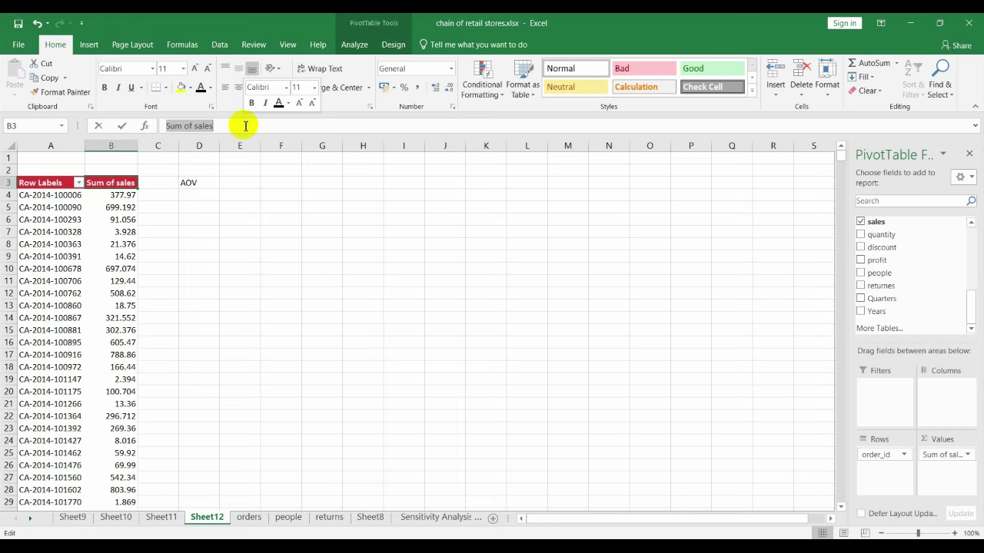
{"action": "key", "text": "BackSpace"}
{"action": "type", "text": "Total Order Valu"}
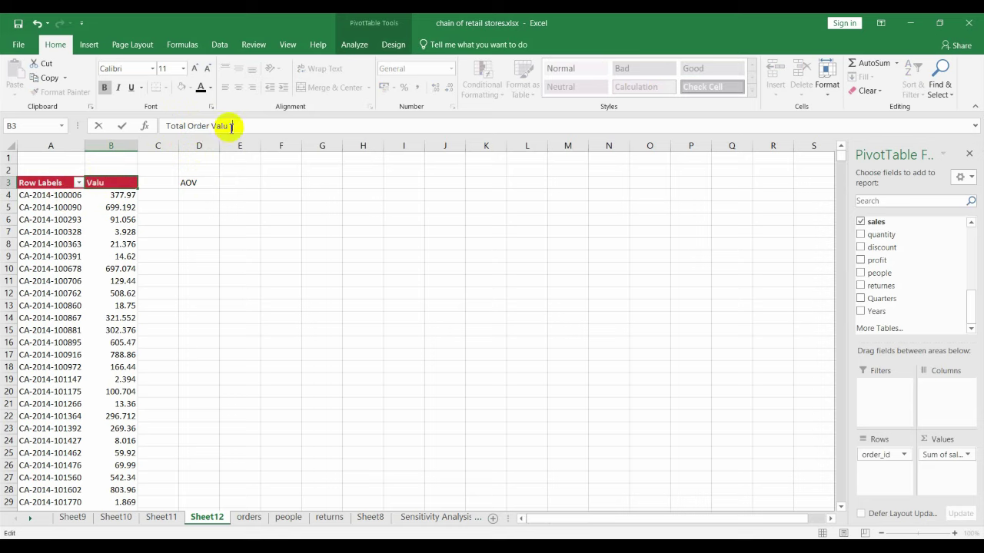
{"action": "key", "text": "Return"}
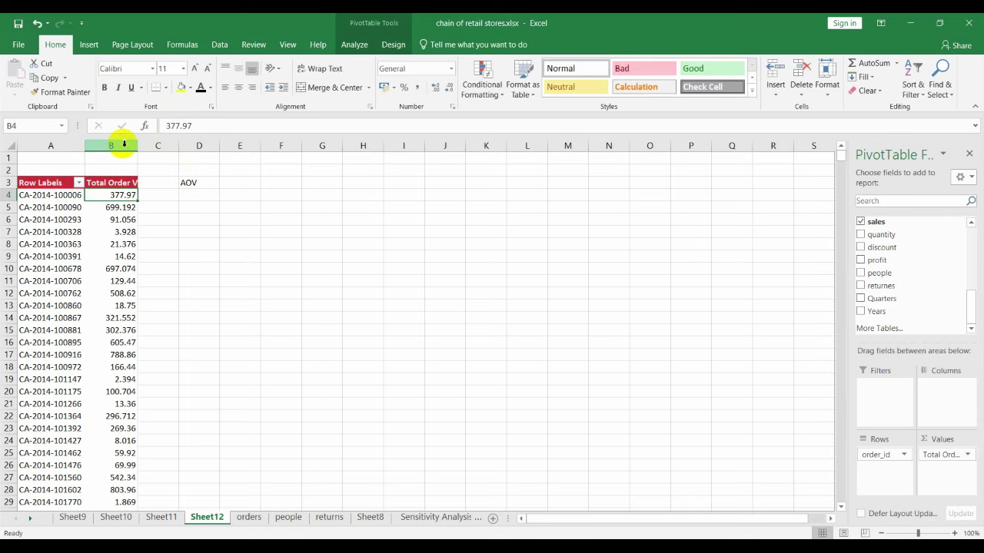
{"action": "left_click", "coordinate": [123, 146]}
Format columns B through G as $ Accounting with no decimal places.
{"action": "left_click_drag", "start_coordinate": [123, 146], "coordinate": [327, 119]}
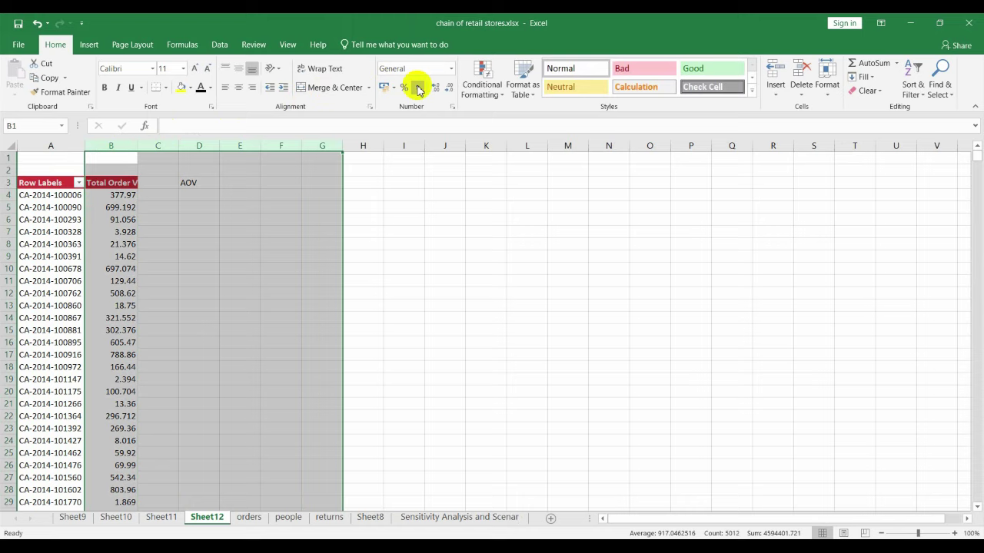
{"action": "left_click", "coordinate": [393, 88]}
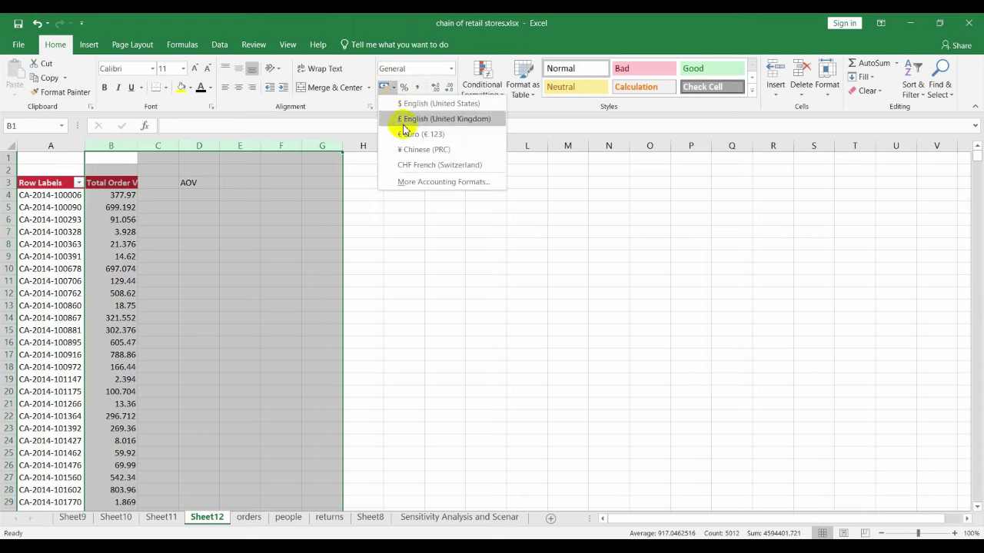
{"action": "left_click", "coordinate": [417, 103]}
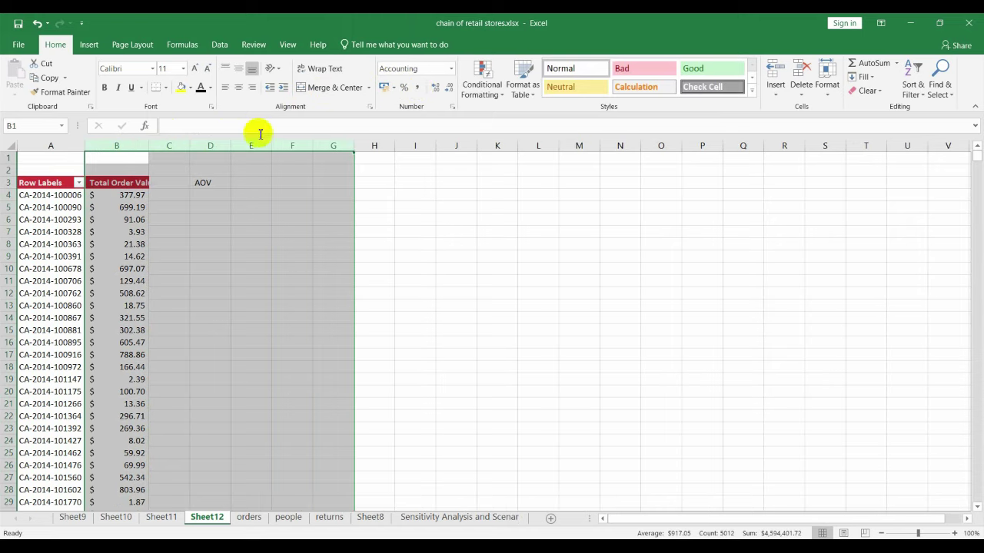
{"action": "left_click", "coordinate": [450, 86]}
{"action": "left_click", "coordinate": [449, 86]}
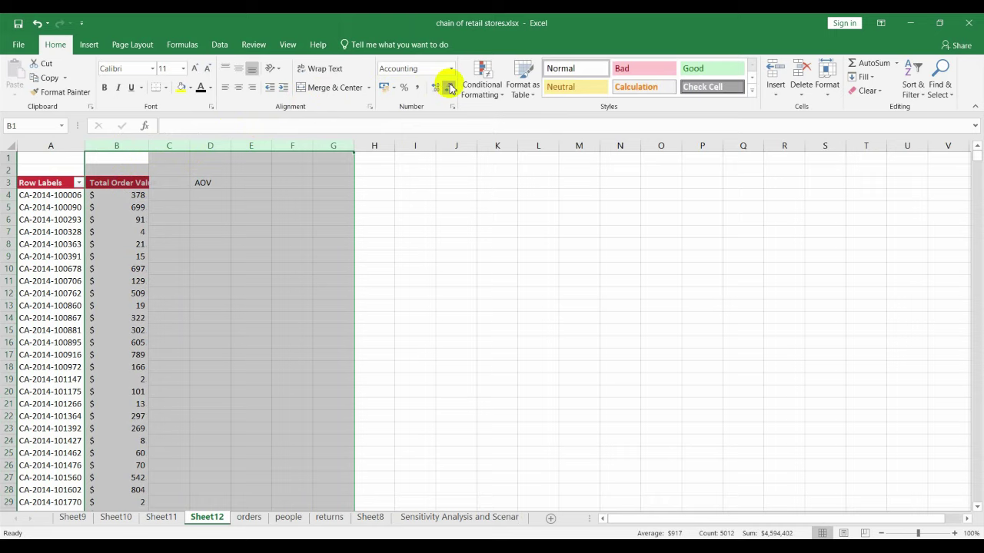
{"action": "left_click", "coordinate": [260, 221]}
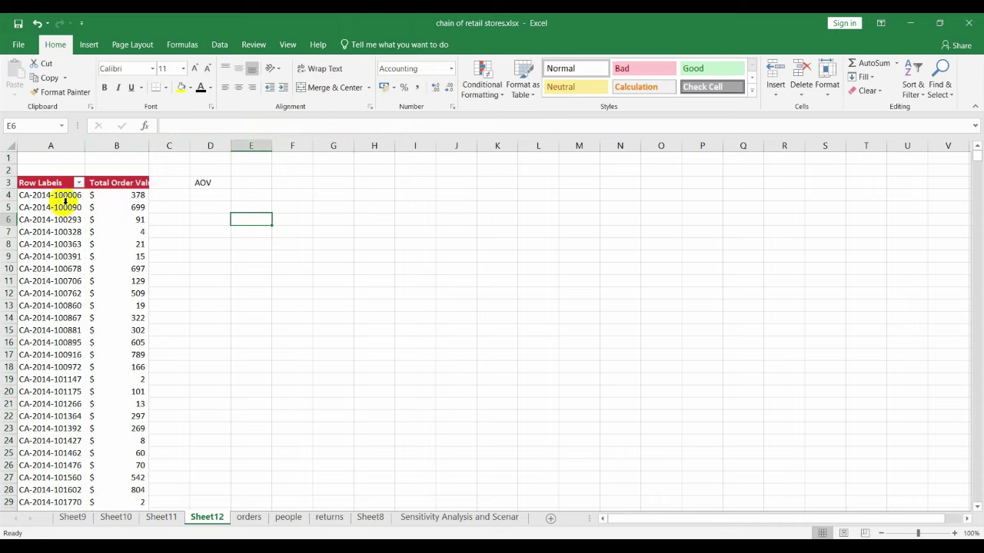
{"action": "mouse_move", "coordinate": [139, 194]}
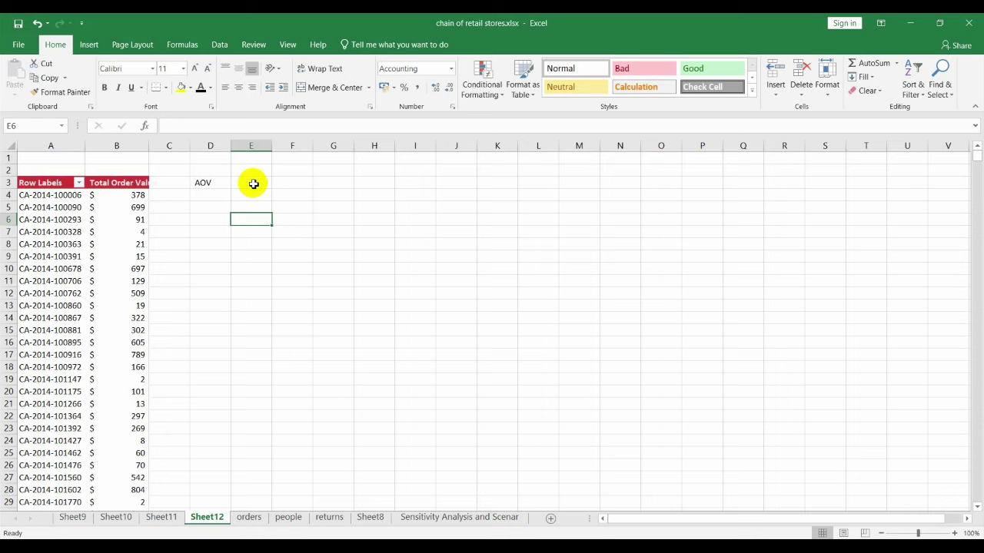
Verify Analysis ToolPak is active under Excel Options > Add-ins, then close Options.
{"action": "left_click", "coordinate": [136, 195]}
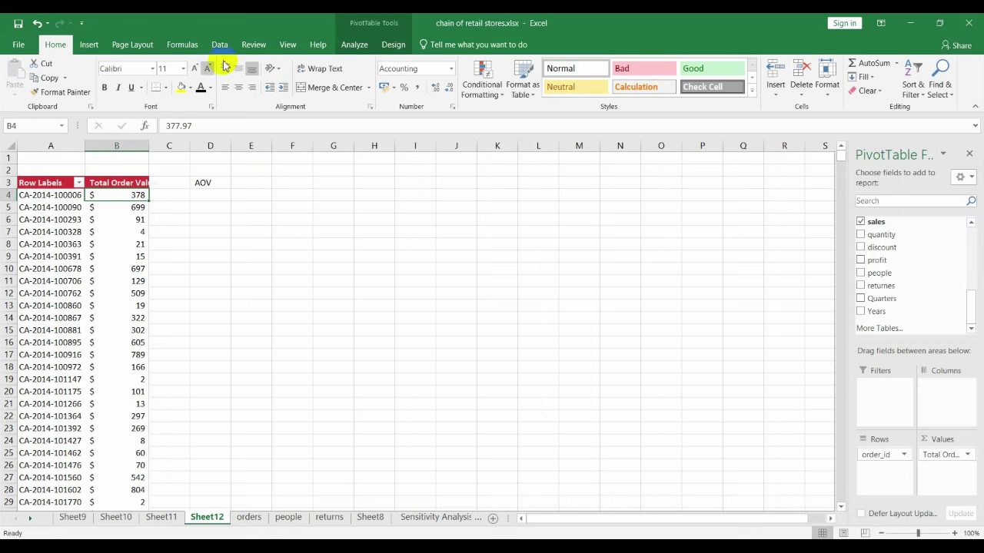
{"action": "left_click", "coordinate": [223, 46]}
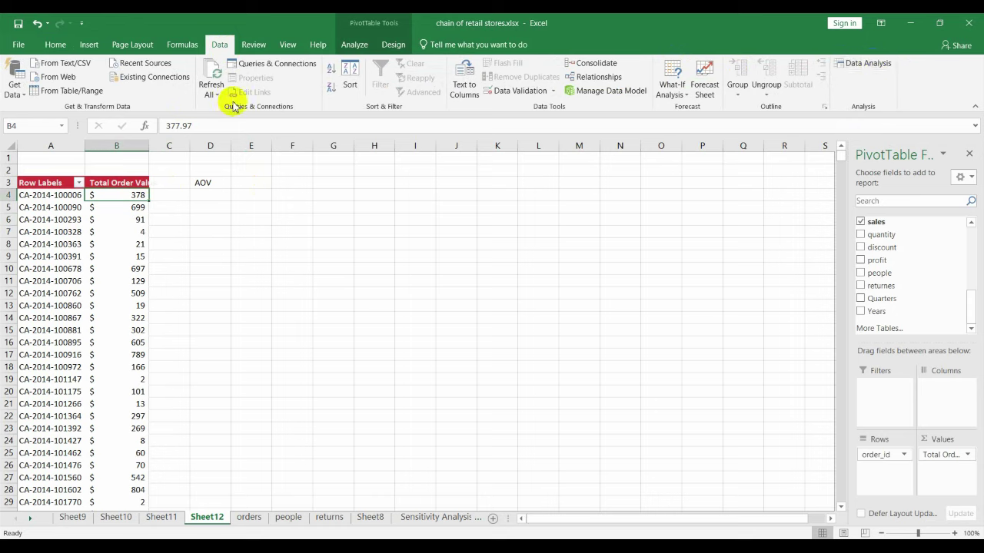
{"action": "left_click", "coordinate": [20, 48]}
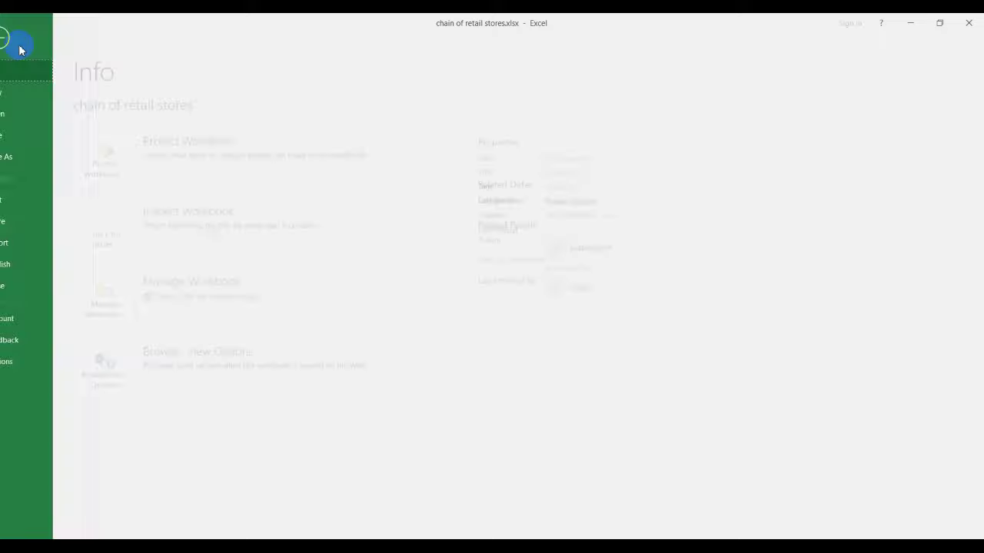
{"action": "left_click", "coordinate": [29, 366]}
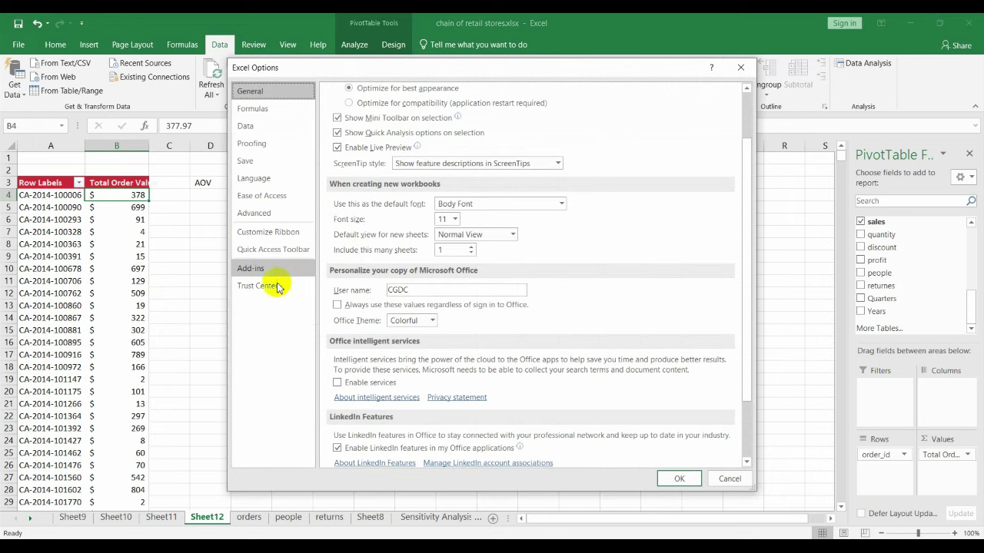
{"action": "left_click", "coordinate": [263, 271]}
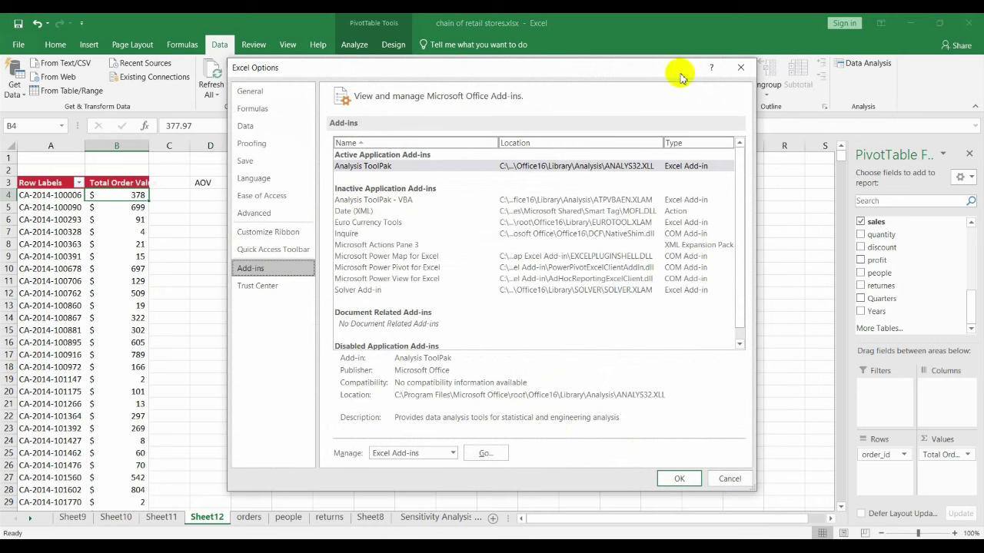
{"action": "left_click", "coordinate": [740, 70]}
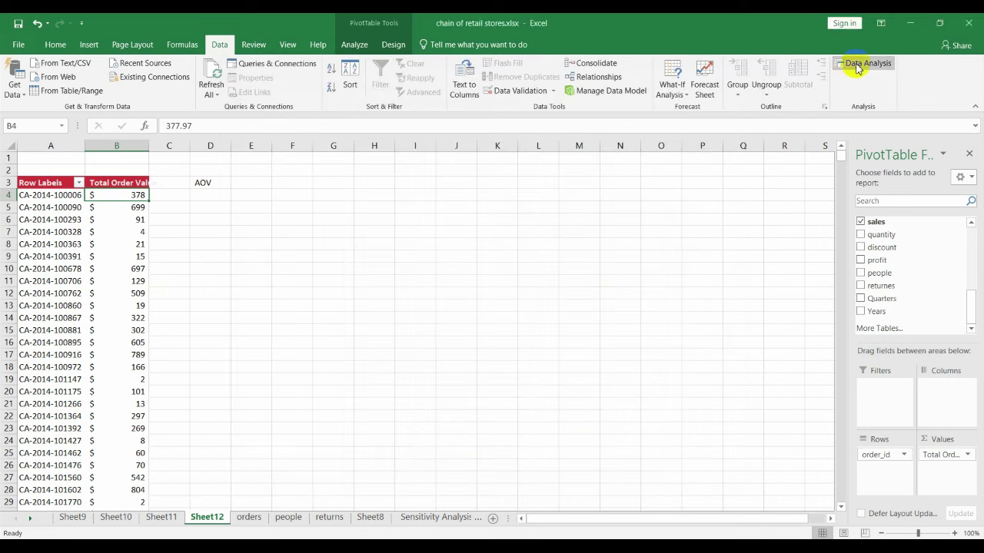
Choose Descriptive Statistics from the Data Analysis tools.
{"action": "left_click", "coordinate": [857, 66]}
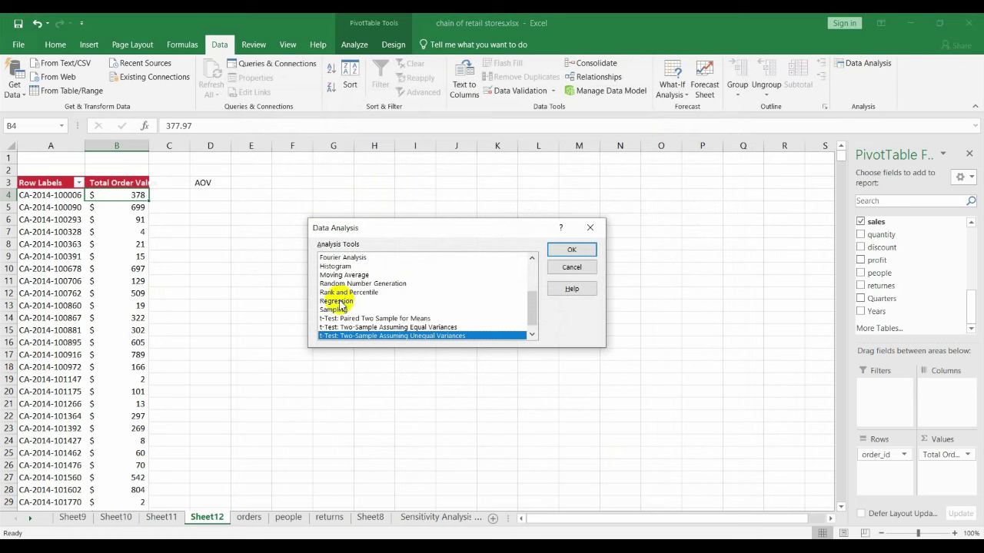
{"action": "double_click", "coordinate": [533, 259]}
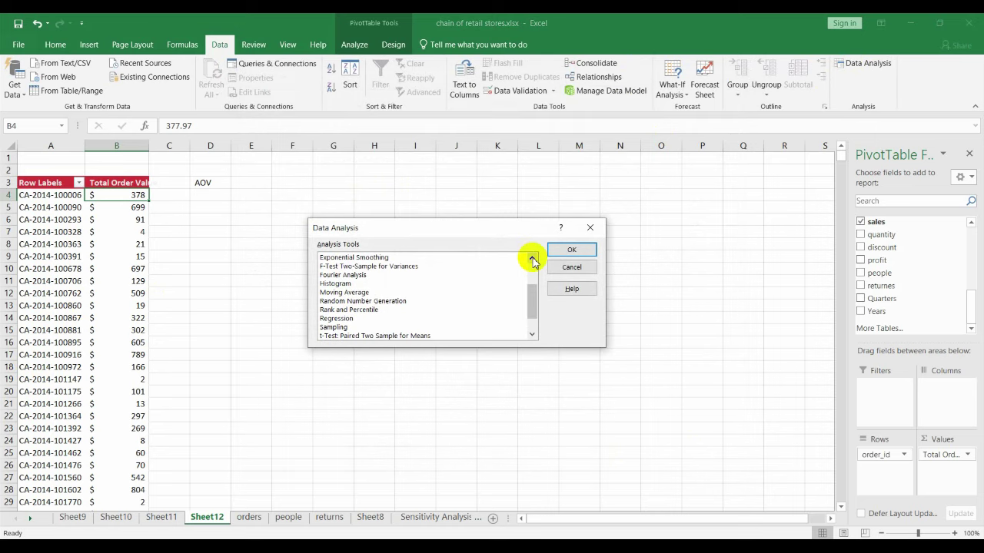
{"action": "double_click", "coordinate": [532, 260]}
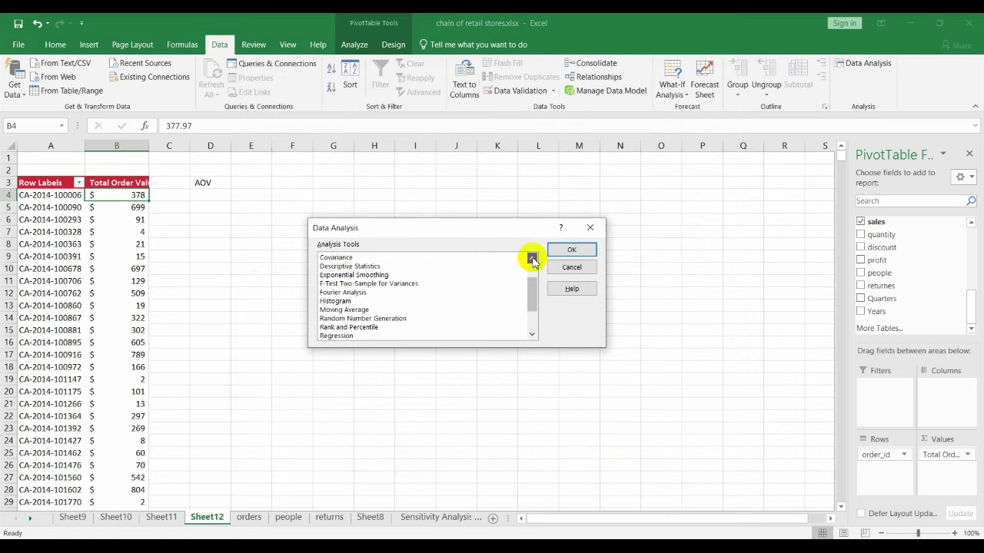
{"action": "left_click", "coordinate": [330, 266]}
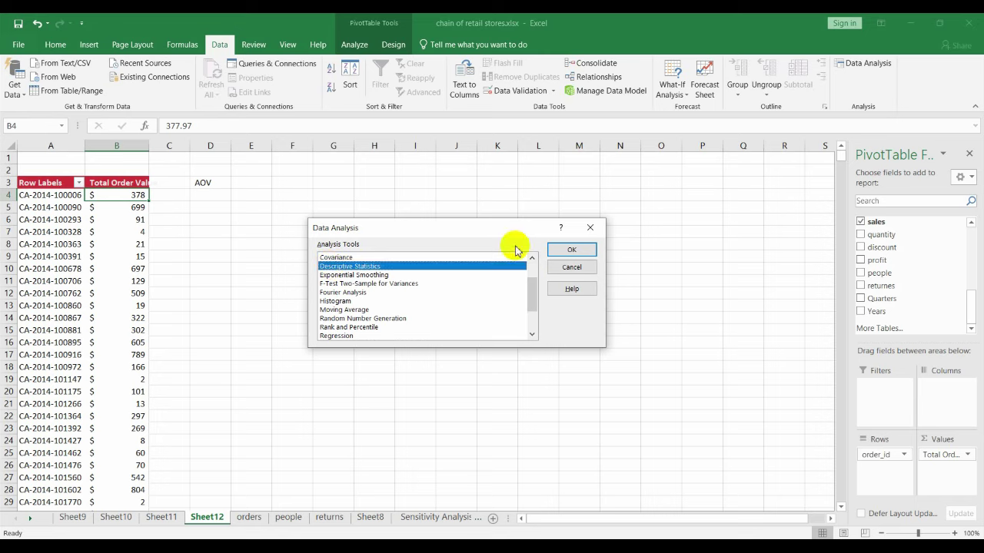
{"action": "left_click", "coordinate": [569, 248]}
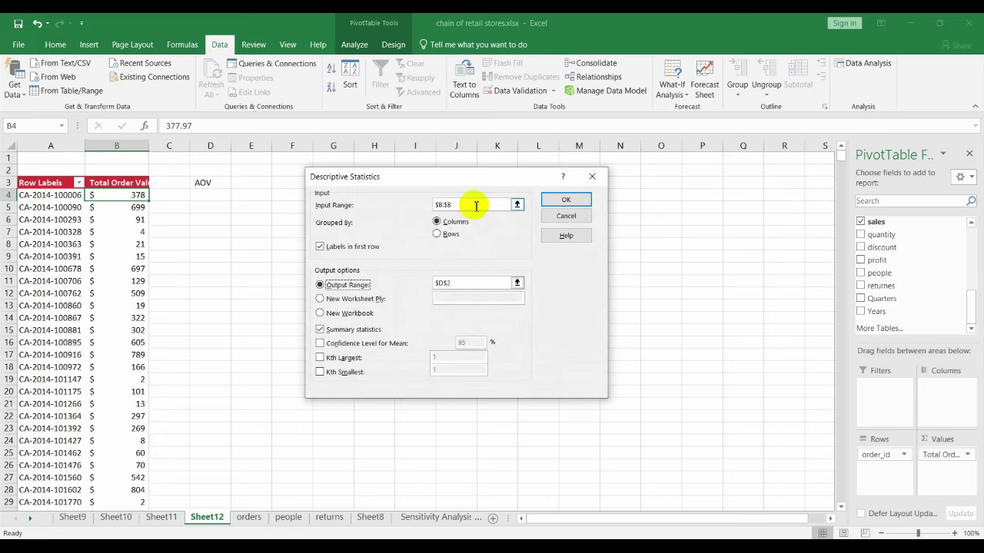
Set input range $B$4:$B$5012 and output at $E$3, then run the statistics.
{"action": "left_click_drag", "start_coordinate": [476, 205], "coordinate": [428, 205]}
{"action": "key", "text": "BackSpace"}
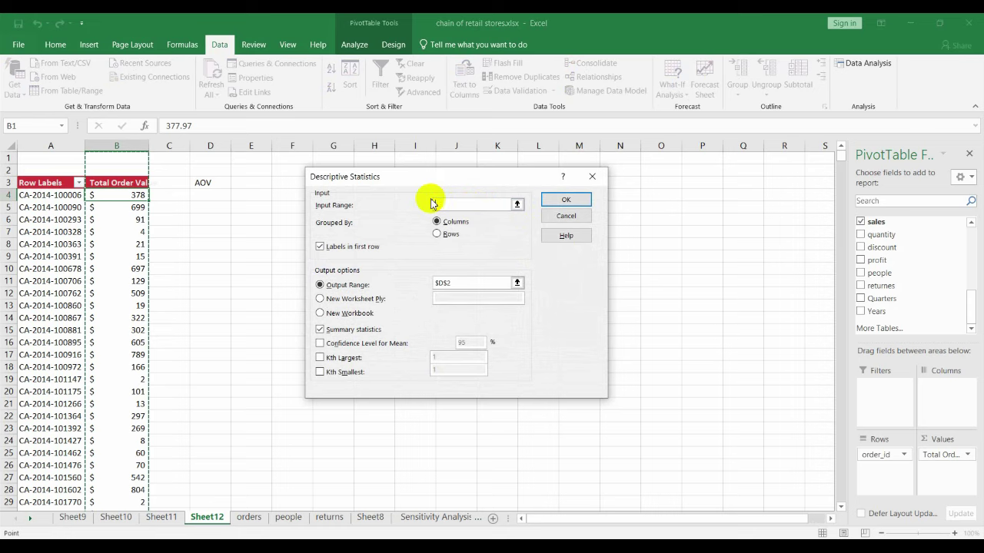
{"action": "left_click", "coordinate": [117, 195]}
{"action": "key", "text": "ctrl+shift+Down"}
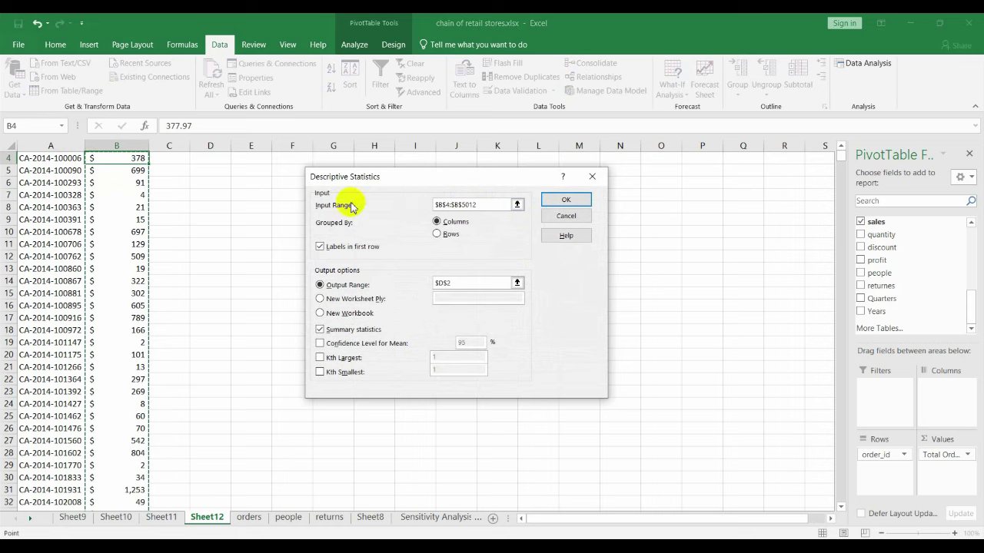
{"action": "left_click", "coordinate": [483, 284]}
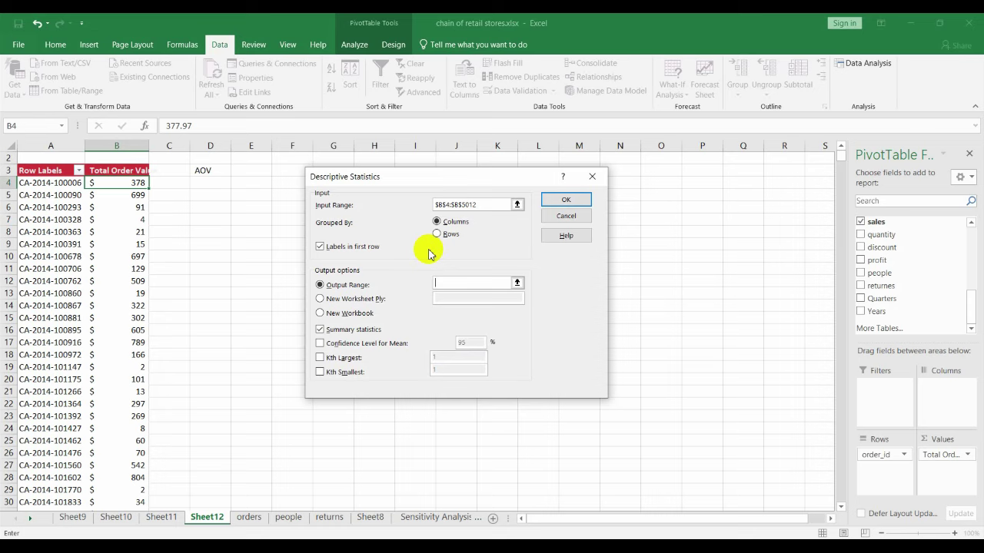
{"action": "left_click", "coordinate": [257, 173]}
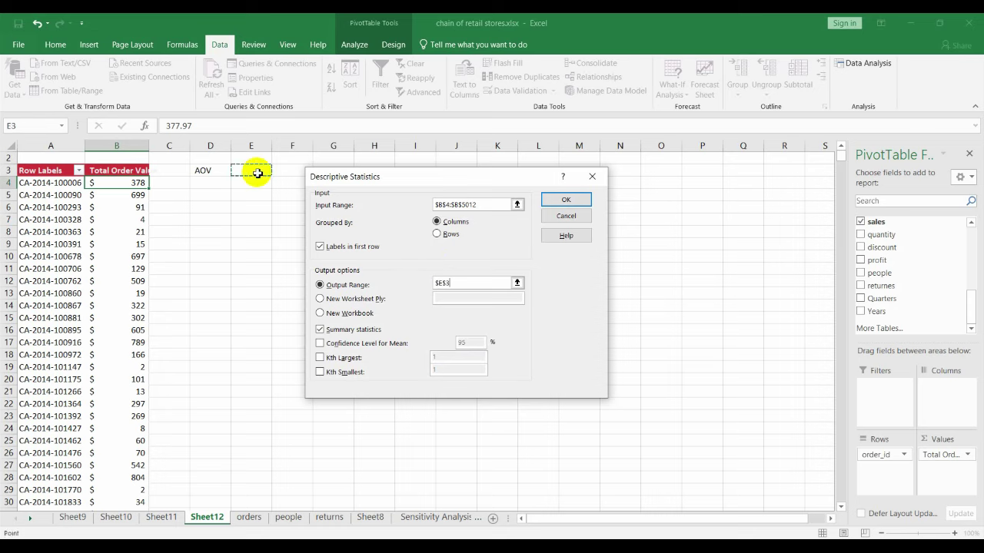
{"action": "left_click", "coordinate": [566, 200]}
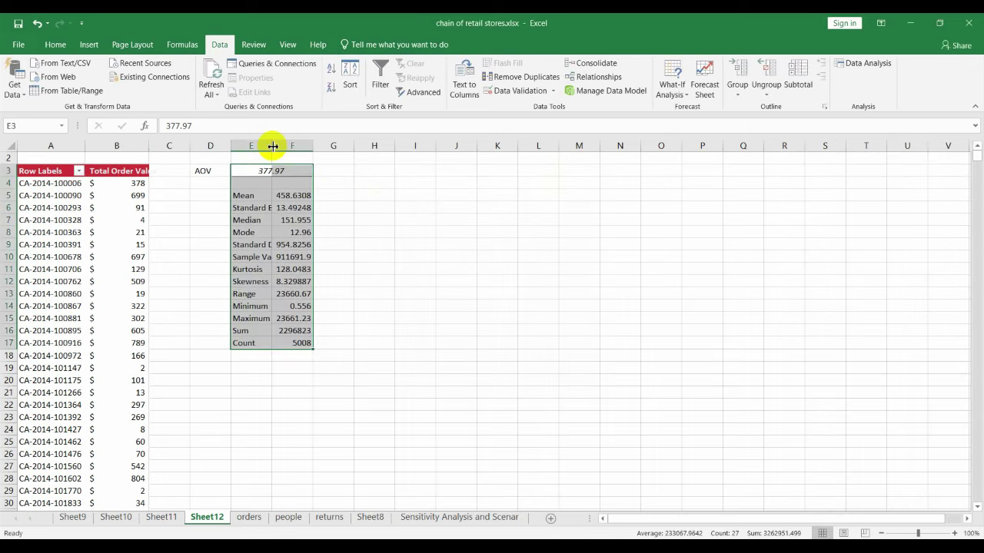
Delete the descriptive statistics output in E3:F17, undoing the column E width change.
{"action": "double_click", "coordinate": [271, 145]}
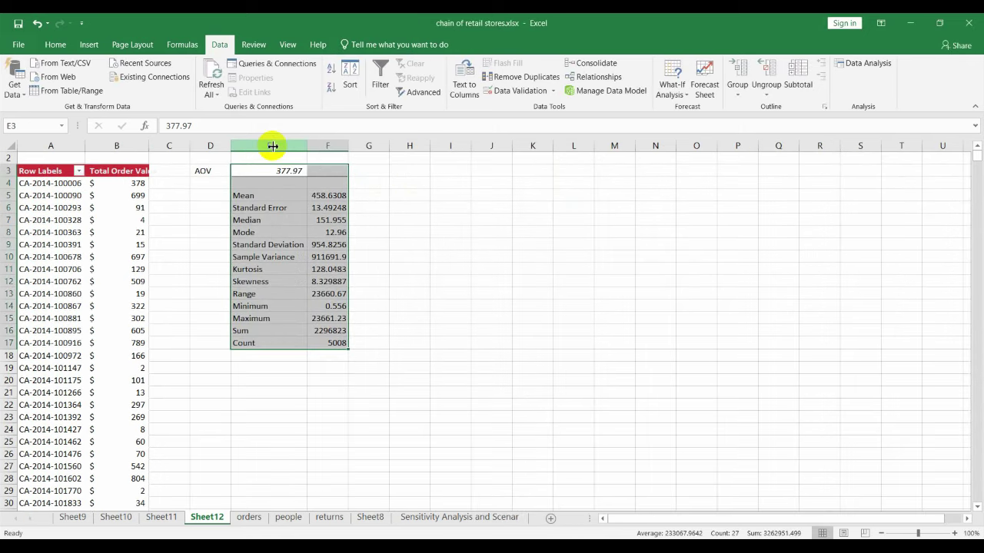
{"action": "key", "text": "ctrl+z"}
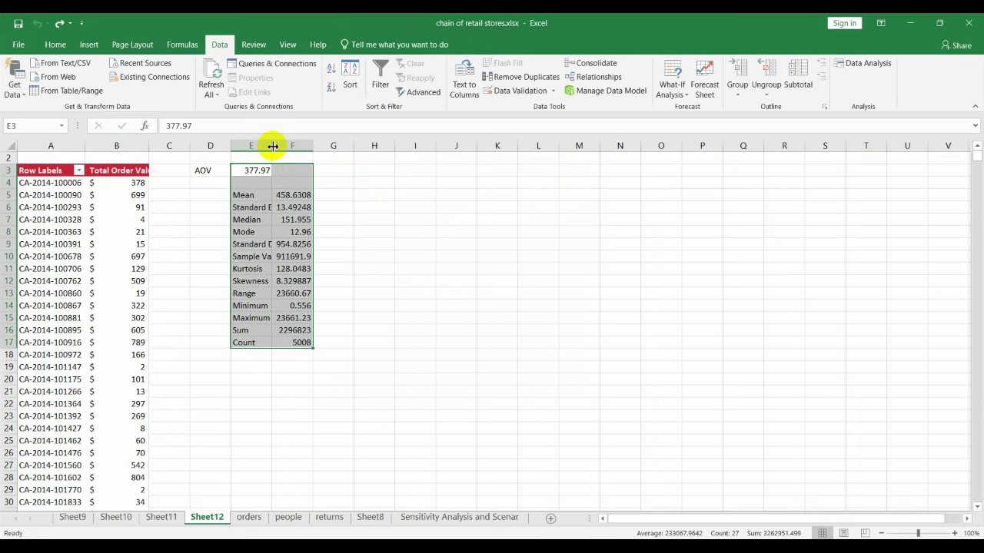
{"action": "key", "text": "Delete"}
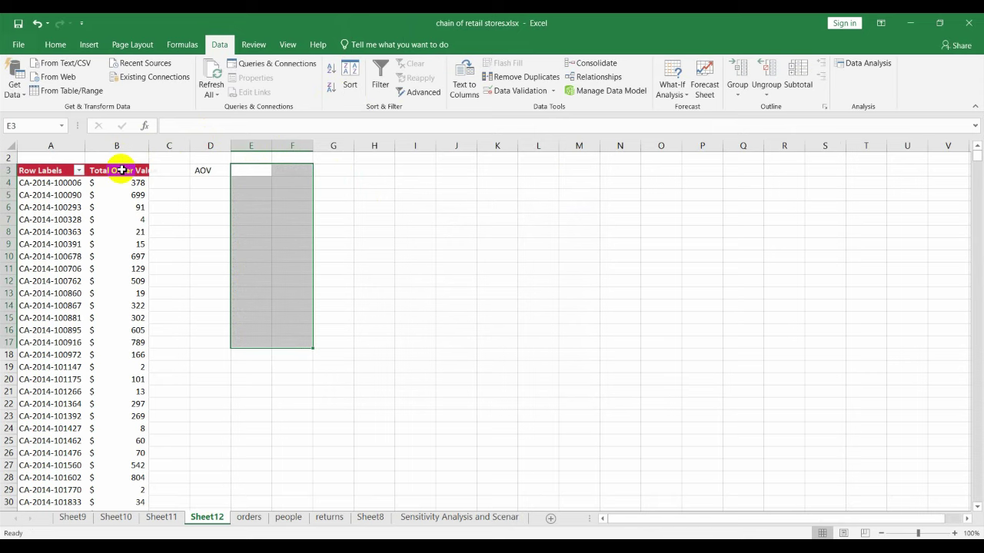
Reopen Descriptive Statistics and set the input range to $B$3:$B$5012, including the header.
{"action": "left_click", "coordinate": [856, 64]}
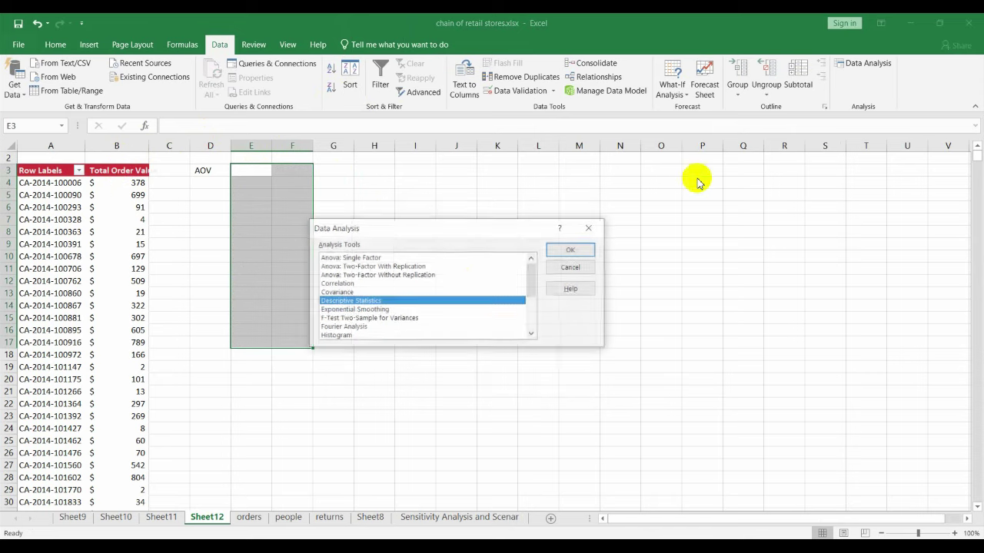
{"action": "left_click", "coordinate": [571, 250]}
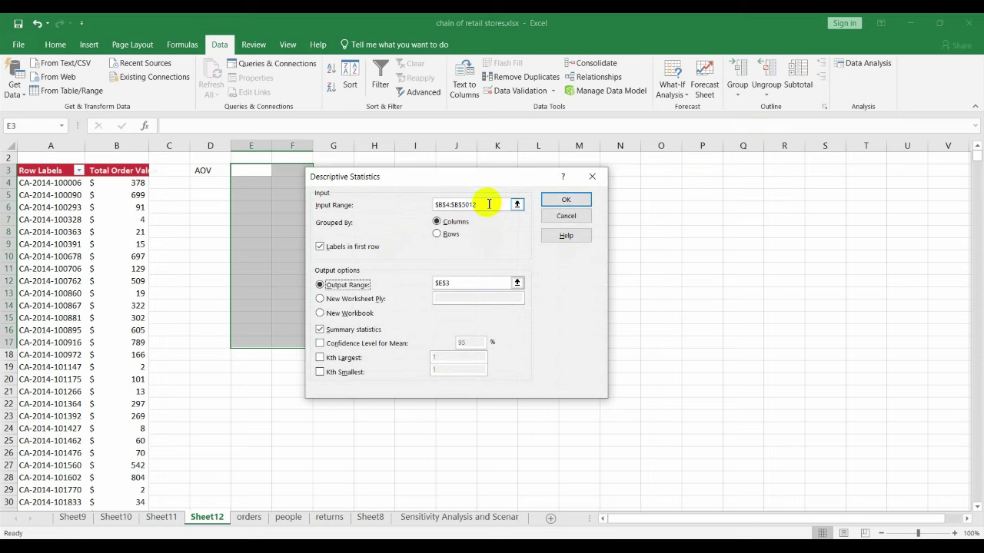
{"action": "left_click_drag", "start_coordinate": [488, 204], "coordinate": [436, 204]}
{"action": "key", "text": "BackSpace"}
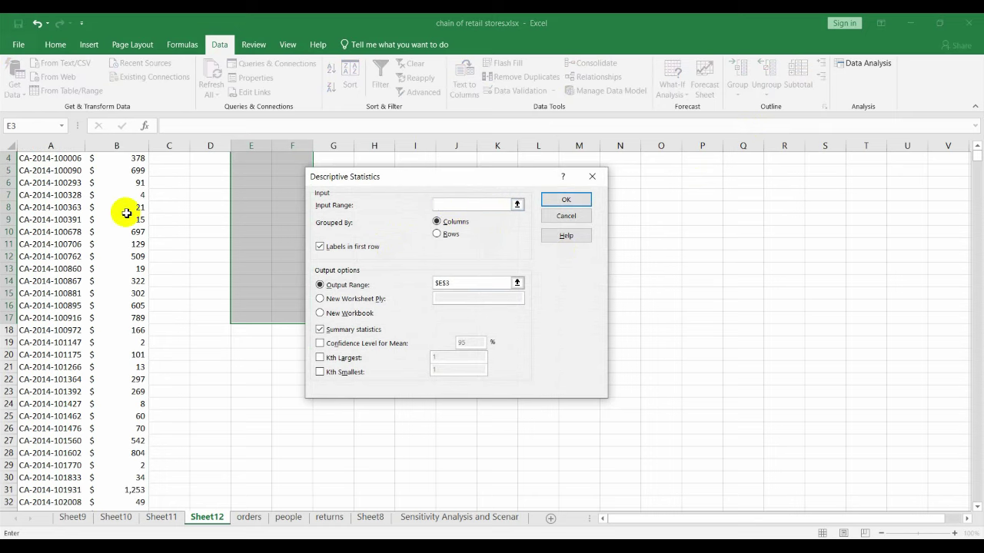
{"action": "left_click", "coordinate": [126, 213]}
{"action": "key", "text": "ctrl+Up"}
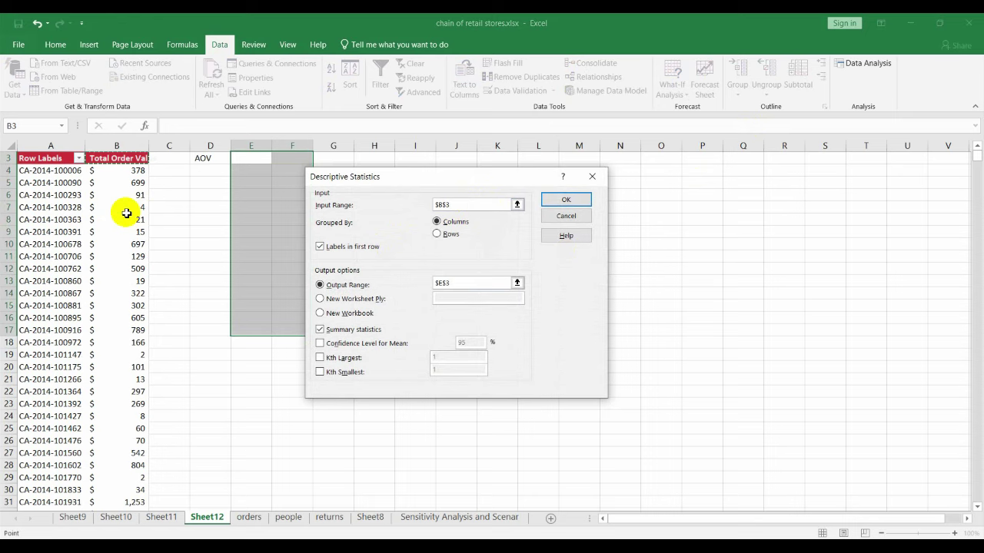
{"action": "key", "text": "ctrl+shift+Down"}
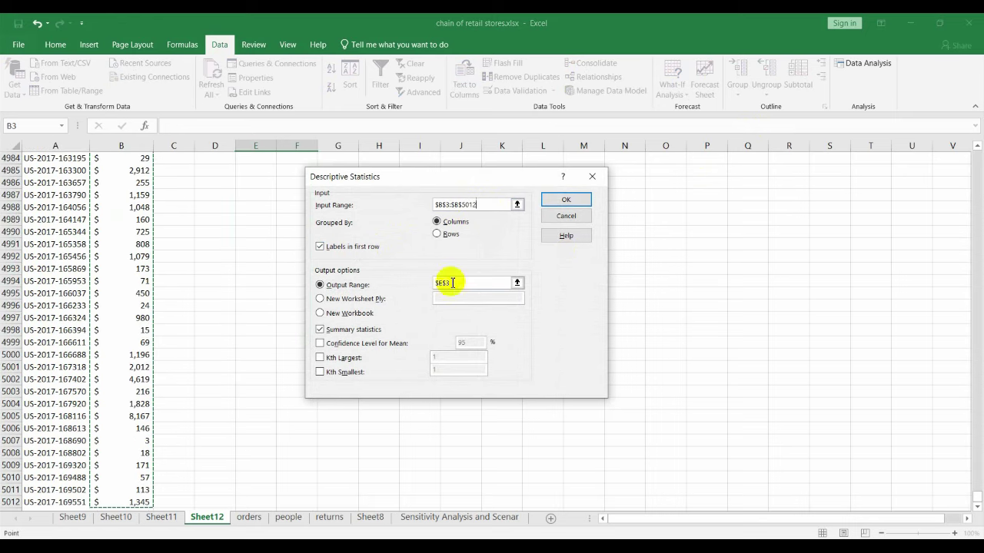
Generate the statistics in E3:F17 and auto-fit columns E and F.
{"action": "left_click", "coordinate": [570, 200]}
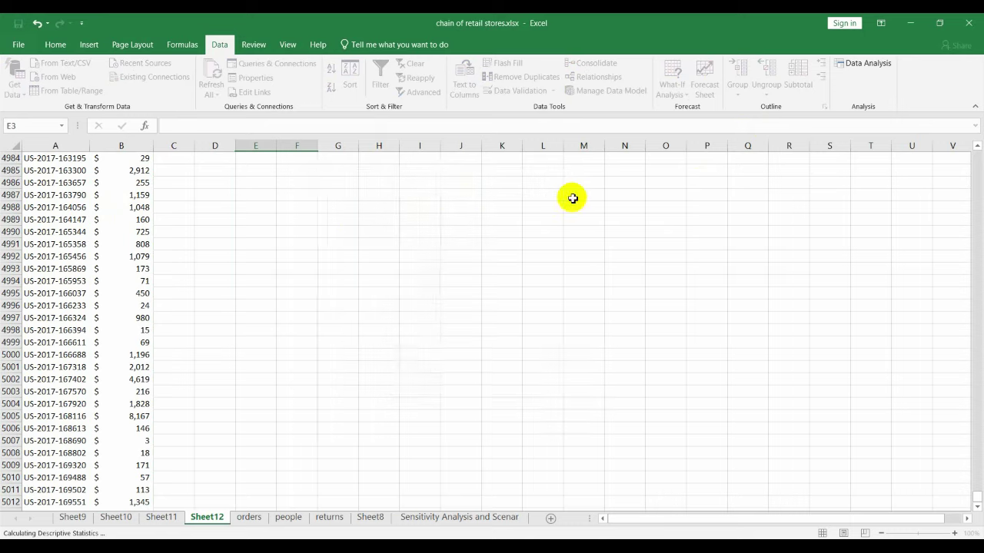
{"action": "double_click", "coordinate": [273, 145]}
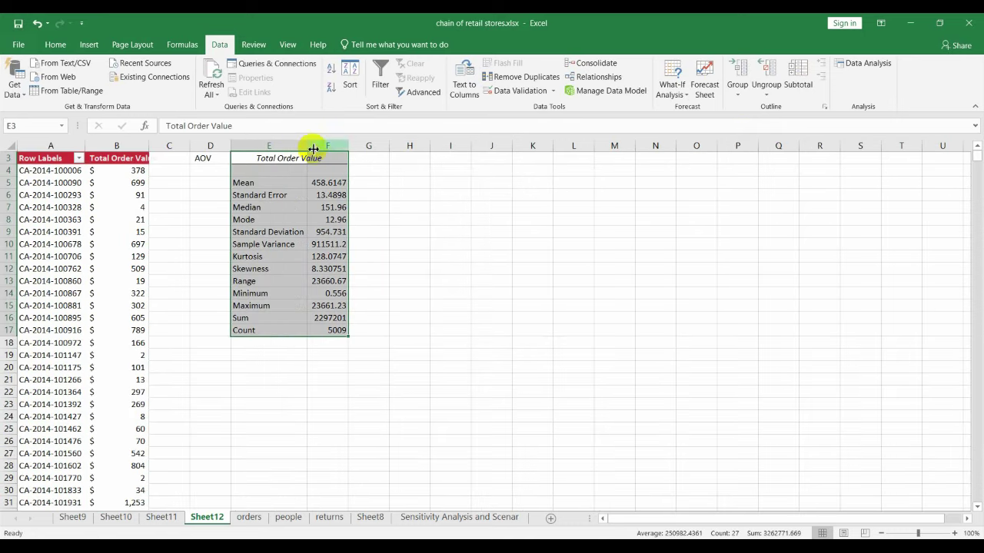
{"action": "double_click", "coordinate": [358, 146]}
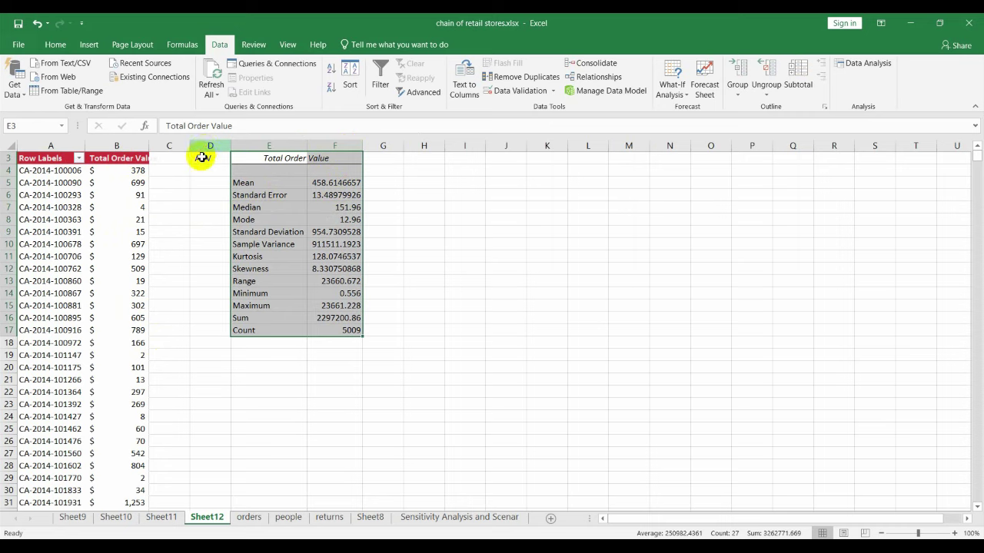
Move the AOV label from D3 to G5.
{"action": "left_click", "coordinate": [214, 159]}
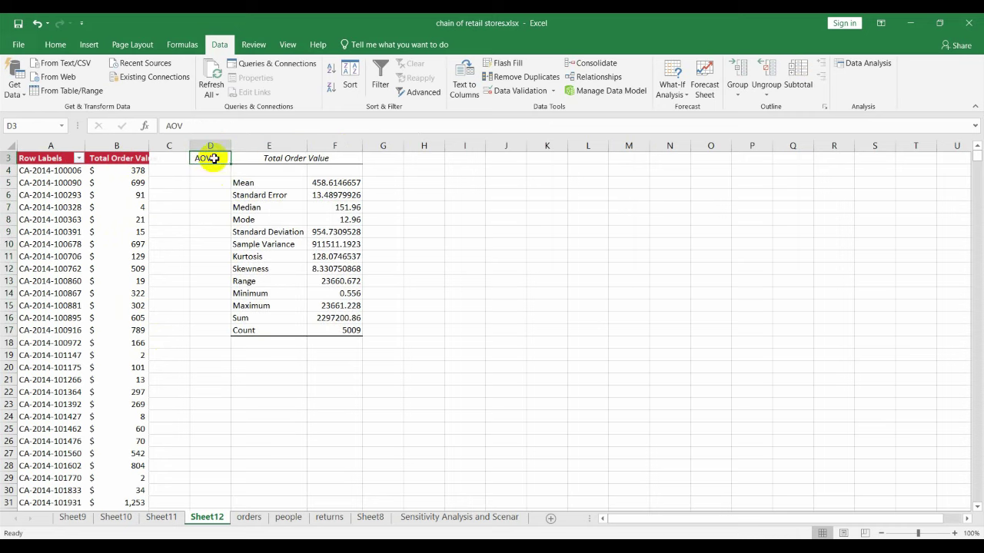
{"action": "key", "text": "ctrl+c"}
{"action": "left_click", "coordinate": [211, 183]}
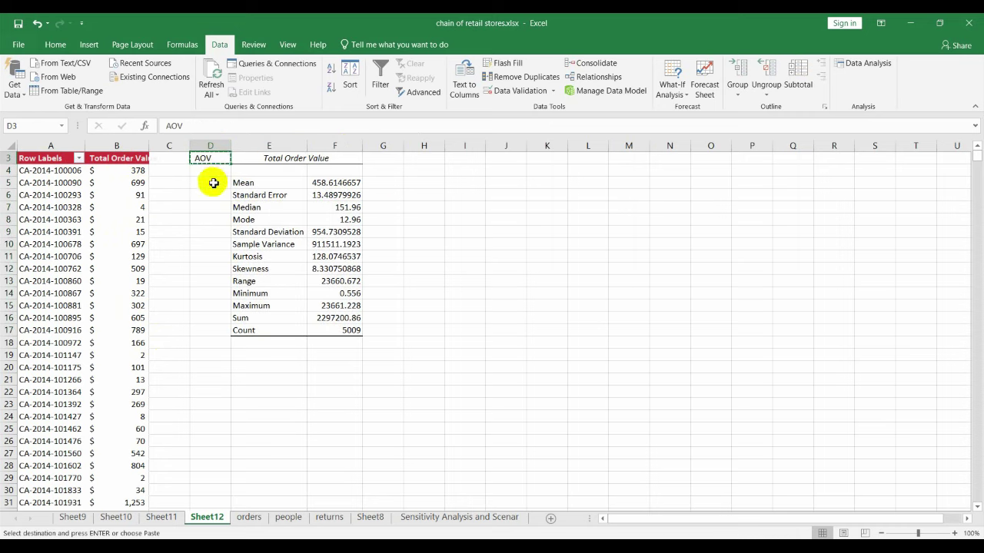
{"action": "left_click", "coordinate": [392, 183]}
{"action": "key", "text": "ctrl+v"}
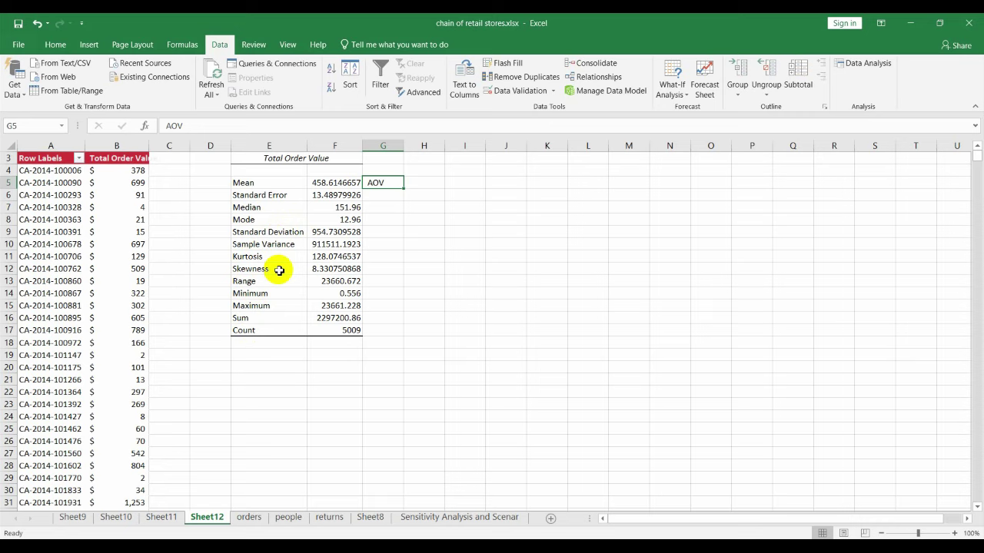
{"action": "left_click", "coordinate": [321, 270]}
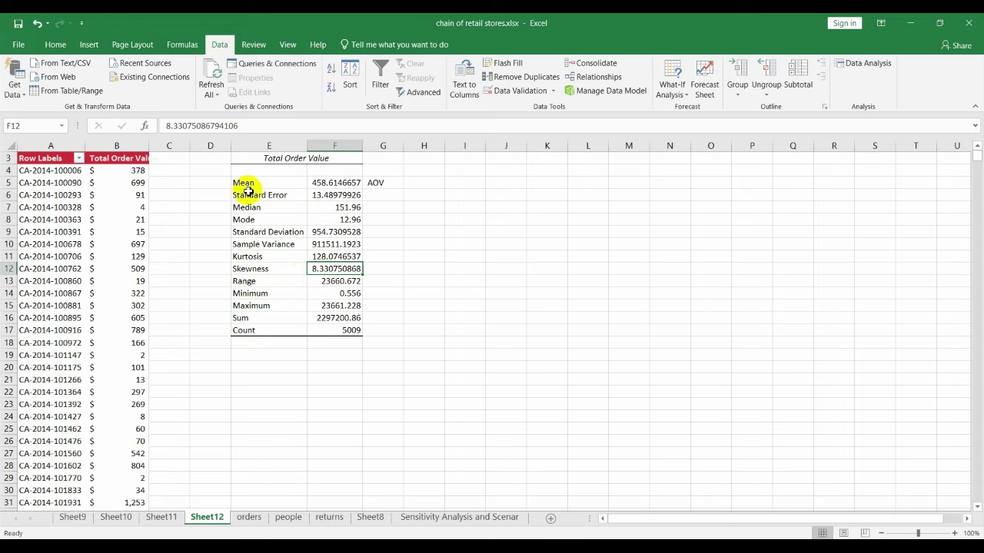
{"action": "left_click", "coordinate": [340, 222]}
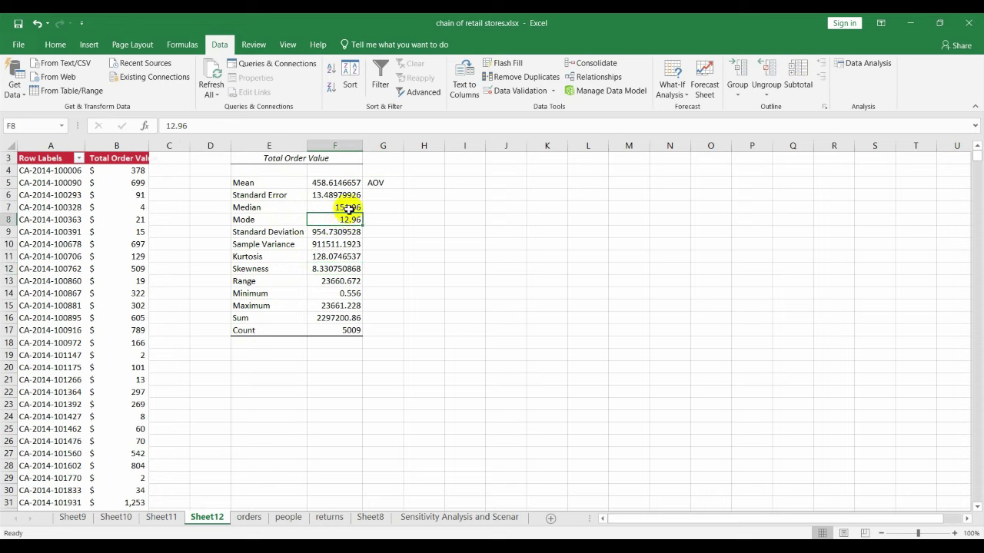
{"action": "left_click", "coordinate": [346, 208]}
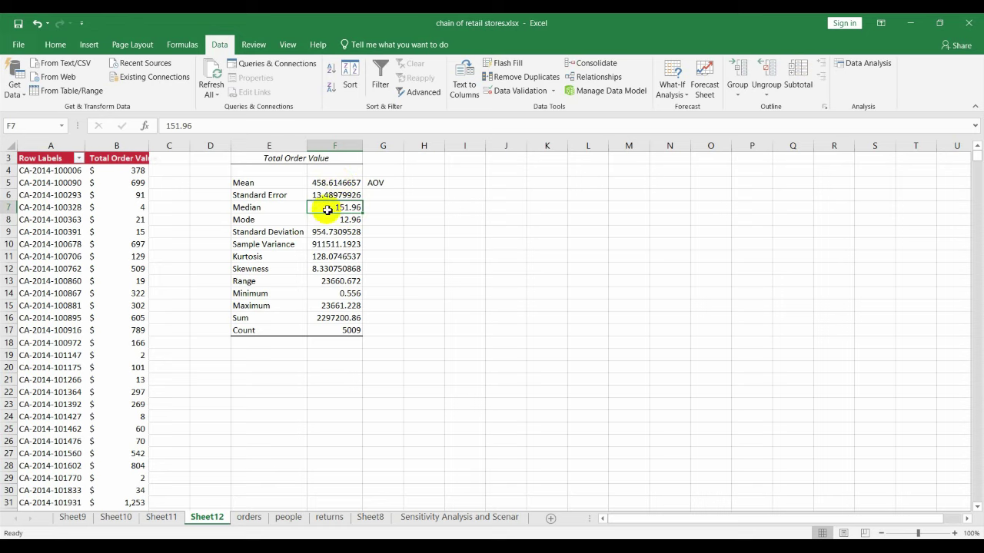
Copy the Total Order Value column B3:B5012 into column I starting at I3.
{"action": "left_click", "coordinate": [137, 145]}
{"action": "key", "text": "ctrl+c"}
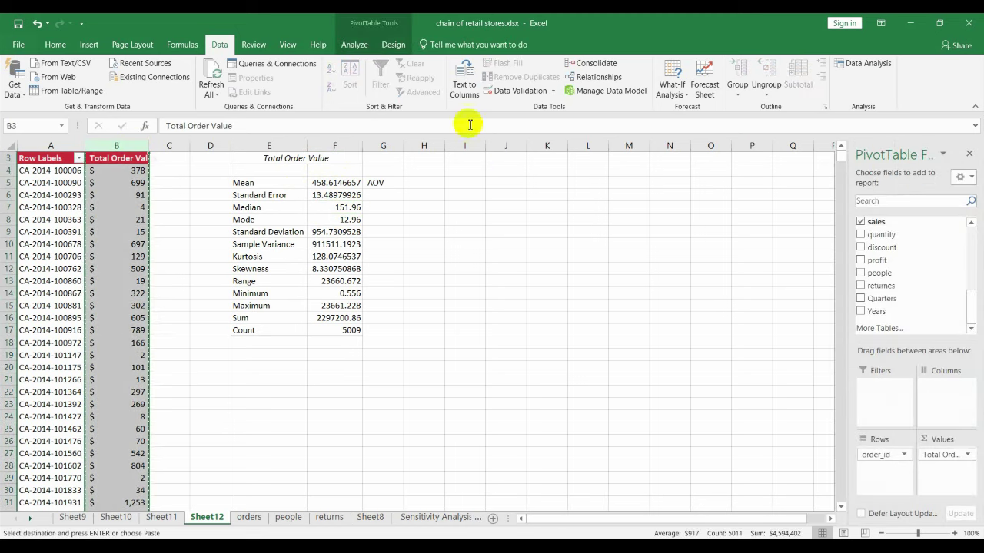
{"action": "left_click", "coordinate": [470, 162]}
{"action": "key", "text": "ctrl+v"}
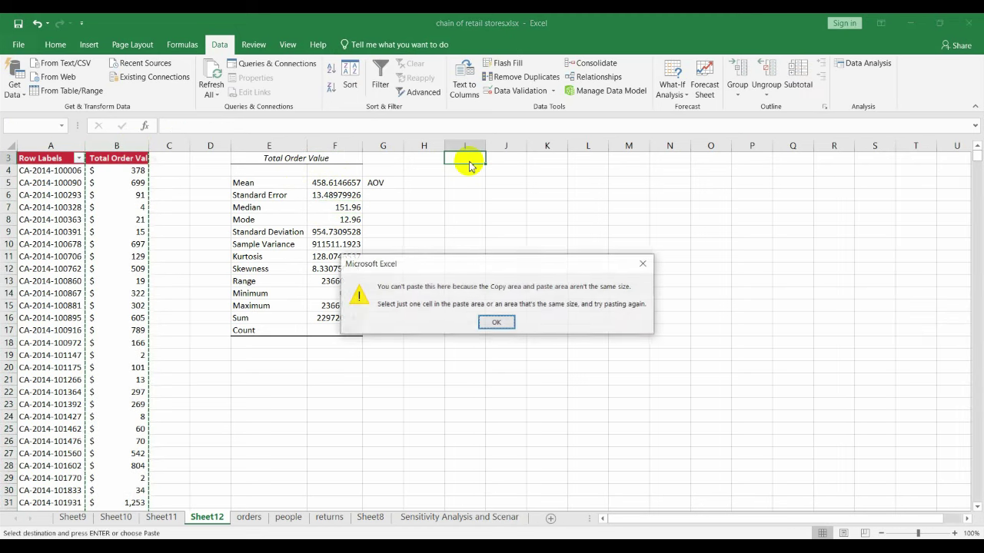
{"action": "left_click", "coordinate": [644, 264]}
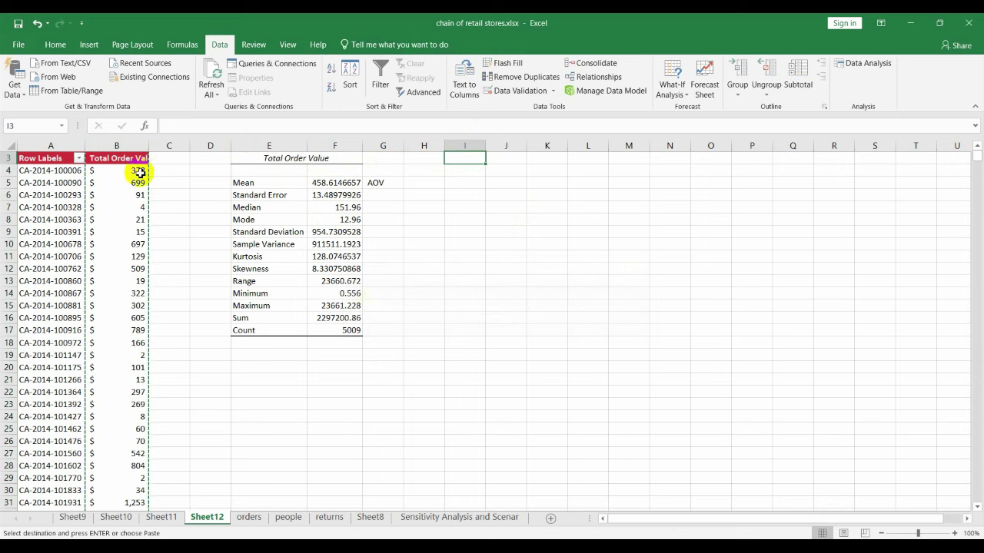
{"action": "left_click", "coordinate": [132, 168]}
{"action": "left_click", "coordinate": [132, 161]}
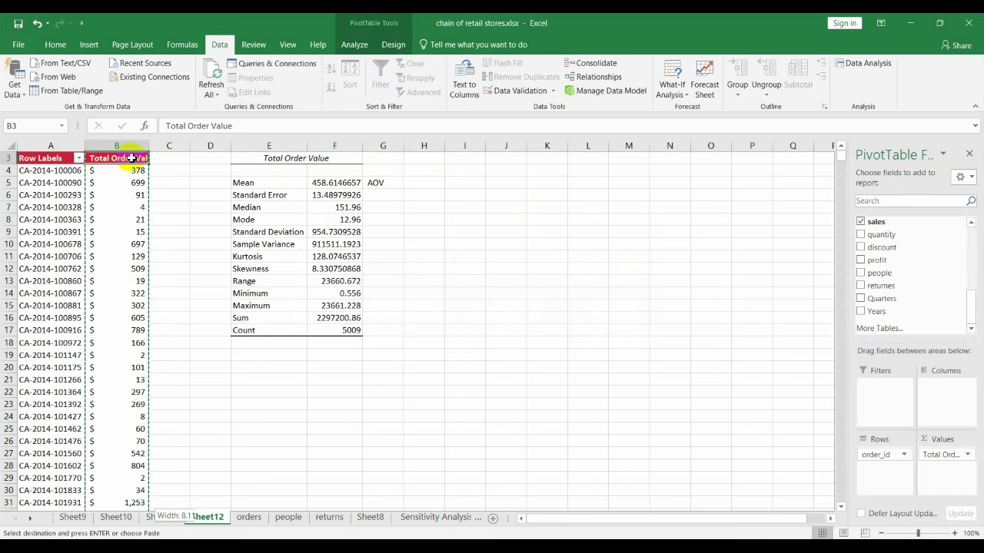
{"action": "key", "text": "ctrl+shift+Down"}
{"action": "left_click", "coordinate": [132, 157]}
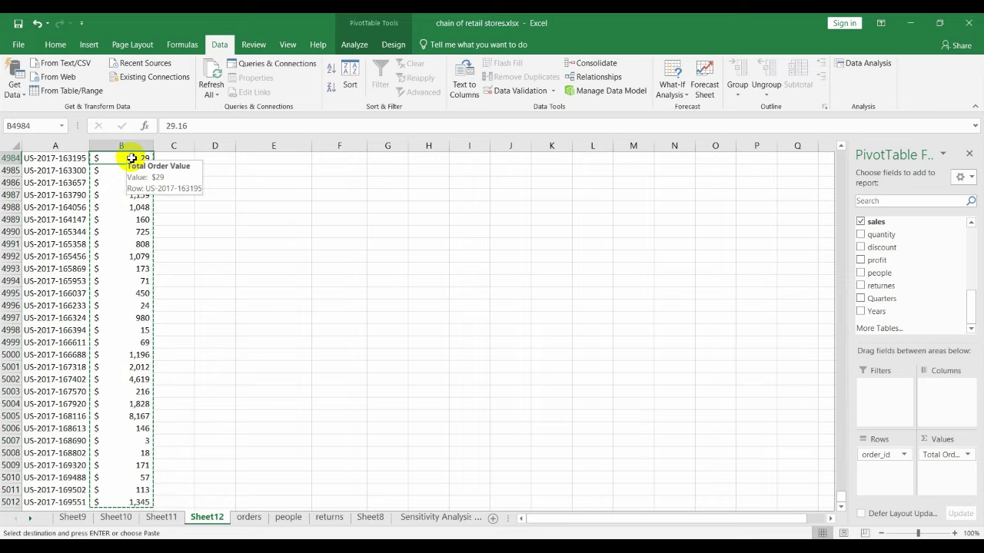
{"action": "key", "text": "ctrl+Up"}
{"action": "key", "text": "Right"}
{"action": "key", "text": "Right"}
{"action": "key", "text": "Right"}
{"action": "key", "text": "Right"}
{"action": "key", "text": "Right"}
{"action": "key", "text": "Right"}
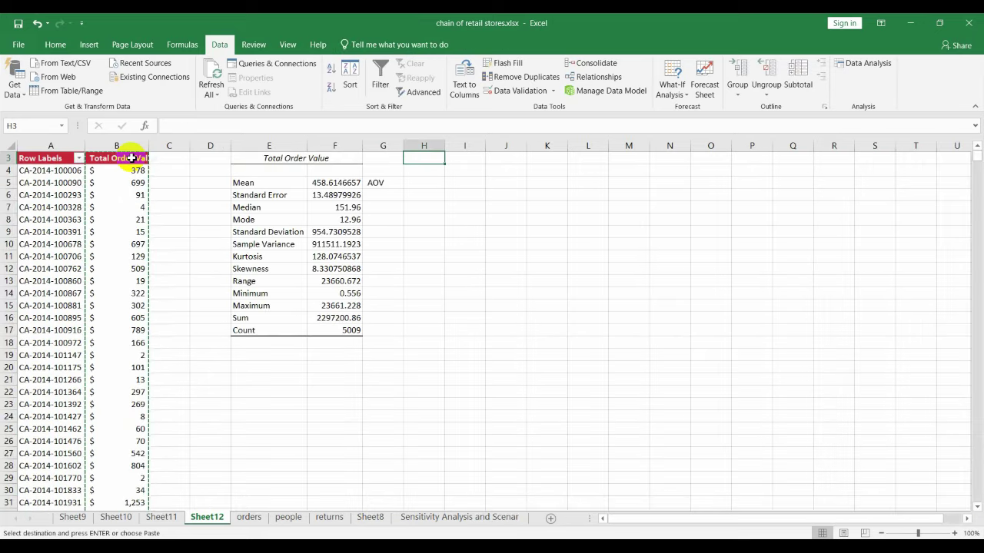
{"action": "key", "text": "Right"}
{"action": "key", "text": "ctrl+v"}
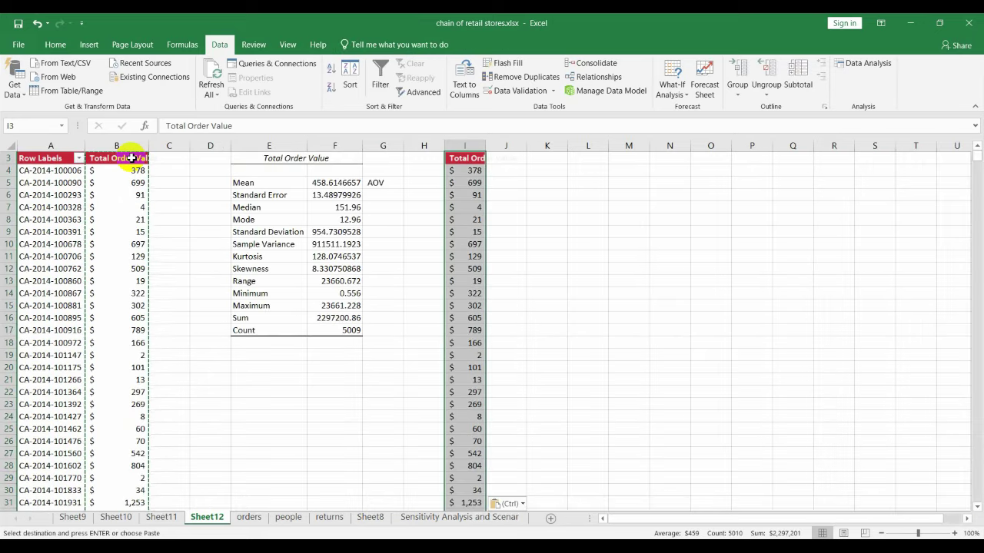
Auto-fit column I to its header and review the Mode (F8) and Median (F7).
{"action": "double_click", "coordinate": [484, 144]}
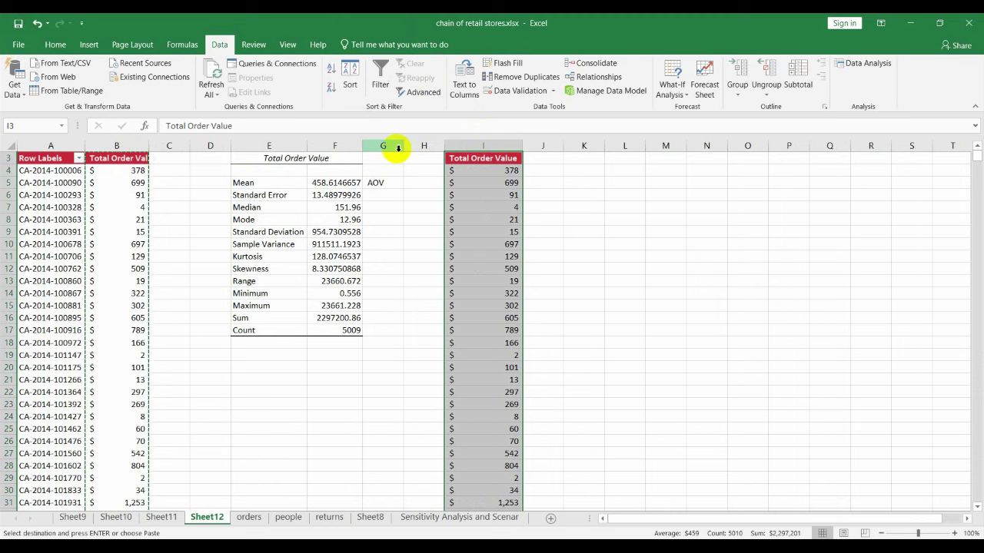
{"action": "left_click", "coordinate": [346, 221]}
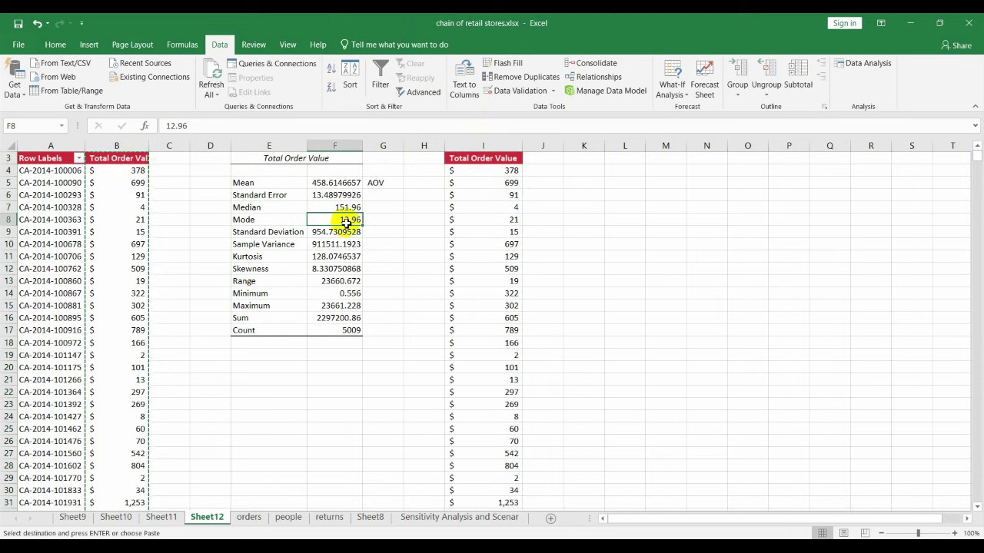
{"action": "left_click", "coordinate": [345, 209]}
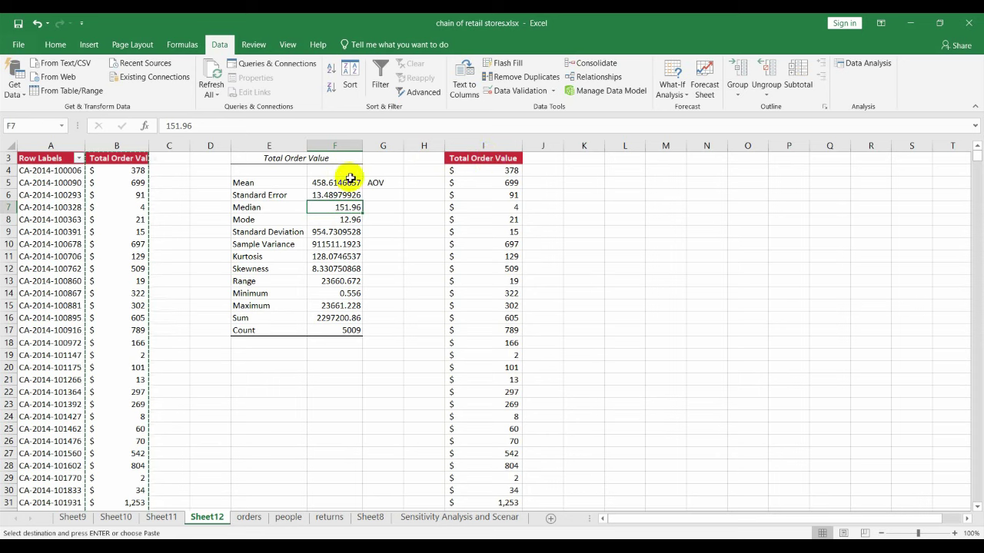
{"action": "left_click", "coordinate": [475, 143]}
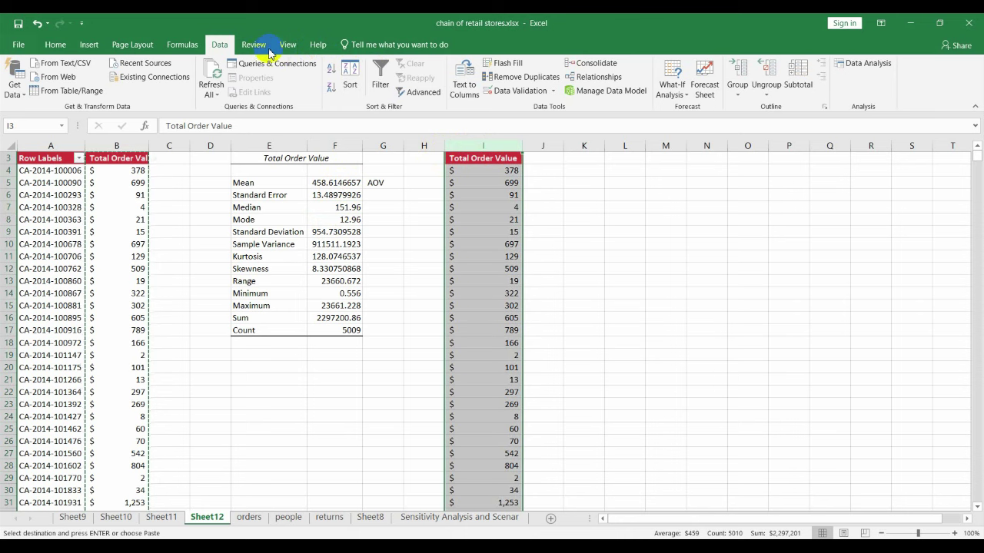
Insert a histogram of the Total Order Value data from I4 and move it over columns K–R.
{"action": "left_click", "coordinate": [487, 169]}
{"action": "left_click", "coordinate": [85, 44]}
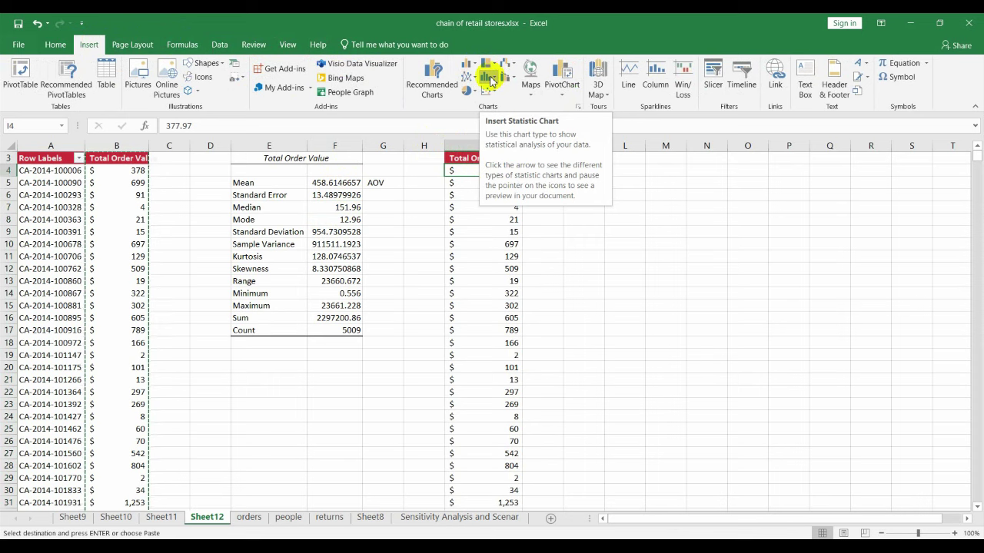
{"action": "left_click", "coordinate": [488, 78]}
{"action": "left_click", "coordinate": [507, 128]}
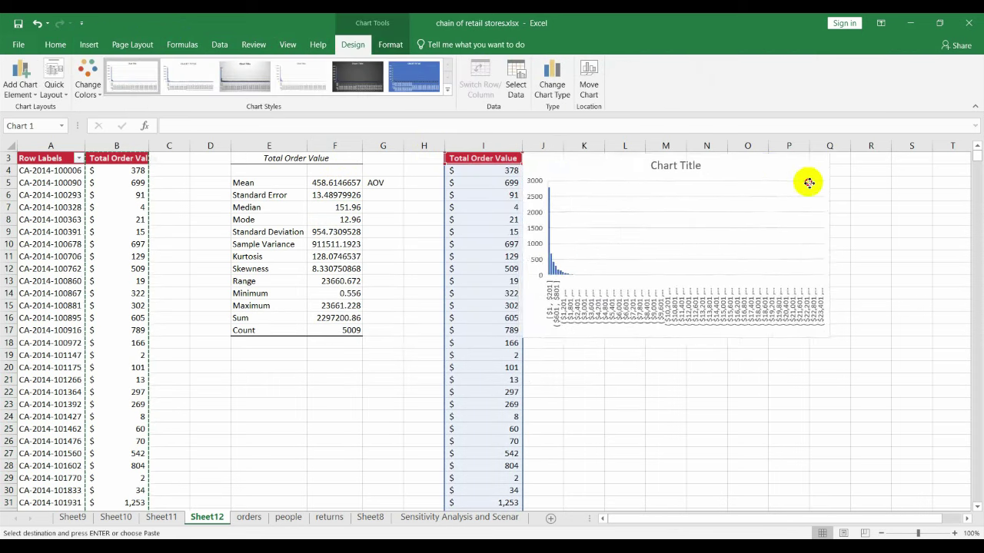
{"action": "left_click_drag", "start_coordinate": [586, 256], "coordinate": [820, 185]}
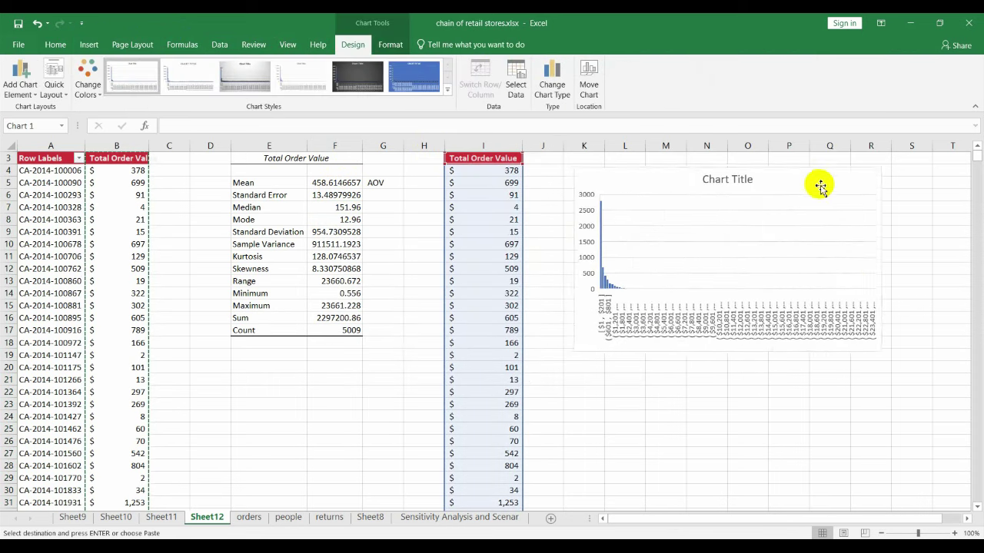
Set the histogram's horizontal axis to 20 bins with an underflow bin.
{"action": "left_click", "coordinate": [729, 315]}
{"action": "right_click", "coordinate": [729, 315]}
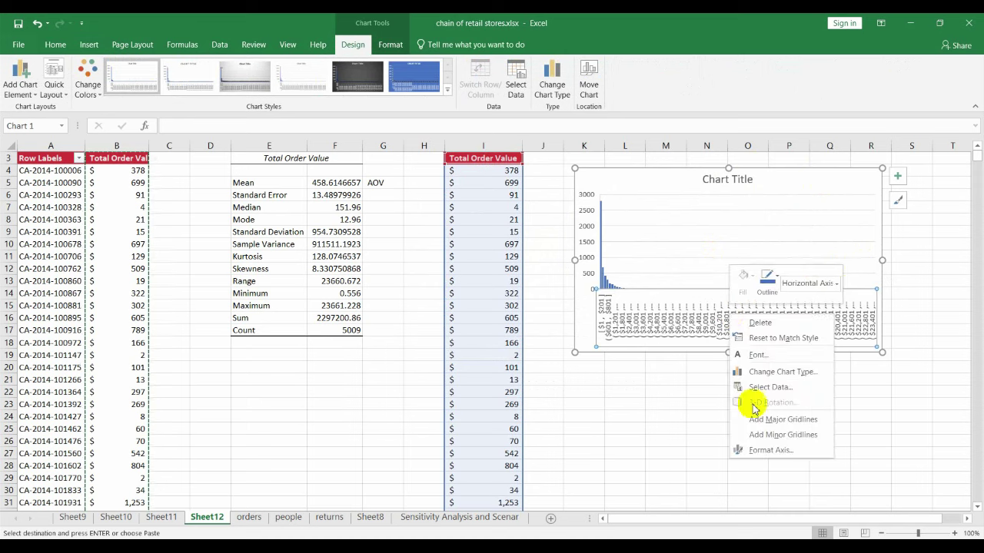
{"action": "left_click", "coordinate": [768, 451]}
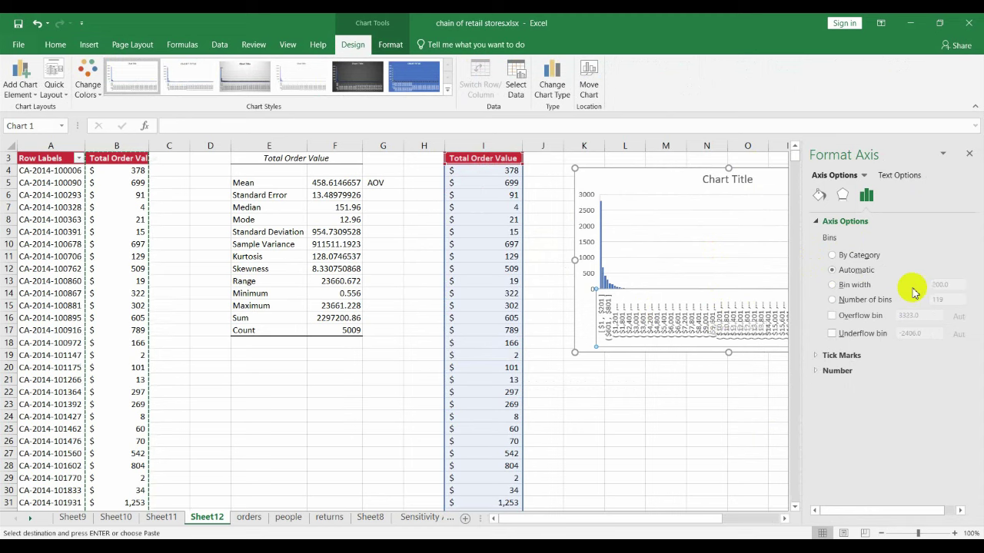
{"action": "left_click", "coordinate": [833, 299]}
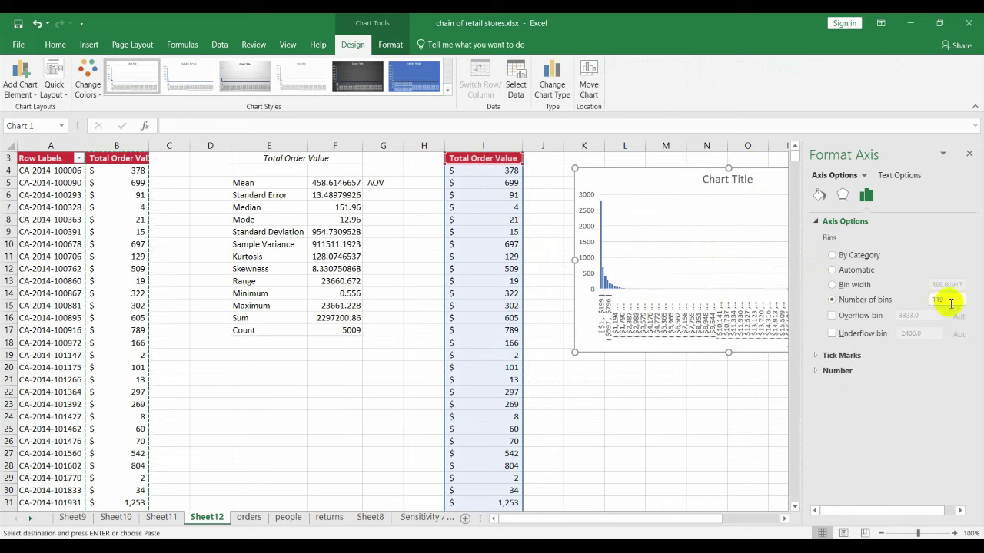
{"action": "left_click_drag", "start_coordinate": [951, 304], "coordinate": [923, 301]}
{"action": "type", "text": "20"}
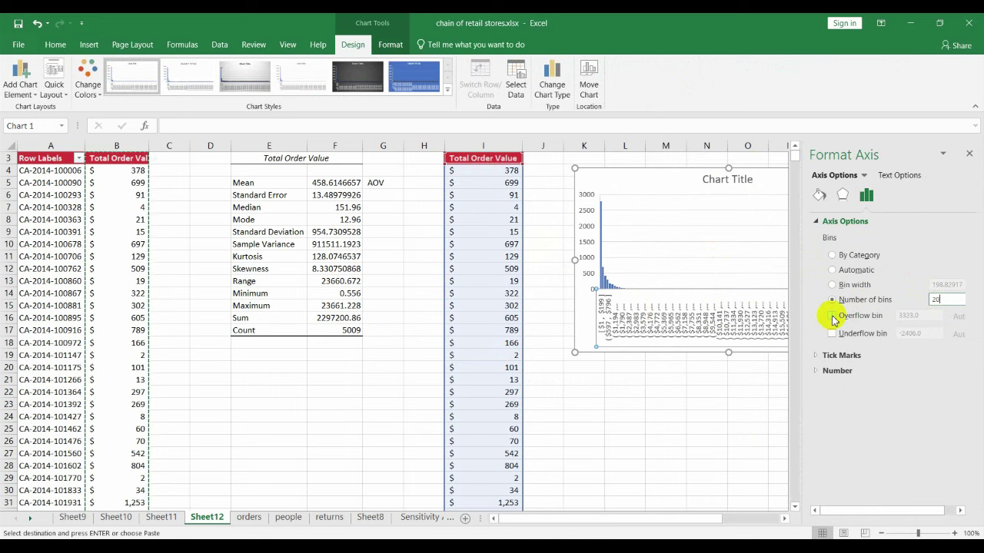
{"action": "left_click", "coordinate": [832, 316]}
{"action": "left_click", "coordinate": [831, 333]}
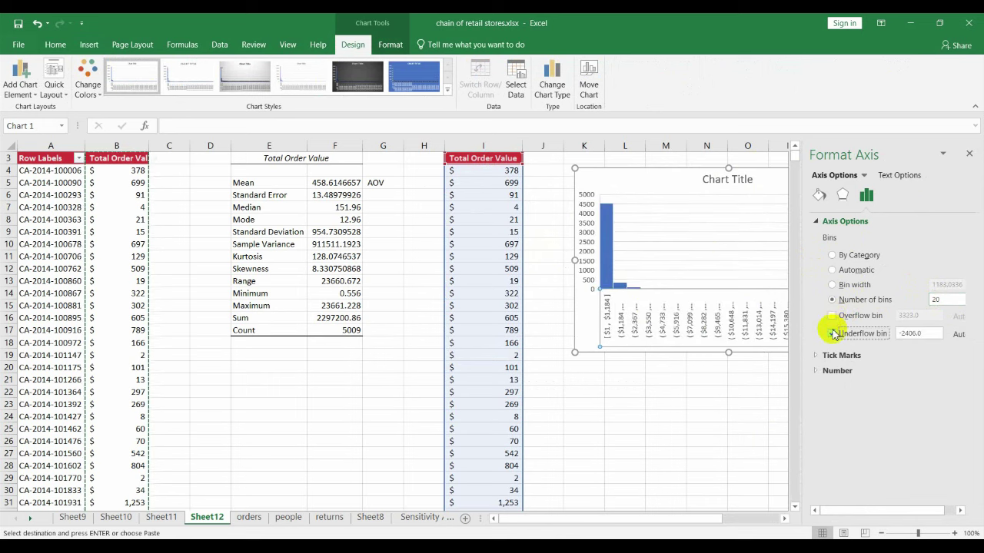
{"action": "left_click", "coordinate": [750, 410]}
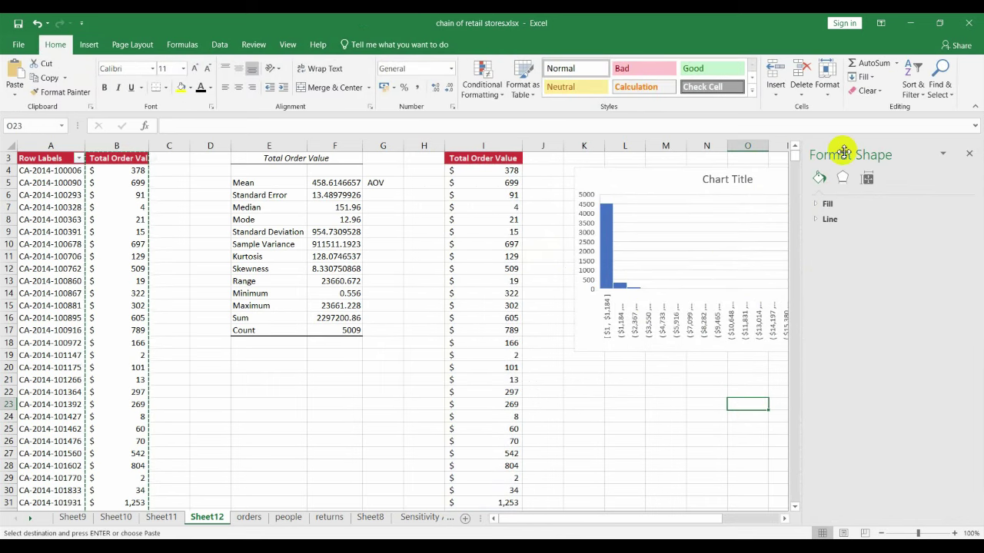
Widen the histogram rightward to about column T.
{"action": "left_click", "coordinate": [969, 154]}
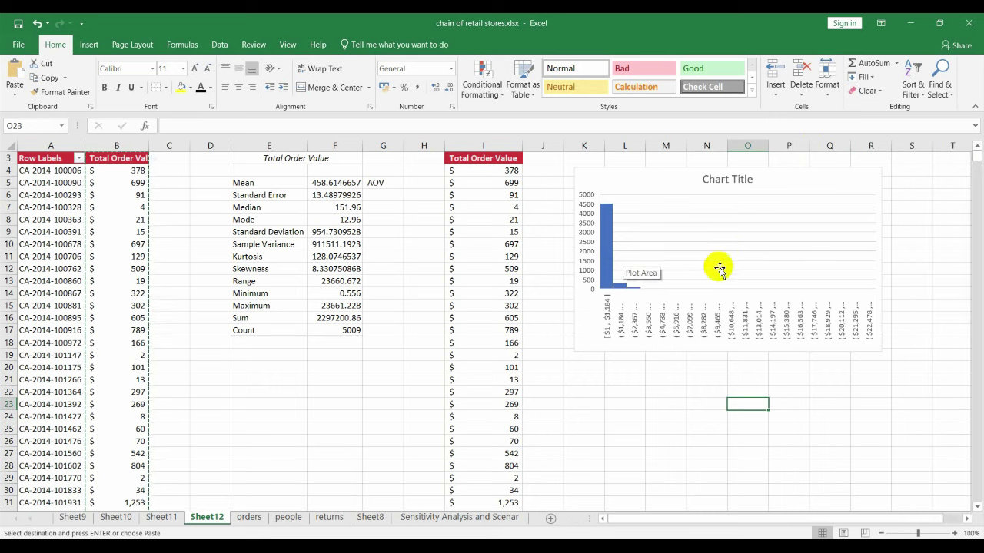
{"action": "left_click", "coordinate": [776, 249]}
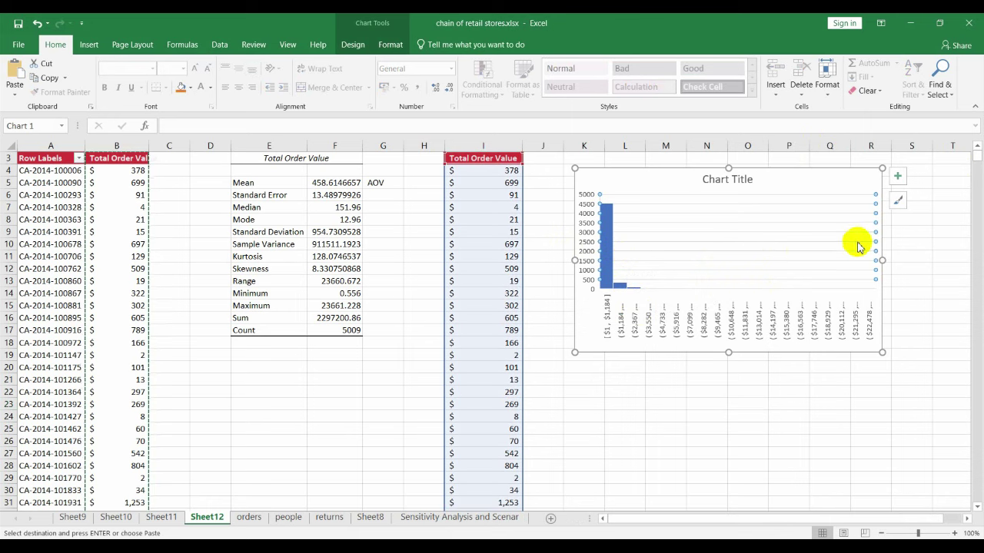
{"action": "left_click_drag", "start_coordinate": [882, 261], "coordinate": [965, 262]}
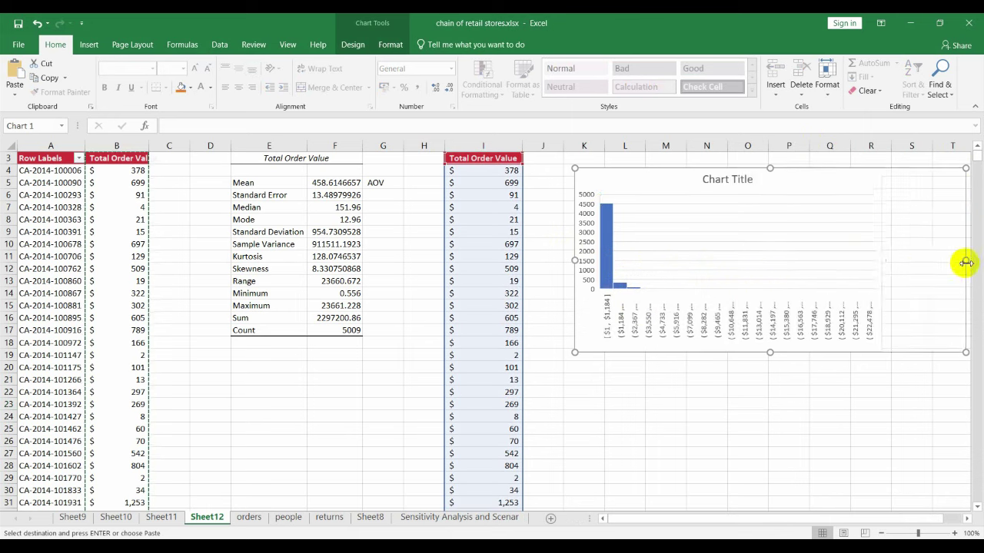
Add an overflow bin at 3323 to the histogram's horizontal axis.
{"action": "right_click", "coordinate": [645, 319]}
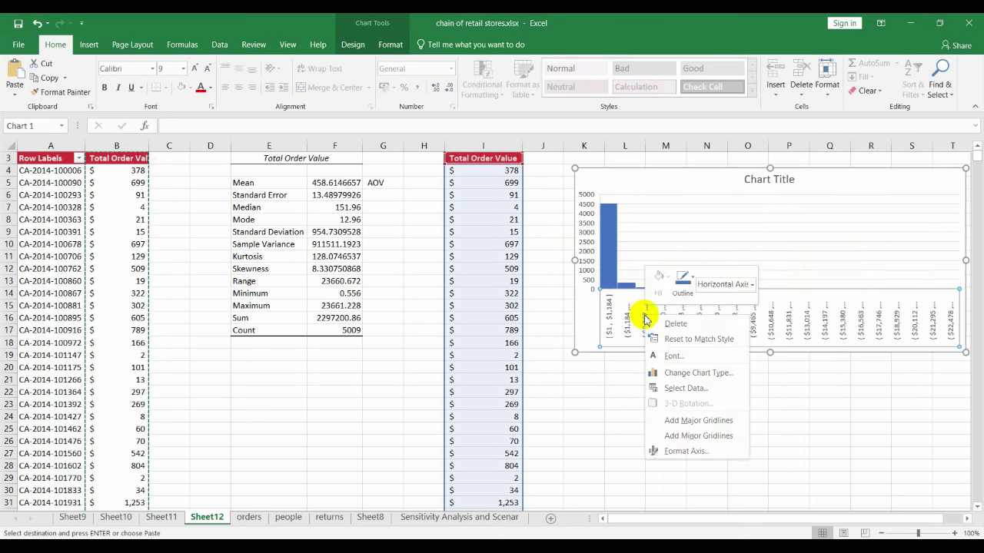
{"action": "left_click", "coordinate": [699, 452]}
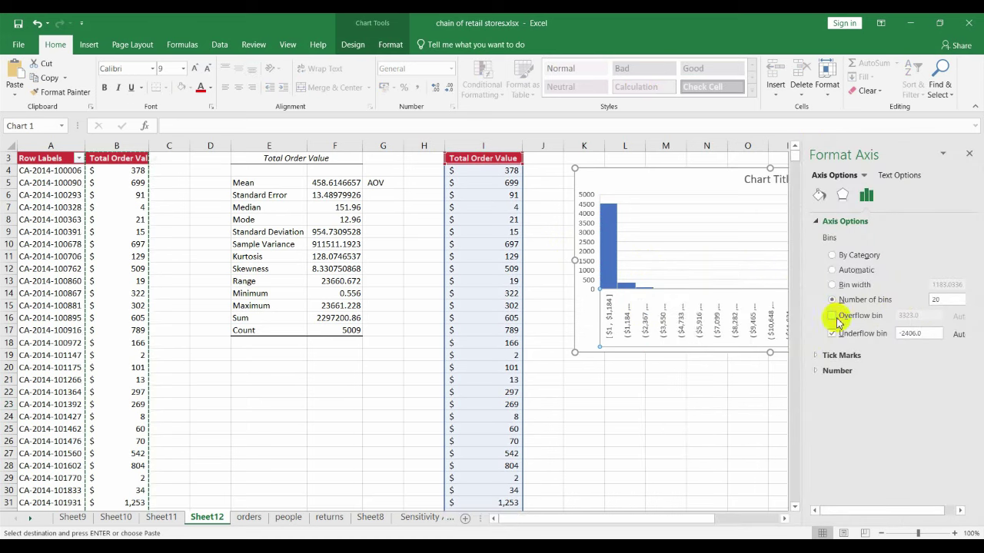
{"action": "left_click", "coordinate": [831, 316]}
{"action": "left_click", "coordinate": [709, 385]}
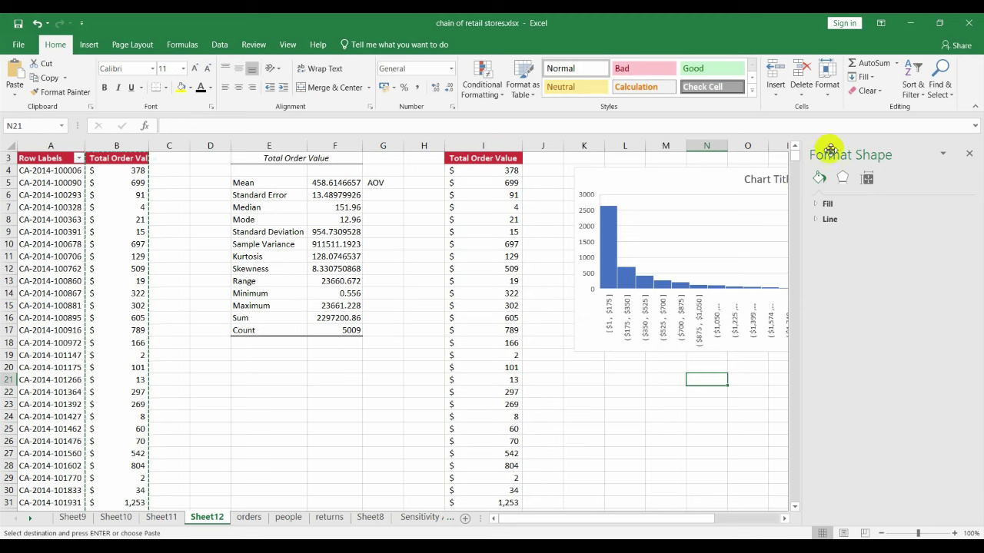
{"action": "left_click", "coordinate": [969, 154]}
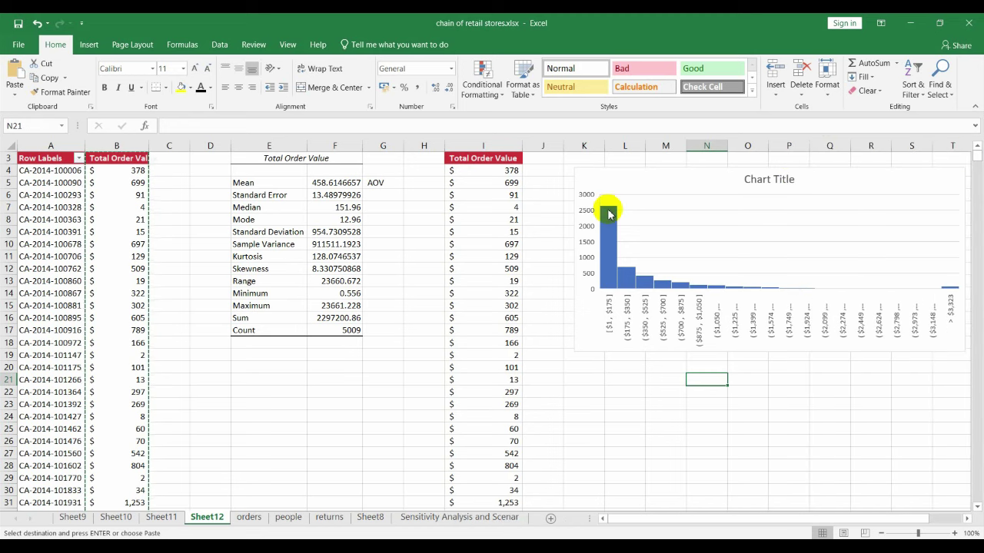
{"action": "mouse_move", "coordinate": [610, 215]}
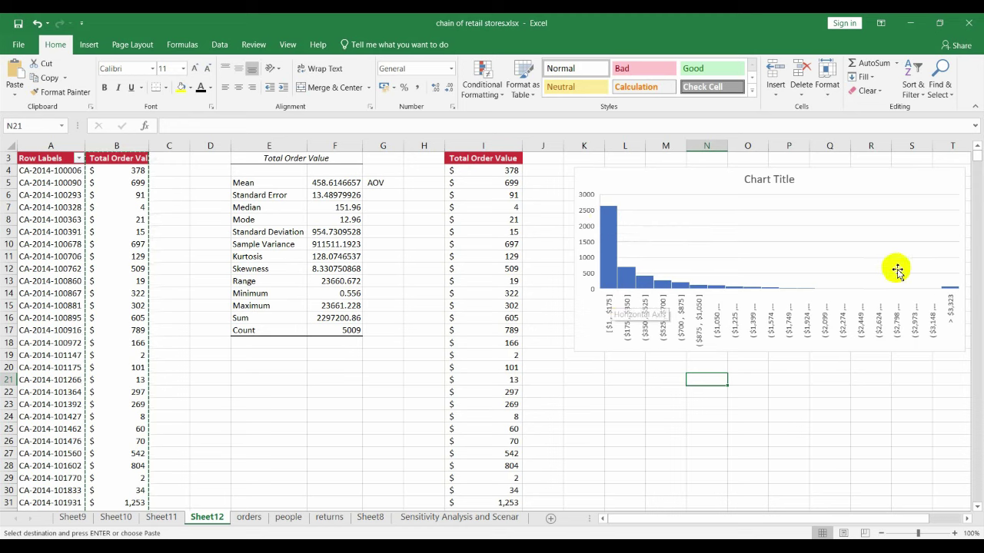
{"action": "mouse_move", "coordinate": [953, 291]}
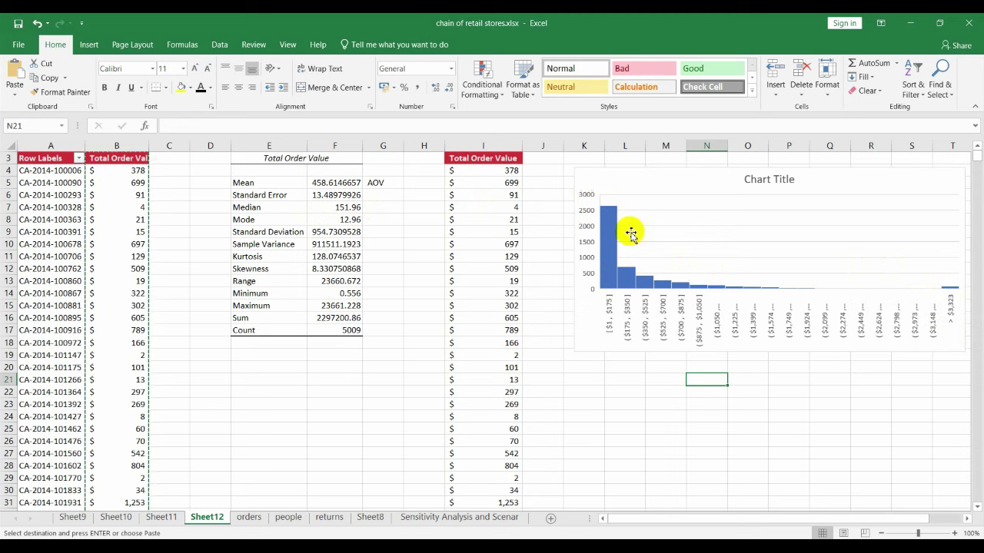
{"action": "mouse_move", "coordinate": [602, 263]}
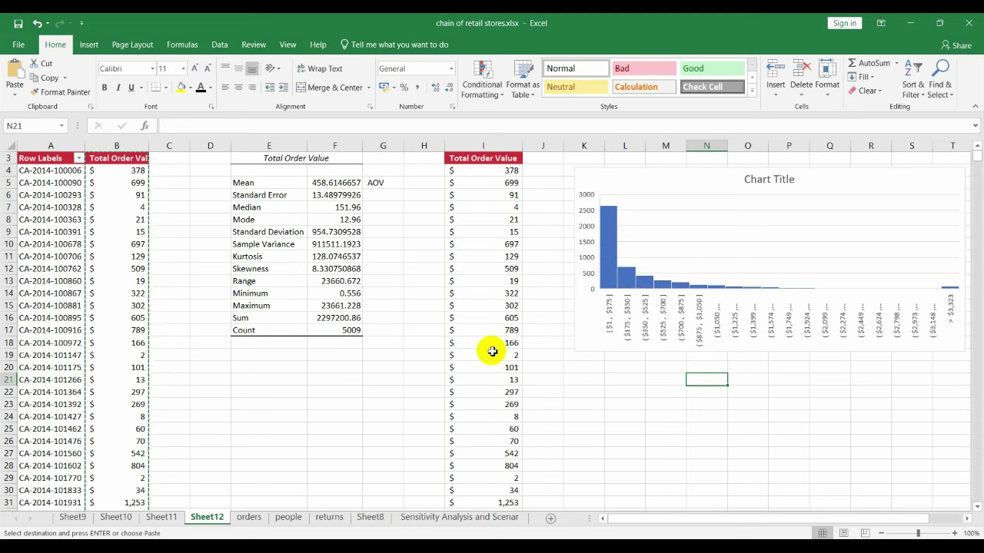
Switch to the Sensitivity Analysis sheet and review the Turnover row and B5's commission formula.
{"action": "left_click", "coordinate": [456, 518]}
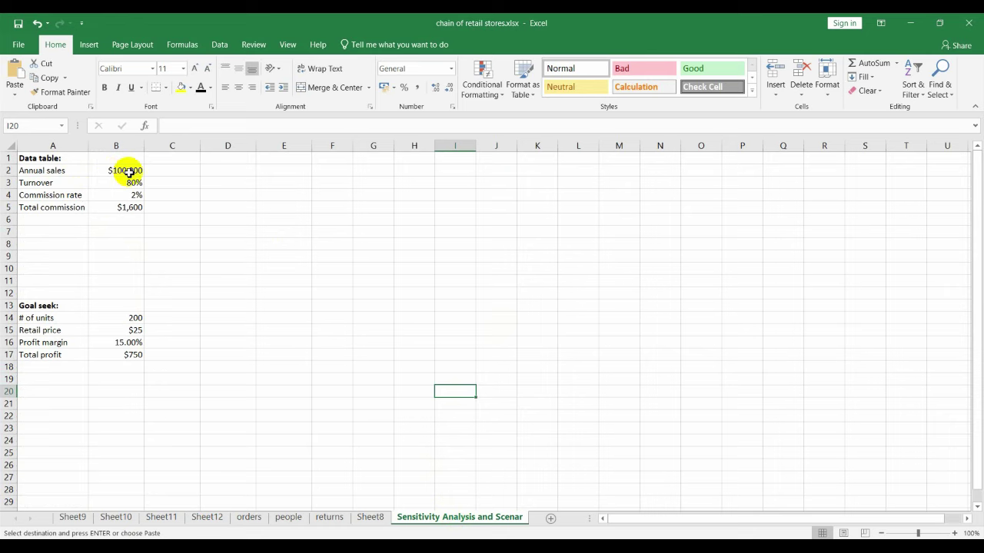
{"action": "left_click", "coordinate": [76, 185]}
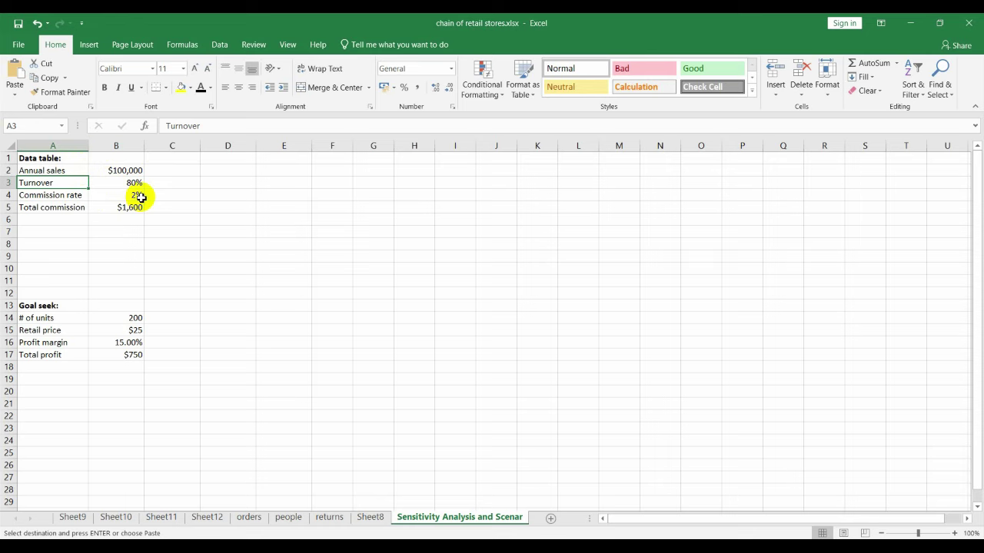
{"action": "left_click", "coordinate": [121, 208]}
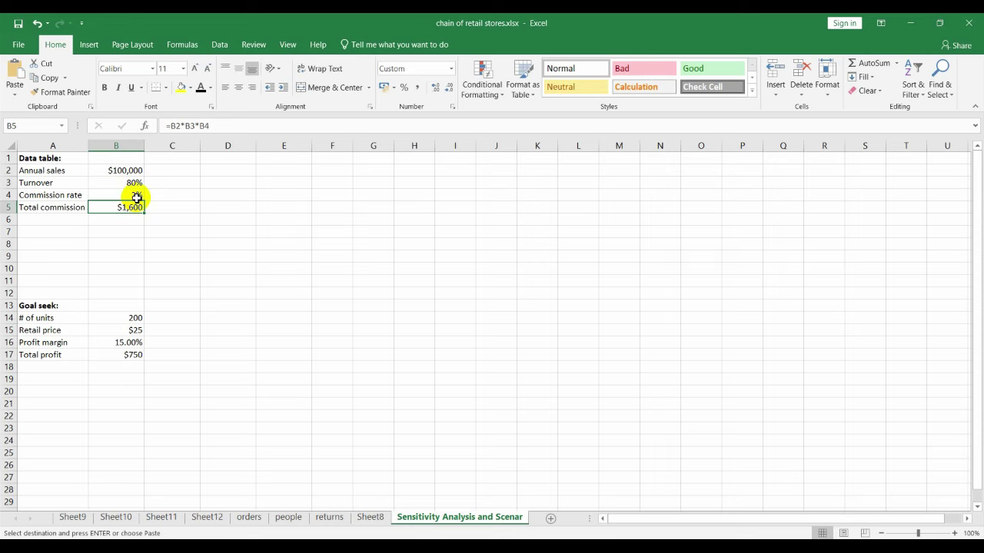
Link cell B7 to the total commission with the formula =B5.
{"action": "key", "text": "Escape"}
{"action": "left_click", "coordinate": [136, 237]}
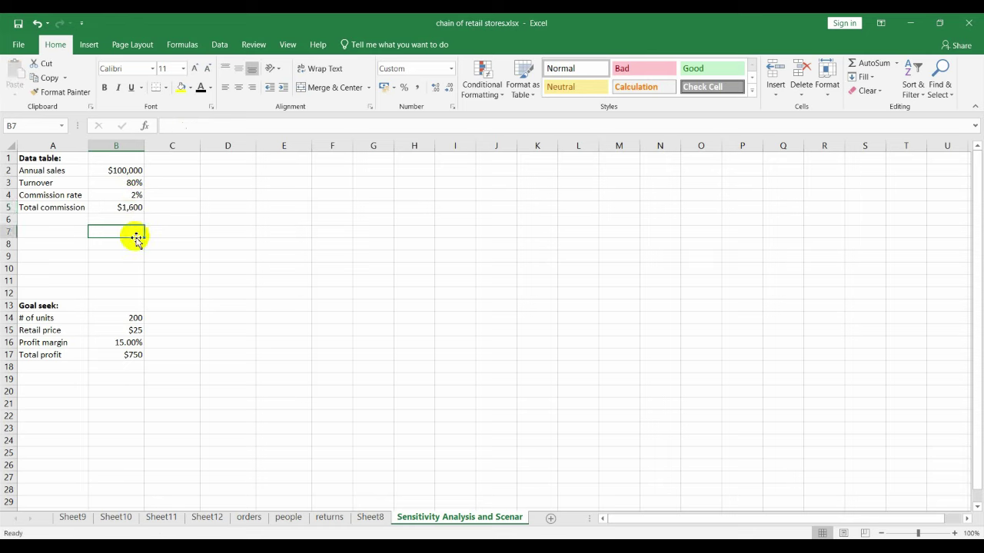
{"action": "type", "text": "="}
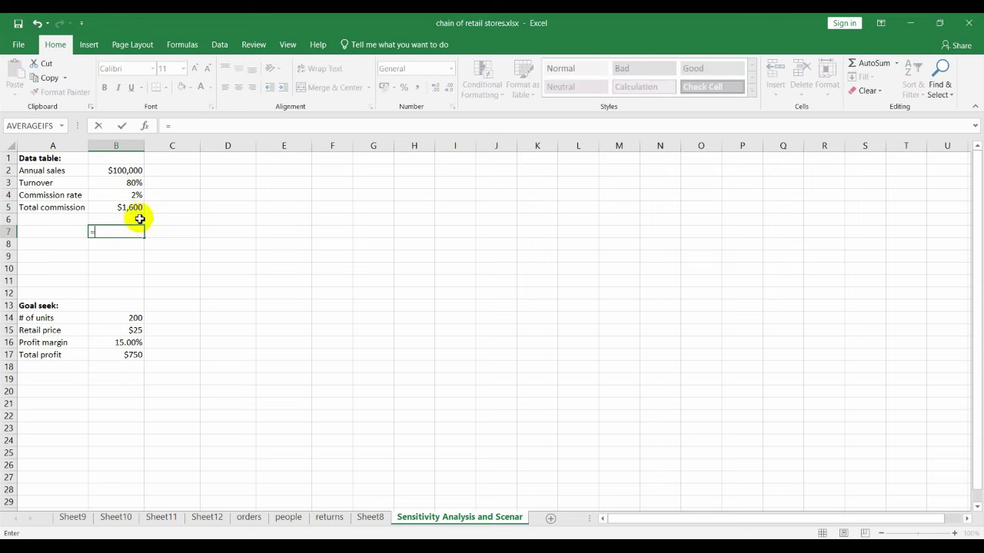
{"action": "left_click", "coordinate": [134, 209]}
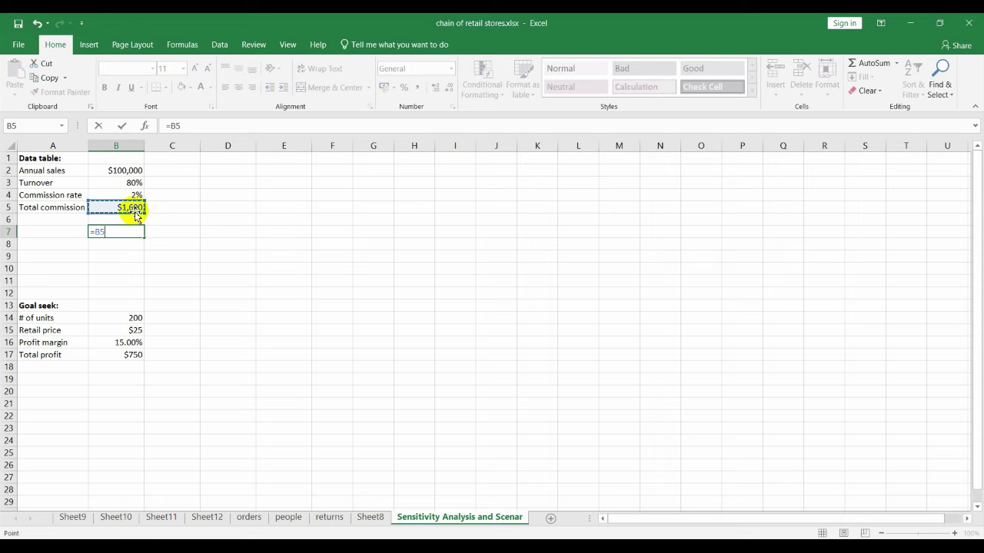
{"action": "key", "text": "Return"}
Fill C7:E7 with annual sales of $100,000, $150,000 and $200,000.
{"action": "left_click", "coordinate": [135, 169]}
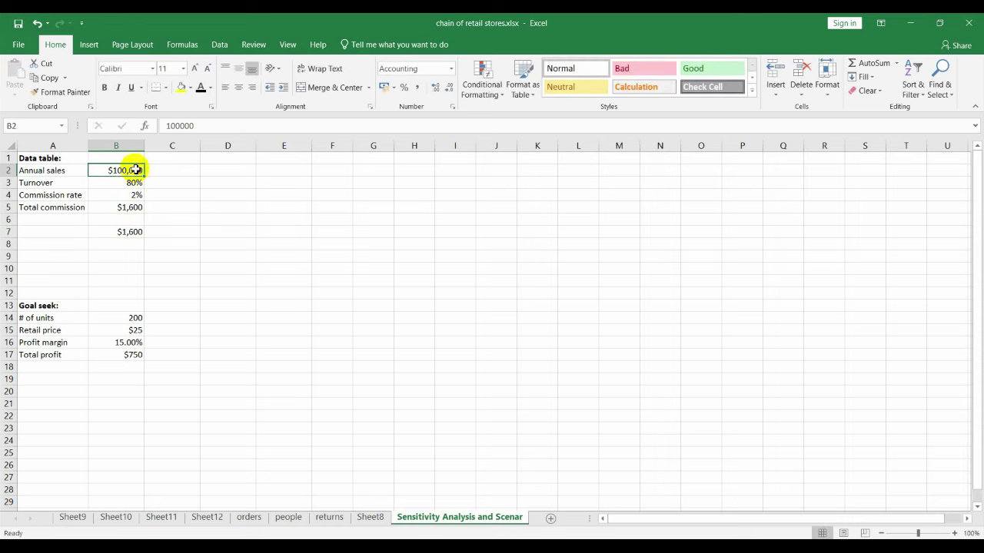
{"action": "key", "text": "ctrl+c"}
{"action": "left_click", "coordinate": [182, 229]}
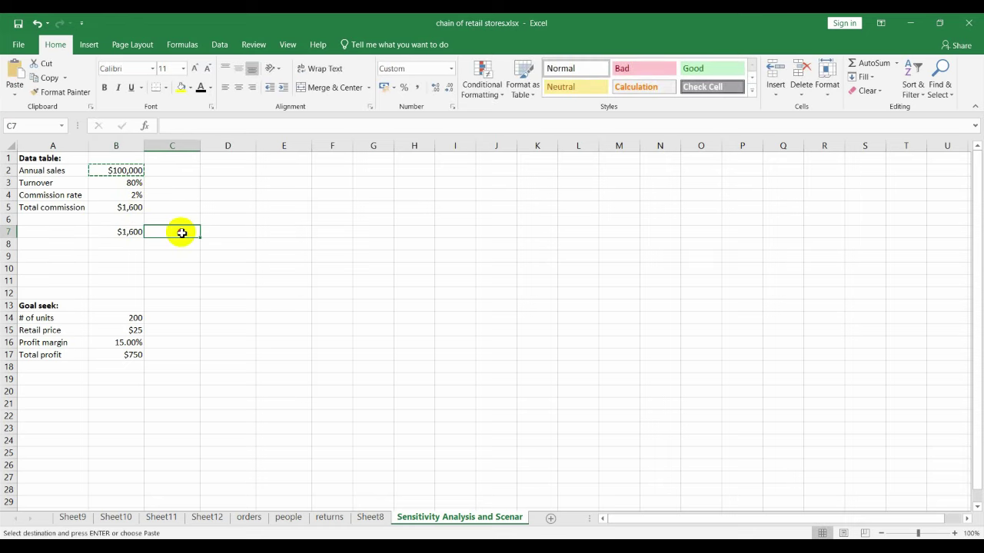
{"action": "key", "text": "ctrl+v"}
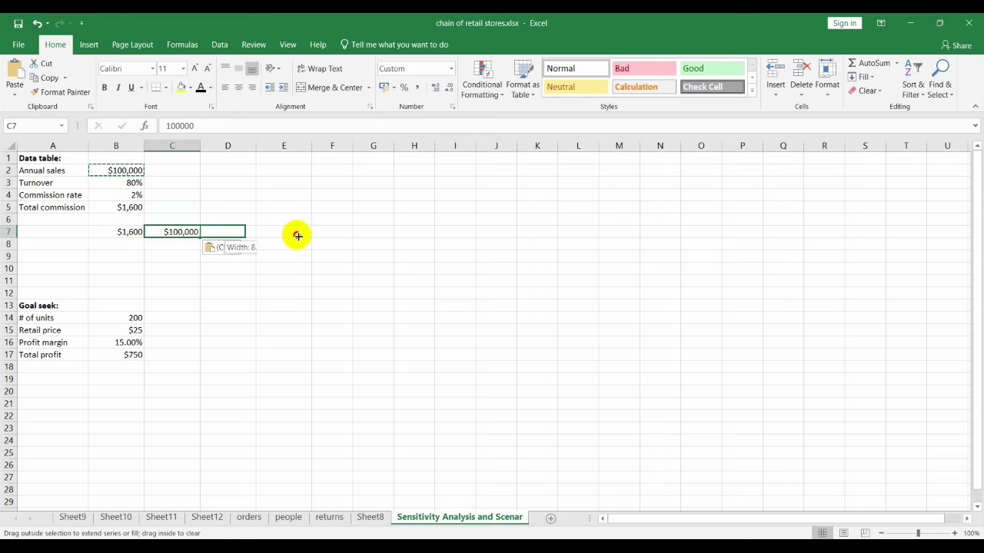
{"action": "left_click_drag", "start_coordinate": [203, 237], "coordinate": [292, 233]}
{"action": "left_click", "coordinate": [234, 232]}
{"action": "double_click", "coordinate": [234, 233]}
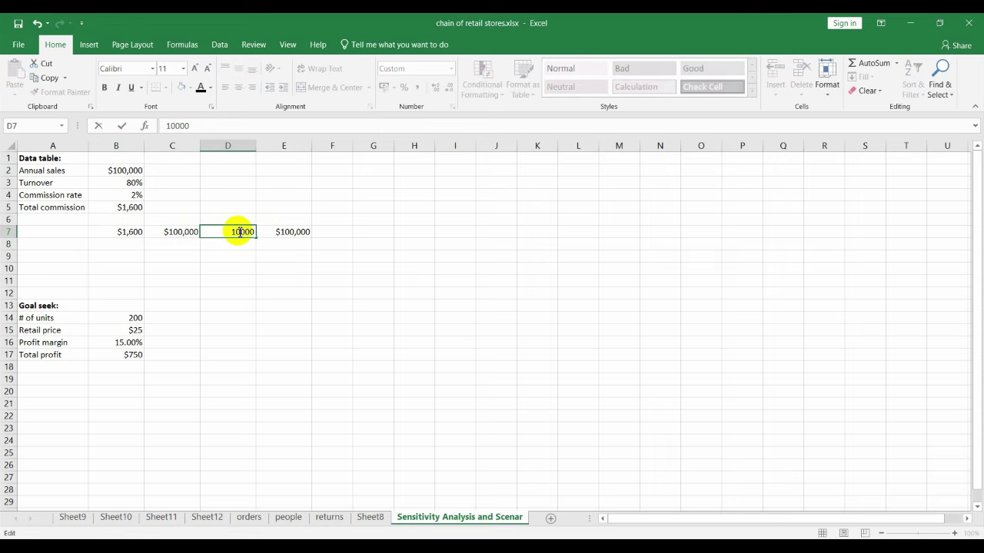
{"action": "key", "text": "Return"}
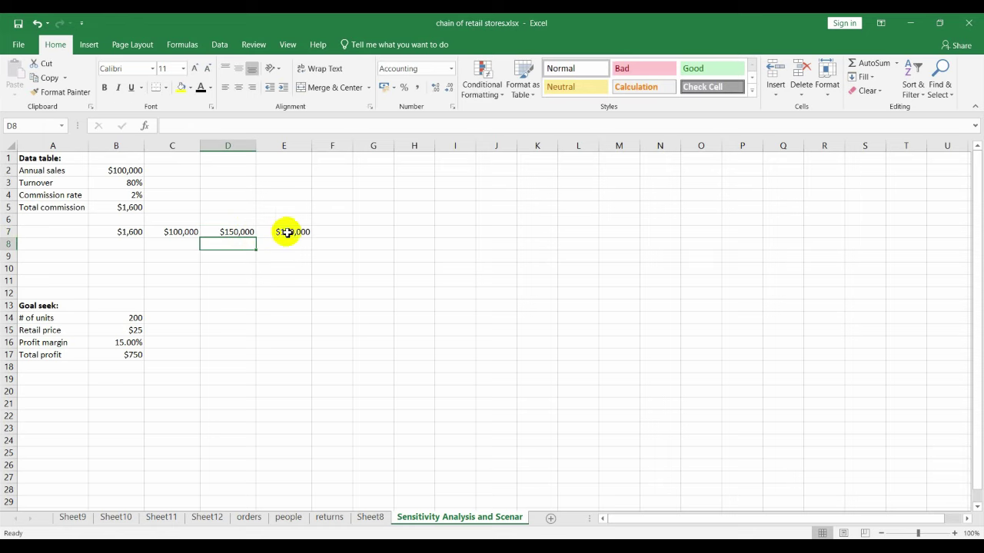
{"action": "double_click", "coordinate": [290, 232]}
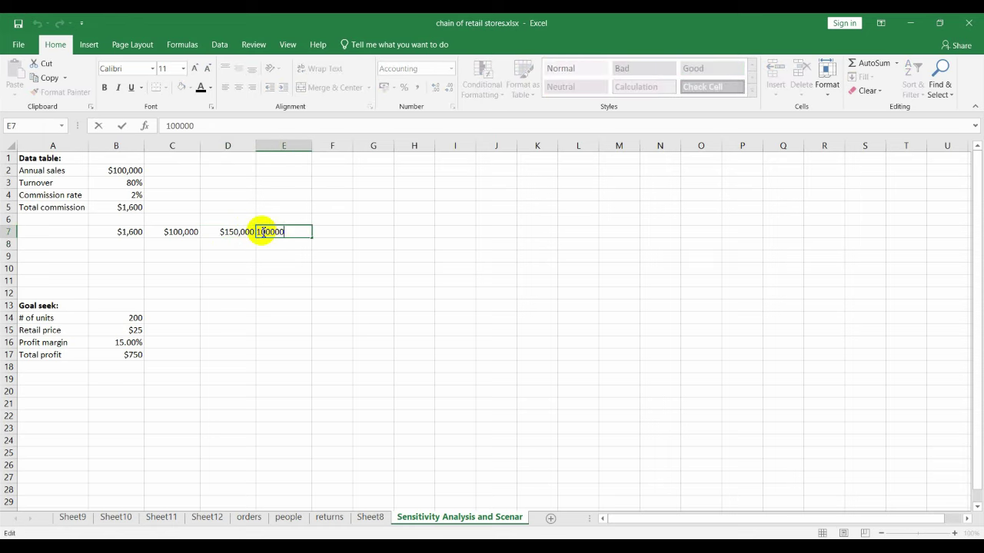
{"action": "key", "text": "BackSpace"}
{"action": "key", "text": "Return"}
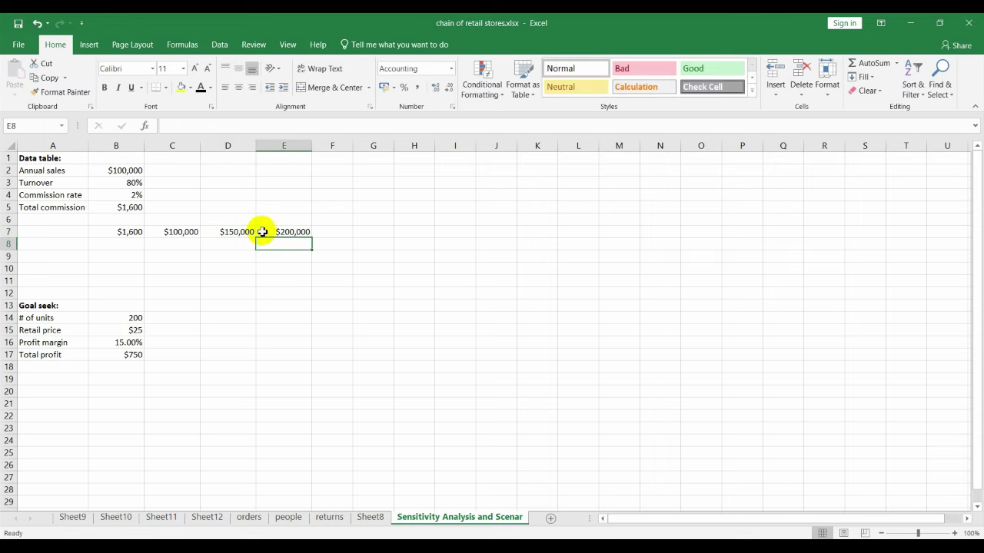
Fill B8:B10 with turnover rates of 80%, 90% and 100%.
{"action": "left_click", "coordinate": [141, 242]}
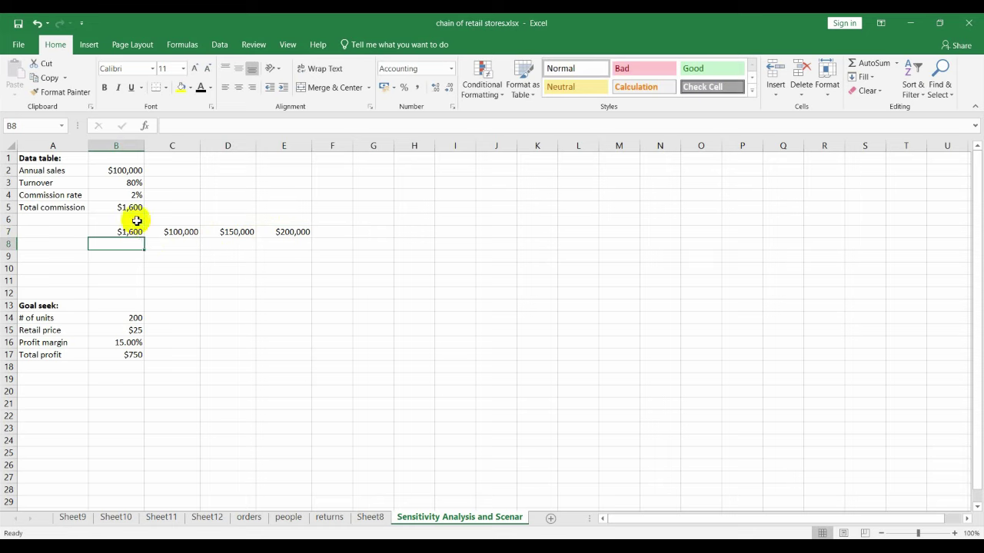
{"action": "left_click", "coordinate": [132, 183]}
{"action": "key", "text": "ctrl+c"}
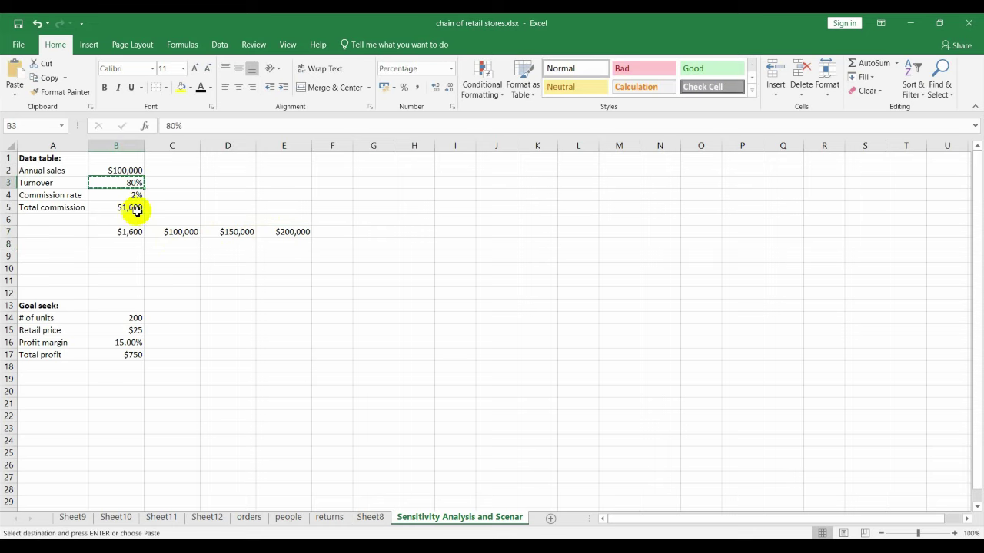
{"action": "left_click", "coordinate": [134, 245]}
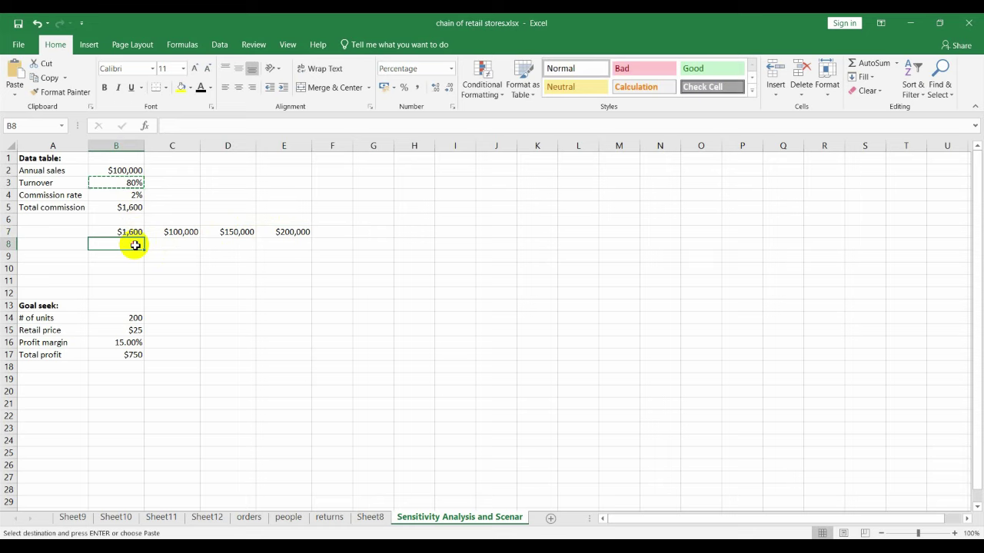
{"action": "key", "text": "ctrl+v"}
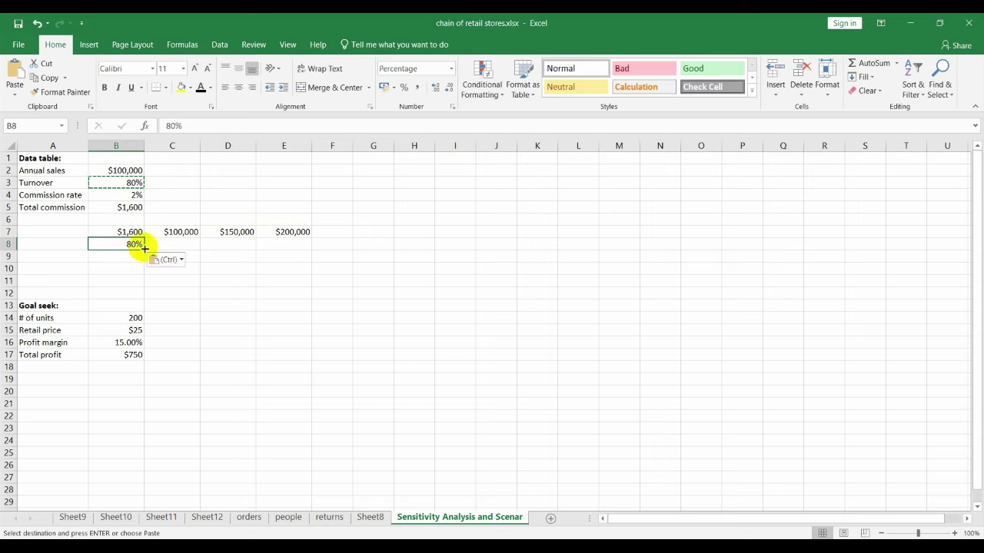
{"action": "left_click_drag", "start_coordinate": [144, 250], "coordinate": [144, 268]}
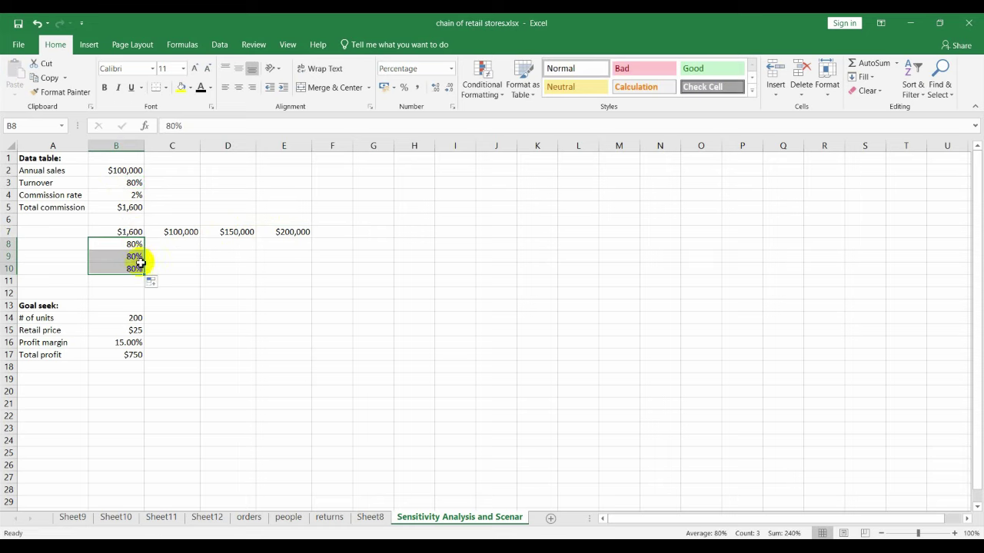
{"action": "double_click", "coordinate": [133, 256]}
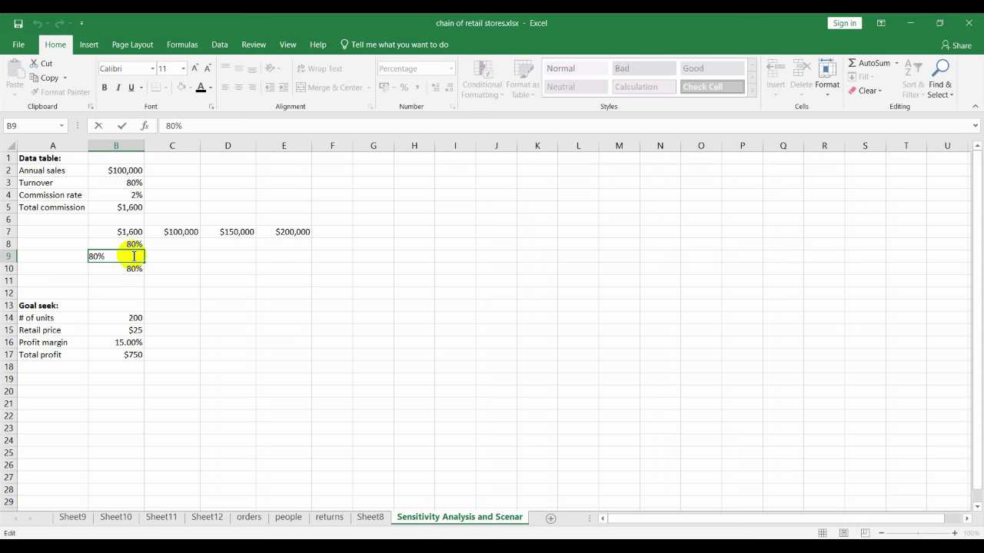
{"action": "key", "text": "BackSpace"}
{"action": "key", "text": "BackSpace"}
{"action": "type", "text": "9"}
{"action": "key", "text": "Return"}
{"action": "double_click", "coordinate": [133, 267]}
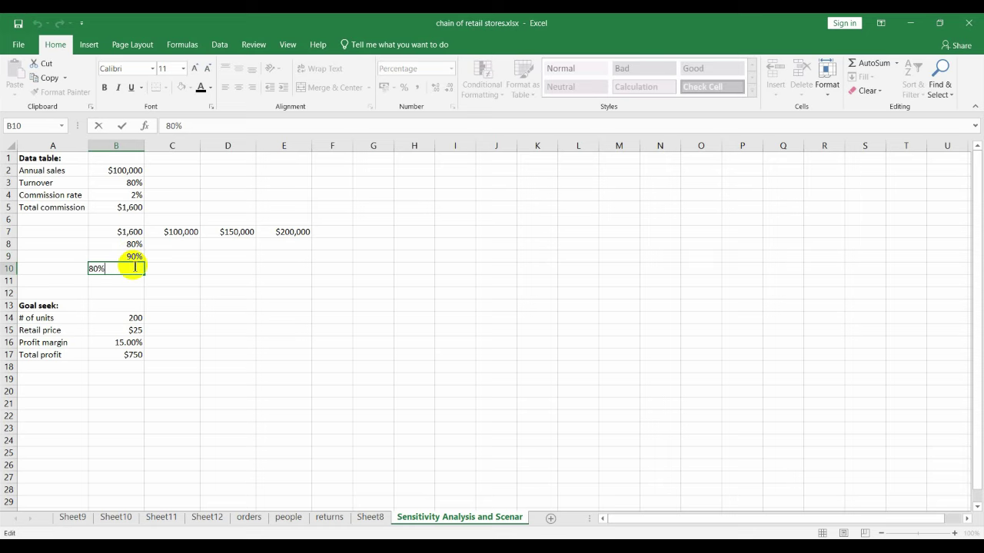
{"action": "key", "text": "BackSpace"}
{"action": "key", "text": "BackSpace"}
{"action": "type", "text": "10"}
{"action": "type", "text": "0"}
{"action": "key", "text": "Return"}
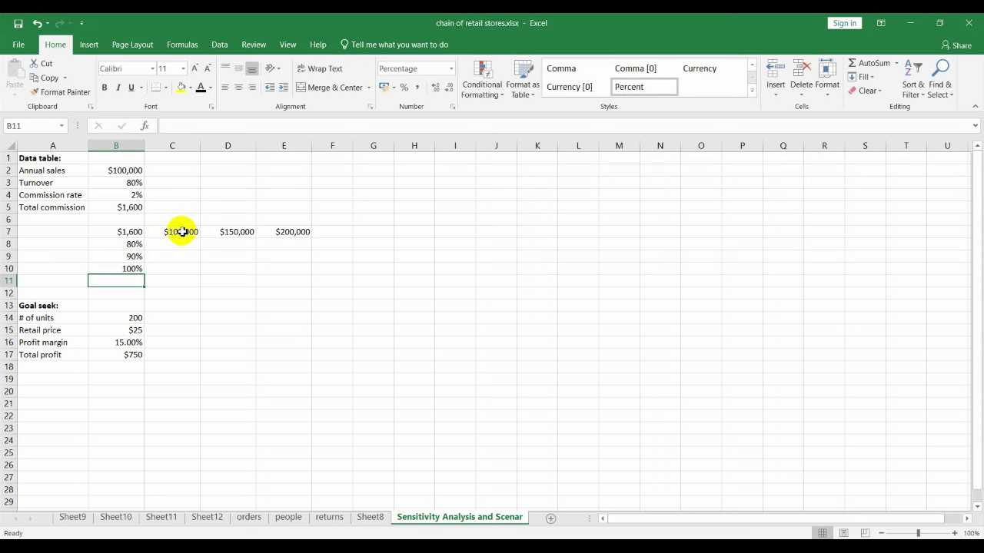
Build a What-If data table on B7:E10 with row input $B$2 and column input $B$3.
{"action": "left_click", "coordinate": [169, 245]}
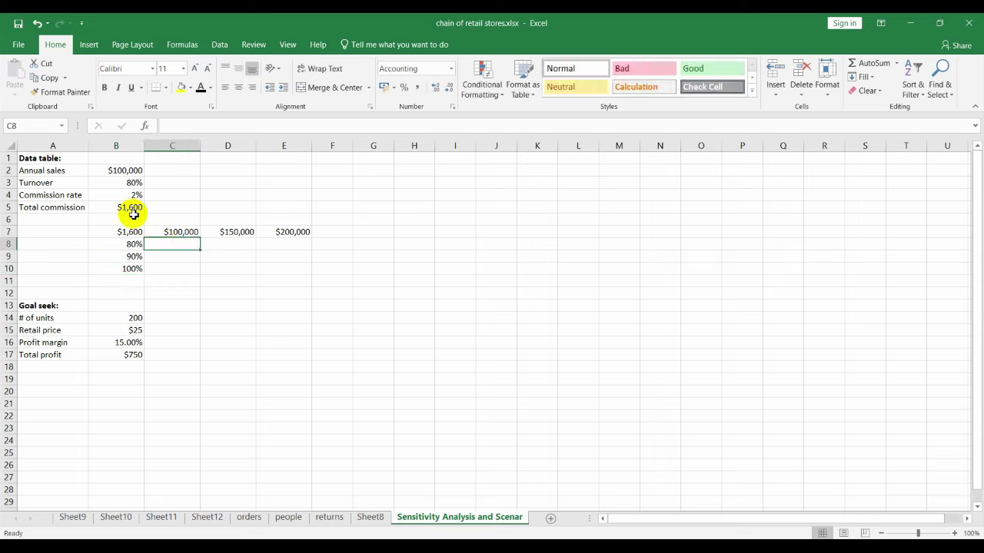
{"action": "left_click", "coordinate": [135, 246]}
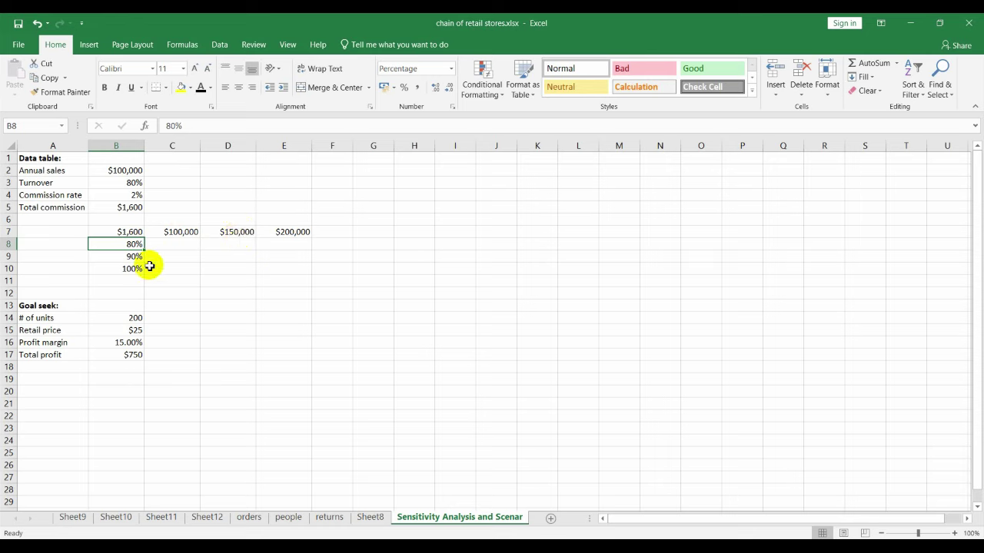
{"action": "left_click", "coordinate": [132, 232]}
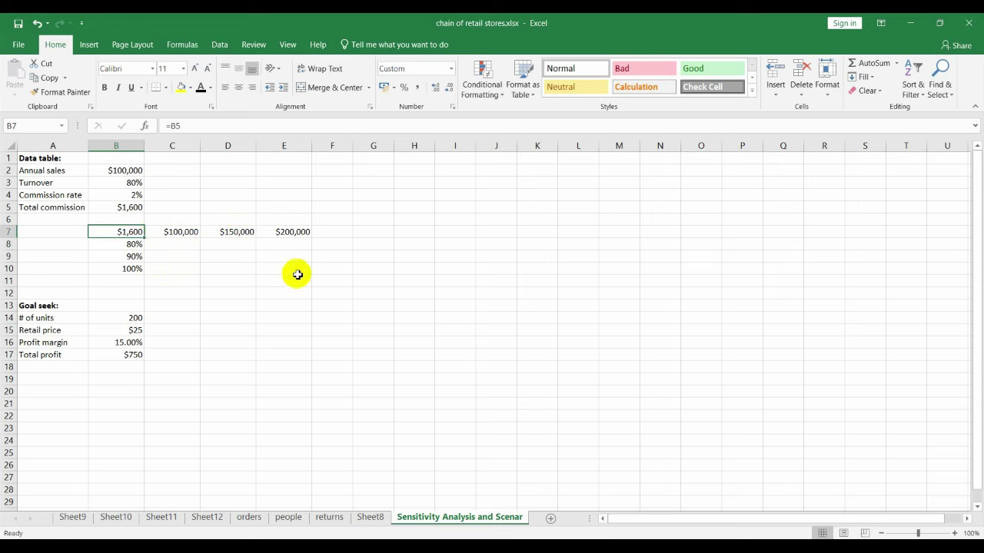
{"action": "left_click", "coordinate": [297, 274], "text": "shift"}
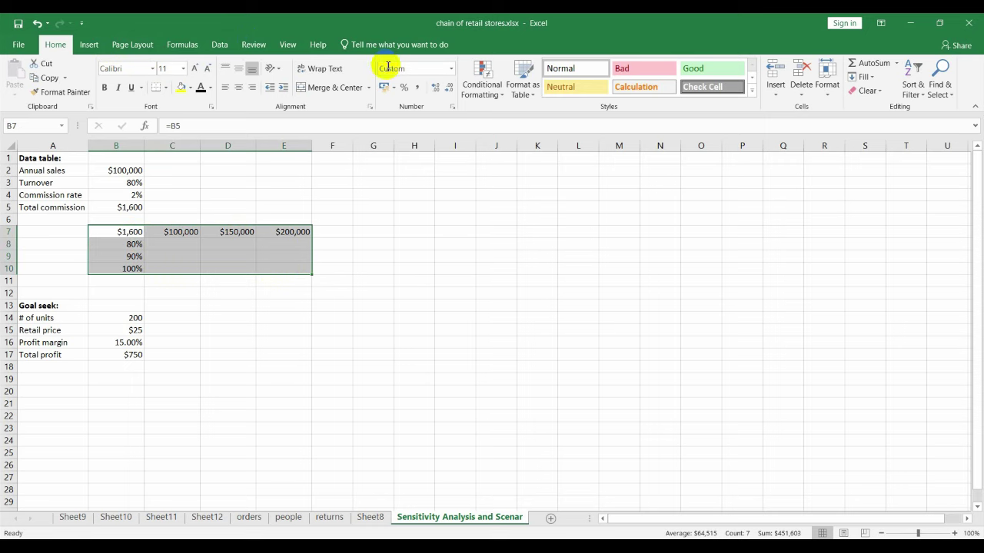
{"action": "left_click", "coordinate": [219, 46]}
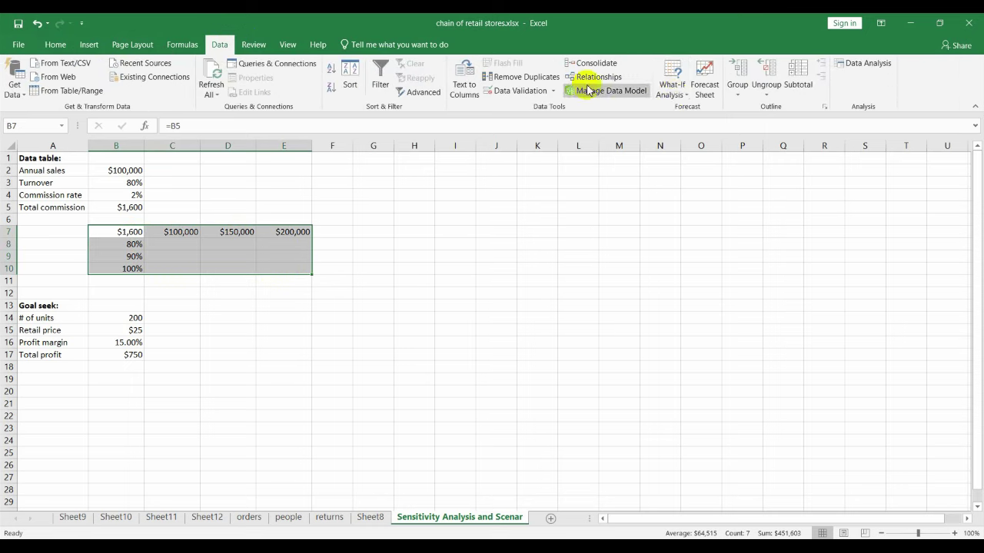
{"action": "left_click", "coordinate": [673, 94]}
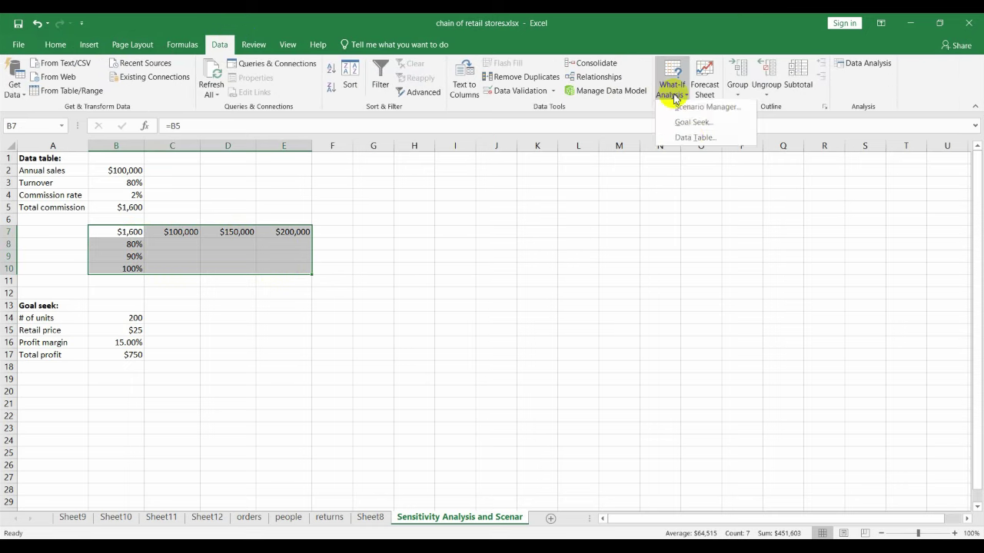
{"action": "left_click", "coordinate": [691, 142]}
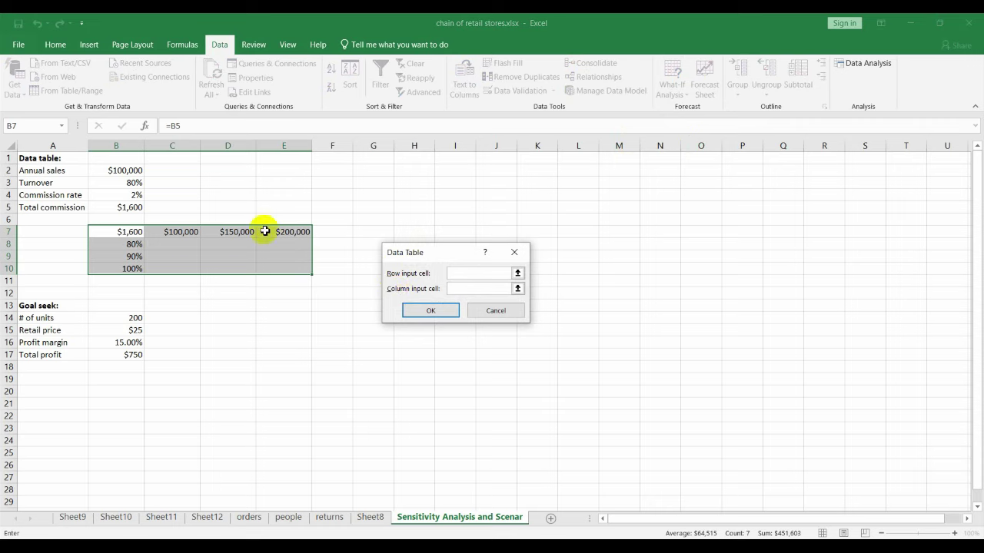
{"action": "left_click", "coordinate": [127, 171]}
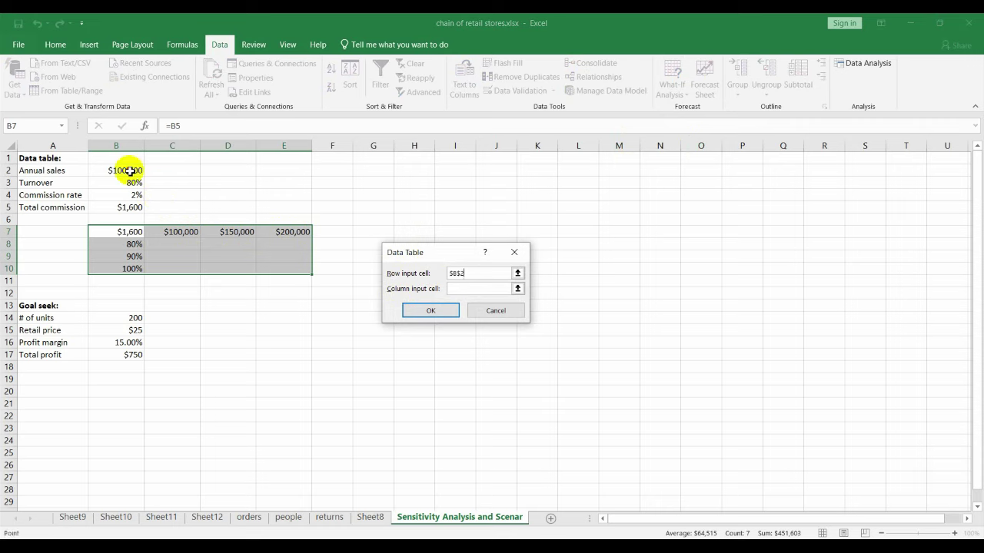
{"action": "left_click", "coordinate": [454, 288]}
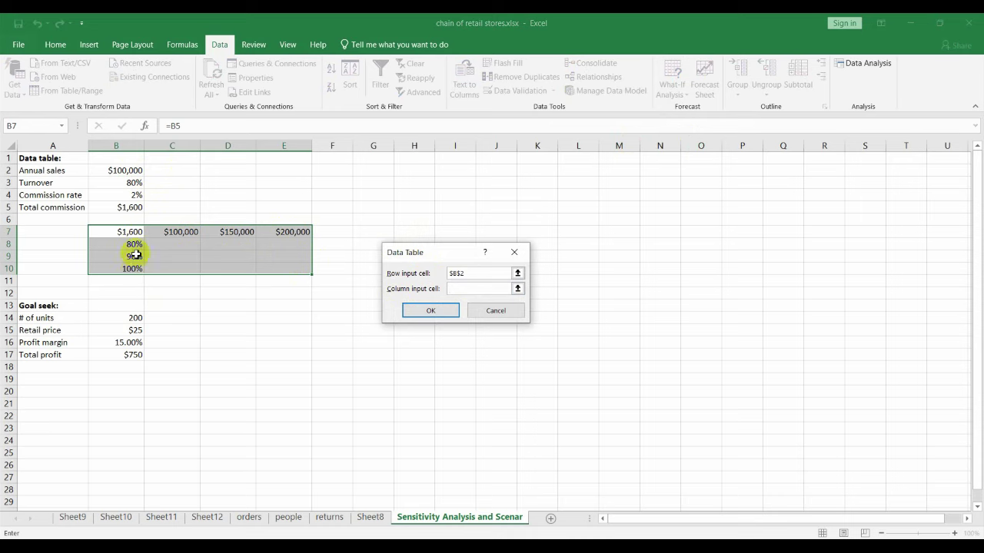
{"action": "left_click", "coordinate": [132, 183]}
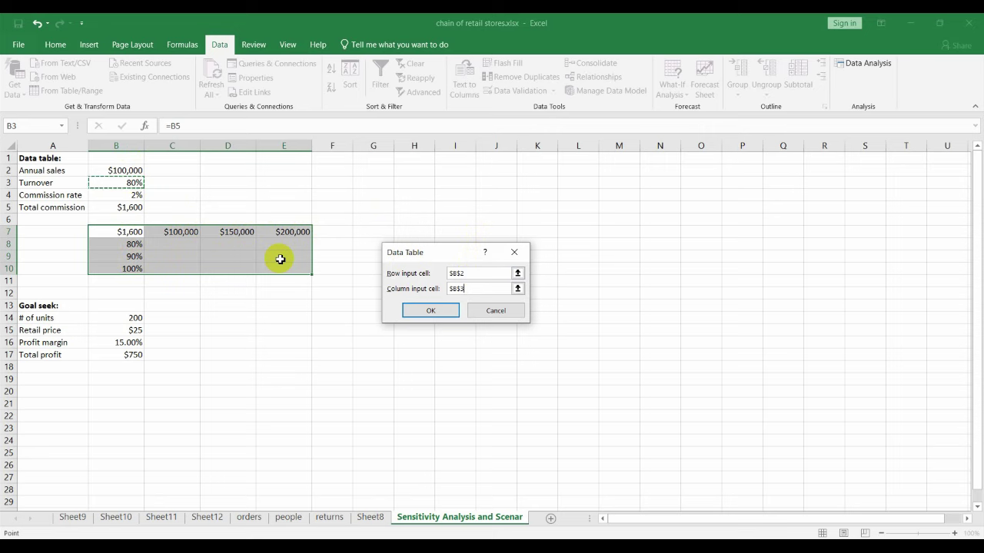
{"action": "left_click", "coordinate": [430, 310]}
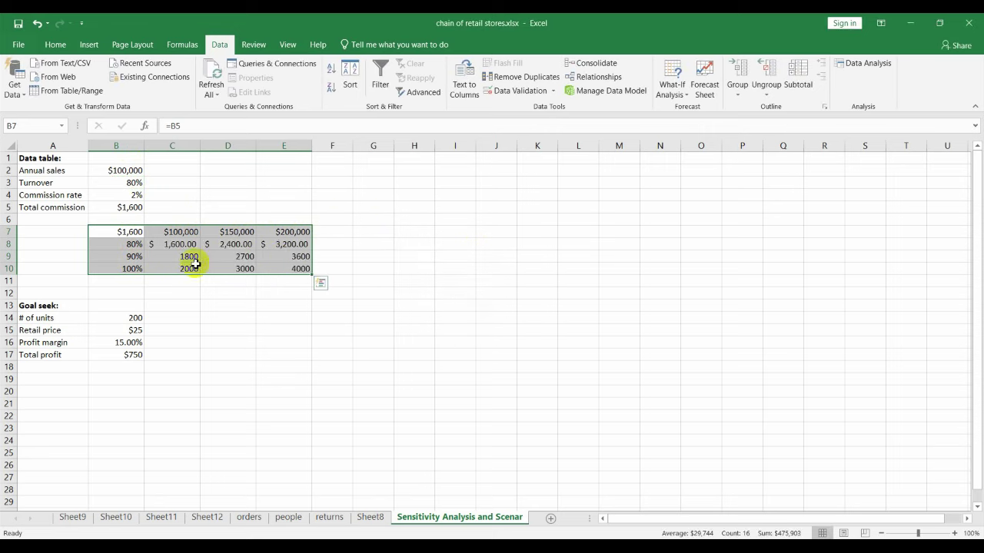
{"action": "left_click_drag", "start_coordinate": [194, 263], "coordinate": [296, 268]}
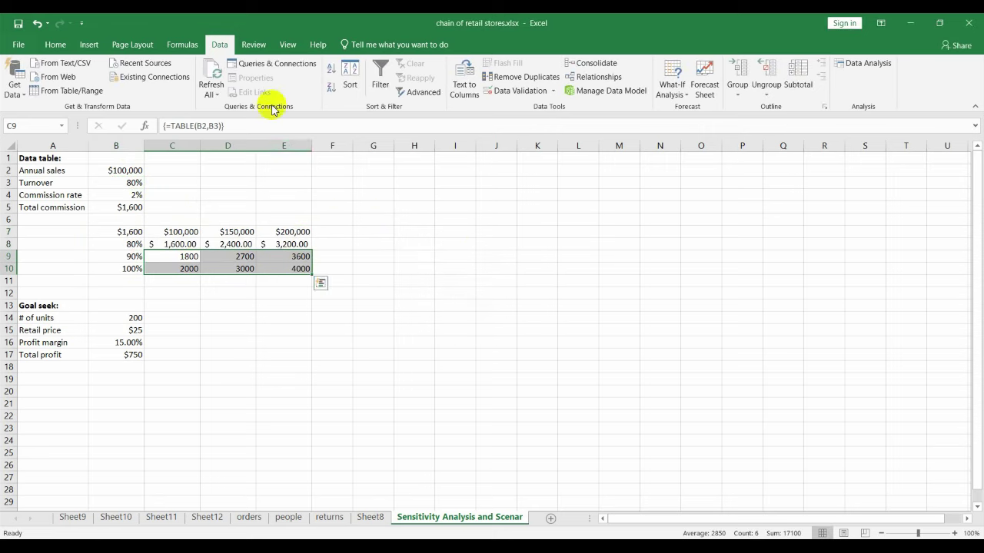
{"action": "left_click", "coordinate": [56, 44]}
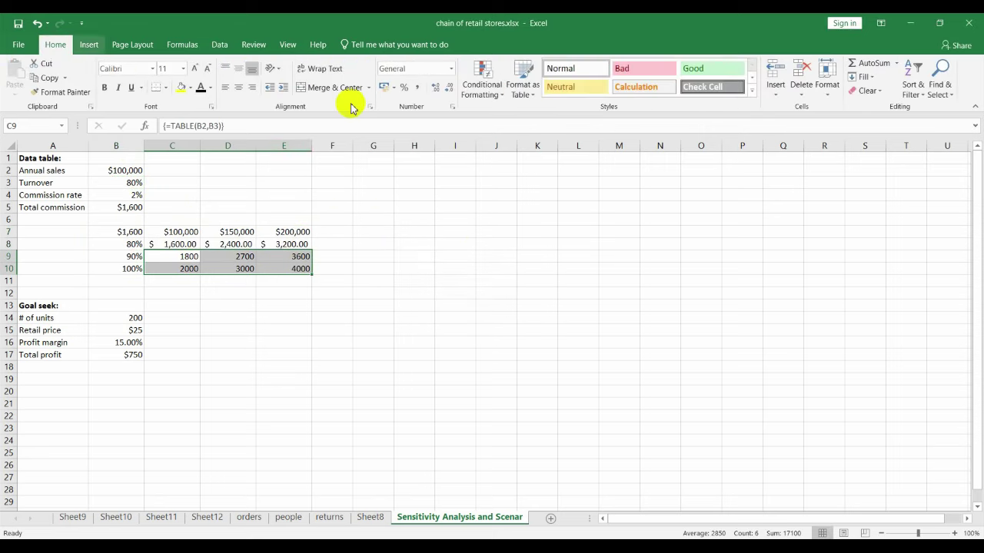
{"action": "left_click", "coordinate": [397, 88]}
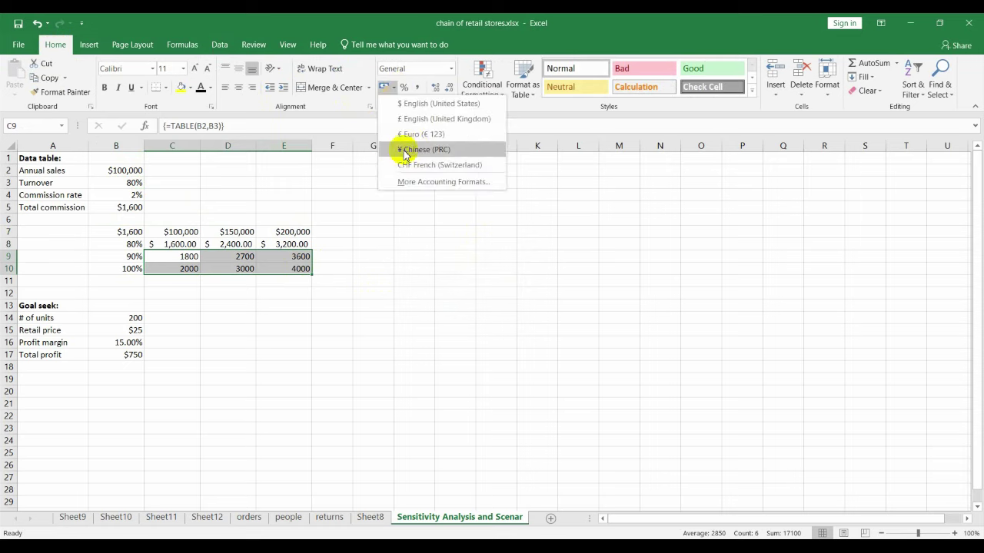
{"action": "left_click", "coordinate": [418, 103]}
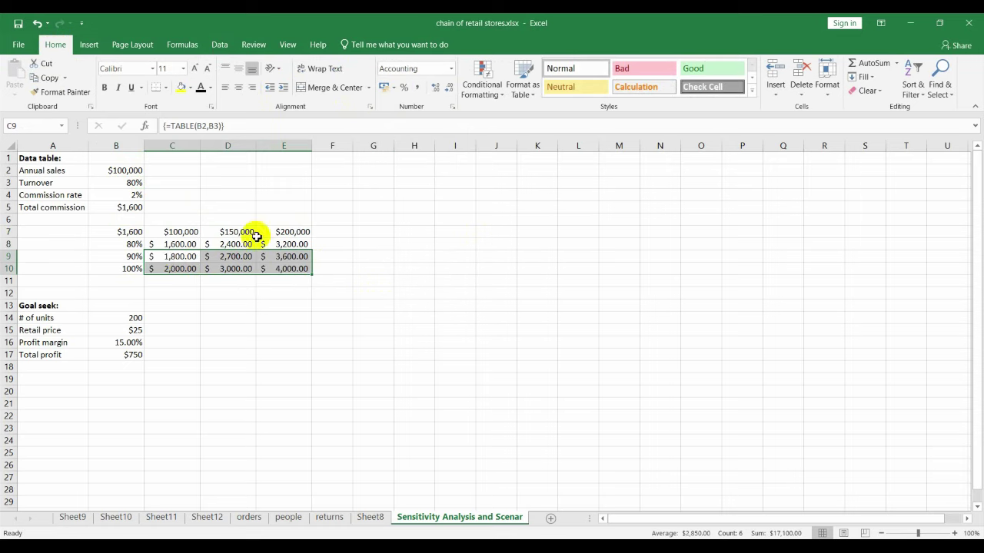
{"action": "left_click", "coordinate": [135, 244]}
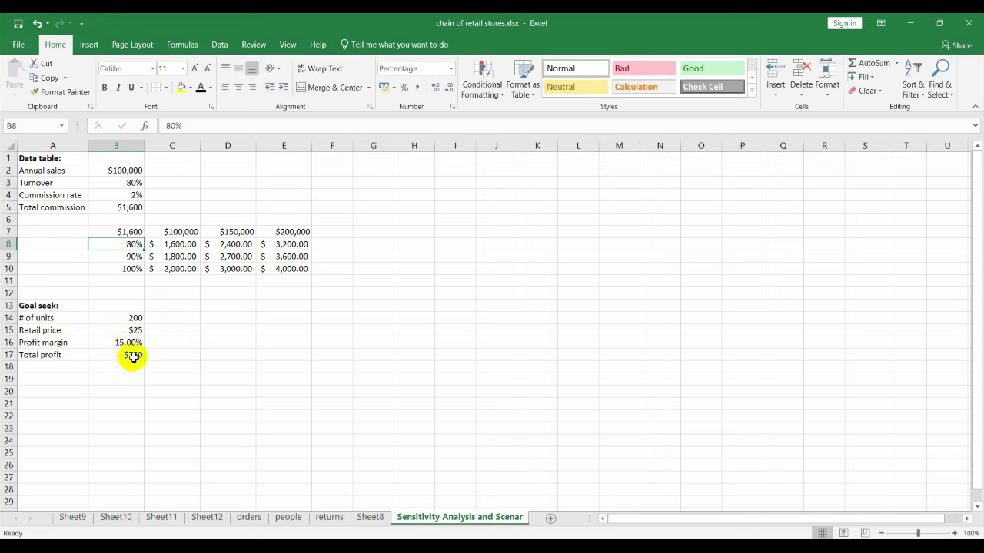
Goal Seek total profit B17 to 2000 by changing units in B14, giving 533 units.
{"action": "left_click", "coordinate": [133, 356]}
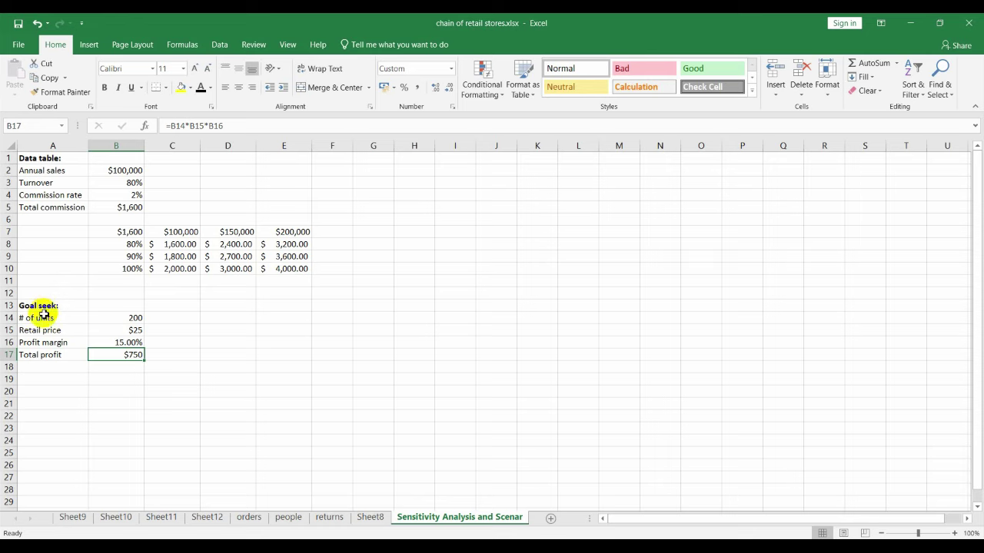
{"action": "left_click_drag", "start_coordinate": [44, 315], "coordinate": [131, 355]}
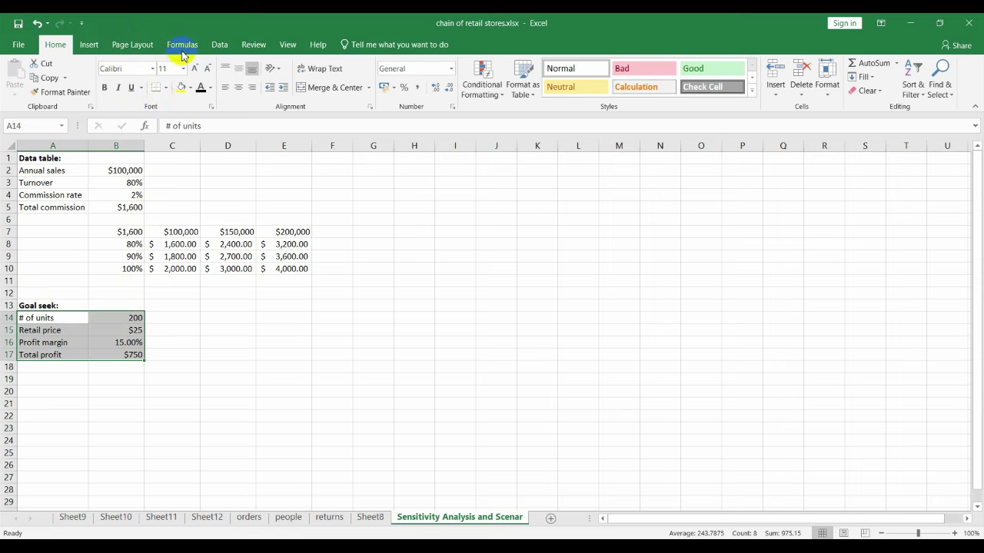
{"action": "left_click", "coordinate": [215, 46]}
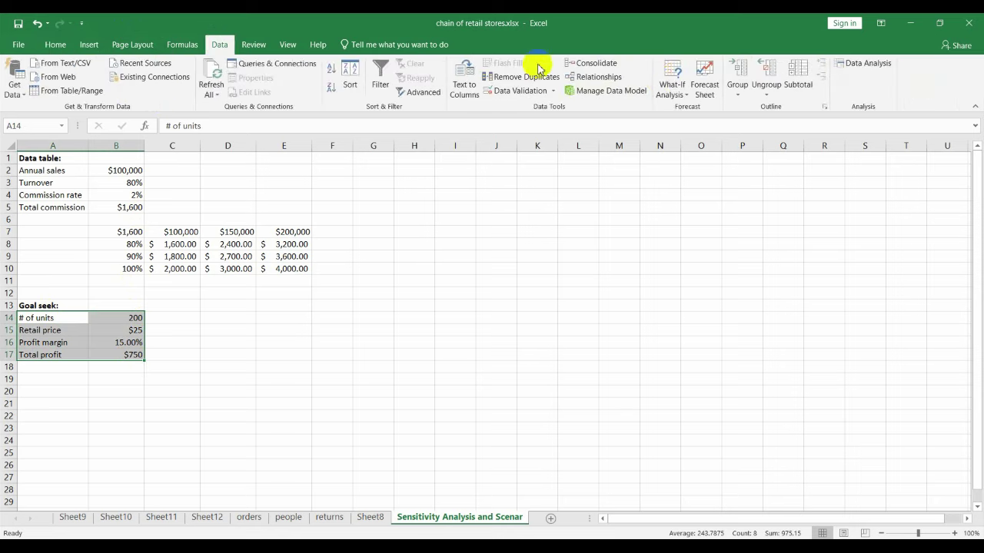
{"action": "left_click", "coordinate": [670, 87]}
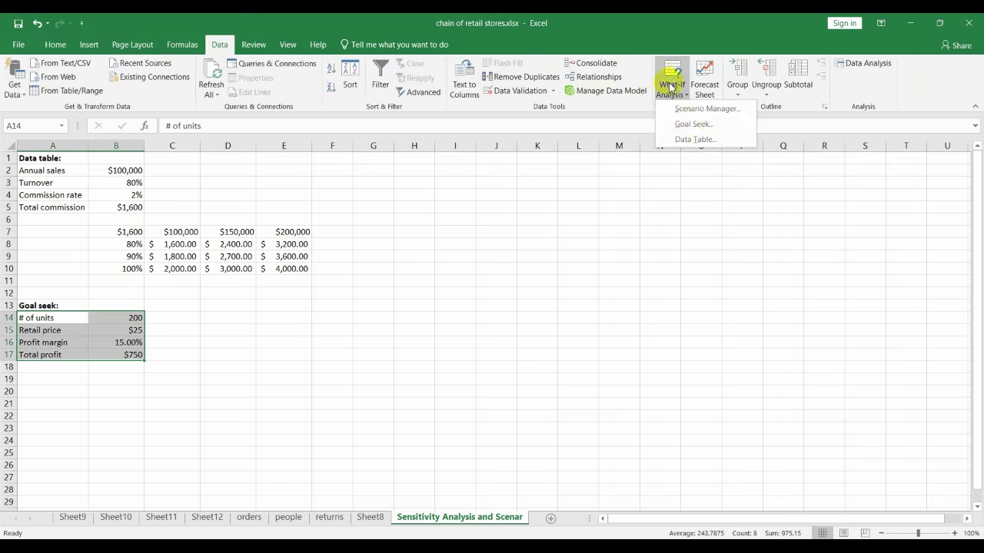
{"action": "left_click", "coordinate": [691, 124]}
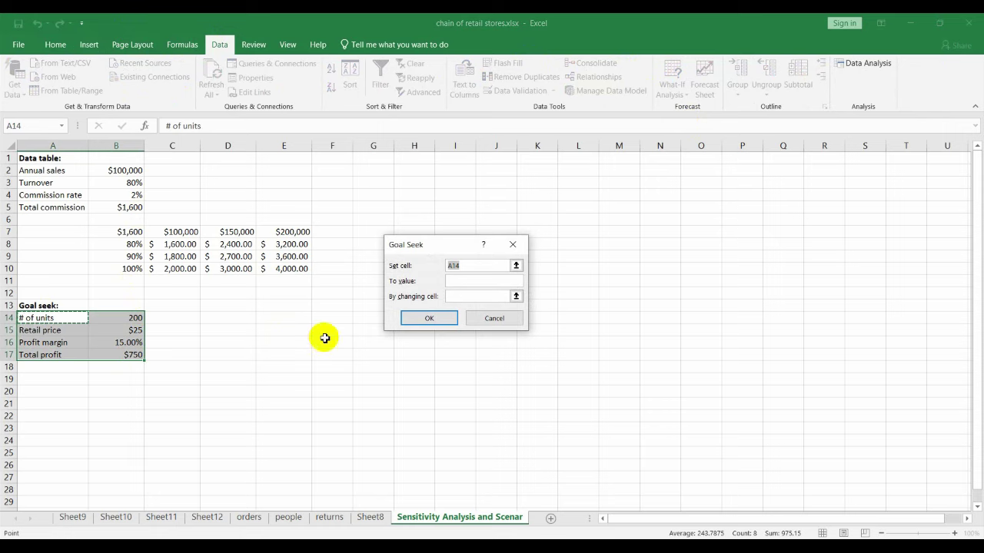
{"action": "left_click", "coordinate": [127, 355]}
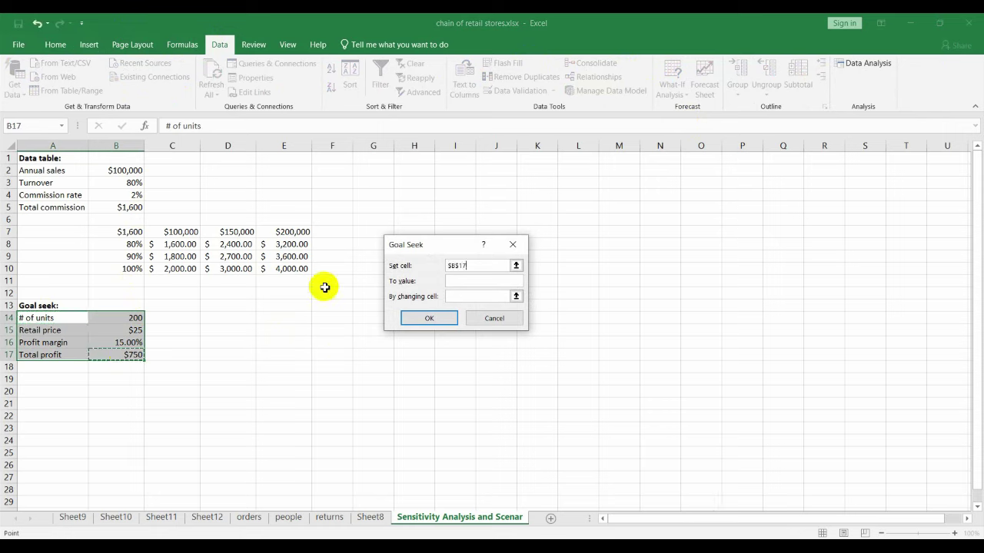
{"action": "left_click", "coordinate": [462, 282]}
{"action": "type", "text": "2000"}
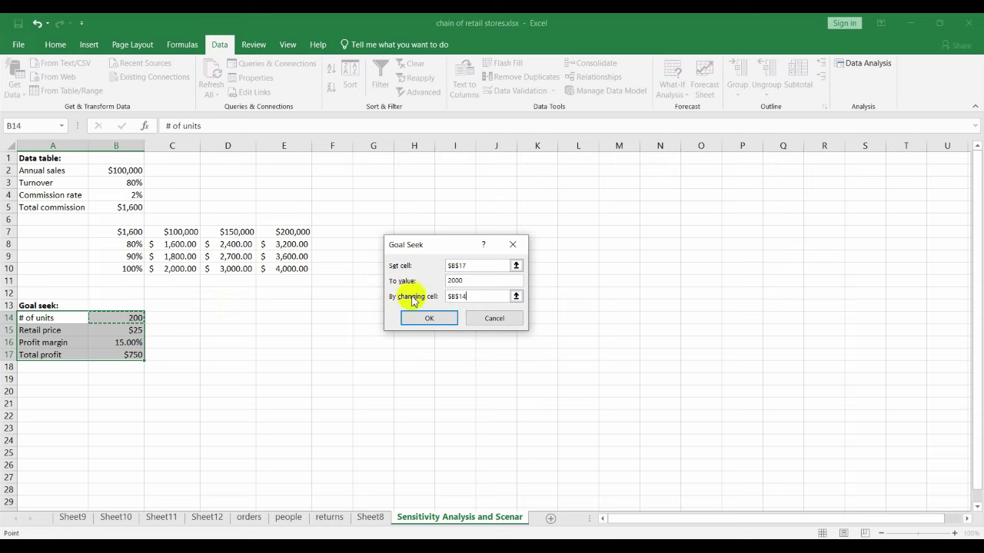
{"action": "left_click", "coordinate": [428, 317]}
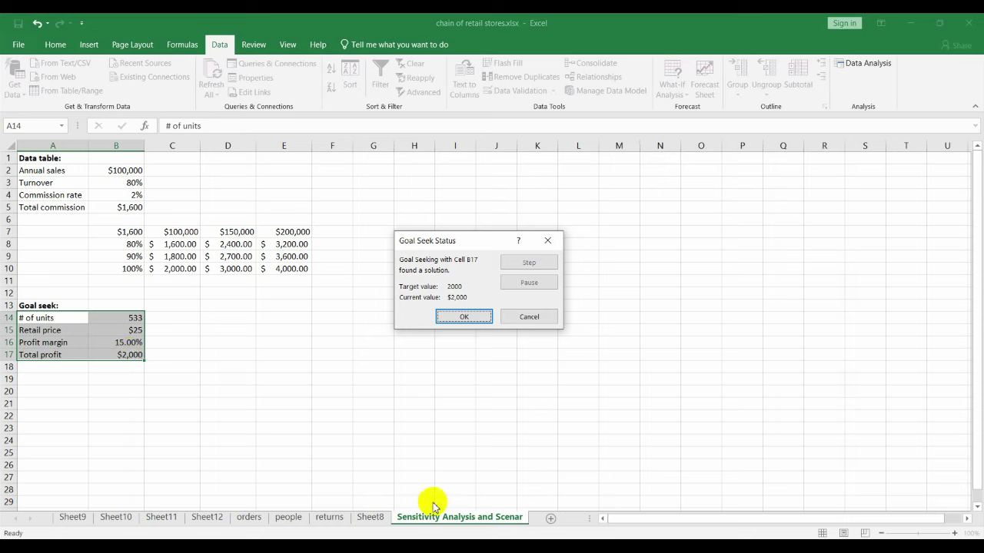
{"action": "left_click", "coordinate": [464, 318]}
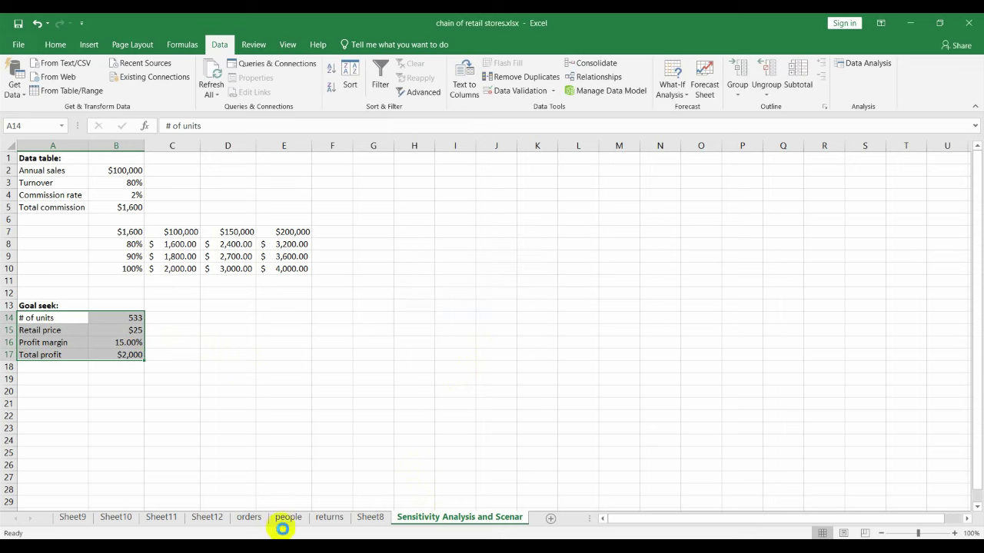
Browse the orders, people, returns, Sheet9 and Sheet8 sheets.
{"action": "left_click", "coordinate": [250, 519]}
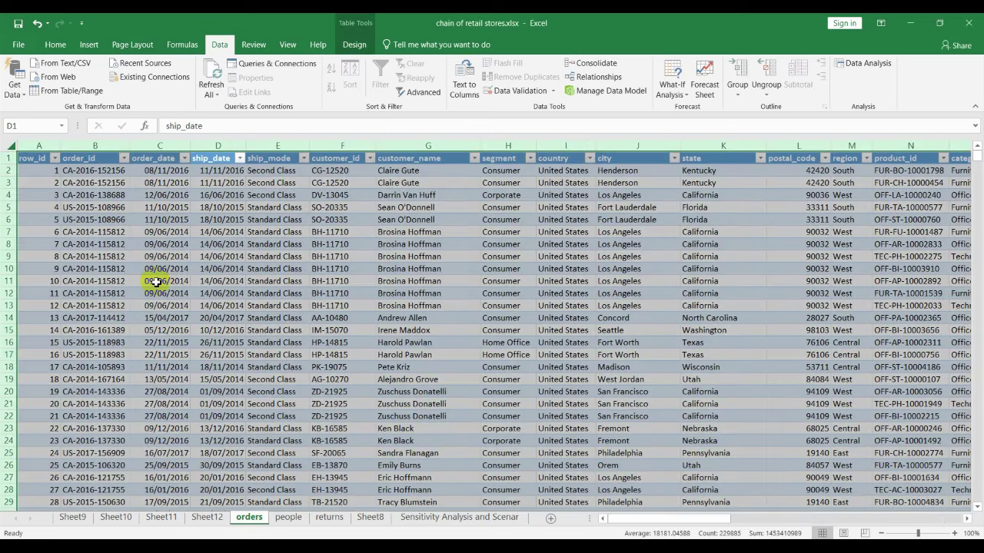
{"action": "left_click", "coordinate": [286, 519]}
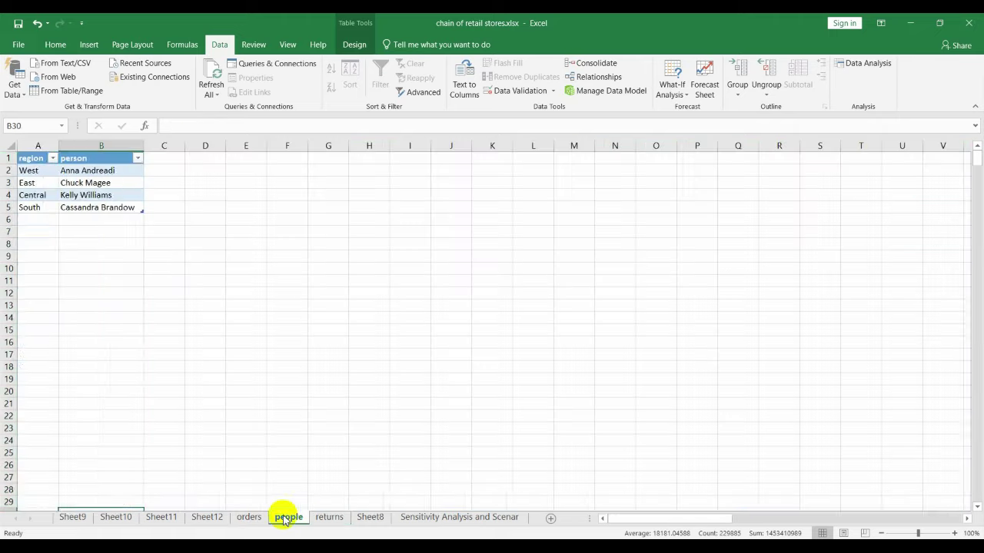
{"action": "left_click", "coordinate": [326, 517]}
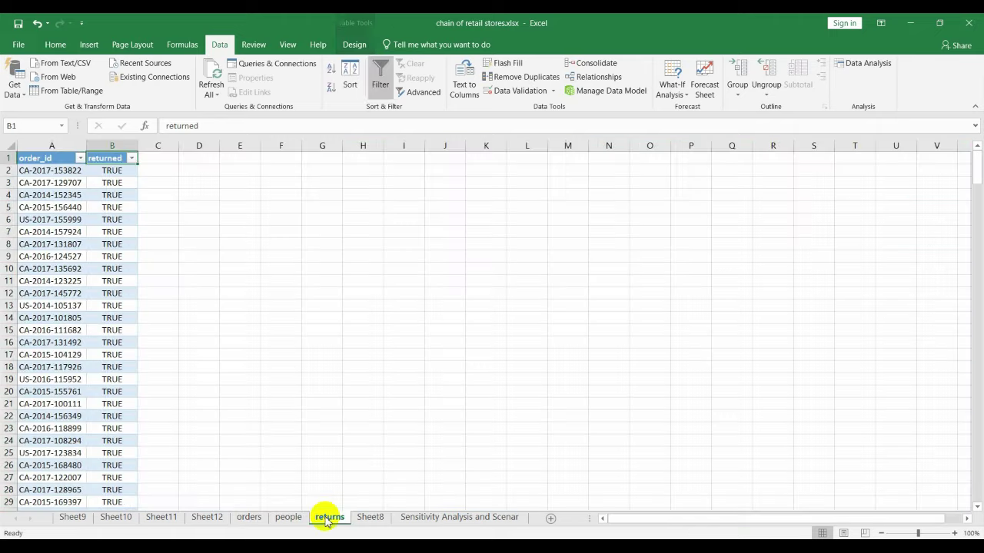
{"action": "left_click", "coordinate": [254, 518]}
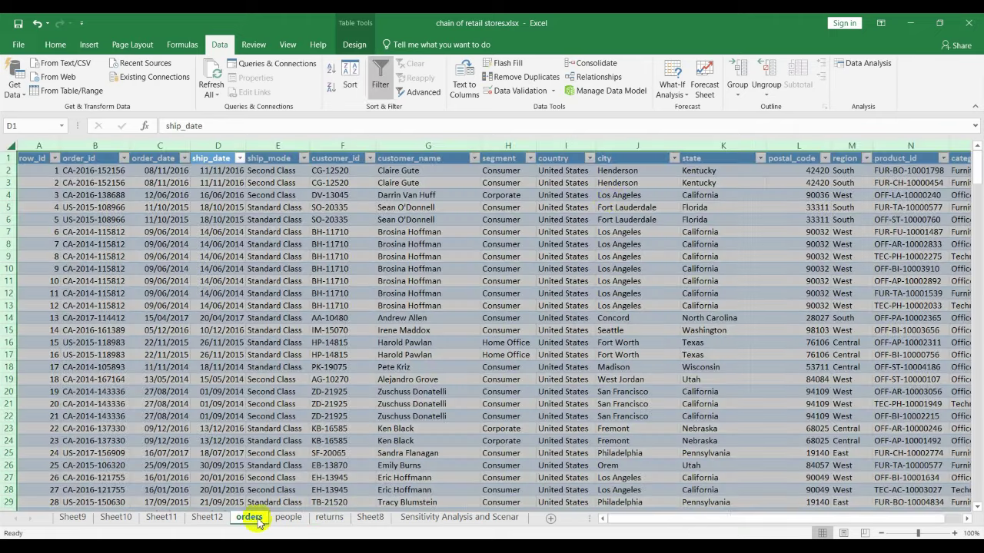
{"action": "left_click", "coordinate": [73, 520]}
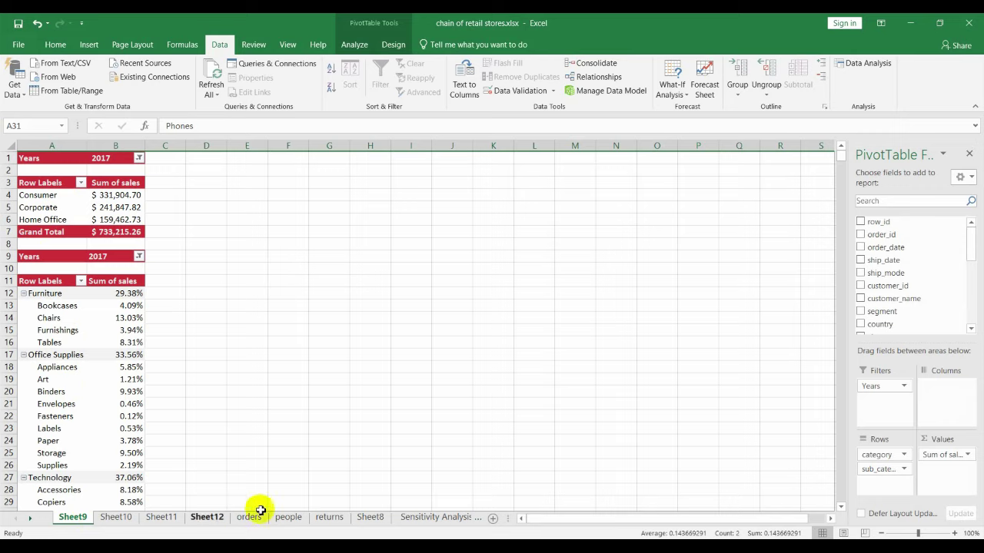
{"action": "left_click", "coordinate": [363, 519]}
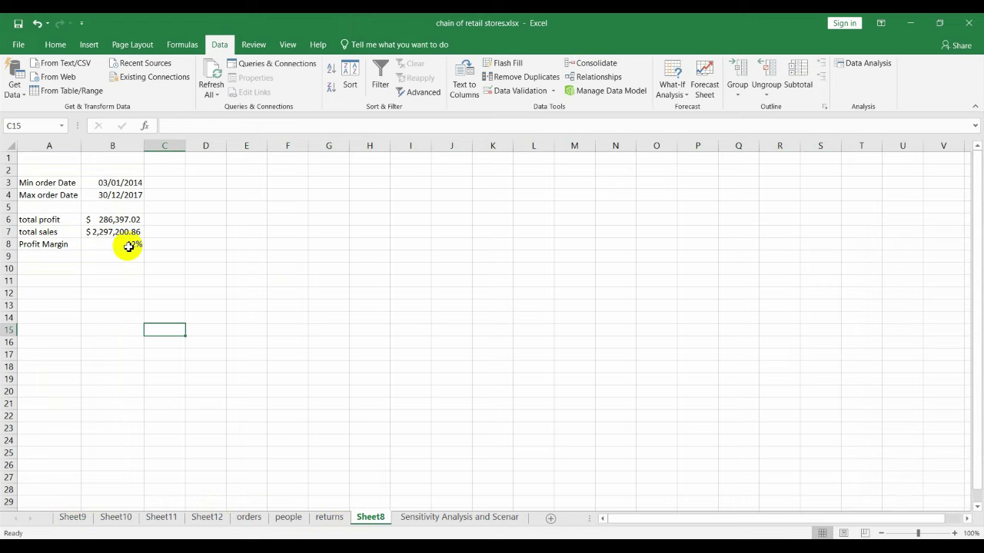
{"action": "left_click", "coordinate": [73, 517]}
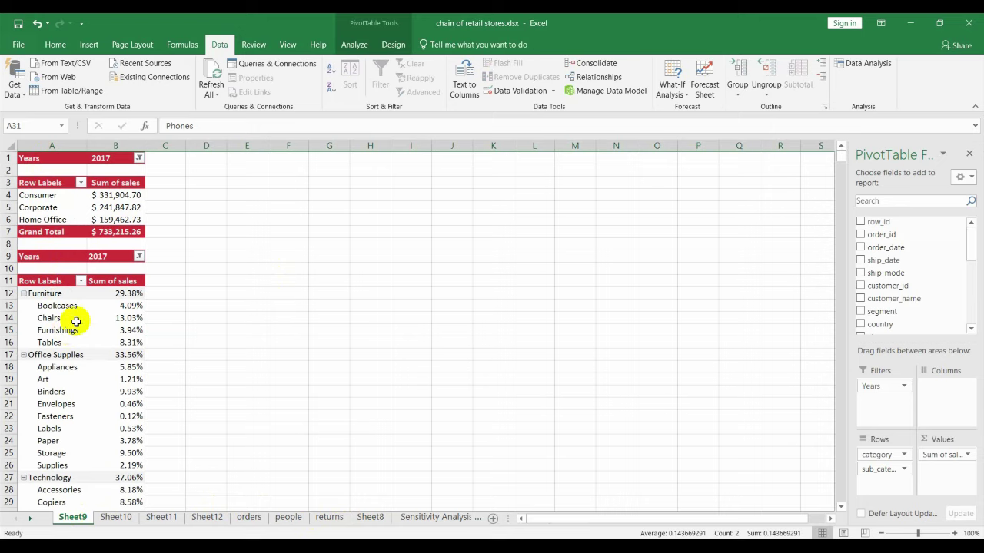
Open Sheet10's segment pivot table and select the % to ttl heading in C5.
{"action": "left_click", "coordinate": [116, 517]}
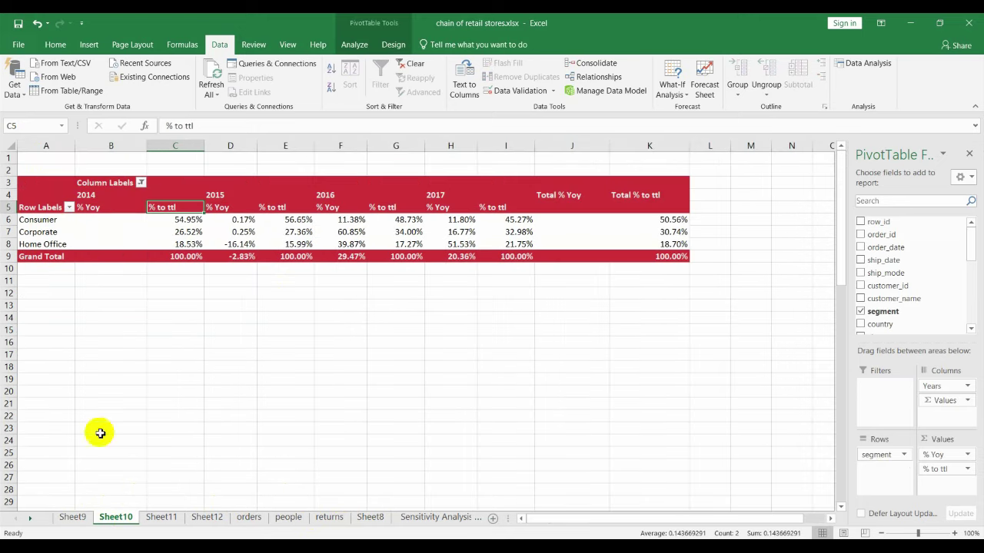
{"action": "left_click", "coordinate": [189, 208]}
{"action": "mouse_move", "coordinate": [192, 220]}
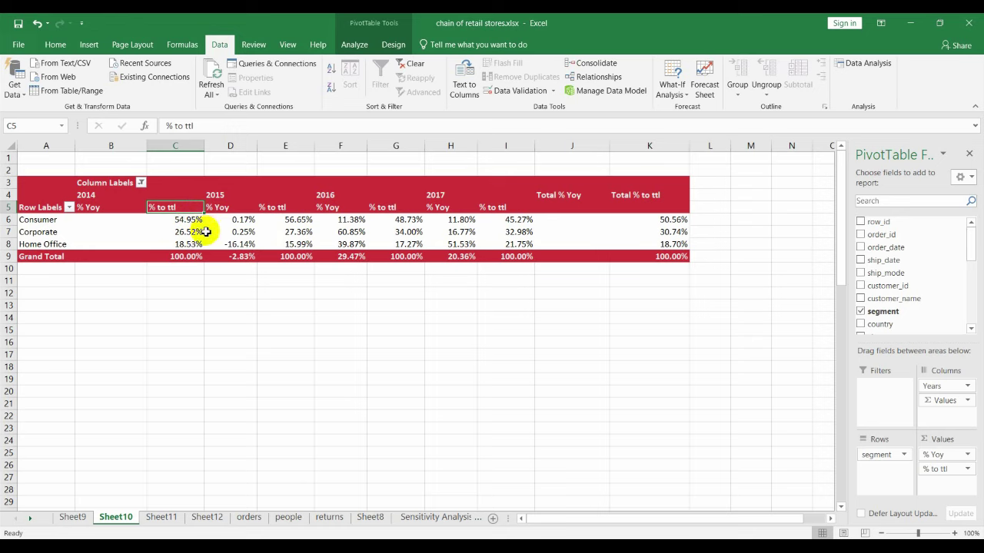
{"action": "left_click", "coordinate": [177, 210]}
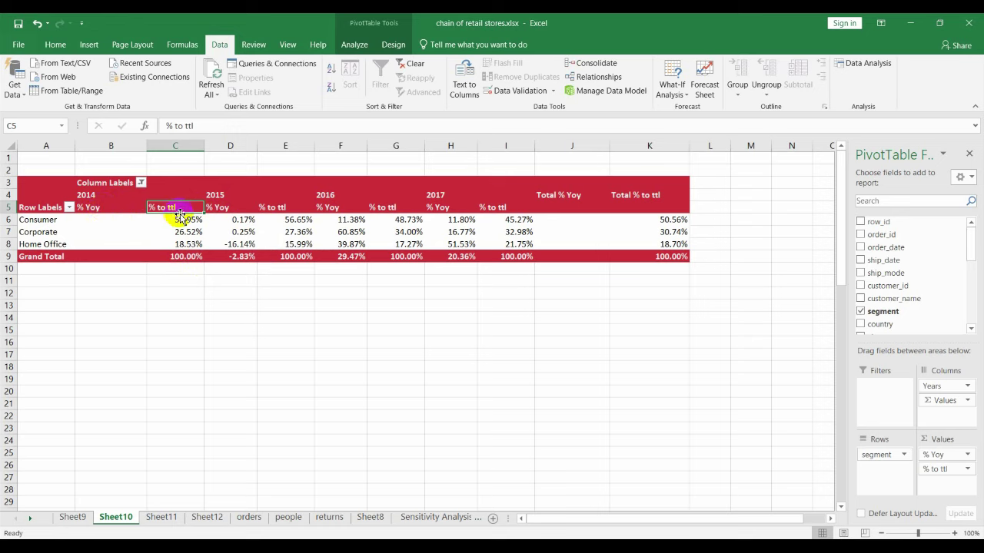
Inspect the data points of Sheet11's quarterly sales chart, then move to Sheet12's order value statistics.
{"action": "left_click", "coordinate": [163, 520]}
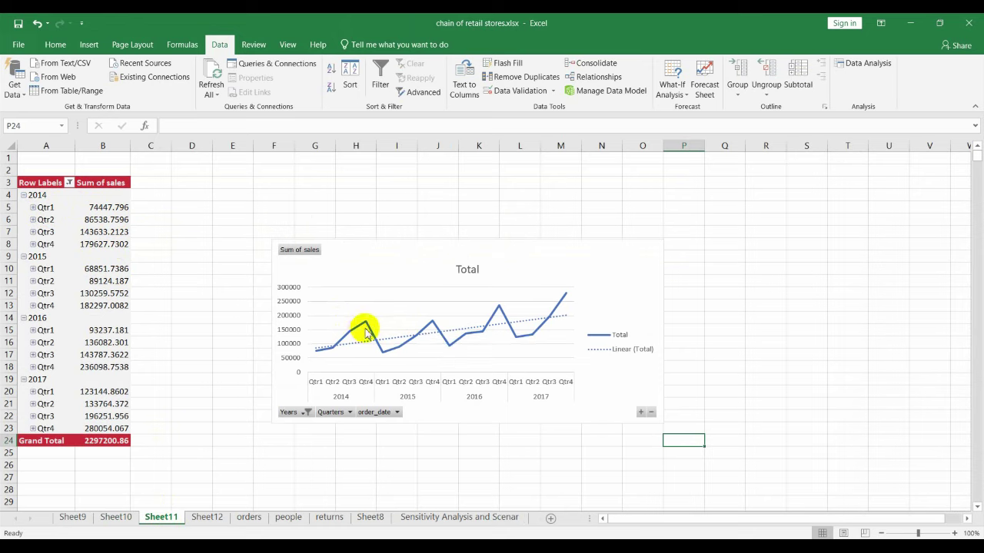
{"action": "mouse_move", "coordinate": [367, 331]}
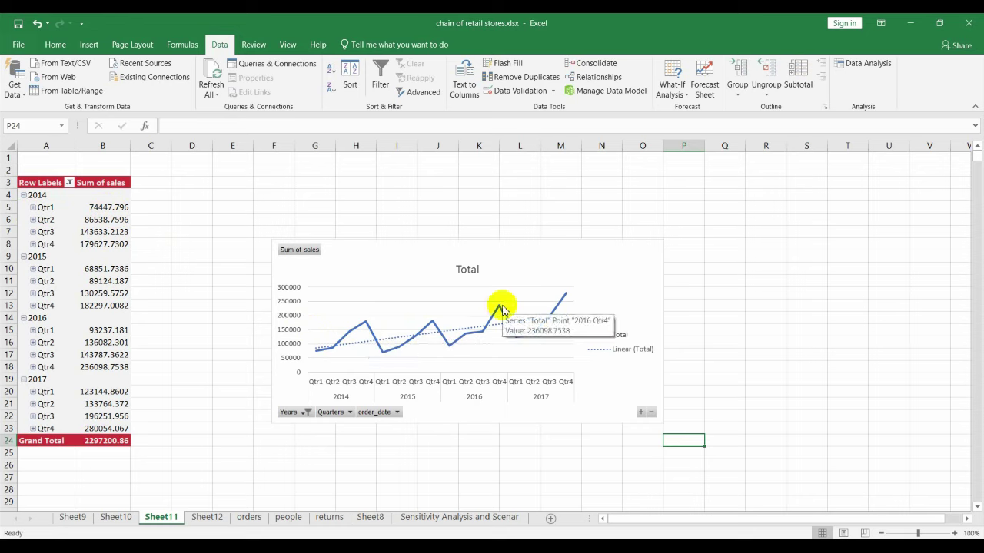
{"action": "mouse_move", "coordinate": [317, 357]}
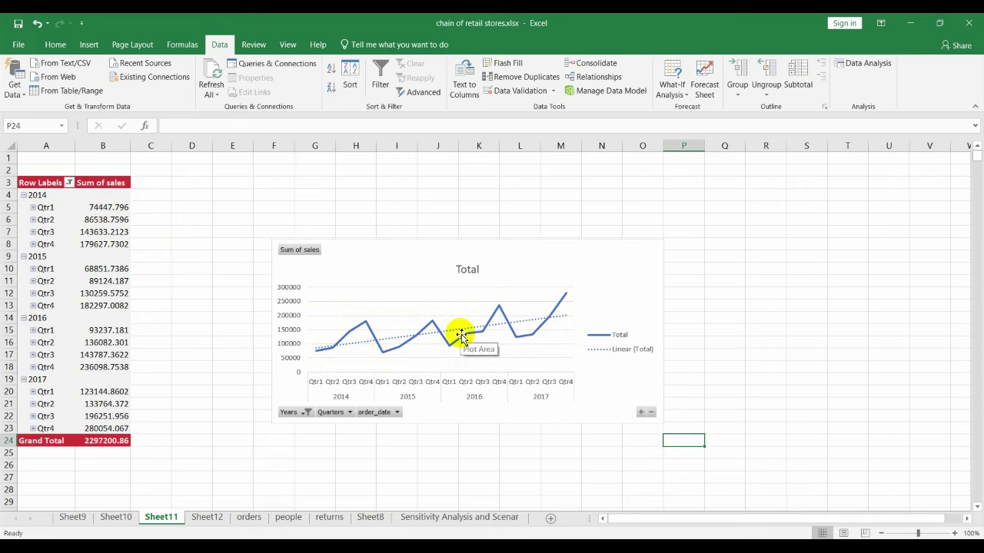
{"action": "left_click", "coordinate": [208, 517]}
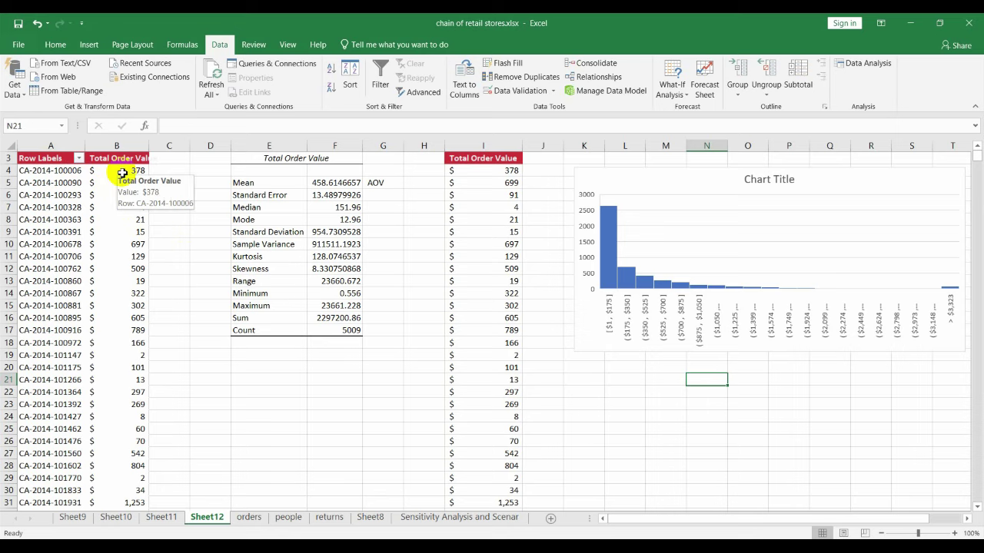
Select B4 on Sheet12, examine the histogram bars, then return to the Sensitivity Analysis sheet.
{"action": "left_click", "coordinate": [122, 173]}
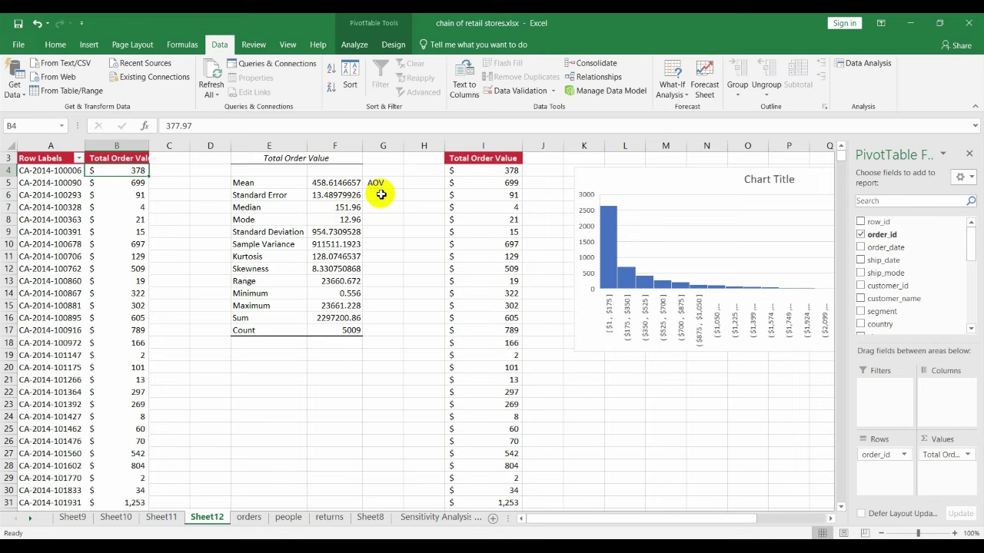
{"action": "mouse_move", "coordinate": [613, 234]}
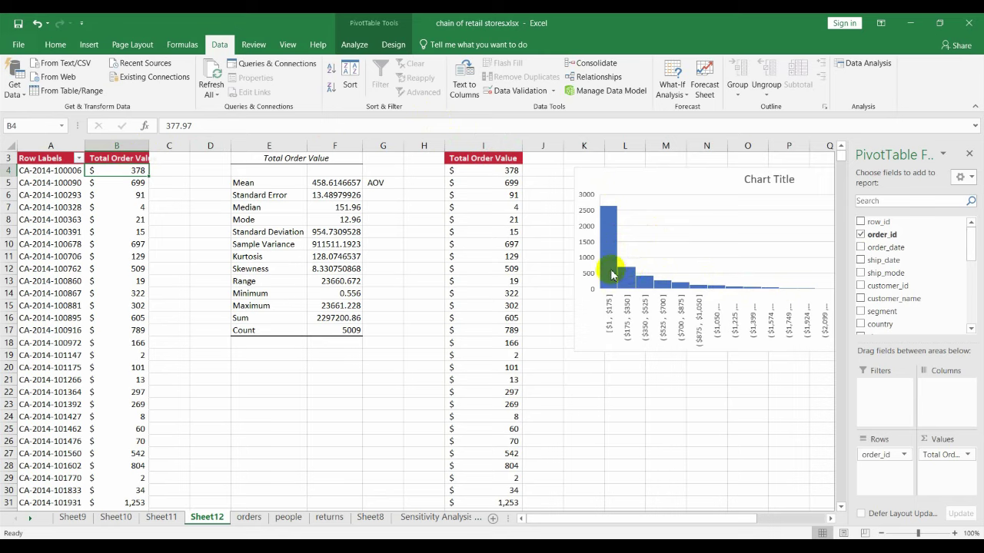
{"action": "mouse_move", "coordinate": [608, 274]}
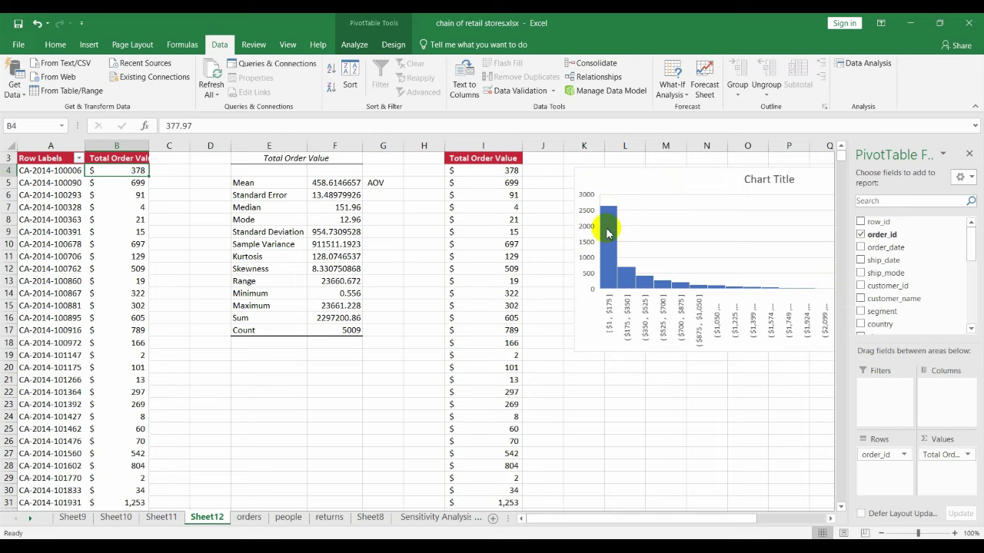
{"action": "left_click", "coordinate": [430, 518]}
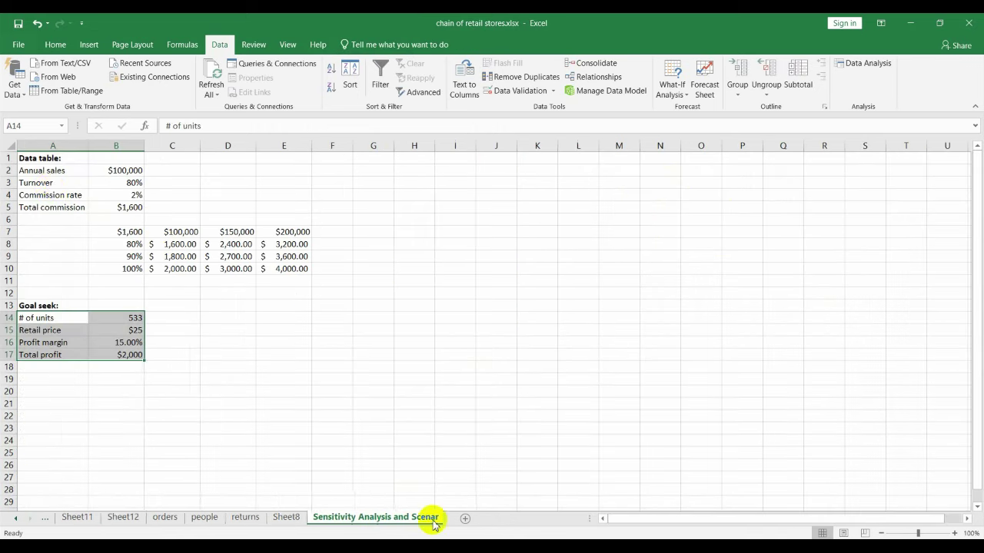
Check B5's commission formula and re-enter =B5 in corner cell B7.
{"action": "left_click", "coordinate": [39, 173]}
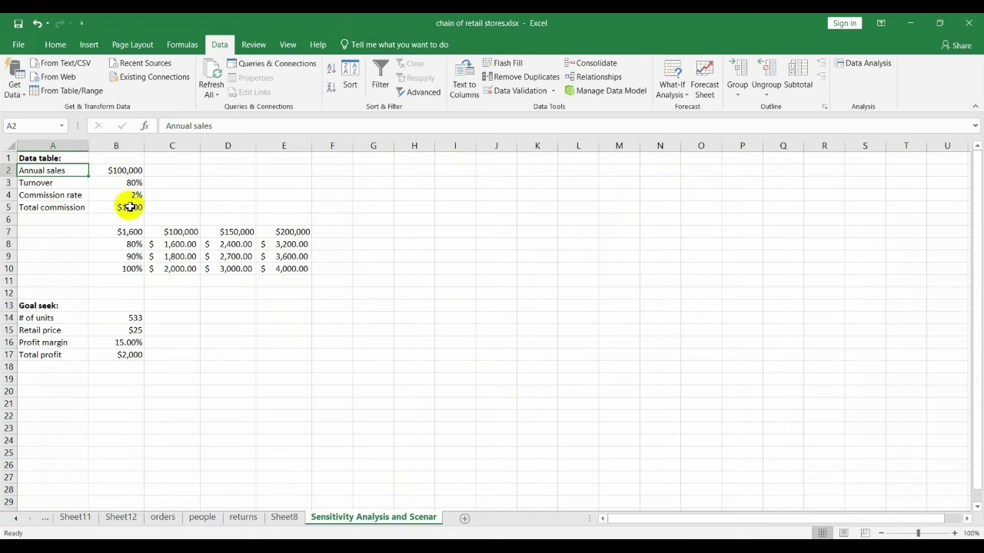
{"action": "left_click", "coordinate": [130, 206]}
{"action": "double_click", "coordinate": [130, 206]}
{"action": "key", "text": "Escape"}
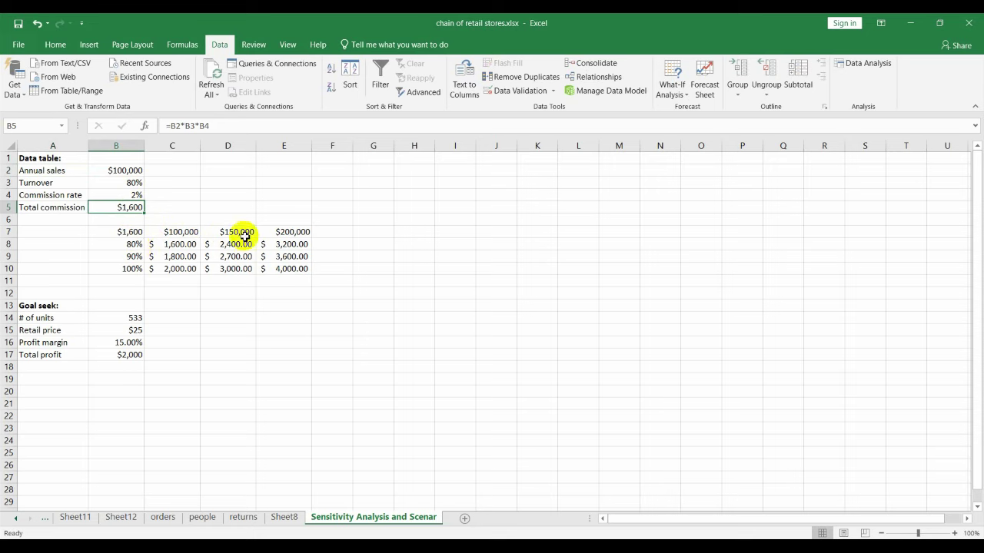
{"action": "left_click", "coordinate": [121, 232]}
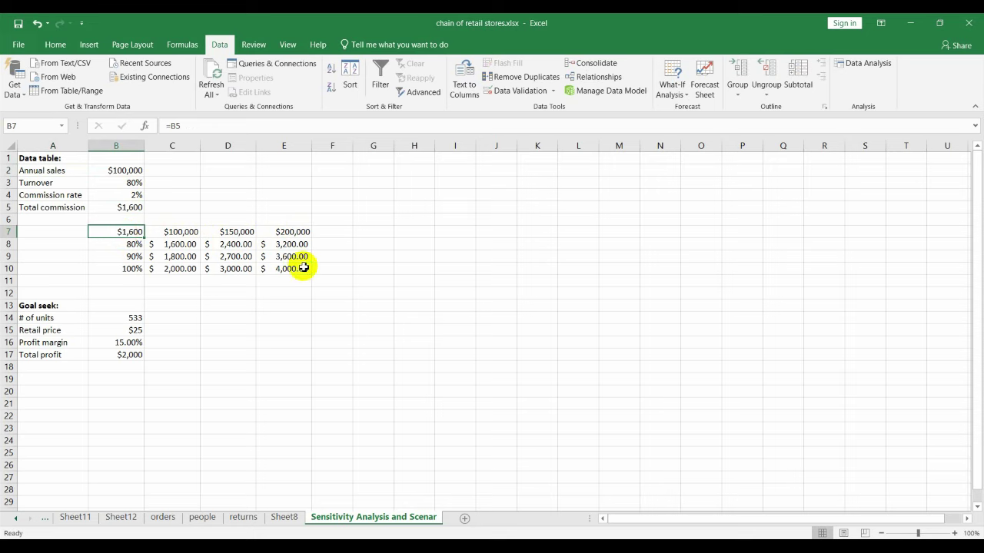
{"action": "left_click", "coordinate": [304, 266]}
{"action": "left_click", "coordinate": [131, 230]}
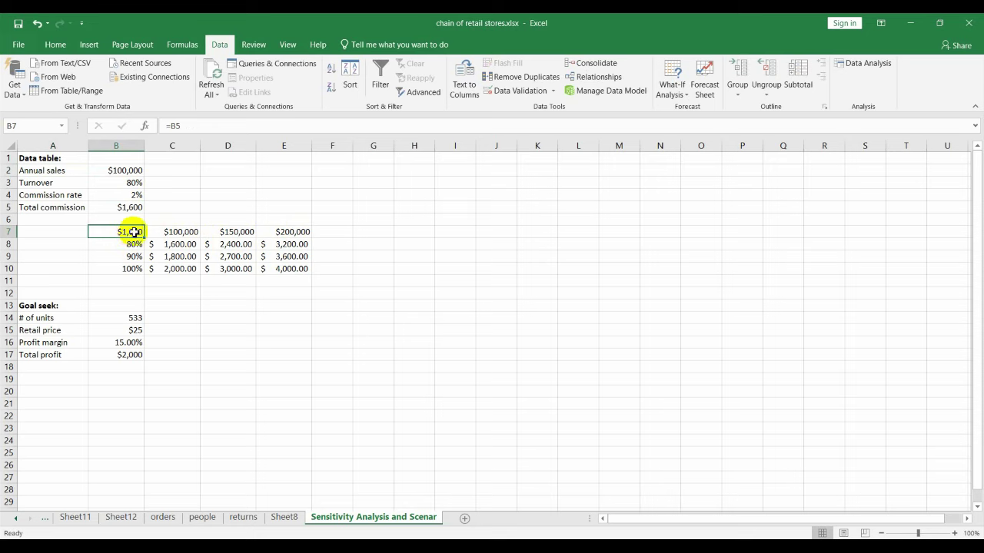
{"action": "type", "text": "="}
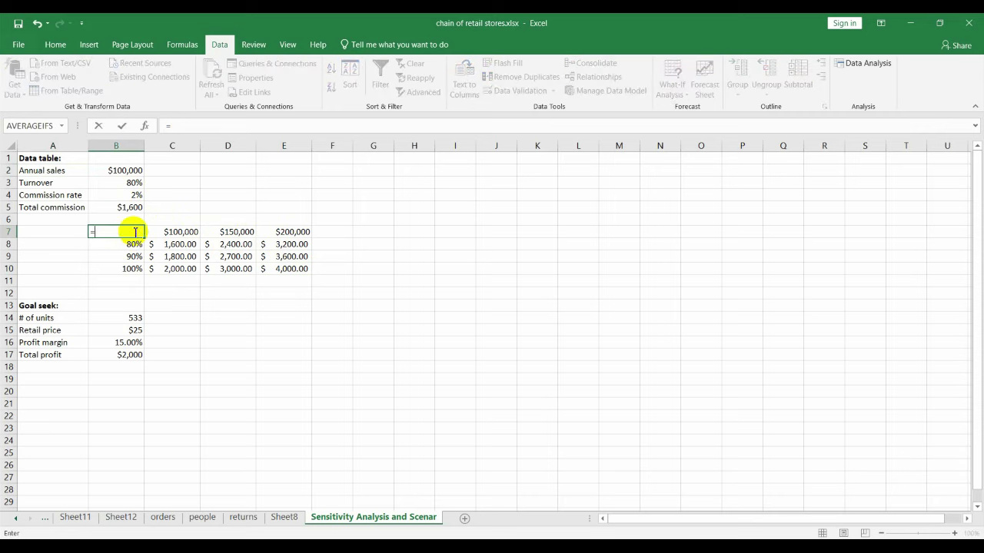
{"action": "left_click", "coordinate": [134, 206]}
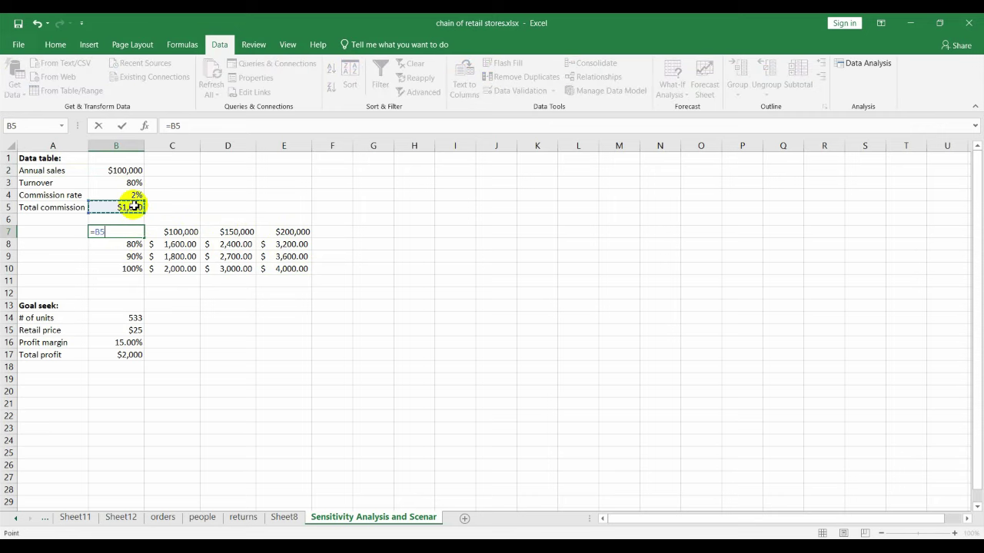
{"action": "key", "text": "Return"}
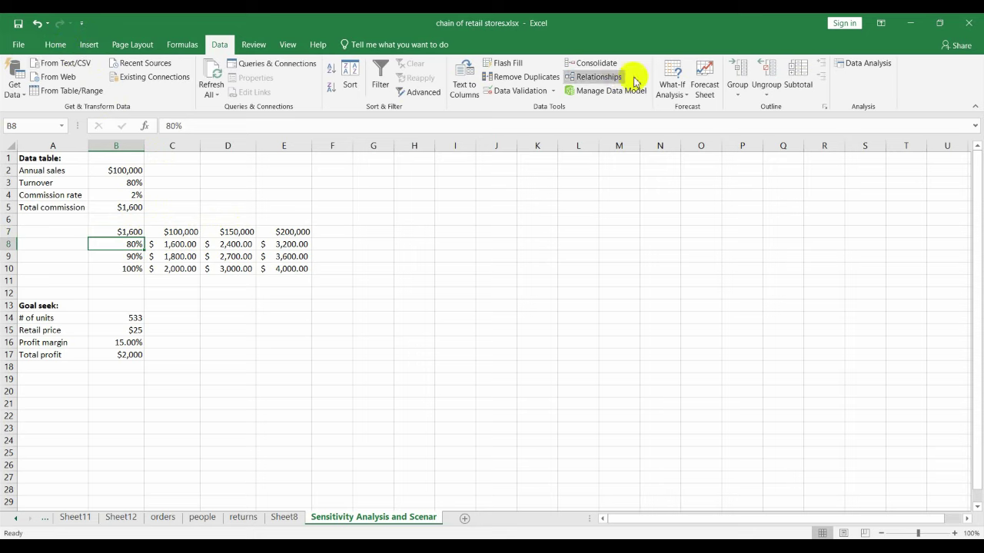
Open the What-If Data Table dialog and dismiss it without changes.
{"action": "left_click", "coordinate": [670, 88]}
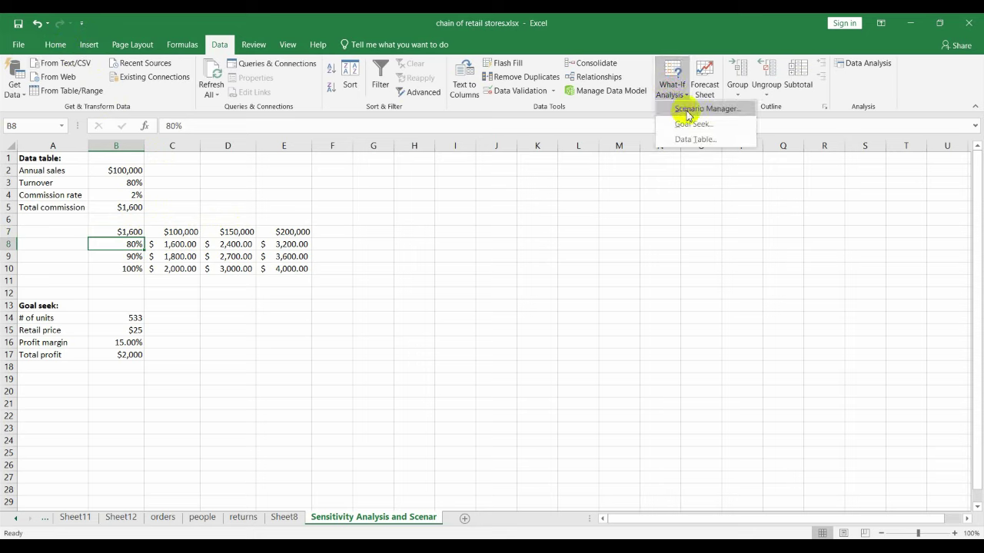
{"action": "left_click", "coordinate": [693, 139]}
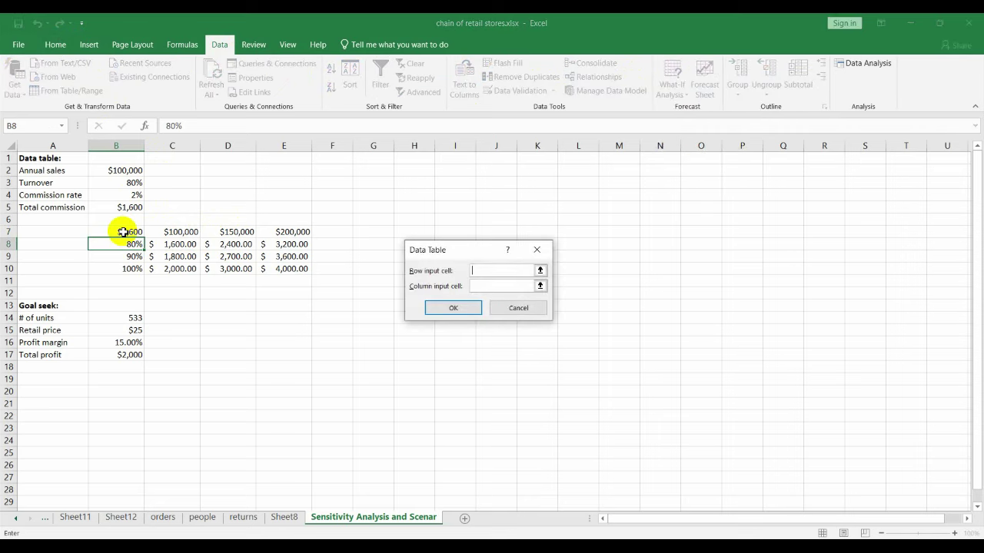
{"action": "key", "text": "Escape"}
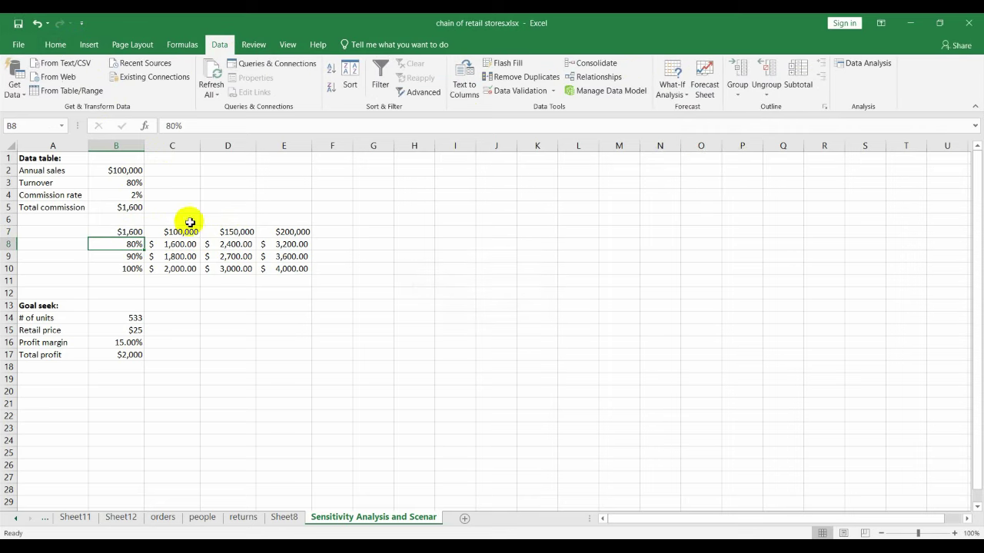
Delete the TABLE results in C8:E10 after checking the table range B7:E10.
{"action": "left_click_drag", "start_coordinate": [129, 232], "coordinate": [303, 270]}
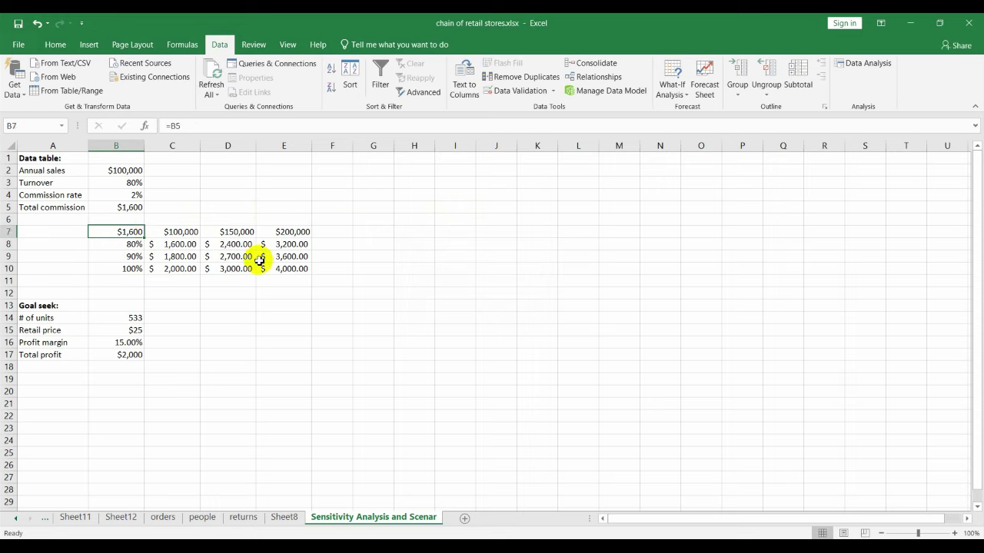
{"action": "left_click", "coordinate": [303, 270]}
{"action": "left_click", "coordinate": [189, 246]}
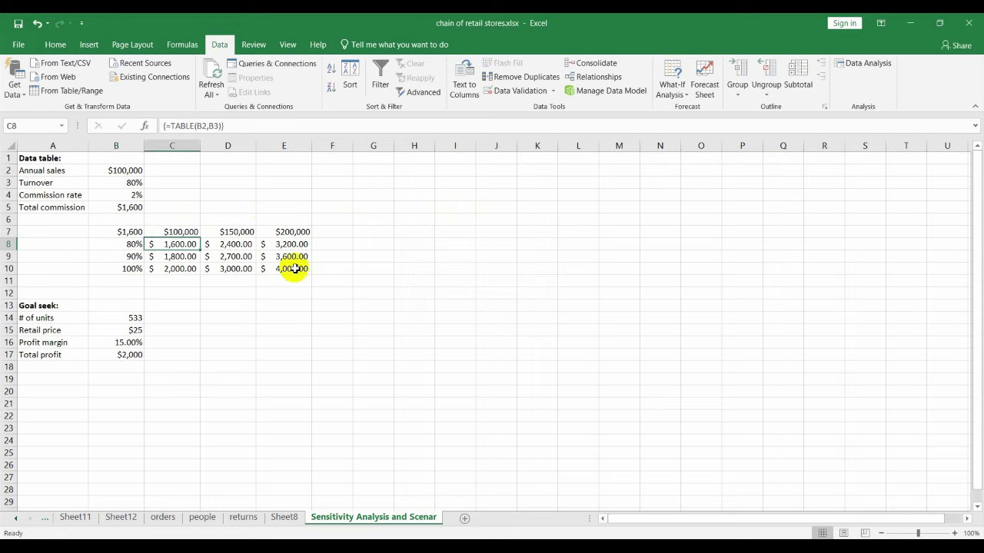
{"action": "left_click", "coordinate": [296, 268], "text": "shift"}
{"action": "key", "text": "Delete"}
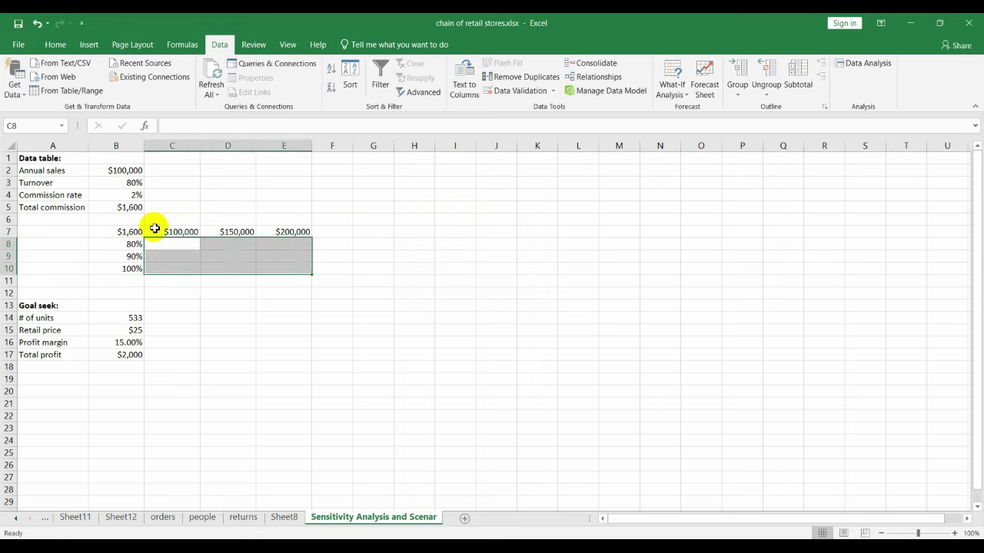
Rebuild the B7:E10 data table with annual sales B2 as row input and turnover B3 as column input.
{"action": "left_click", "coordinate": [125, 230]}
{"action": "left_click", "coordinate": [295, 275], "text": "shift"}
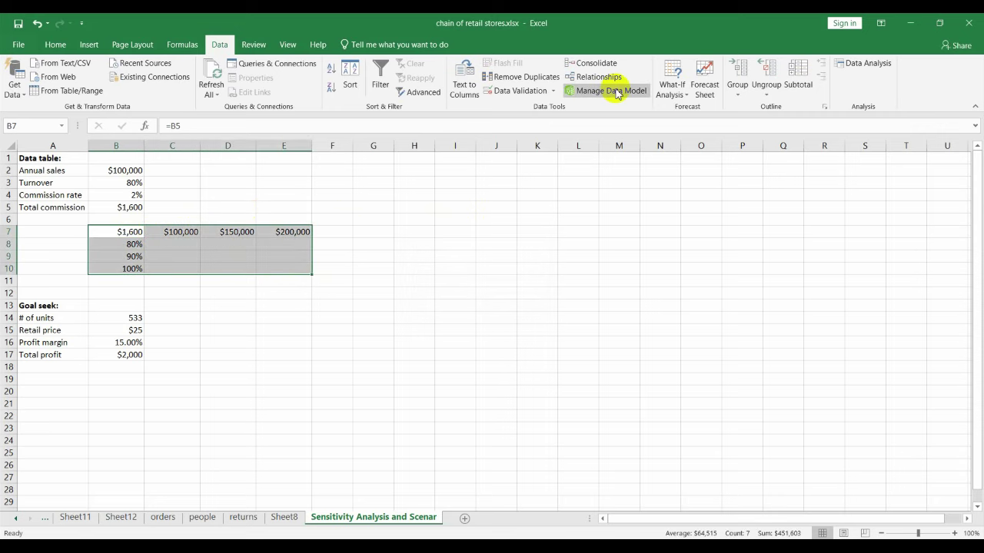
{"action": "left_click", "coordinate": [672, 88]}
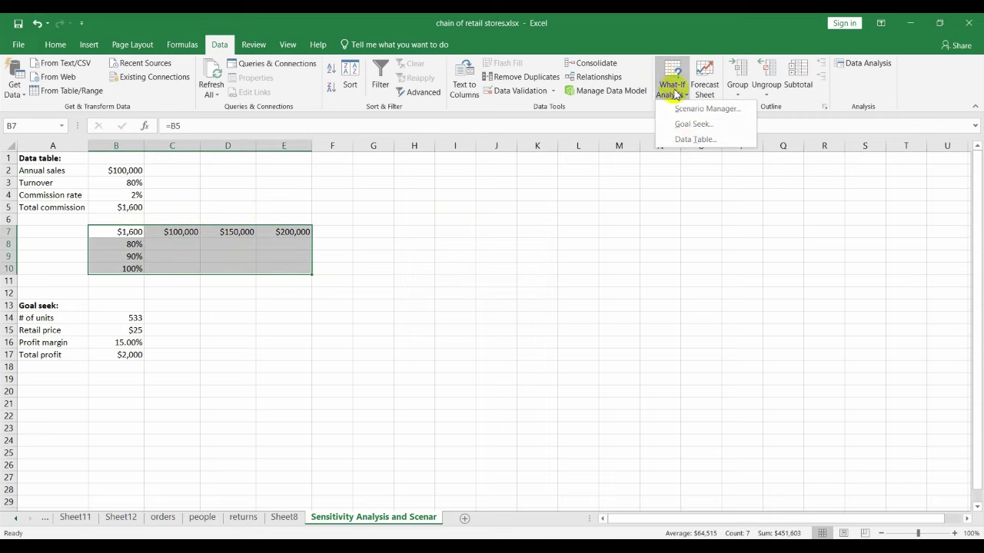
{"action": "left_click", "coordinate": [690, 139]}
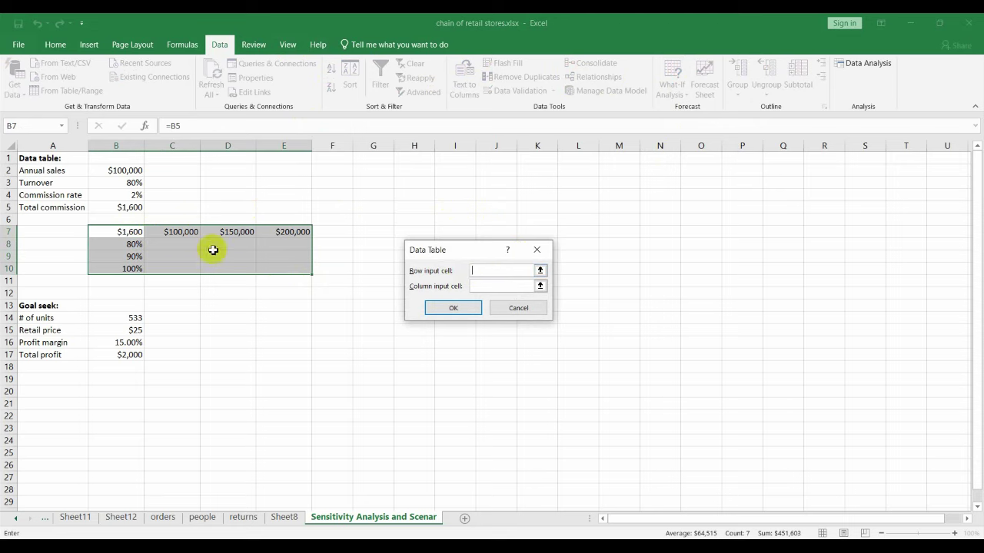
{"action": "left_click", "coordinate": [127, 169]}
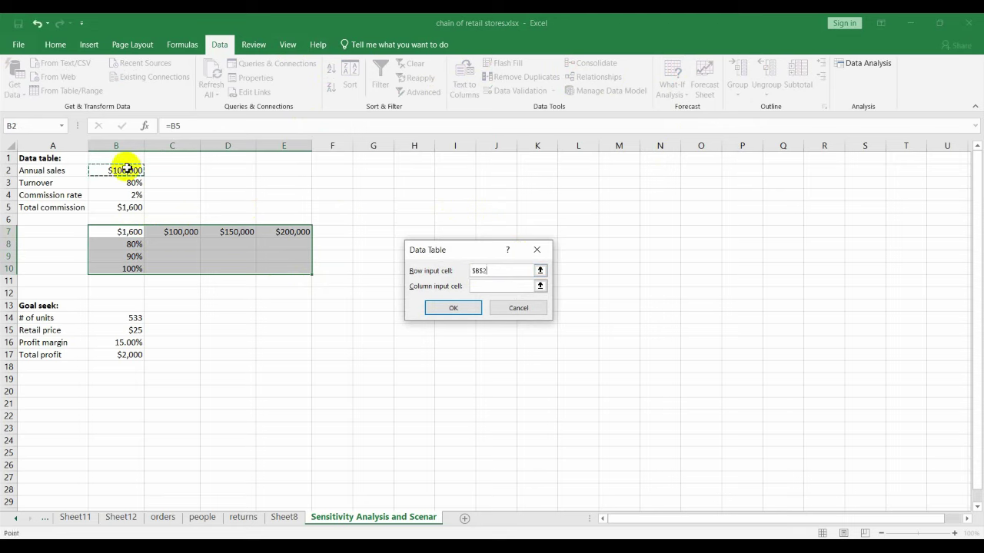
{"action": "left_click", "coordinate": [486, 285]}
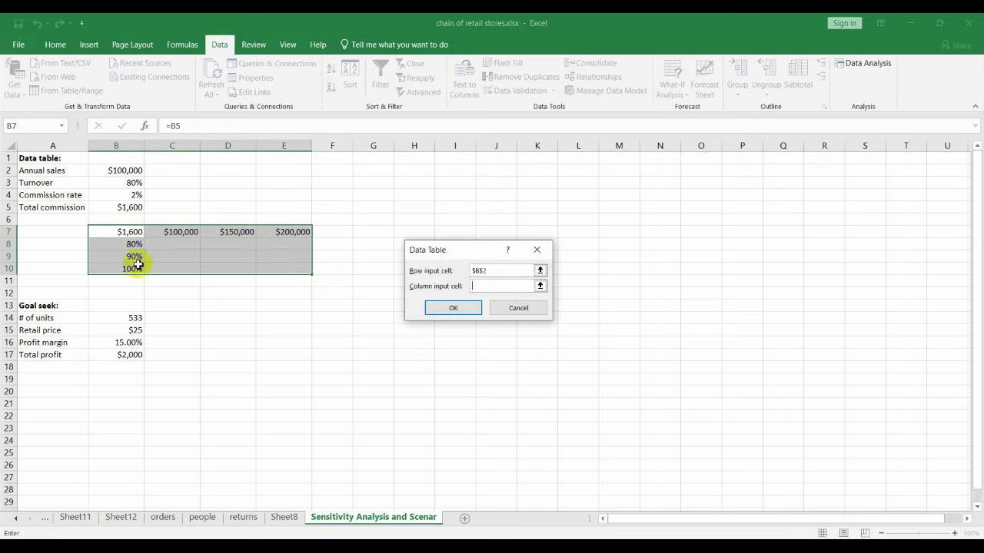
{"action": "left_click", "coordinate": [129, 185]}
{"action": "key", "text": "Return"}
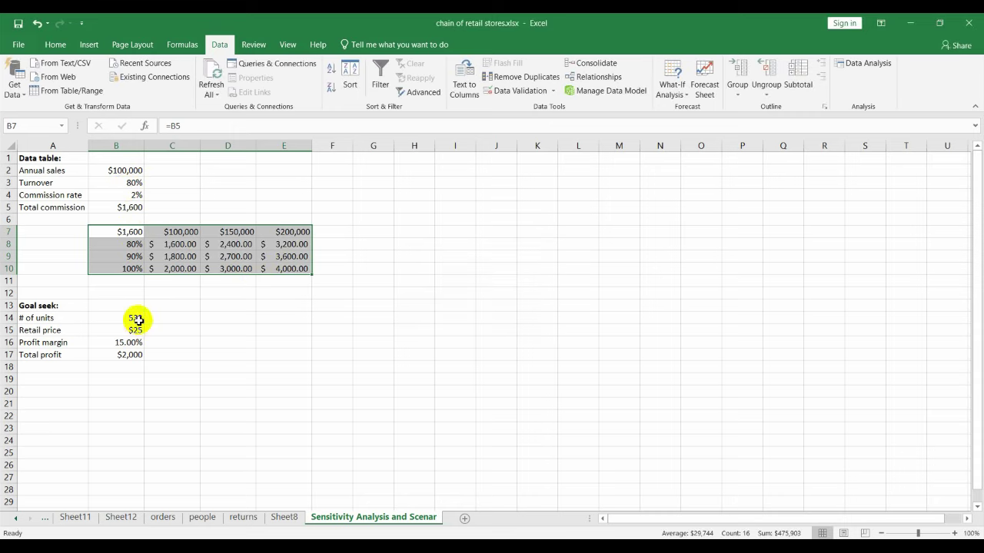
Goal Seek total profit in B17 to 5000 by changing units in B14, yielding 1333 units.
{"action": "left_click", "coordinate": [44, 317]}
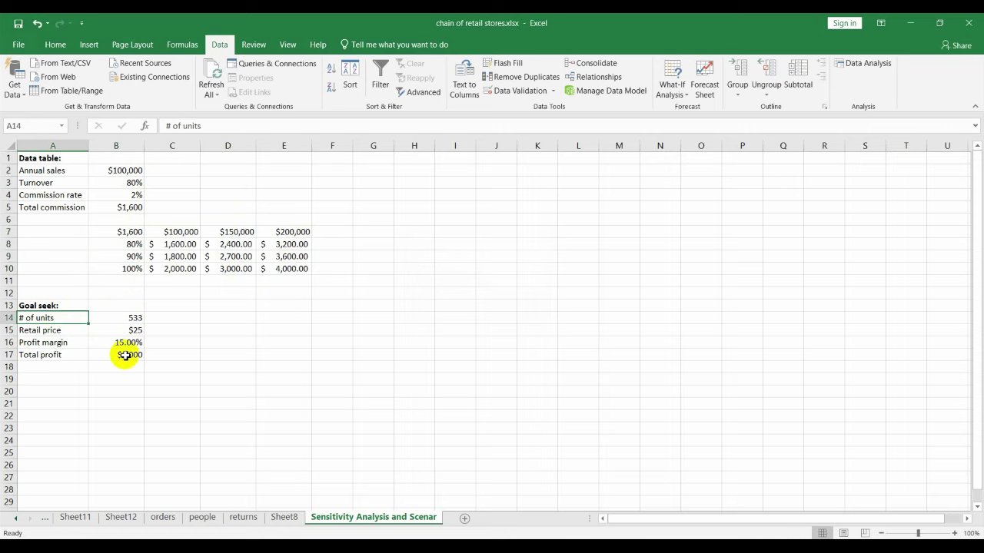
{"action": "left_click", "coordinate": [126, 355], "text": "shift"}
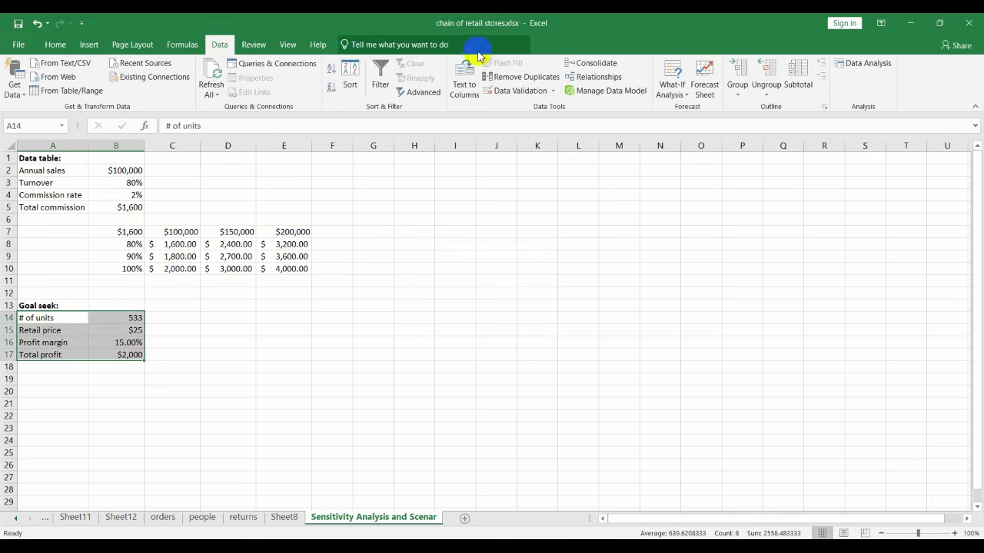
{"action": "left_click", "coordinate": [677, 91]}
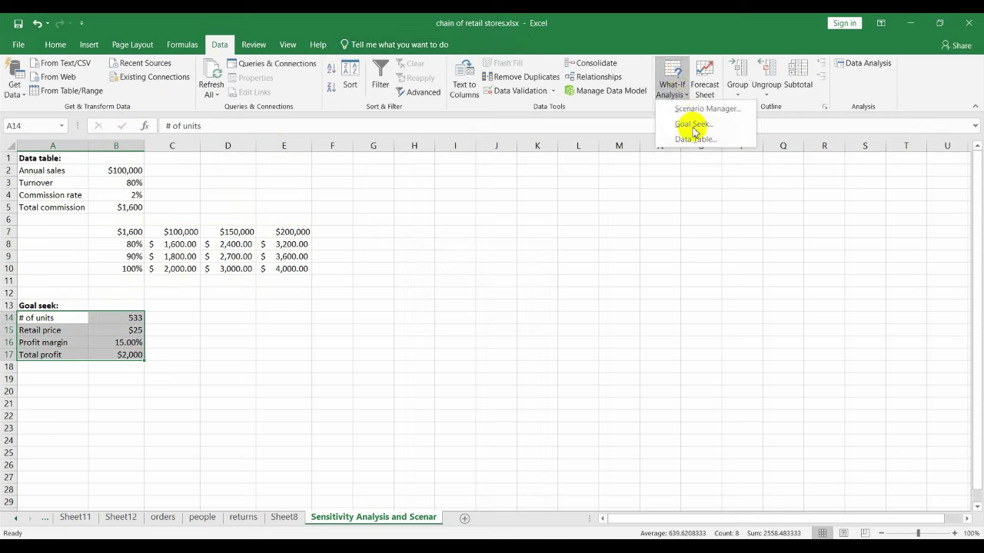
{"action": "left_click", "coordinate": [694, 124]}
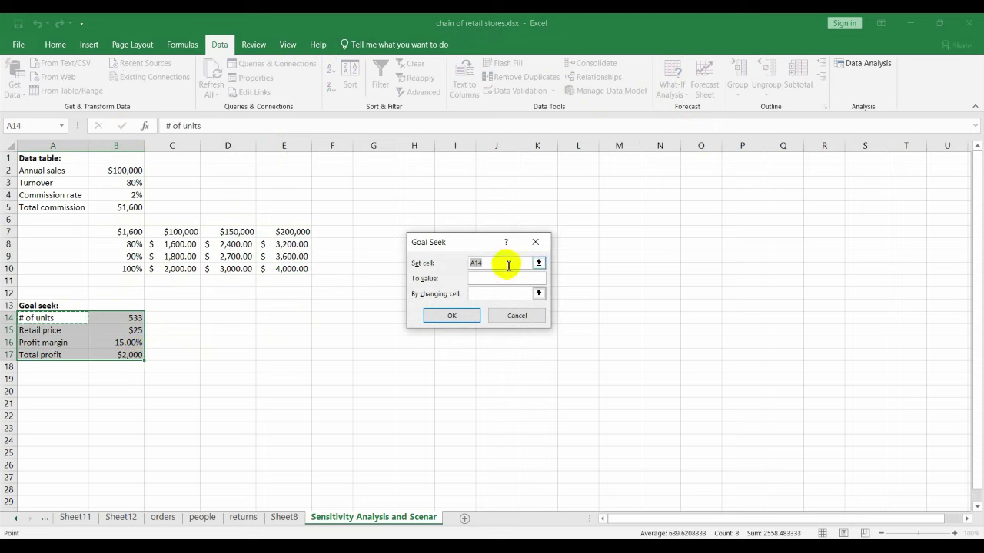
{"action": "left_click", "coordinate": [130, 355]}
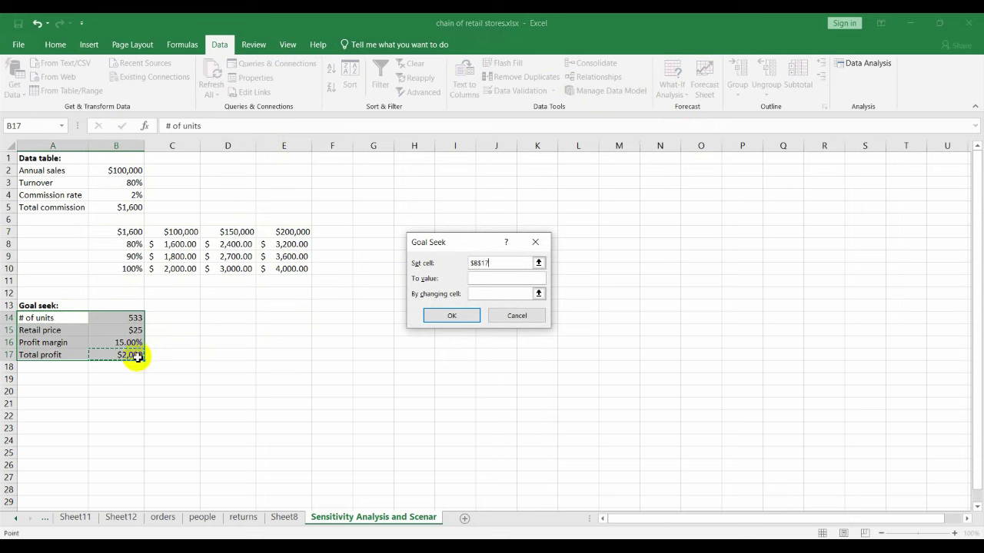
{"action": "left_click", "coordinate": [495, 277]}
{"action": "type", "text": "5000"}
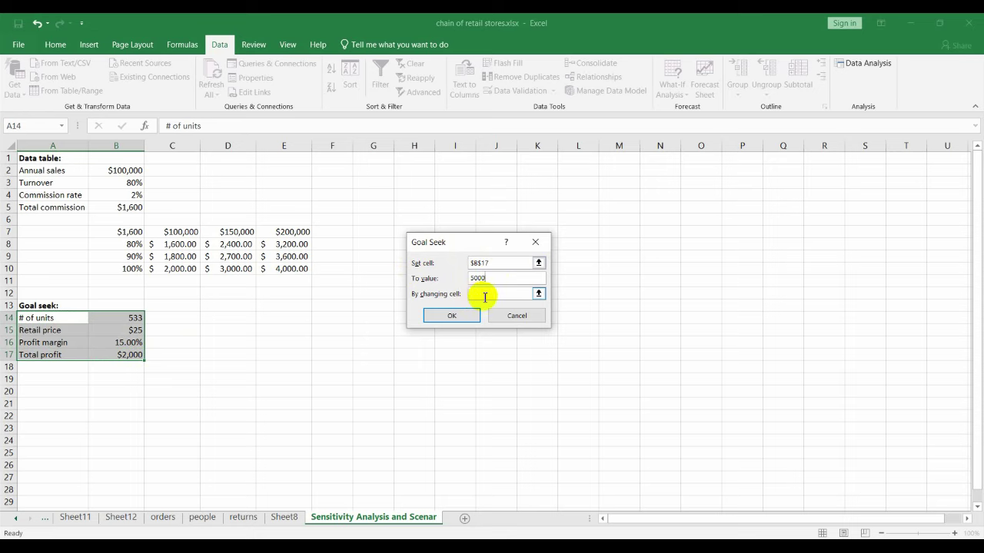
{"action": "left_click", "coordinate": [479, 294]}
{"action": "left_click", "coordinate": [136, 317]}
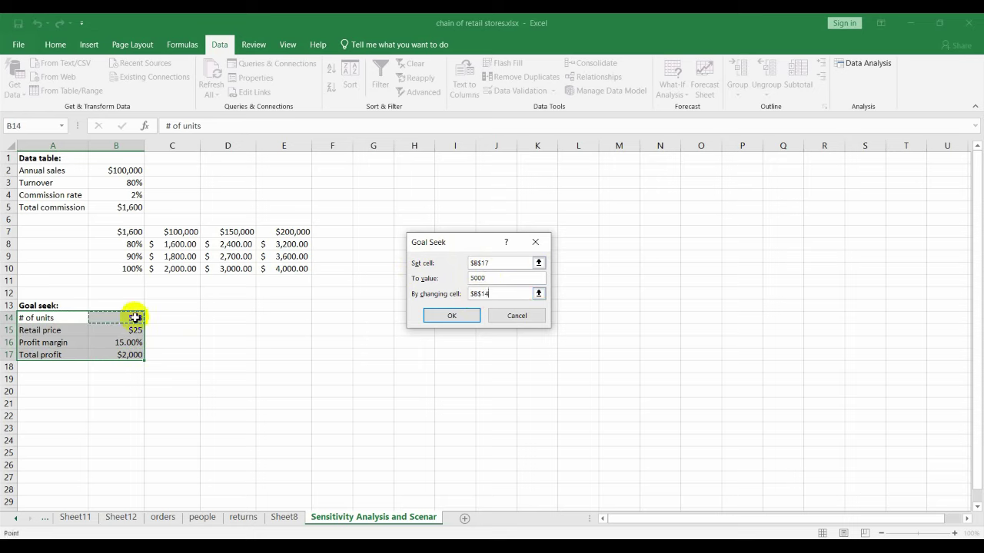
{"action": "left_click", "coordinate": [469, 318]}
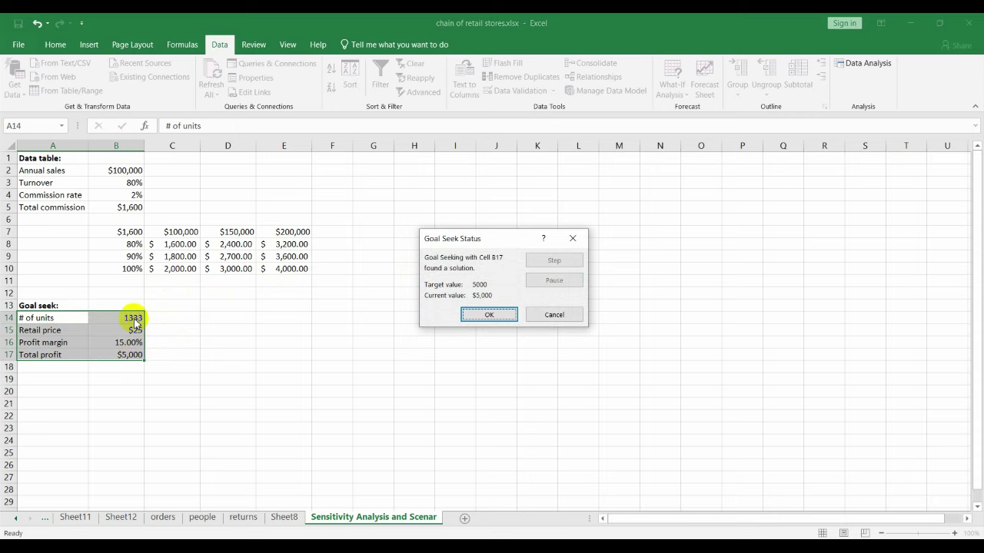
{"action": "left_click", "coordinate": [488, 315]}
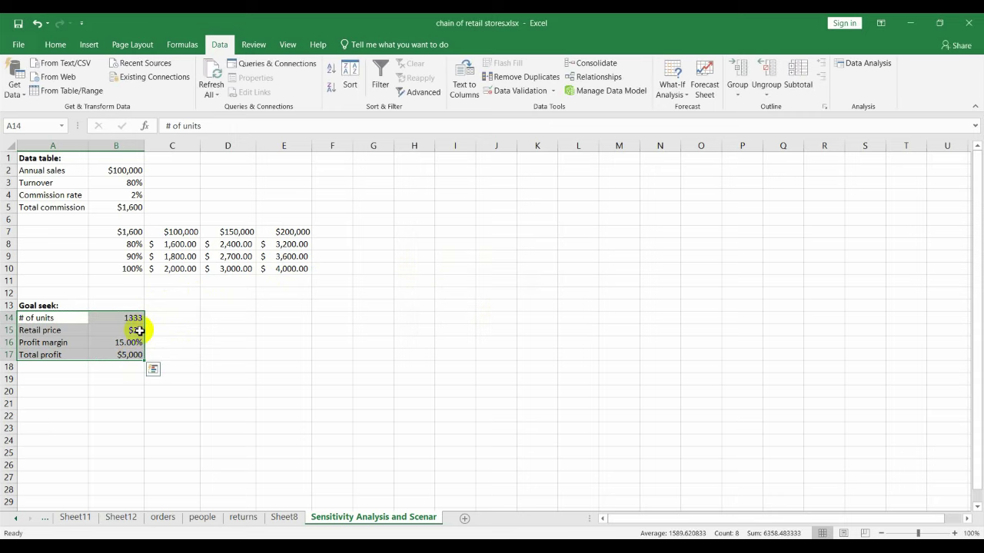